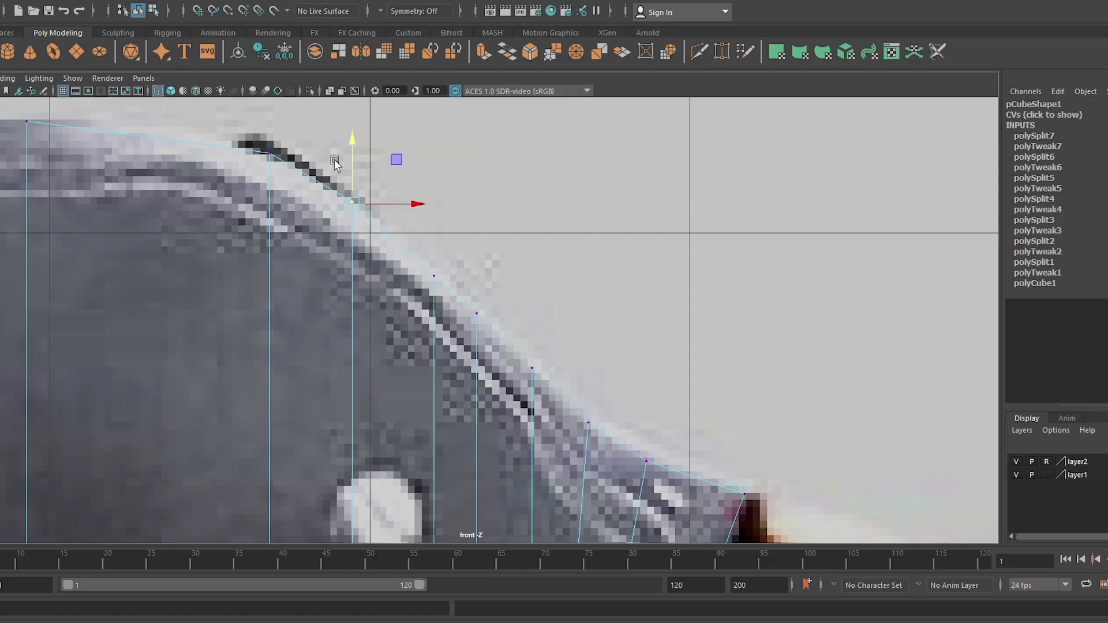
# - Insert vertical edge loops along the receiver's curved top edge with Multi-Cut, adjusting a top vertex
pyautogui.keyDown('ctrl'); pyautogui.click(310, 178); pyautogui.keyUp('ctrl')
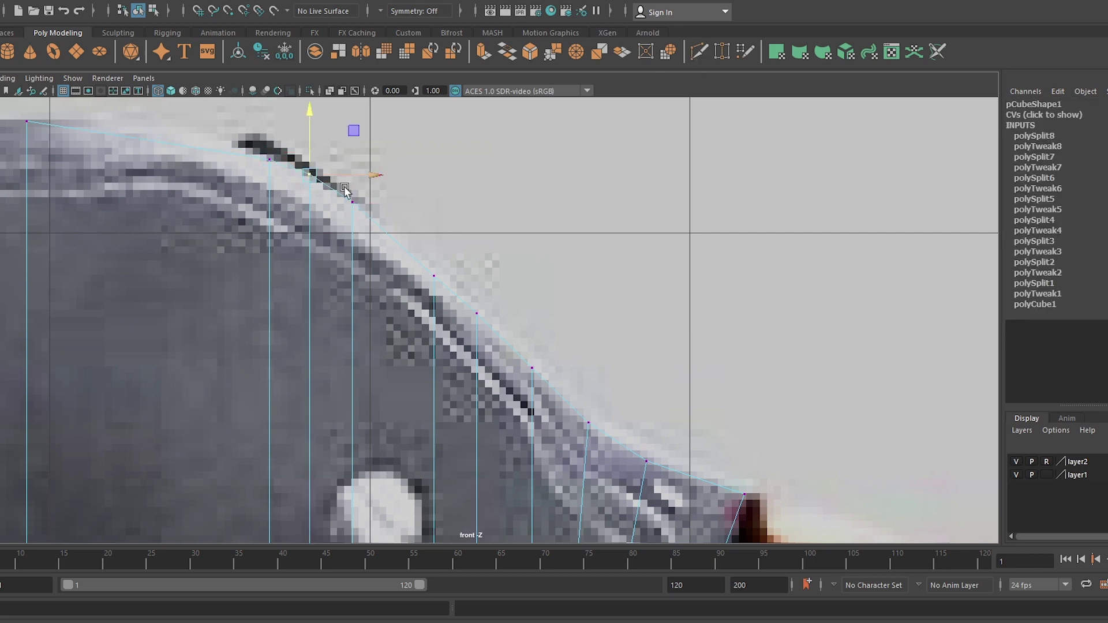
pyautogui.scroll(-5, 344, 188)
pyautogui.scroll(4, 404, 220)
pyautogui.keyDown('ctrl'); pyautogui.click(412, 221); pyautogui.keyUp('ctrl')
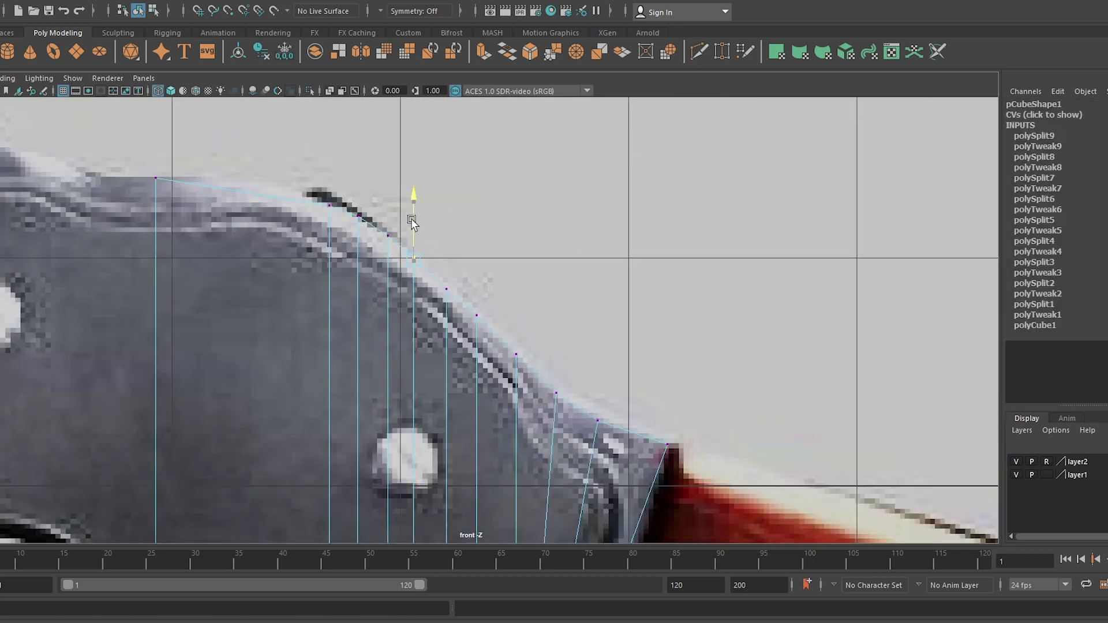
pyautogui.scroll(2, 451, 258)
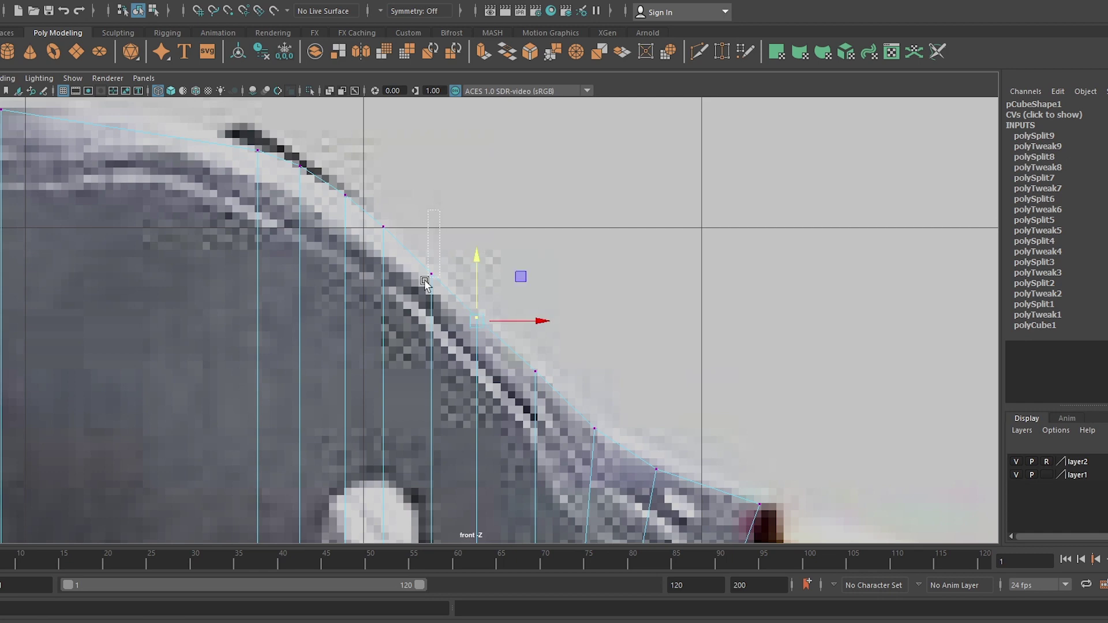
pyautogui.scroll(-2, 600, 189)
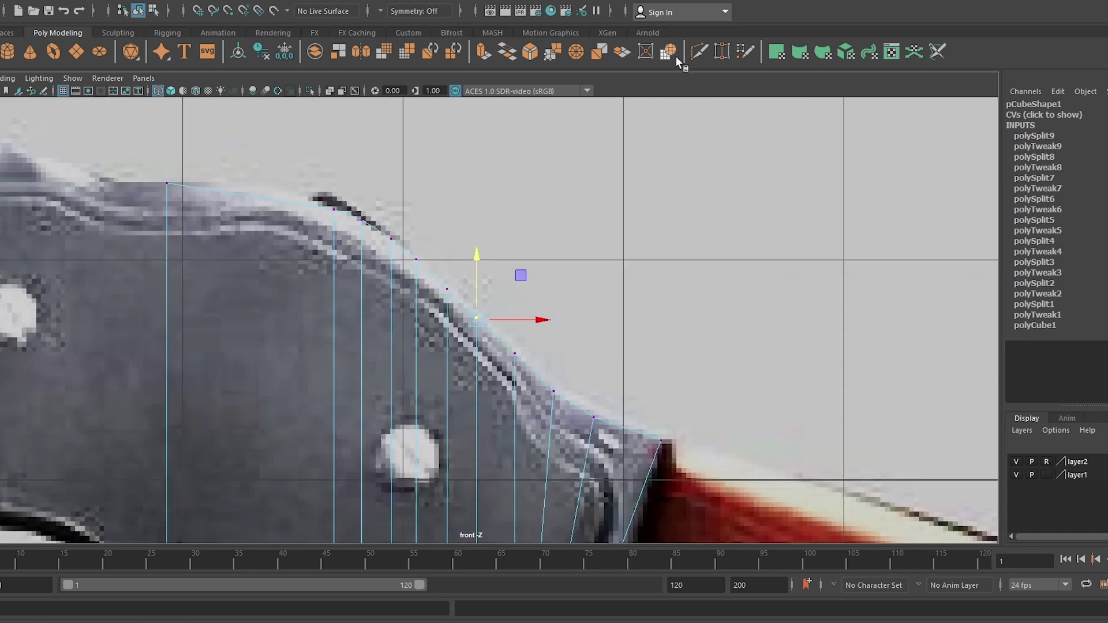
pyautogui.keyDown('ctrl'); pyautogui.click(266, 195); pyautogui.keyUp('ctrl')
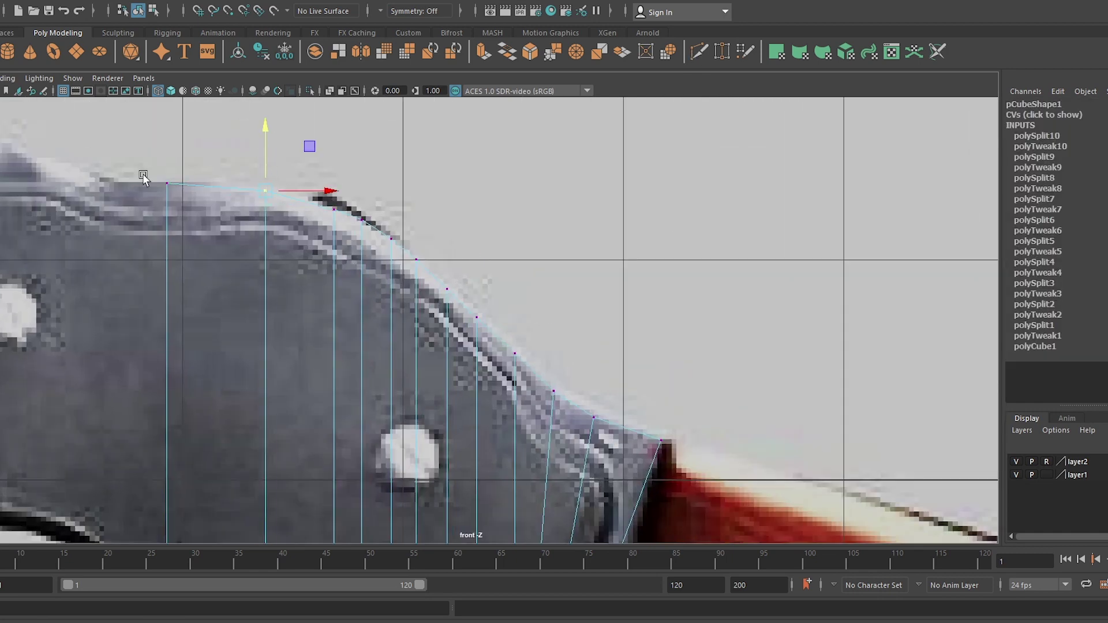
pyautogui.moveTo(326, 205); pyautogui.dragTo(336, 209)
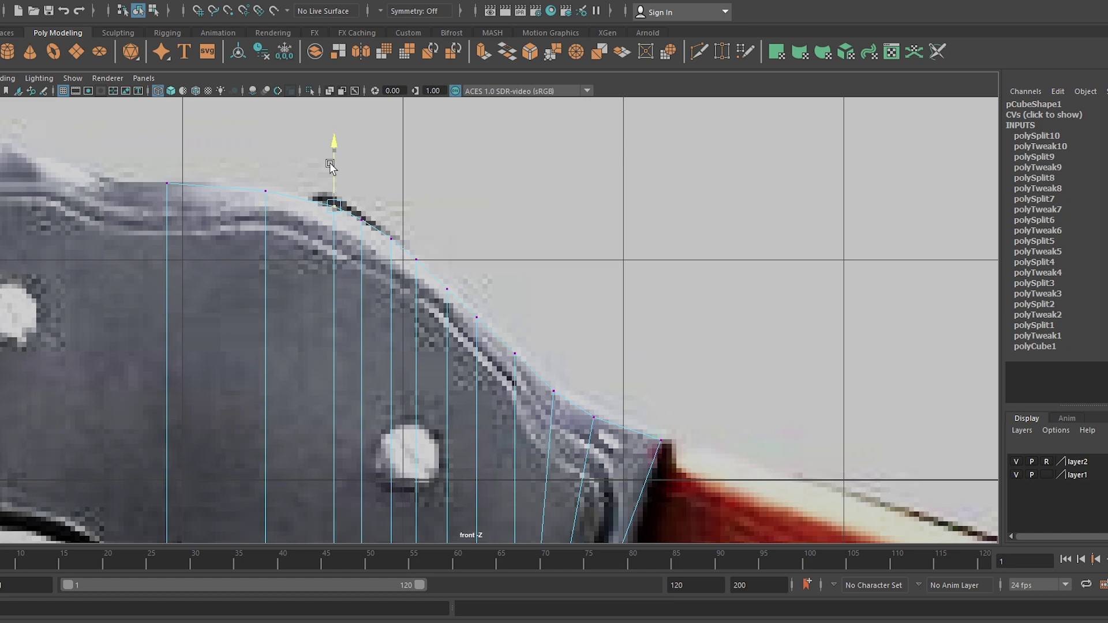
pyautogui.keyDown('ctrl'); pyautogui.click(300, 198); pyautogui.keyUp('ctrl')
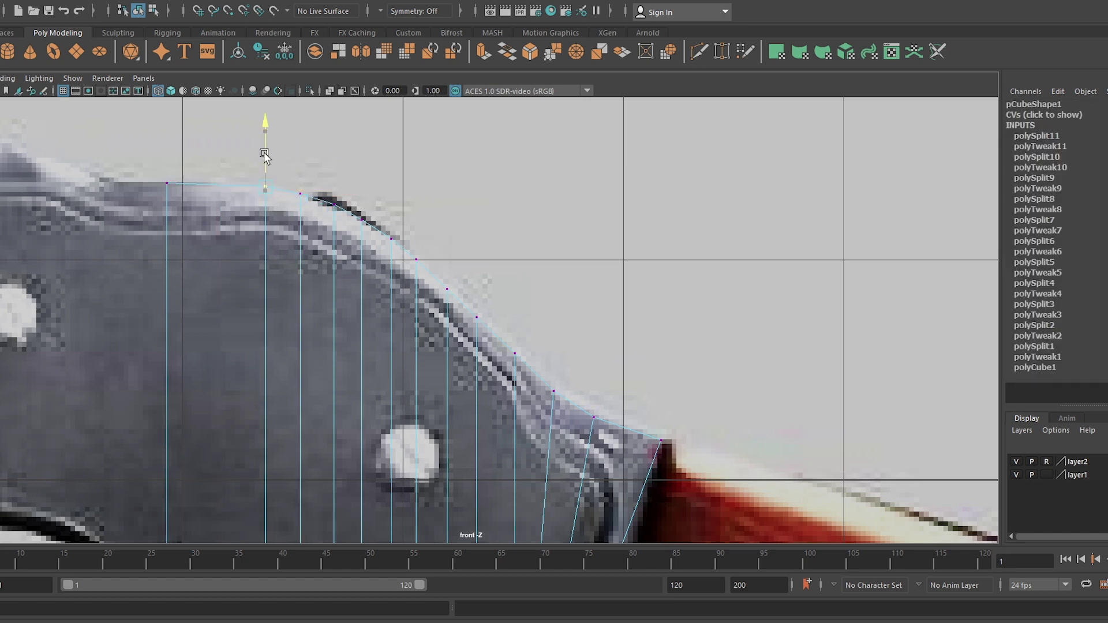
# - Raise a bottom-edge vertex up onto the receiver's lower reference outline
pyautogui.scroll(-3, 268, 159)
pyautogui.scroll(2, 211, 354)
pyautogui.moveTo(496, 300); pyautogui.dragTo(604, 409)
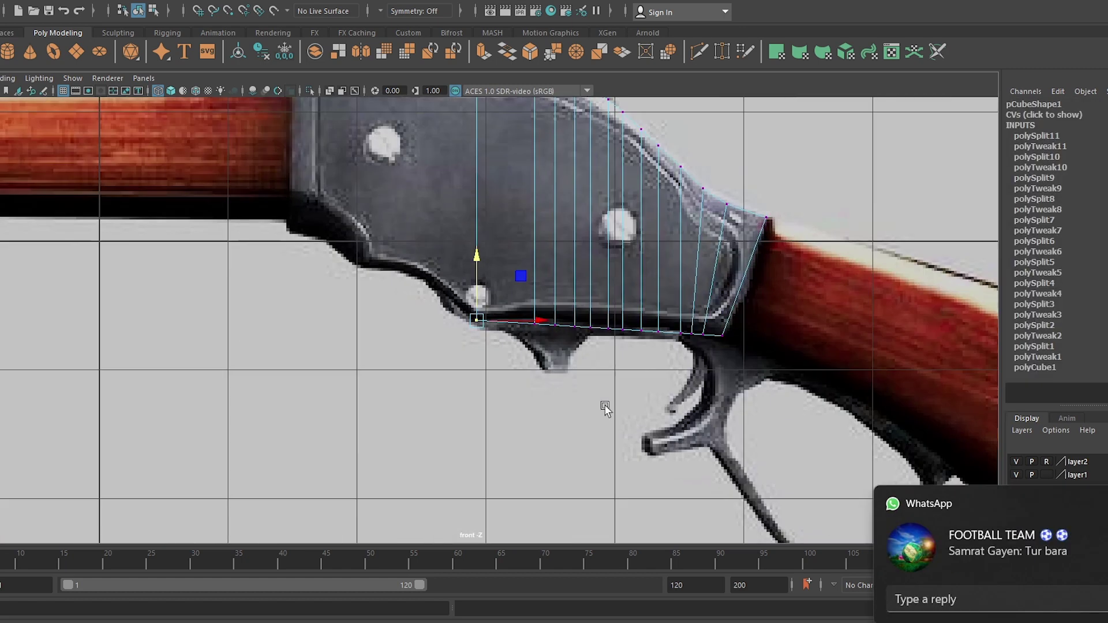
pyautogui.scroll(2, 603, 408)
pyautogui.scroll(1, 478, 322)
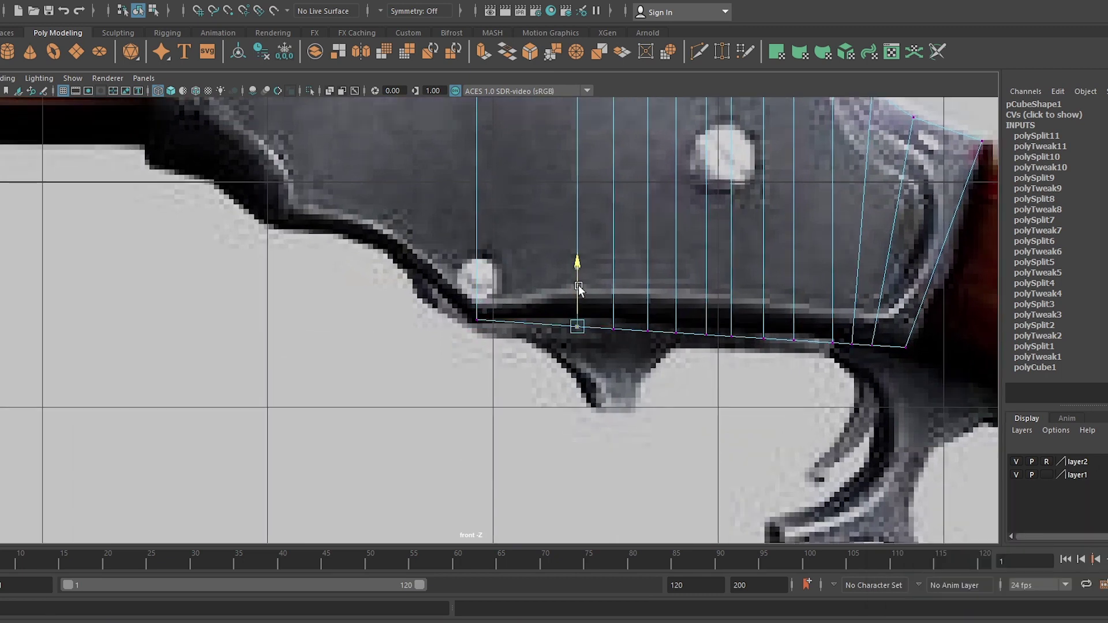
pyautogui.click(613, 329)
pyautogui.moveTo(579, 288)
pyautogui.mouseDown()
pyautogui.moveTo(579, 276)
pyautogui.moveTo(617, 267)
pyautogui.moveTo(577, 276)
pyautogui.mouseUp()
# - Raise the two bottom vertices further right up to the underside outline
pyautogui.click(578, 313)
pyautogui.moveTo(641, 323); pyautogui.dragTo(696, 378)
pyautogui.moveTo(662, 288); pyautogui.dragTo(662, 264)
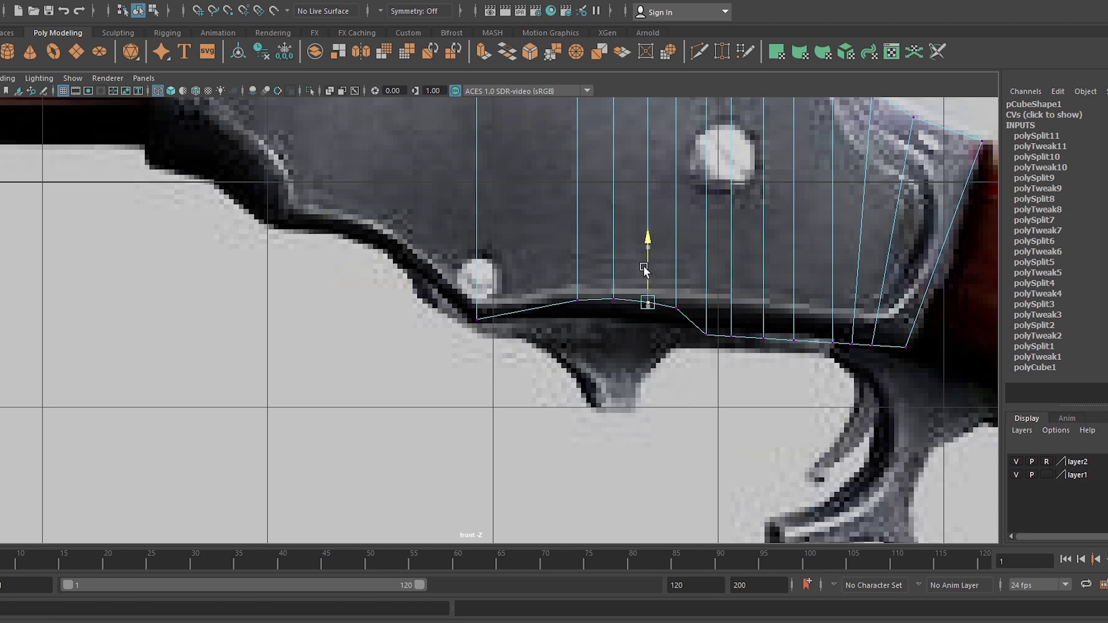
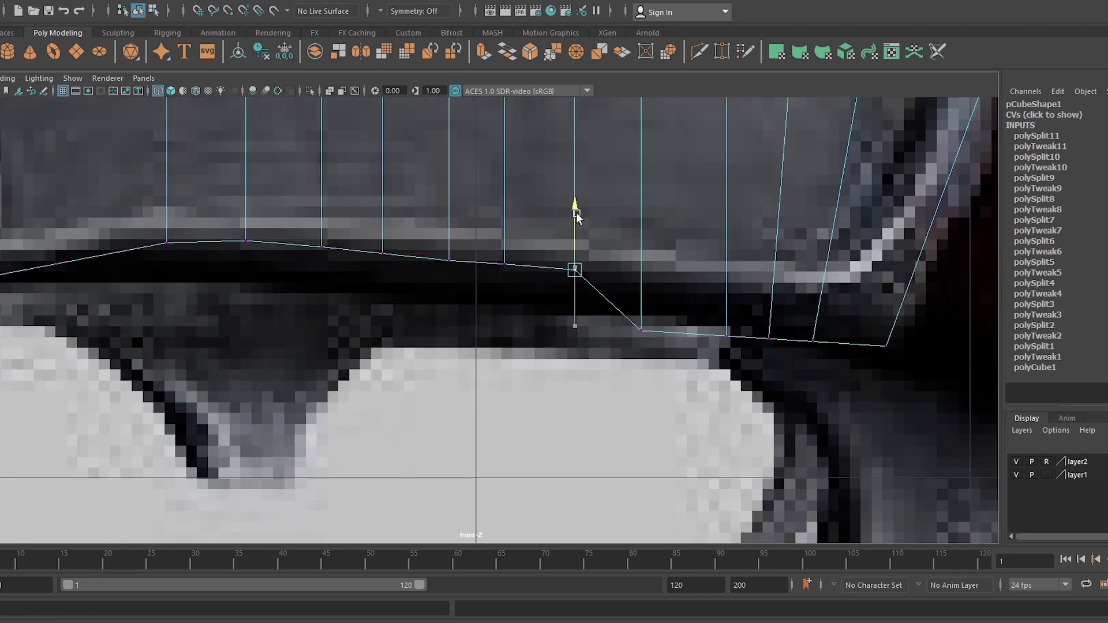
# - Raise the receiver's lower-edge vertices onto the reference shotgun's bottom contour
pyautogui.moveTo(640, 291); pyautogui.dragTo(686, 360)
pyautogui.moveTo(642, 312); pyautogui.dragTo(651, 268)
pyautogui.click(727, 333)
pyautogui.moveTo(725, 278); pyautogui.dragTo(726, 238)
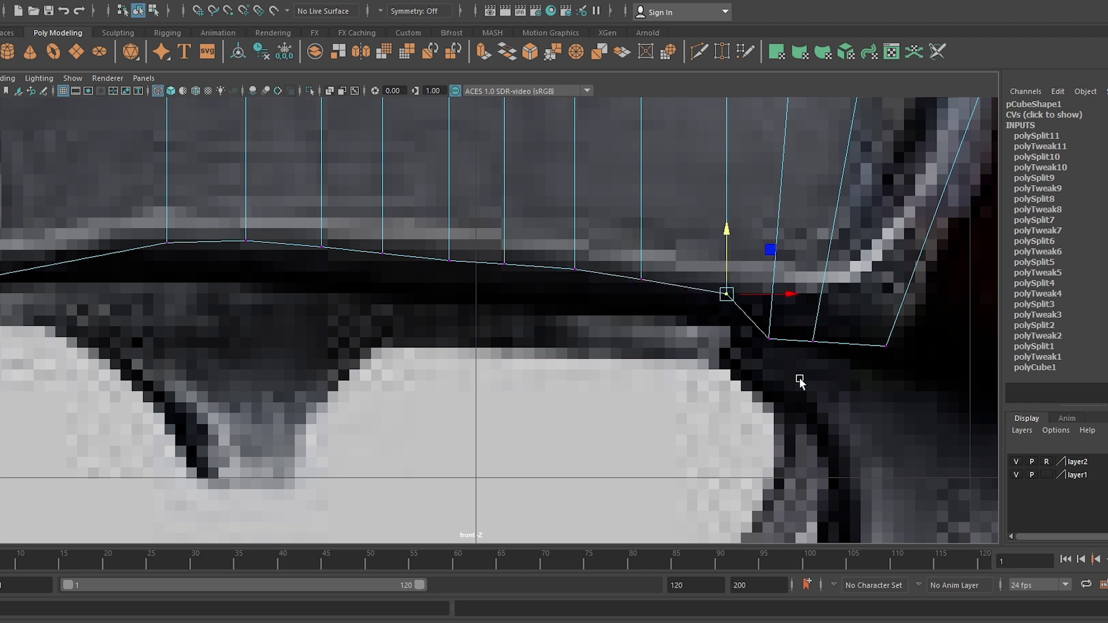
pyautogui.click(769, 338)
pyautogui.moveTo(769, 278); pyautogui.dragTo(768, 240)
pyautogui.click(576, 269)
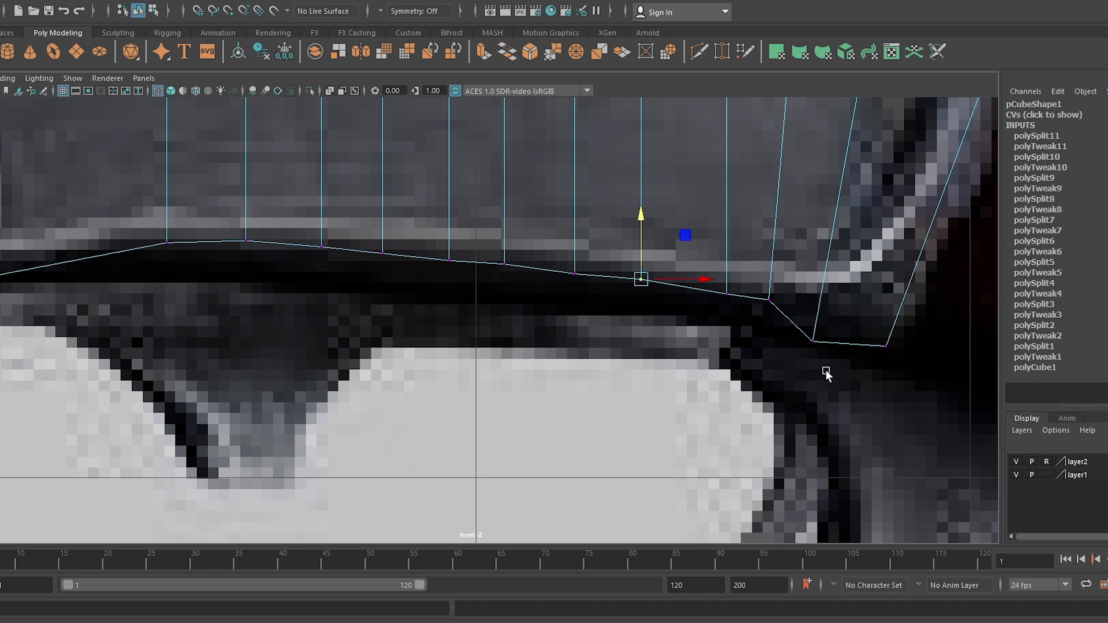
# - Lift the corner-side and rightmost loop vertices onto the reference line
pyautogui.click(814, 342)
pyautogui.moveTo(816, 300); pyautogui.dragTo(817, 286)
pyautogui.click(726, 293)
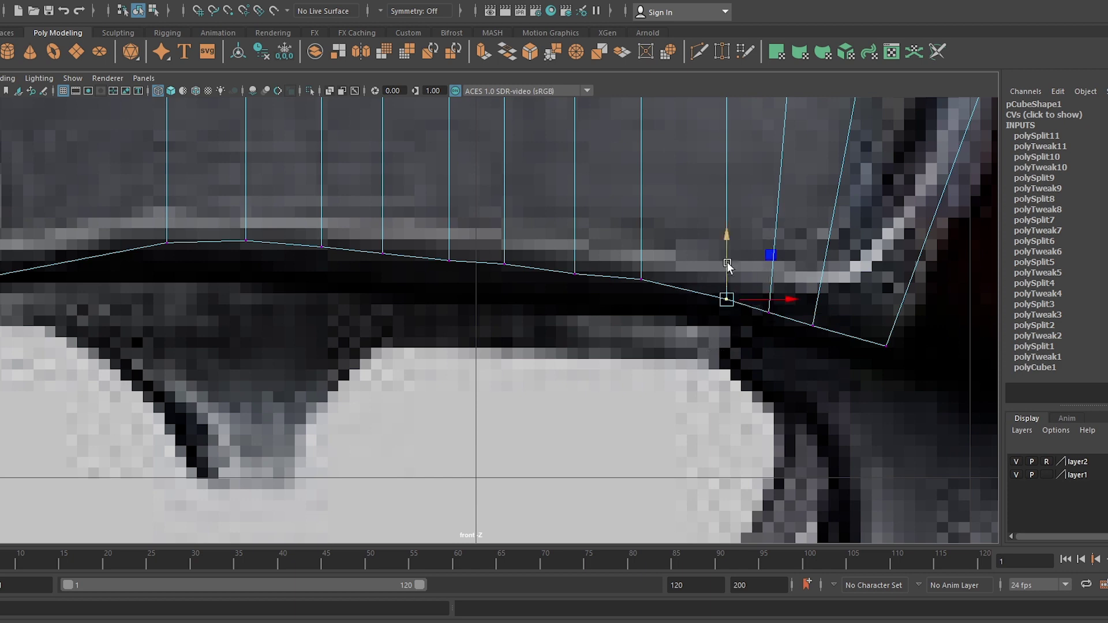
pyautogui.click(640, 279)
pyautogui.click(886, 345)
pyautogui.moveTo(886, 324); pyautogui.dragTo(886, 294)
pyautogui.scroll(-3, 729, 345)
pyautogui.scroll(2, 730, 345)
pyautogui.moveTo(777, 318)
pyautogui.mouseDown()
pyautogui.moveTo(777, 328)
pyautogui.moveTo(797, 323)
pyautogui.mouseUp()
# - Lower the row of eight lower-edge vertices slightly to sit on the outline
pyautogui.click(723, 324)
pyautogui.click(660, 307)
pyautogui.click(594, 321)
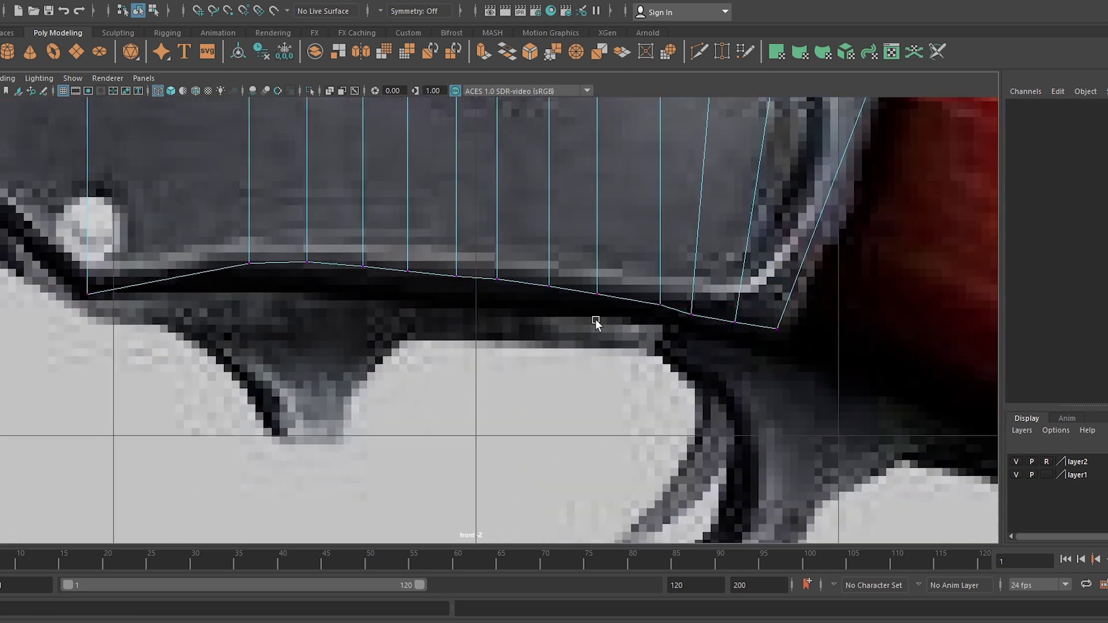
pyautogui.moveTo(594, 321); pyautogui.dragTo(231, 242)
pyautogui.moveTo(502, 260); pyautogui.dragTo(503, 265, button='middle')
pyautogui.click(659, 309)
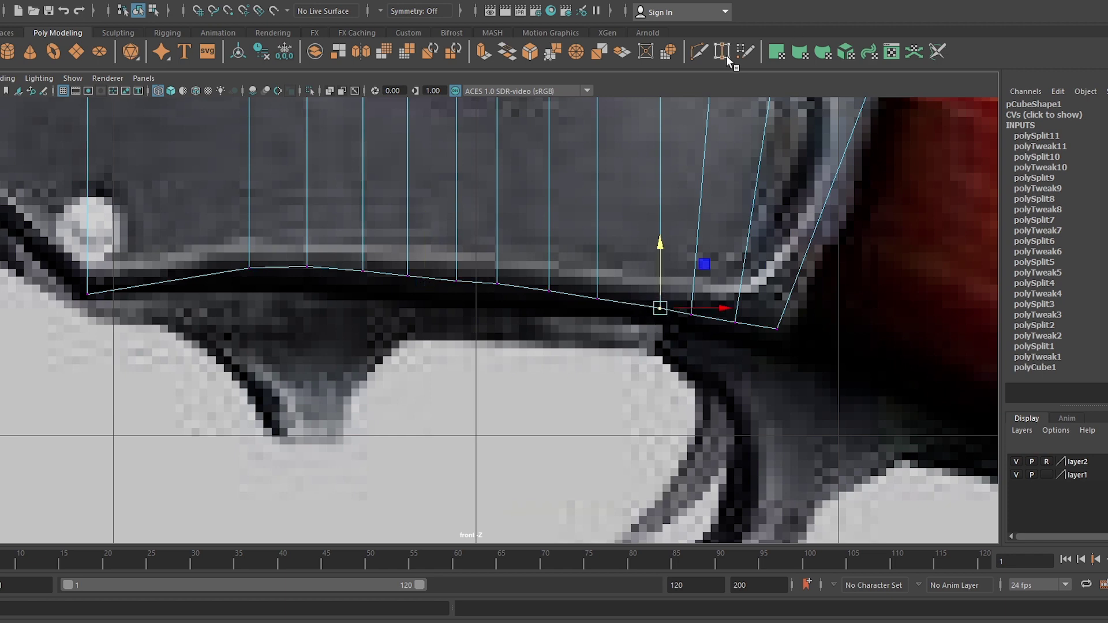
pyautogui.click(822, 390)
# - Move the bottom corner vertex to fit the reference's rear corner
pyautogui.scroll(-5, 822, 390)
pyautogui.scroll(5, 893, 353)
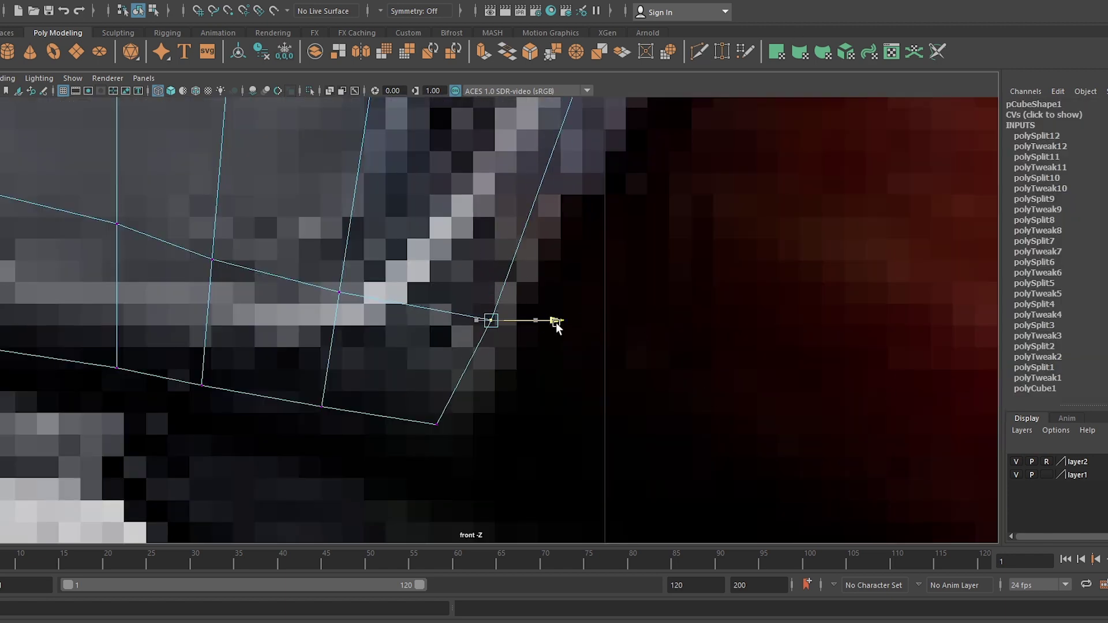
pyautogui.click(438, 411)
pyautogui.moveTo(408, 450); pyautogui.dragTo(299, 384)
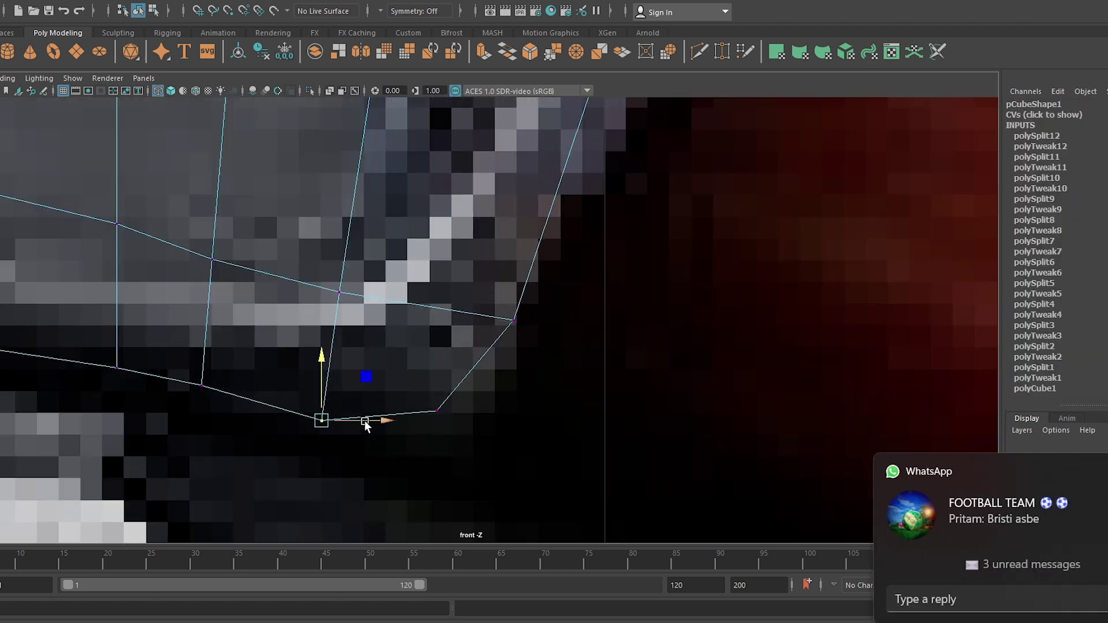
pyautogui.moveTo(365, 424)
pyautogui.keyDown('alt'); pyautogui.mouseDown(button='middle')
pyautogui.moveTo(246, 389)
pyautogui.moveTo(279, 389)
pyautogui.mouseUp(button='middle'); pyautogui.keyUp('alt')
pyautogui.scroll(-2, 490, 346)
# - Adjust the corner vertices and add another edge loop near the rear corner
pyautogui.click(489, 332)
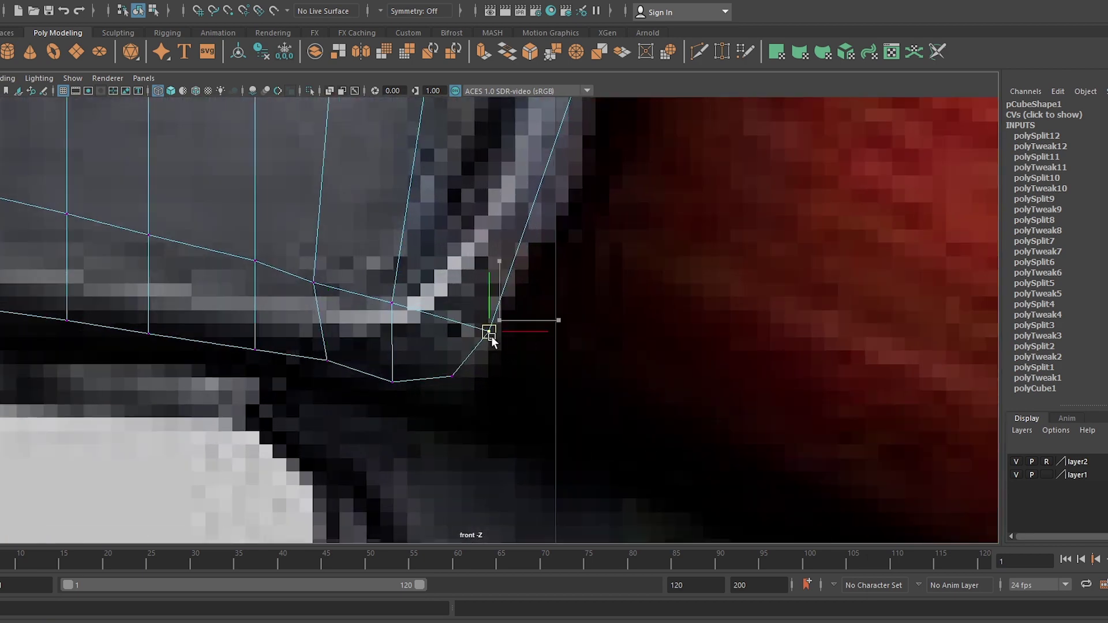
pyautogui.click(452, 376)
pyautogui.scroll(-3, 539, 304)
pyautogui.scroll(3, 601, 250)
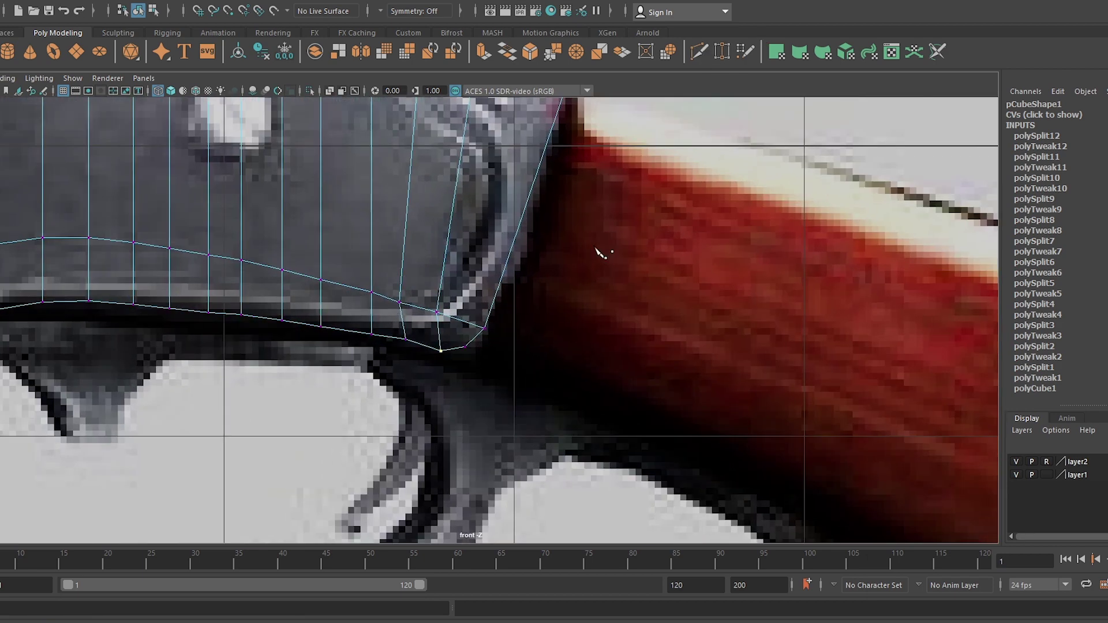
pyautogui.scroll(2, 601, 250)
pyautogui.keyDown('ctrl'); pyautogui.click(439, 191); pyautogui.keyUp('ctrl')
pyautogui.click(522, 224)
# - Shift the extruded front vertex column left and up onto the receiver plate, undoing a stray move
pyautogui.press('Down')
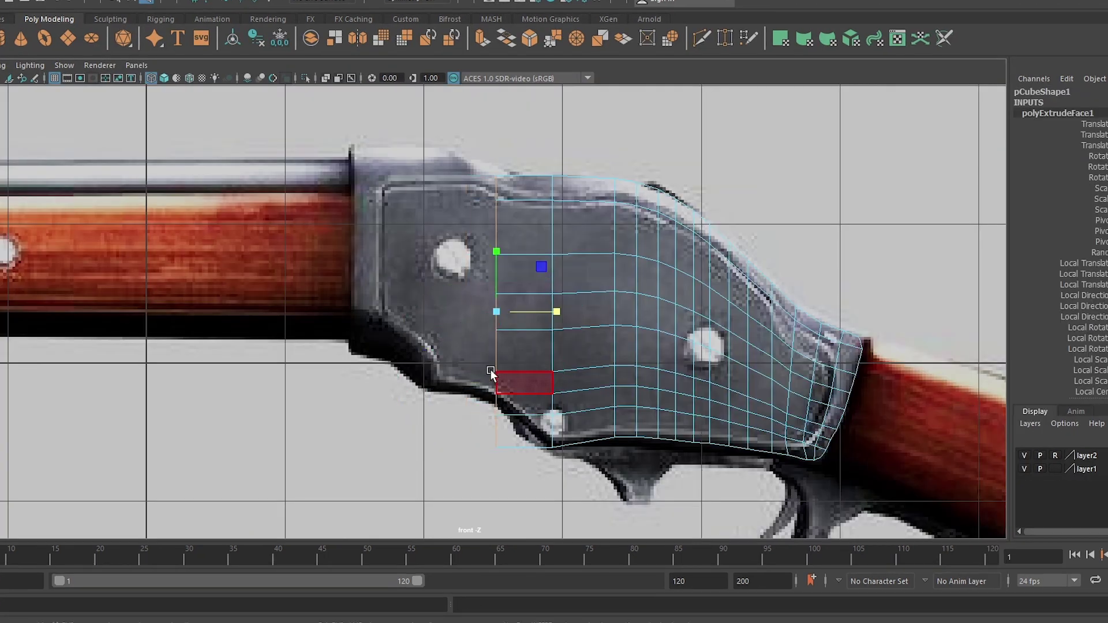
pyautogui.moveTo(485, 309); pyautogui.dragTo(499, 225)
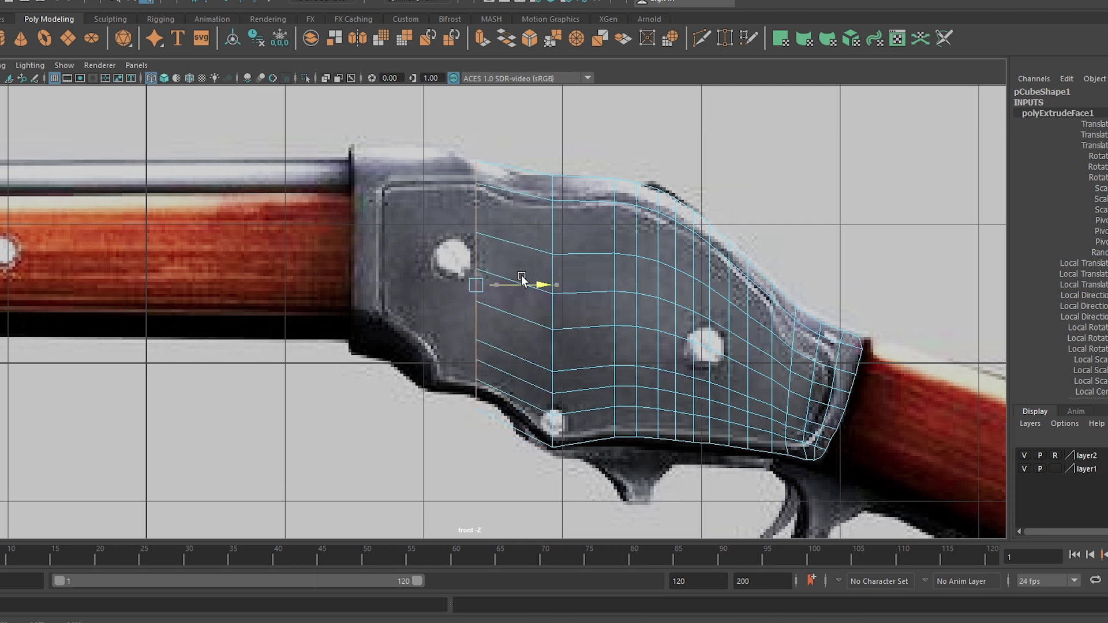
pyautogui.moveTo(542, 279); pyautogui.dragTo(514, 276)
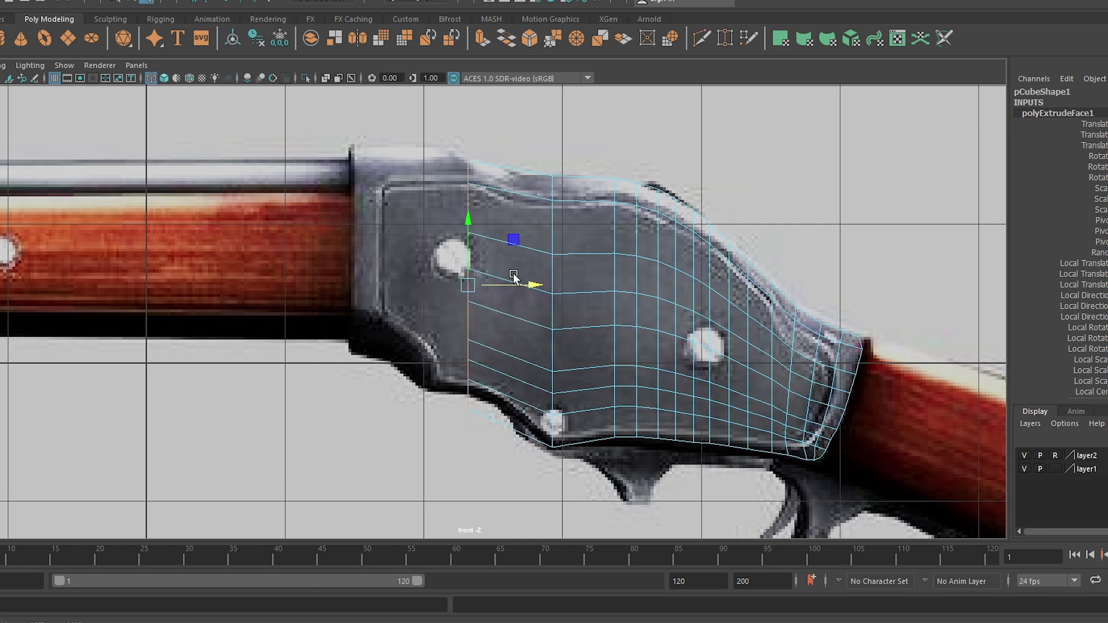
pyautogui.moveTo(471, 263); pyautogui.dragTo(472, 241)
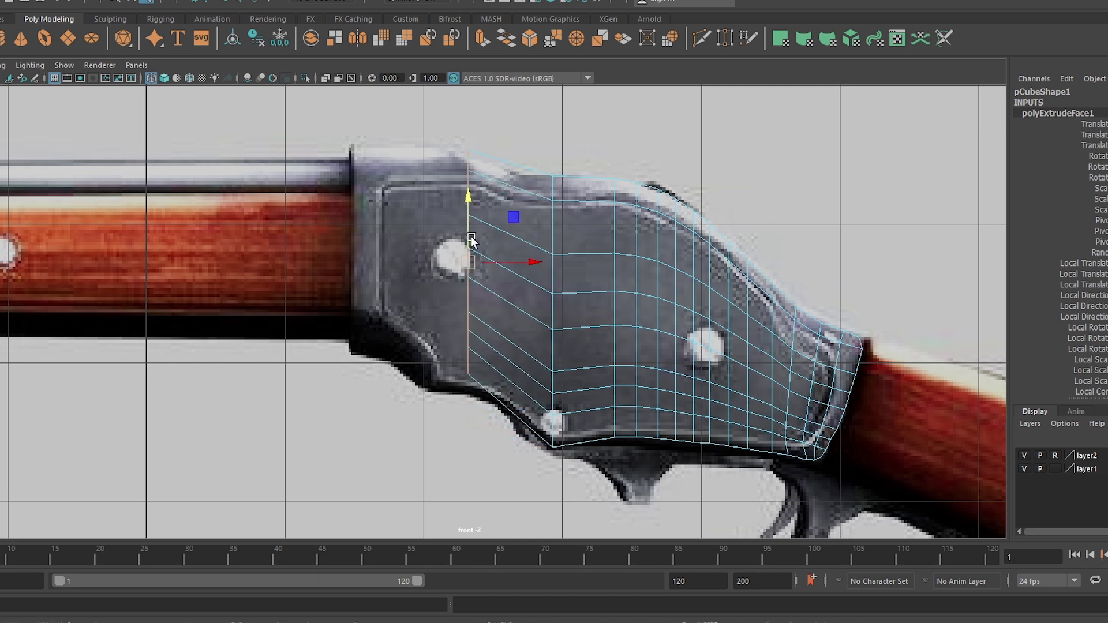
pyautogui.scroll(2, 471, 214)
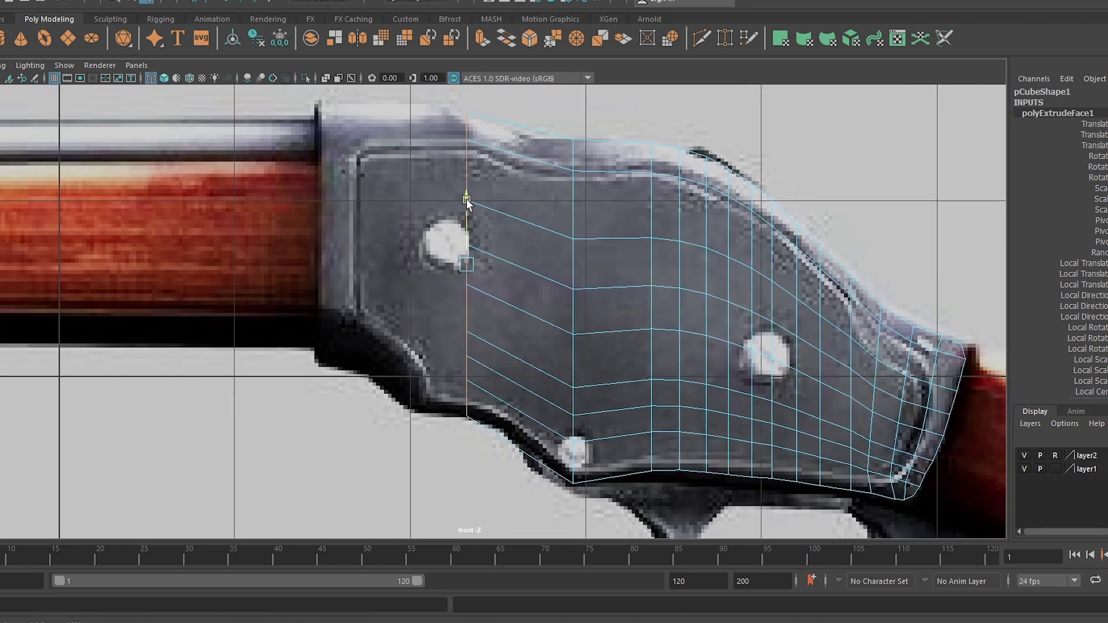
pyautogui.click(543, 230)
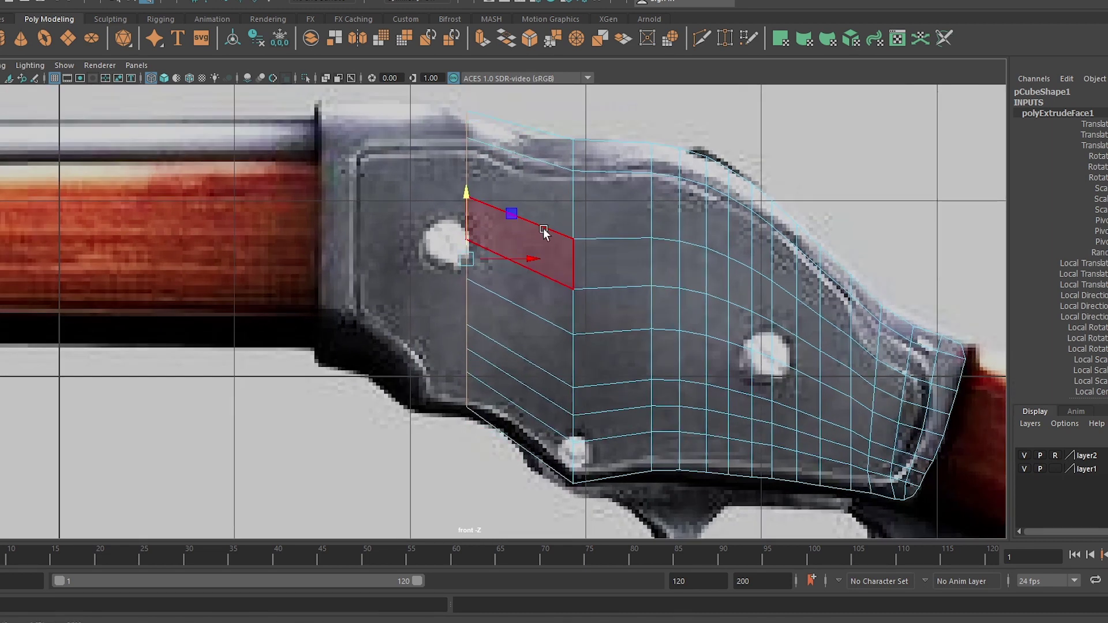
pyautogui.hotkey('ctrl', 'z')
pyautogui.click(521, 189)
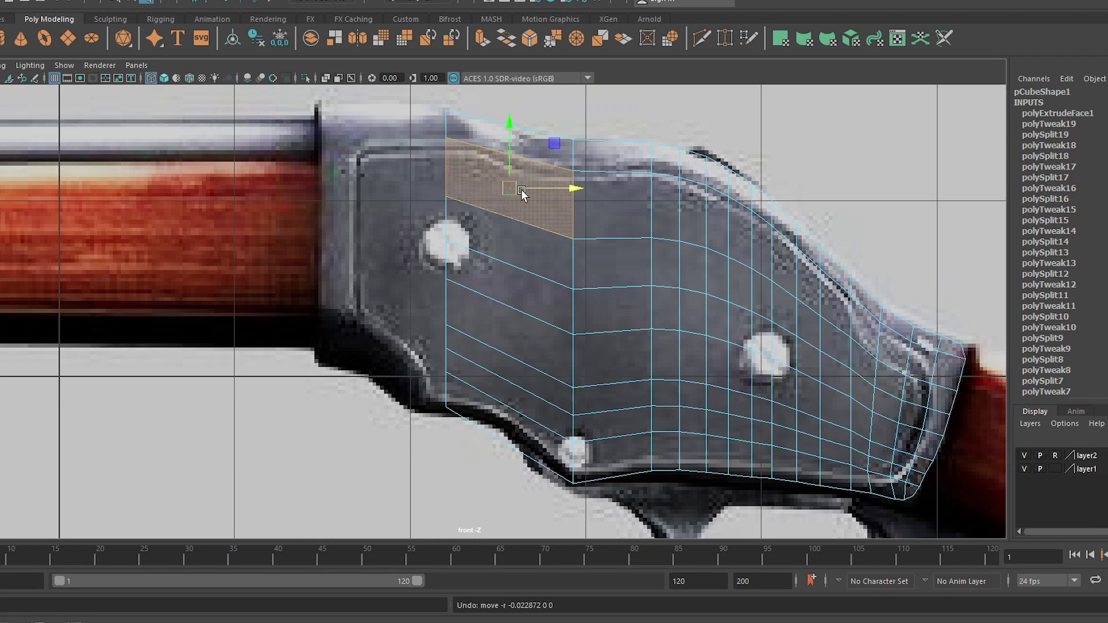
pyautogui.scroll(-2, 552, 182)
# - Clear the face selection and create a new polygon cube from the shelf
pyautogui.scroll(-3, 491, 230)
pyautogui.click(484, 237)
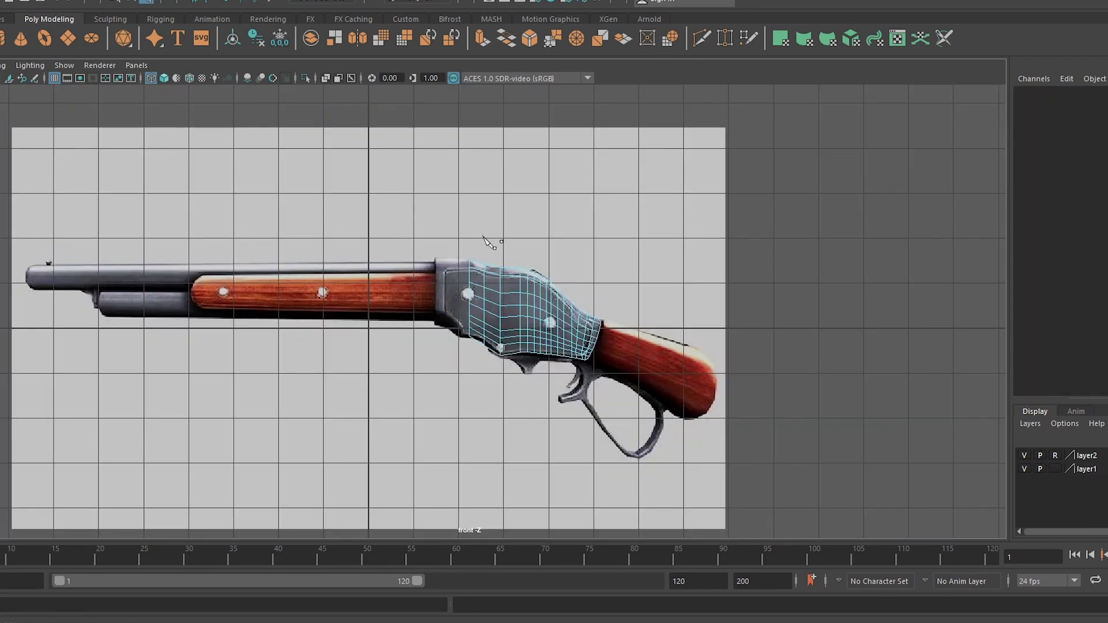
pyautogui.scroll(3, 554, 260)
pyautogui.scroll(-3, 485, 317)
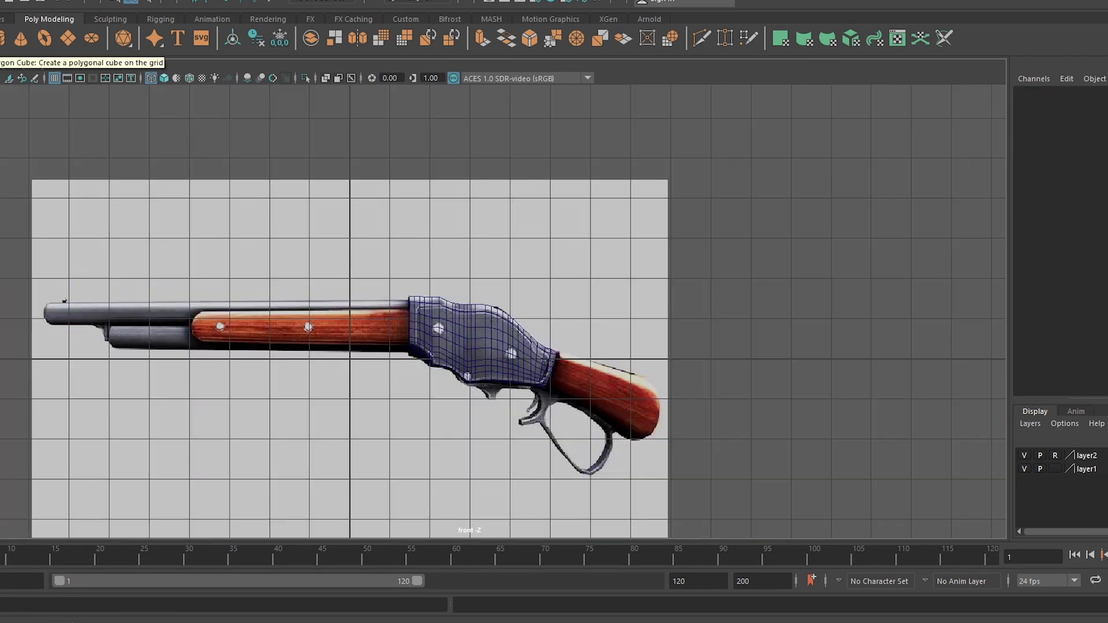
pyautogui.click(3, 38)
pyautogui.scroll(3, 479, 305)
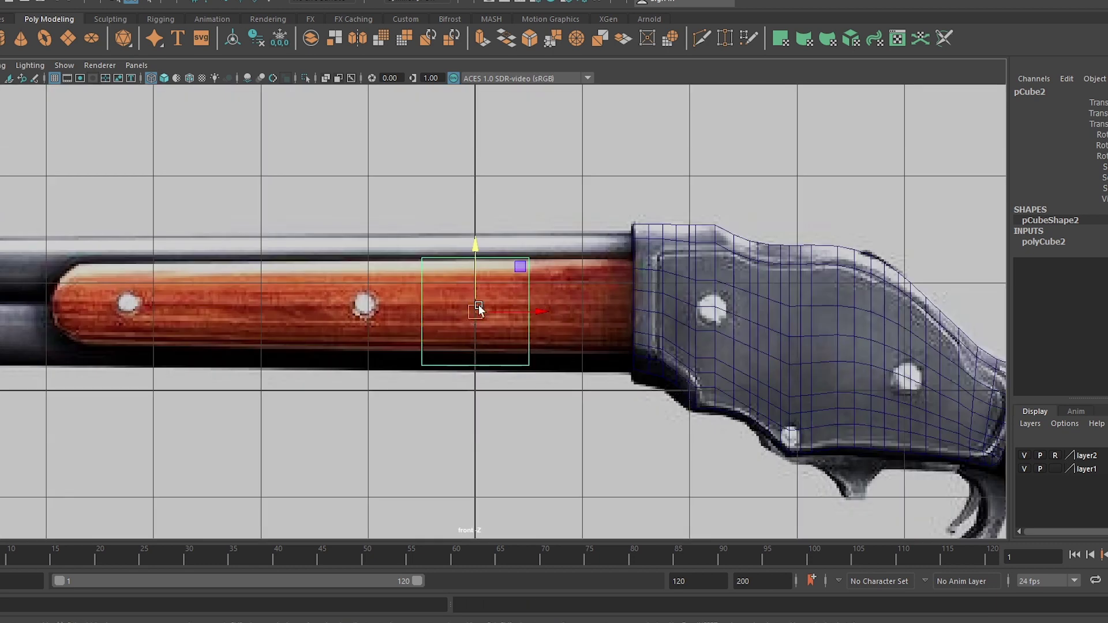
pyautogui.scroll(-3, 711, 352)
pyautogui.scroll(2, 542, 395)
pyautogui.scroll(2, 542, 346)
# - Scale and position the cube to span the wooden handguard's length and height
pyautogui.press('r')
pyautogui.moveTo(523, 315)
pyautogui.mouseDown()
pyautogui.moveTo(546, 315)
pyautogui.moveTo(506, 312)
pyautogui.mouseUp()
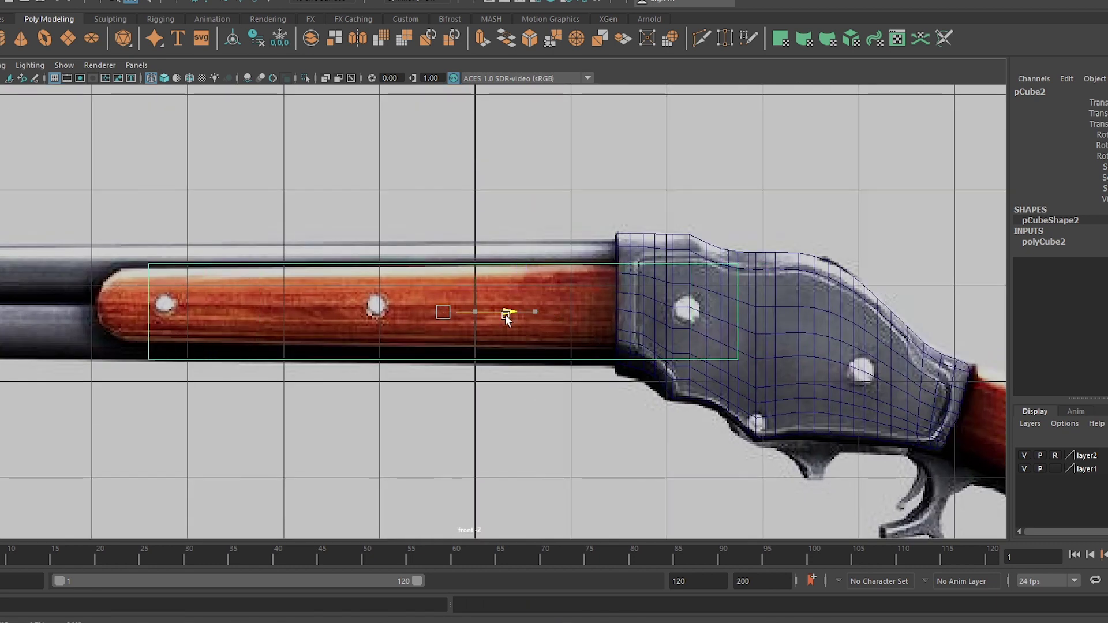
pyautogui.moveTo(398, 262); pyautogui.dragTo(402, 245)
pyautogui.moveTo(460, 309); pyautogui.dragTo(431, 308)
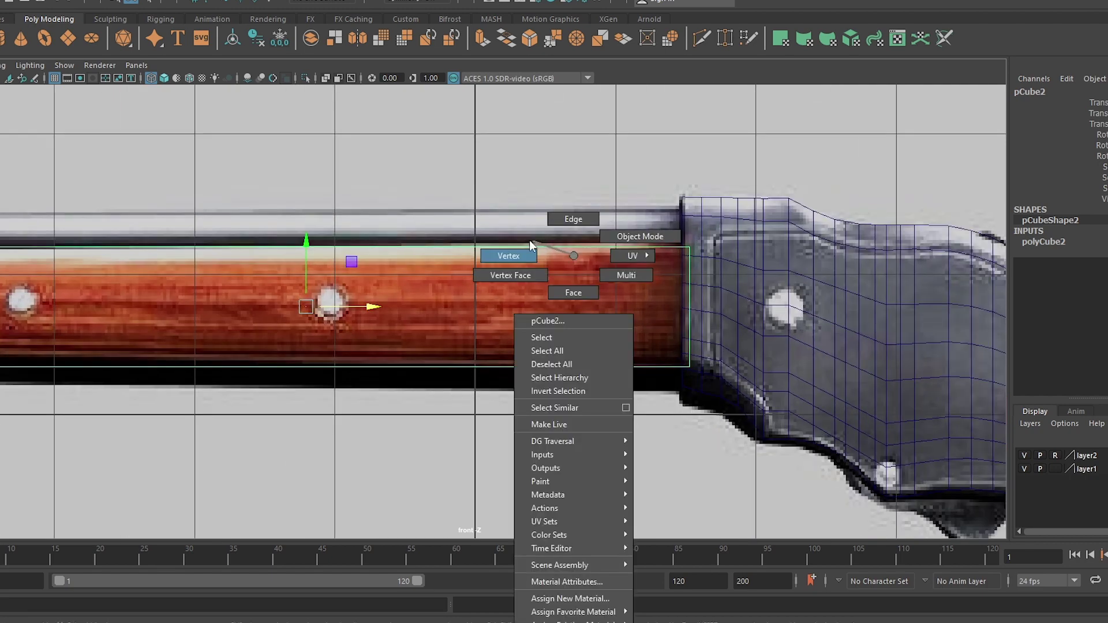
pyautogui.moveTo(568, 255); pyautogui.dragTo(529, 240, button='right')
# - Add a horizontal edge loop to the forend and push its end vertices in to a point
pyautogui.keyDown('ctrl'); pyautogui.click(159, 308); pyautogui.keyUp('ctrl')
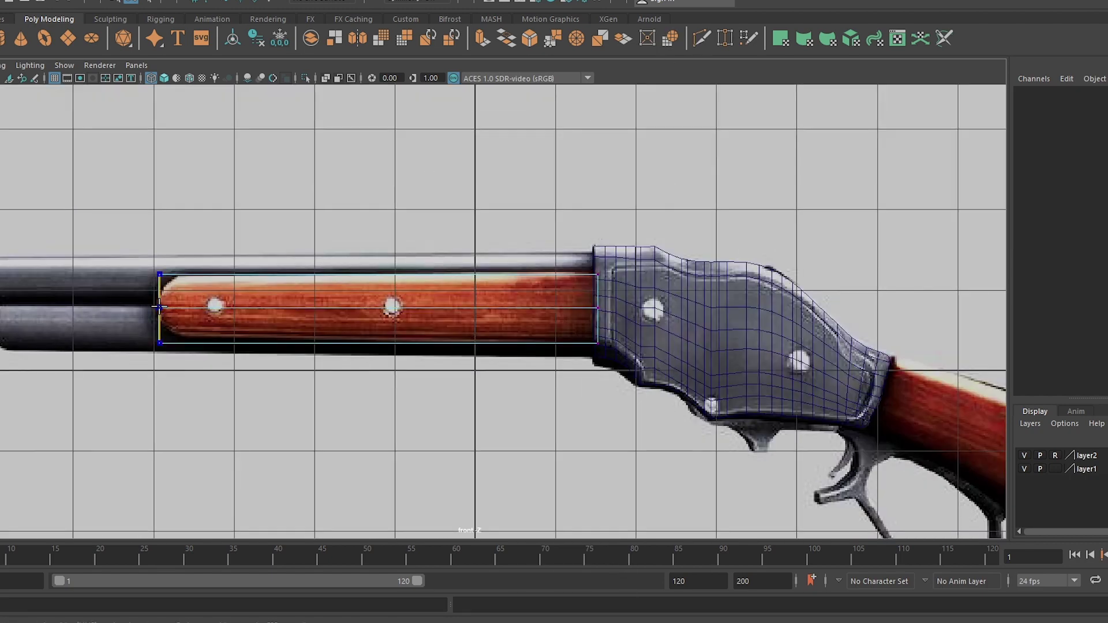
pyautogui.scroll(2, 475, 309)
pyautogui.press('w')
pyautogui.scroll(3, 279, 300)
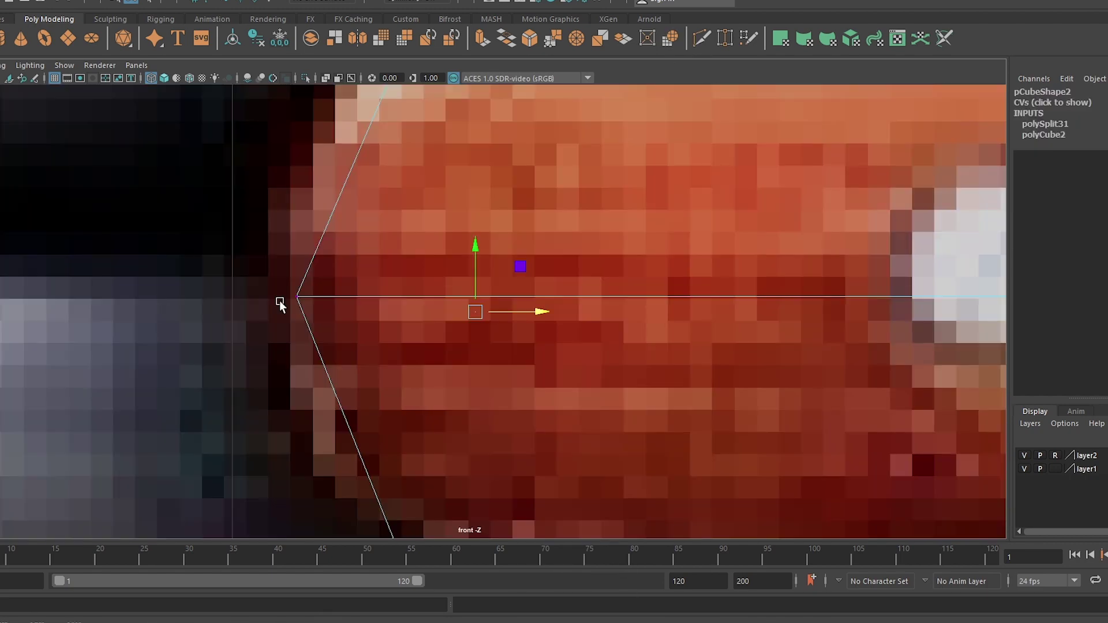
pyautogui.scroll(-2, 279, 300)
pyautogui.moveTo(537, 312); pyautogui.dragTo(559, 315)
# - Multi-Cut a loop near the forend's lower side and round its front end vertices
pyautogui.click(702, 39)
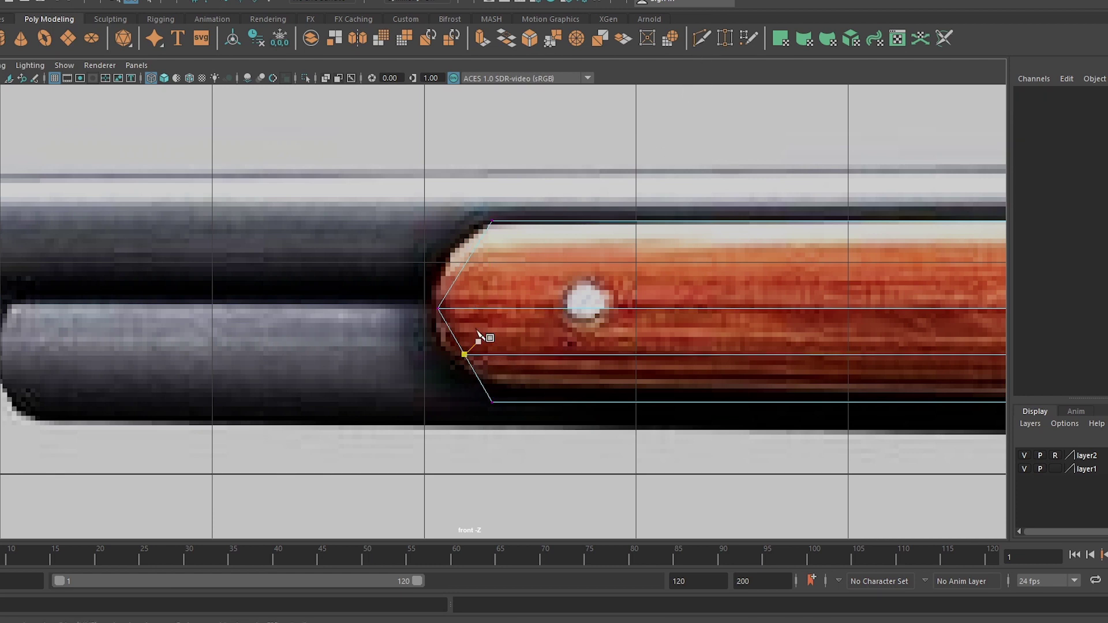
pyautogui.keyDown('ctrl'); pyautogui.click(467, 354); pyautogui.keyUp('ctrl')
pyautogui.moveTo(498, 273); pyautogui.dragTo(498, 274)
pyautogui.moveTo(522, 313); pyautogui.dragTo(505, 310, button='middle')
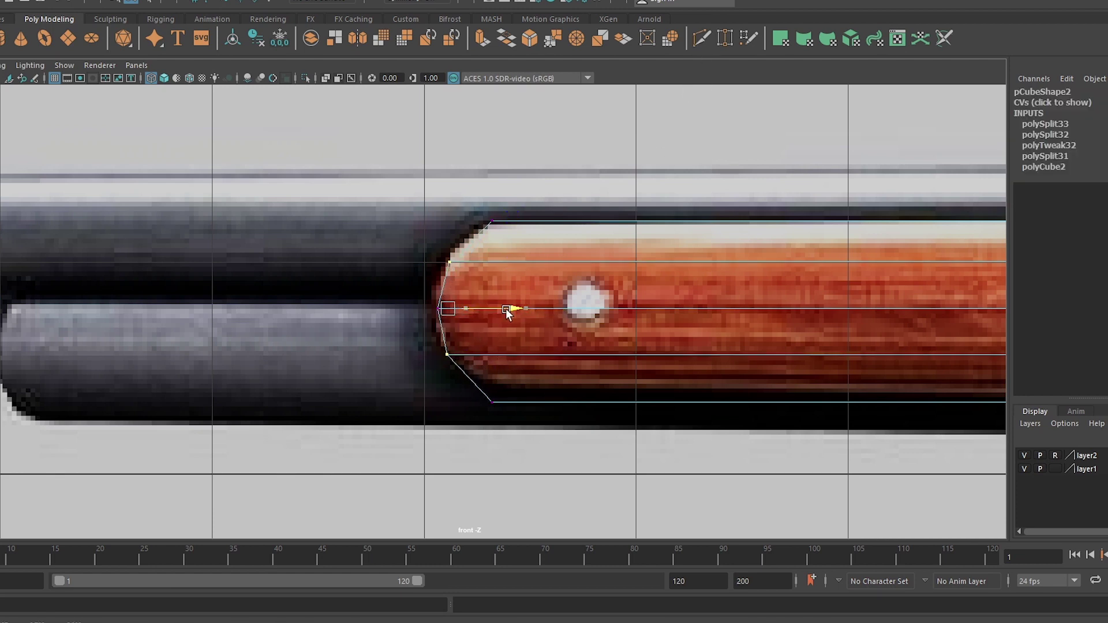
pyautogui.moveTo(515, 426); pyautogui.dragTo(479, 384)
pyautogui.scroll(-5, 511, 380)
# - Shrink the forend vertically, slide it left, and stretch its right end taller
pyautogui.press('F8')
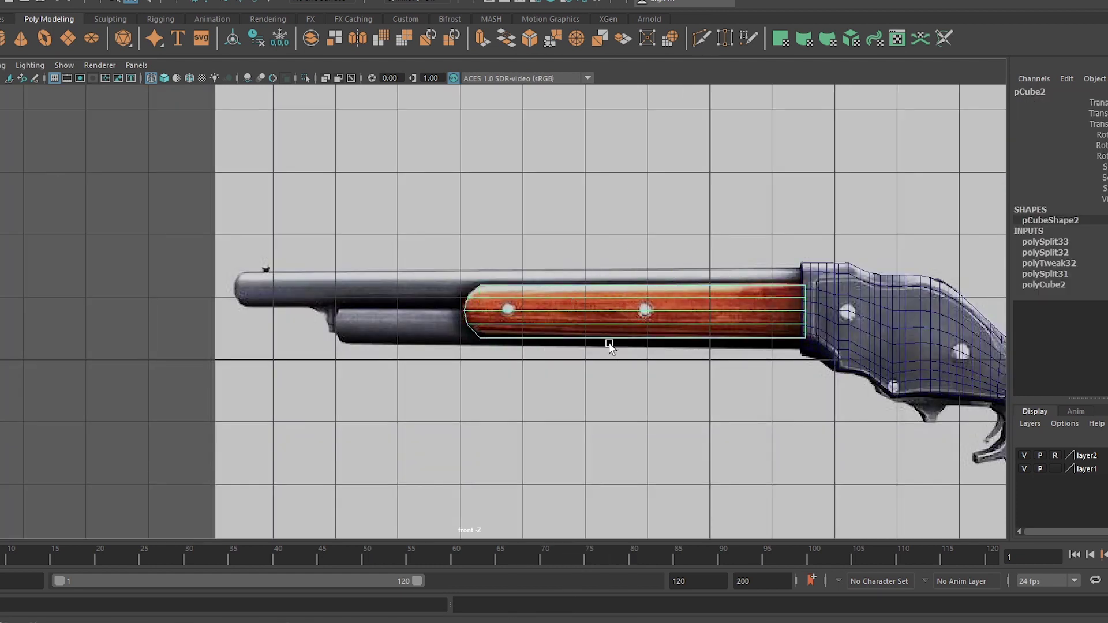
pyautogui.scroll(3, 625, 307)
pyautogui.press('f')
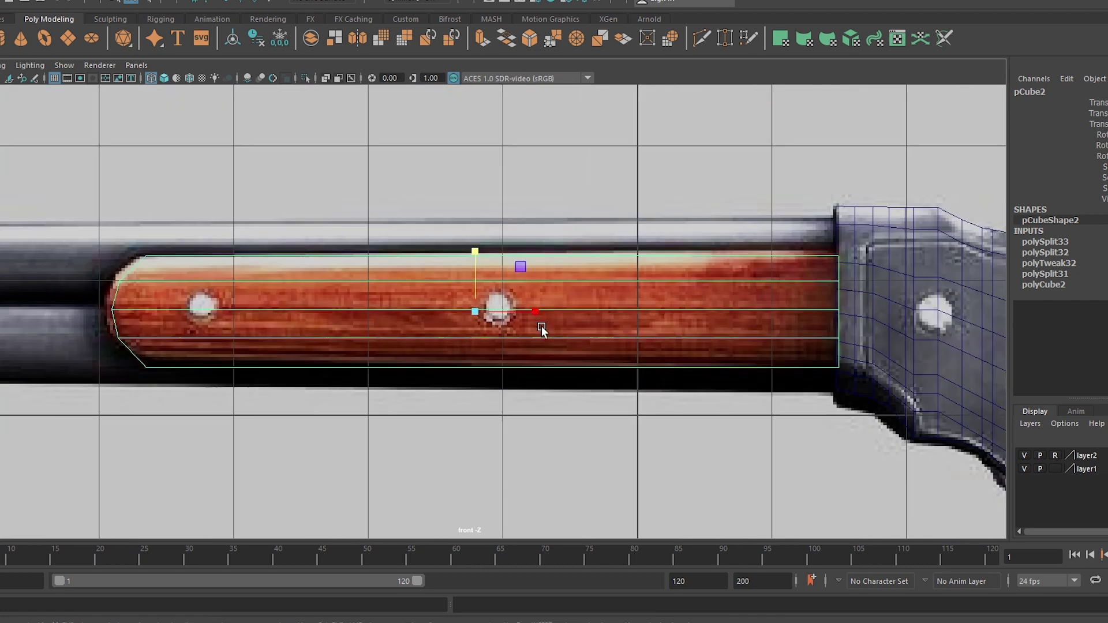
pyautogui.moveTo(472, 247); pyautogui.dragTo(477, 243)
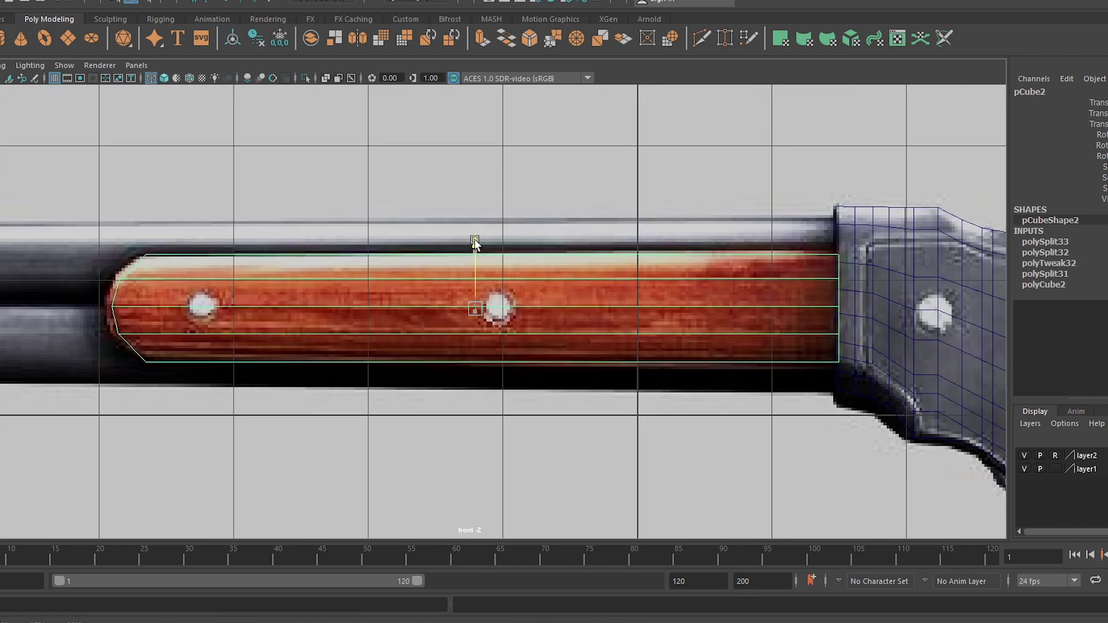
pyautogui.moveTo(538, 303); pyautogui.dragTo(528, 302)
pyautogui.moveTo(676, 314); pyautogui.dragTo(782, 233, button='right')
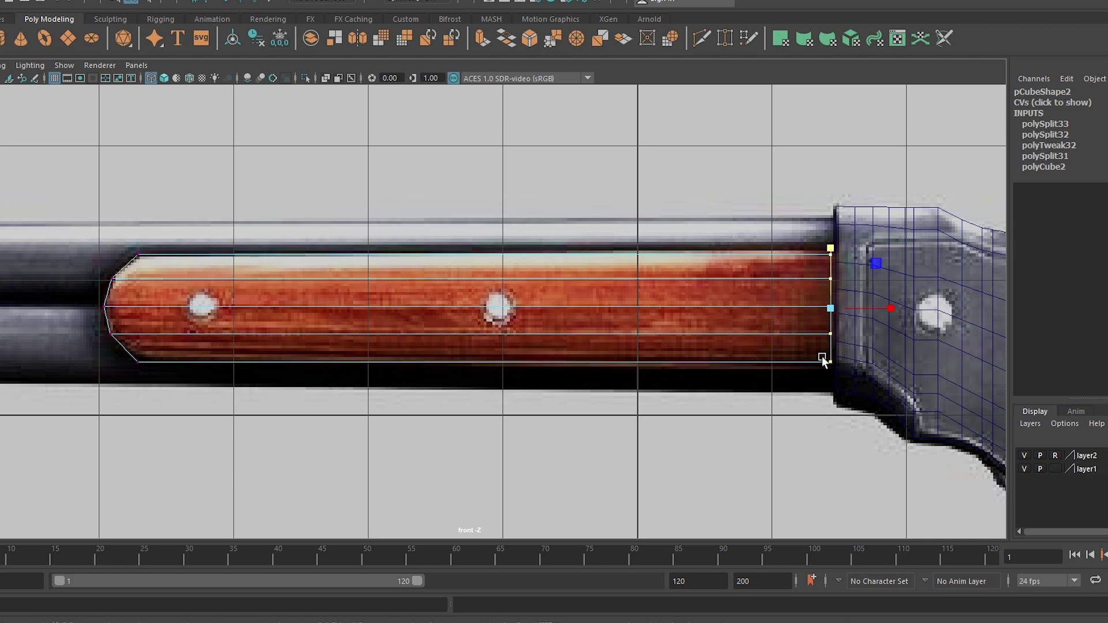
pyautogui.moveTo(835, 308); pyautogui.dragTo(841, 313)
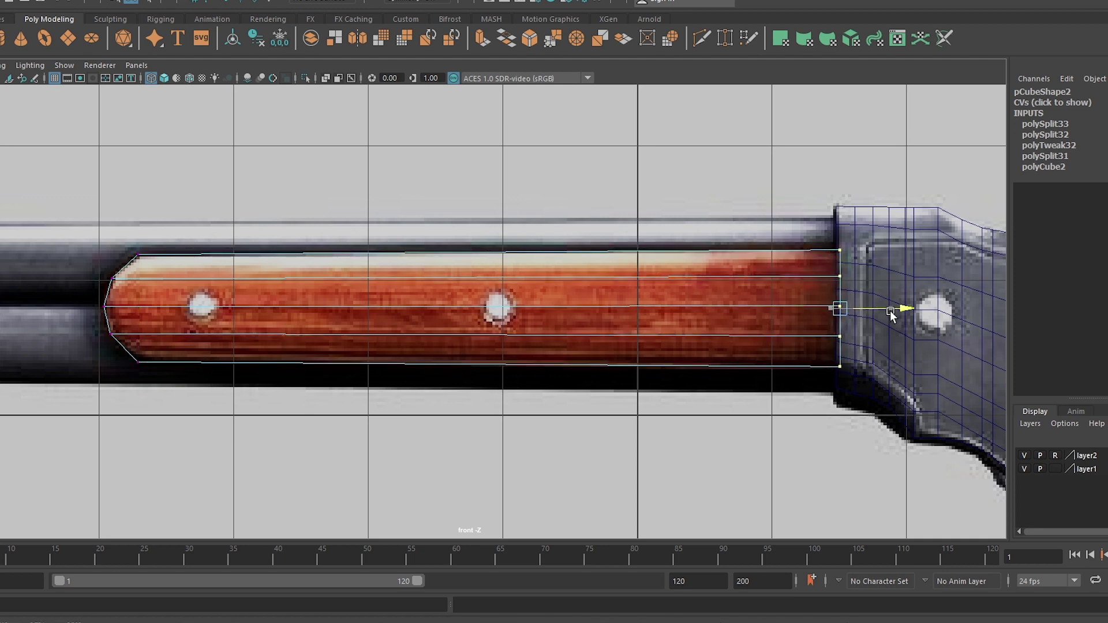
# - Preview the forend smoothed, then cut another edge loop near its bottom
pyautogui.scroll(3, 116, 309)
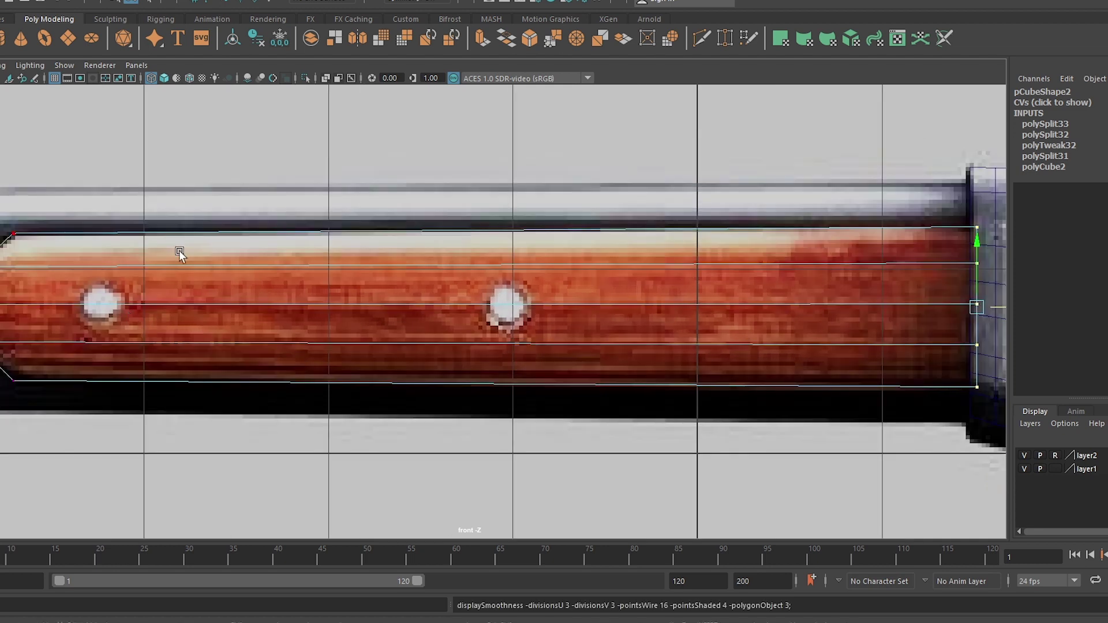
pyautogui.press('3')
pyautogui.press('1')
pyautogui.press('F8')
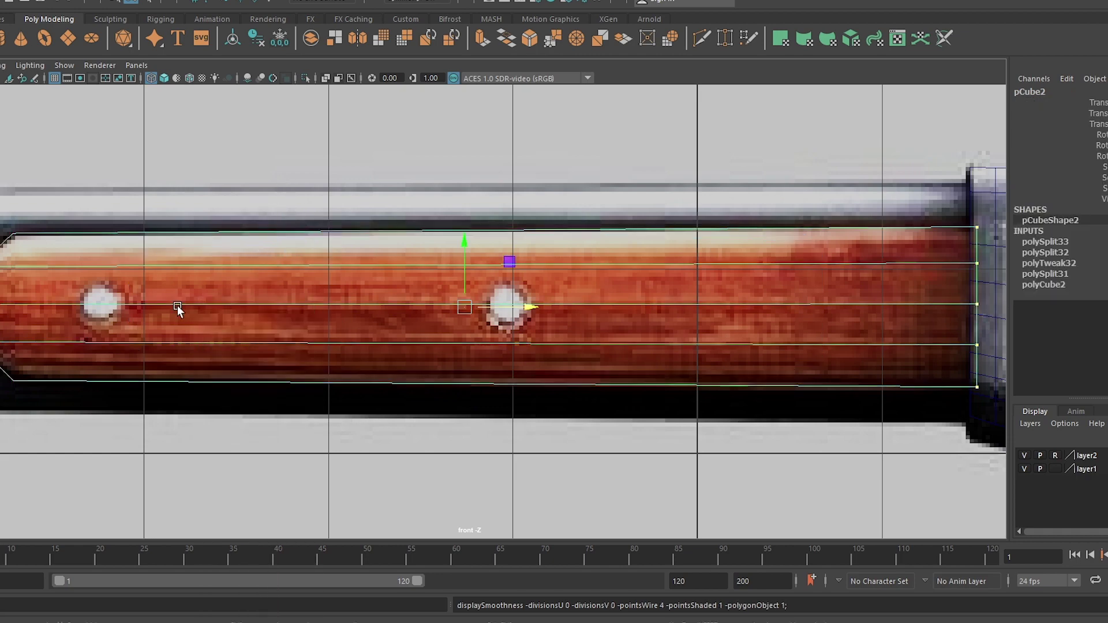
pyautogui.click(701, 38)
pyautogui.keyDown('ctrl'); pyautogui.click(3, 365); pyautogui.keyUp('ctrl')
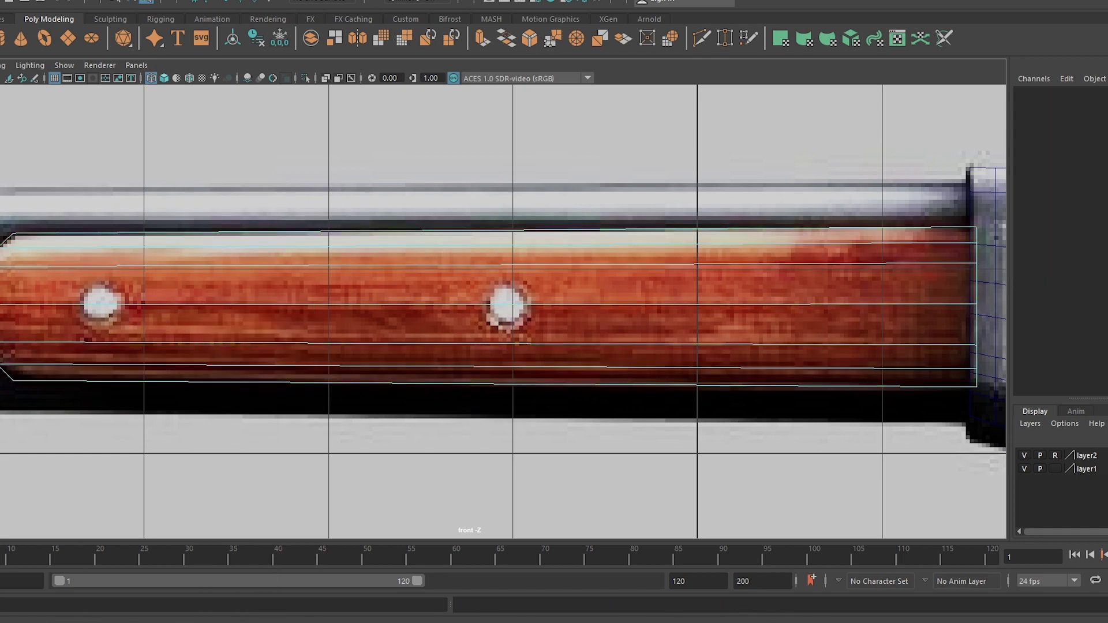
pyautogui.press('w')
# - Fit the forend's top, bottom and left tip vertices to the reference
pyautogui.scroll(-5, 502, 312)
pyautogui.scroll(4, 593, 389)
pyautogui.scroll(3, 513, 448)
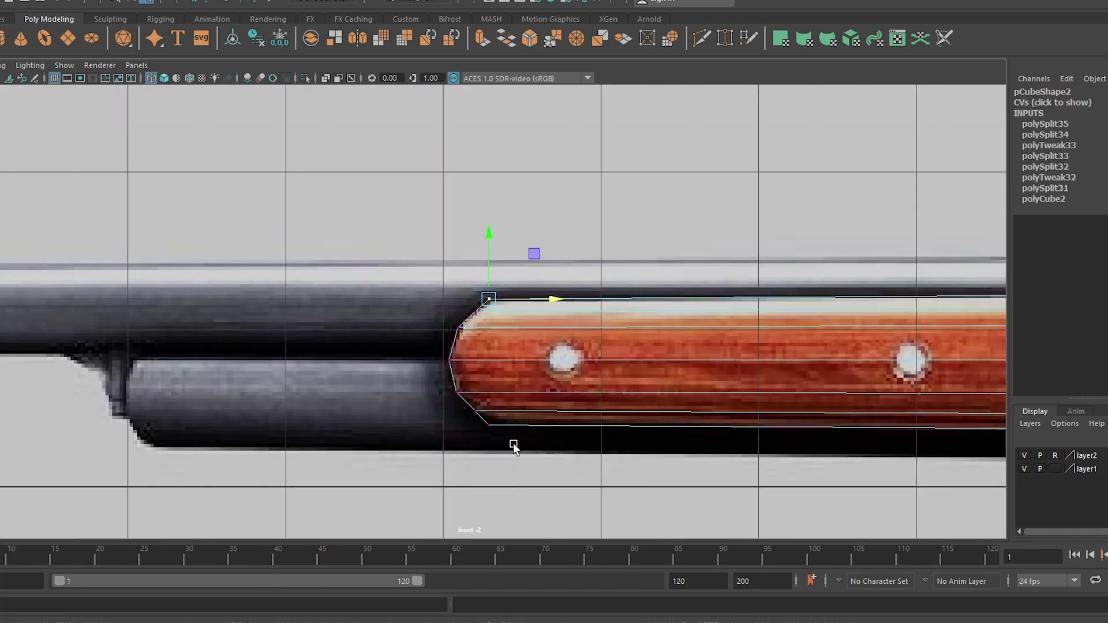
pyautogui.keyDown('shift'); pyautogui.click(489, 425); pyautogui.keyUp('shift')
pyautogui.scroll(3, 463, 389)
pyautogui.scroll(1, 498, 423)
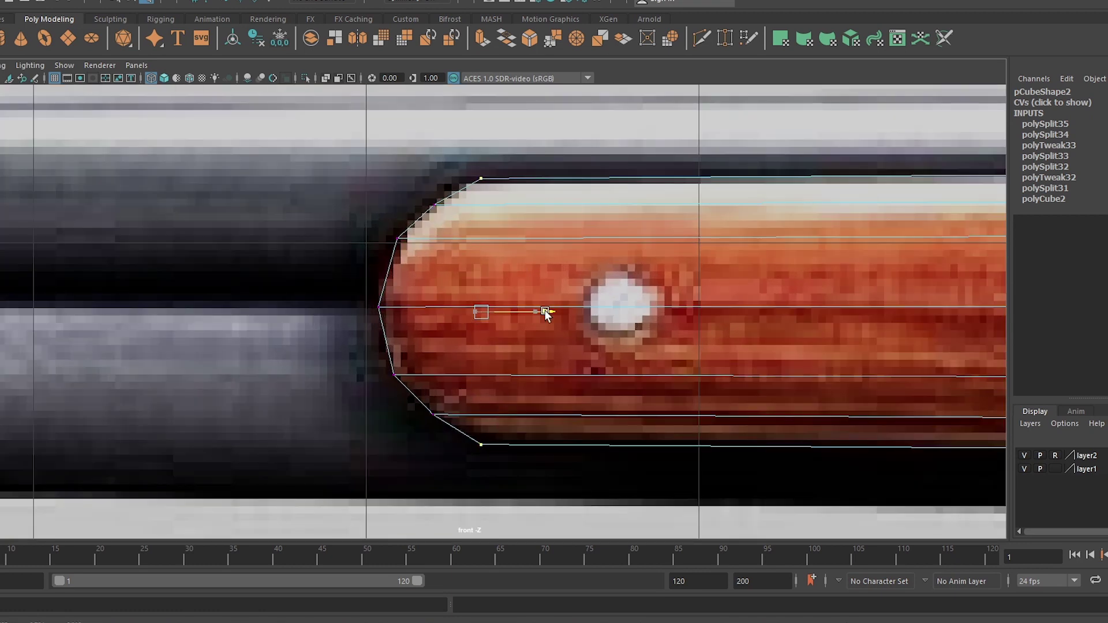
pyautogui.moveTo(466, 221); pyautogui.dragTo(467, 222)
pyautogui.moveTo(418, 427)
pyautogui.keyDown('shift'); pyautogui.mouseDown()
pyautogui.moveTo(460, 396)
pyautogui.moveTo(405, 392)
pyautogui.mouseUp(); pyautogui.keyUp('shift')
pyautogui.moveTo(359, 215); pyautogui.dragTo(411, 252)
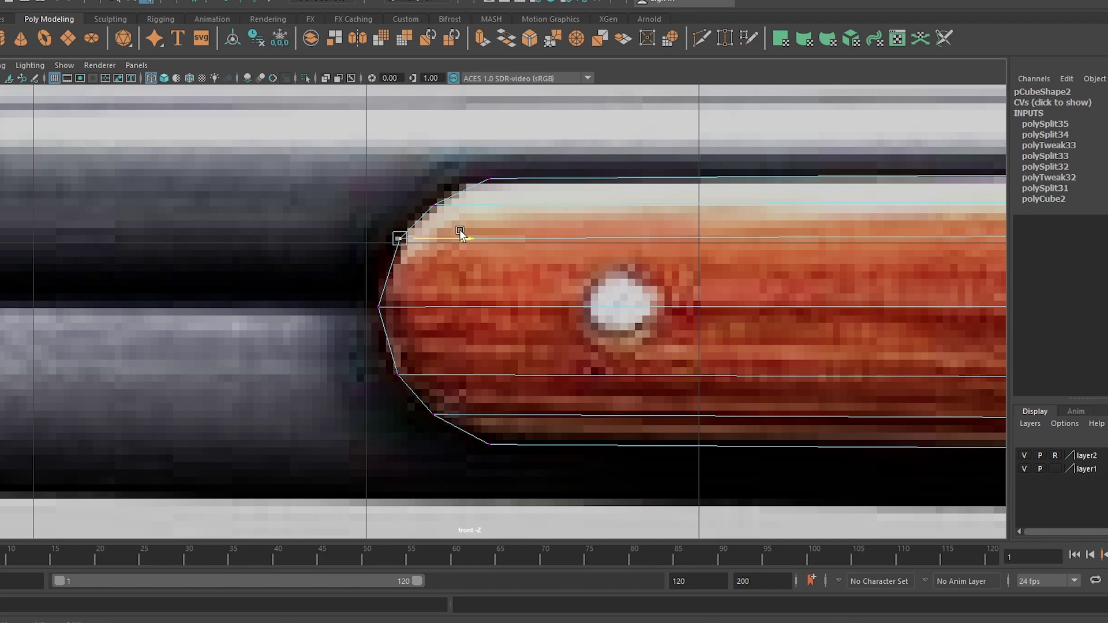
pyautogui.scroll(-5, 460, 230)
pyautogui.moveTo(578, 271); pyautogui.dragTo(578, 237, button='right')
# - Orbit around the shotgun to inspect the model from both sides
pyautogui.scroll(3, 577, 292)
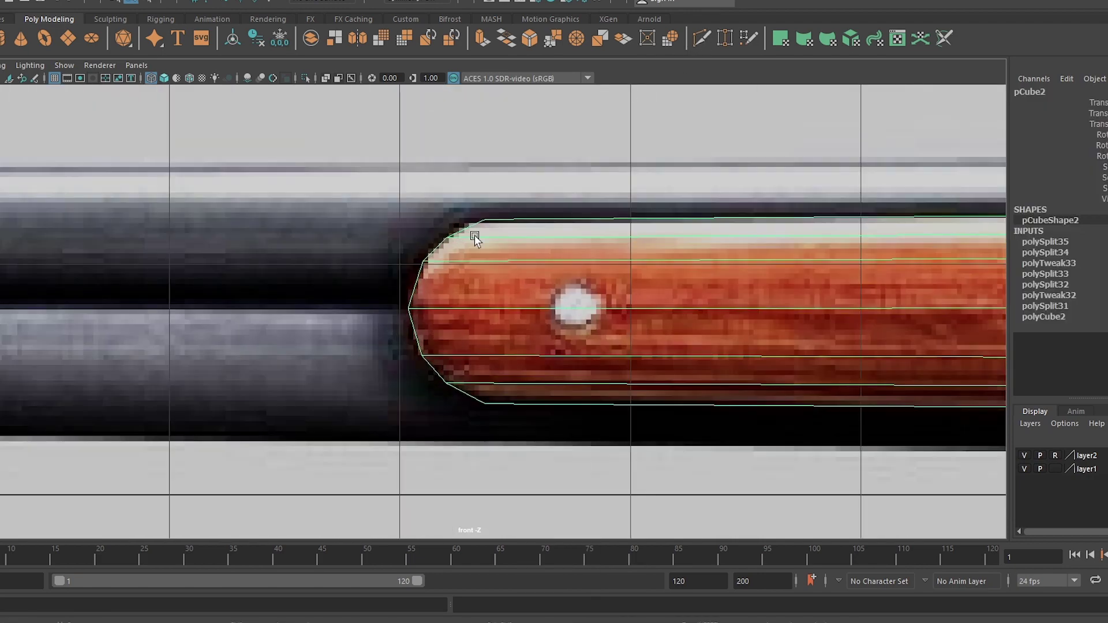
pyautogui.scroll(-5, 477, 311)
pyautogui.scroll(3, 461, 305)
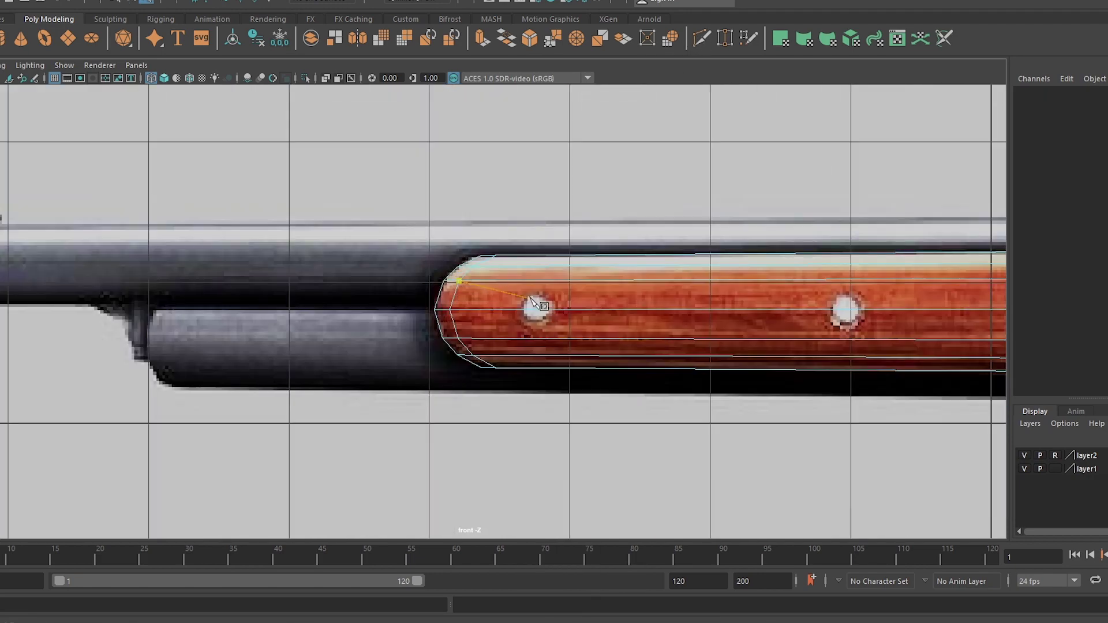
pyautogui.scroll(5, 349, 338)
pyautogui.scroll(3, 349, 338)
pyautogui.scroll(-3, 340, 283)
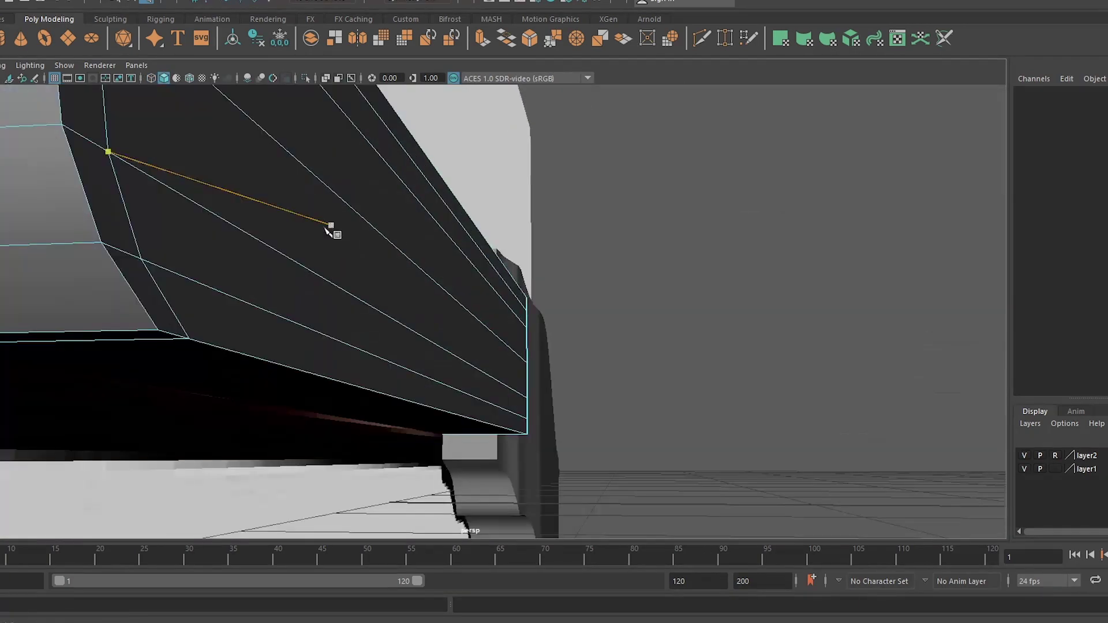
pyautogui.scroll(-4, 336, 234)
pyautogui.keyDown('alt'); pyautogui.moveTo(338, 239); pyautogui.dragTo(260, 280); pyautogui.keyUp('alt')
pyautogui.scroll(5, 373, 368)
pyautogui.scroll(-4, 372, 370)
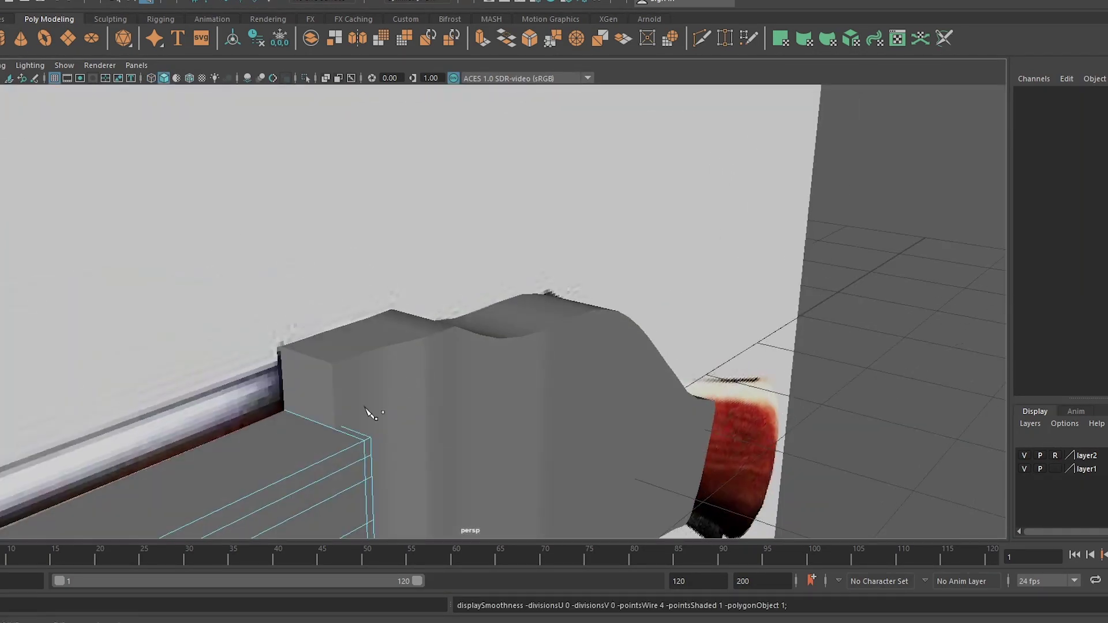
pyautogui.moveTo(366, 416)
pyautogui.keyDown('alt'); pyautogui.mouseDown()
pyautogui.moveTo(501, 371)
pyautogui.moveTo(323, 346)
pyautogui.mouseUp(); pyautogui.keyUp('alt')
pyautogui.scroll(-3, 498, 369)
pyautogui.scroll(5, 323, 335)
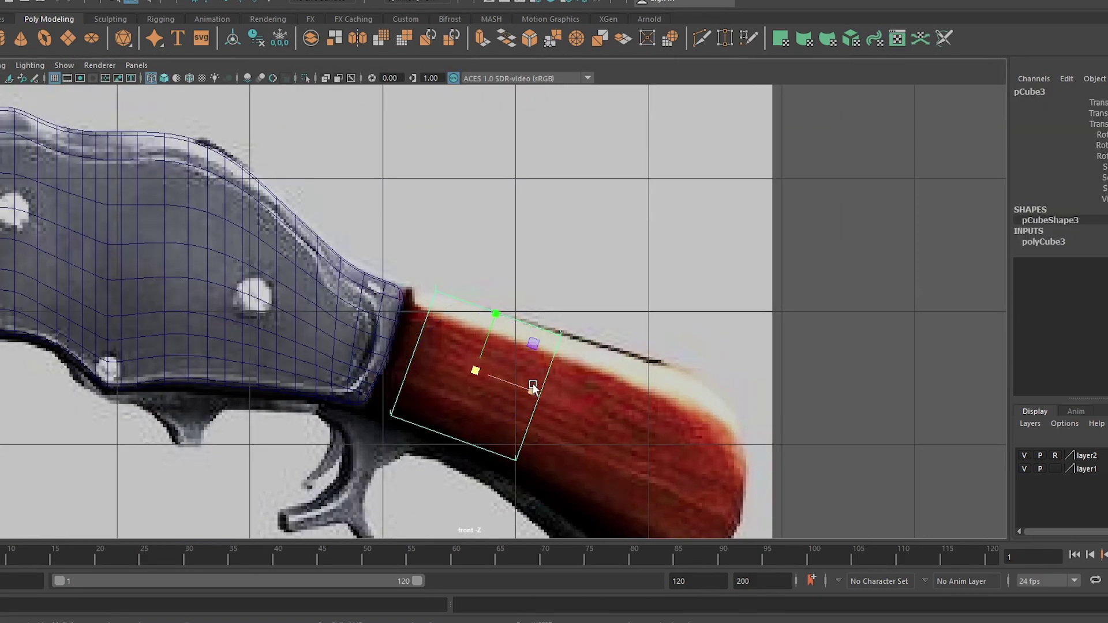
pyautogui.scroll(-3, 561, 356)
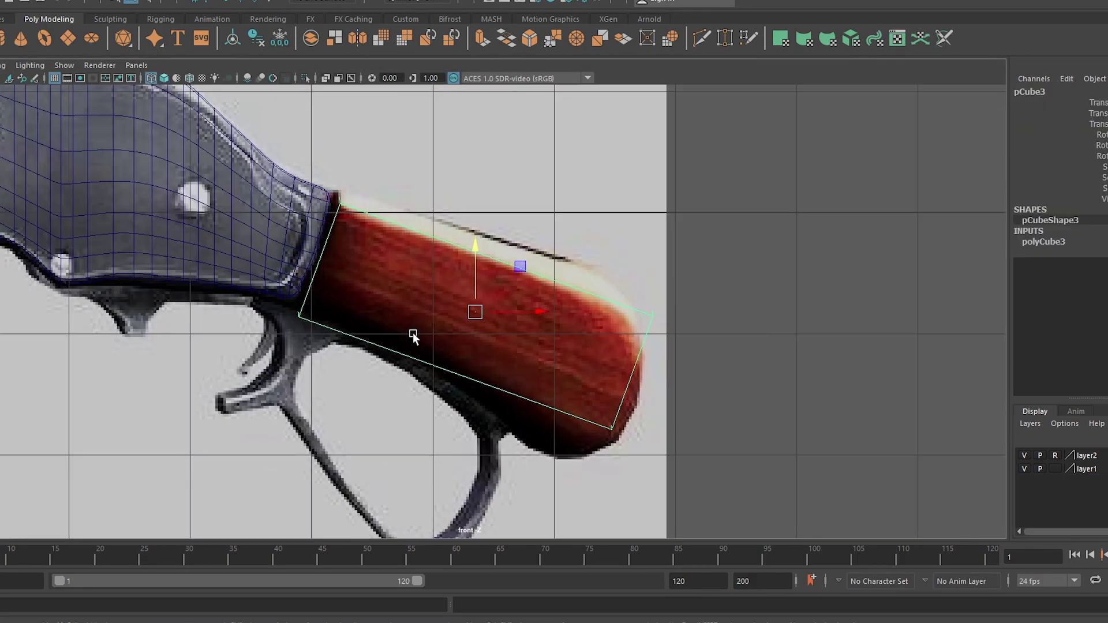
# - Move the grip block's corner vertices onto the wooden stock outline
pyautogui.moveTo(474, 250); pyautogui.dragTo(400, 247, button='right')
pyautogui.scroll(3, 613, 420)
pyautogui.scroll(-3, 614, 420)
pyautogui.click(698, 299)
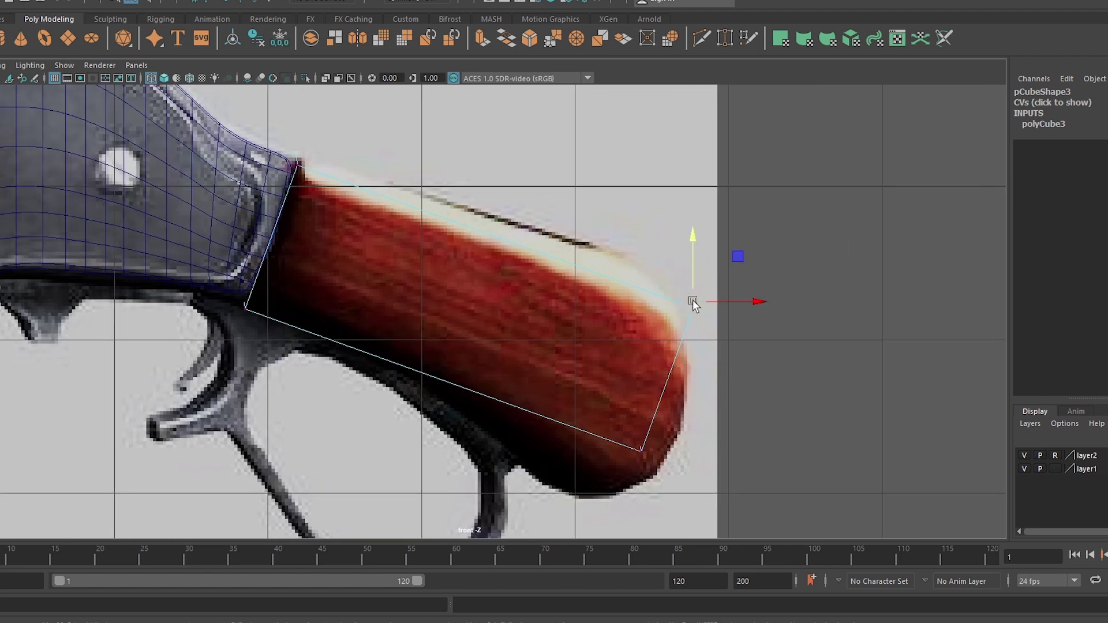
pyautogui.moveTo(698, 300); pyautogui.dragTo(626, 248)
pyautogui.scroll(3, 626, 453)
pyautogui.click(527, 463)
# - Insert a cross edge loop on the grip block and fit its bottom vertices to the stock's lower edge
pyautogui.moveTo(529, 469); pyautogui.dragTo(579, 497)
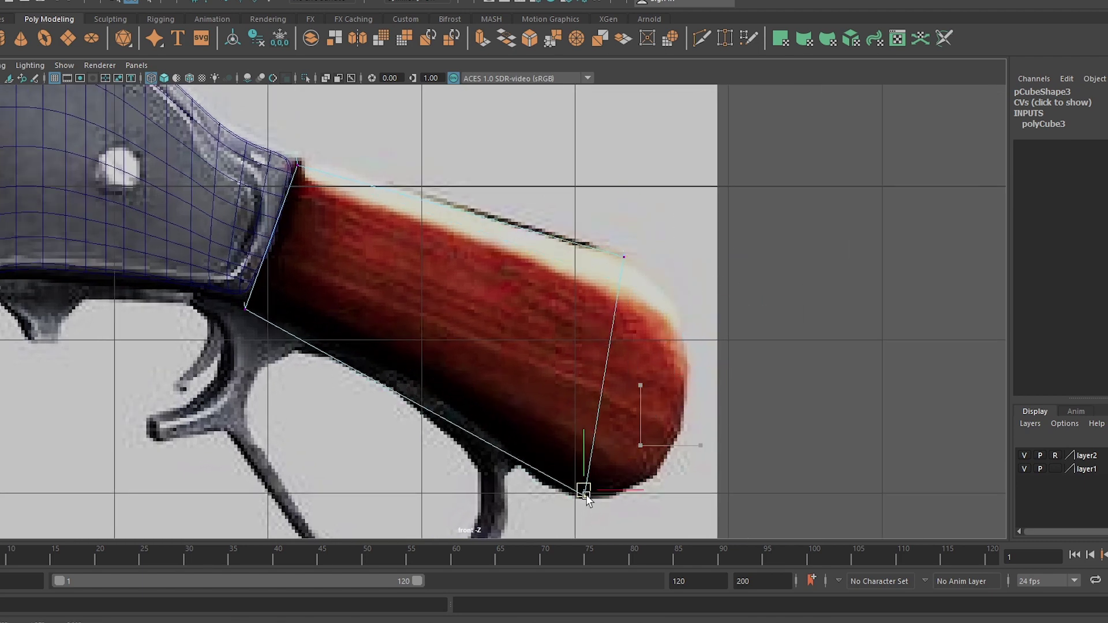
pyautogui.click(483, 218)
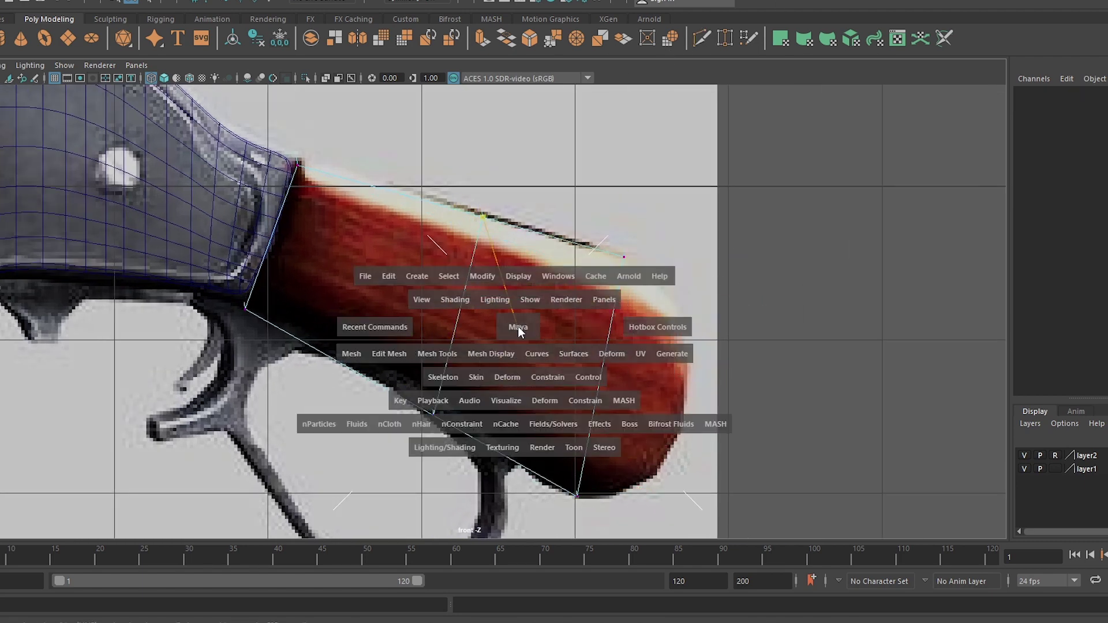
pyautogui.moveTo(436, 416); pyautogui.dragTo(451, 344)
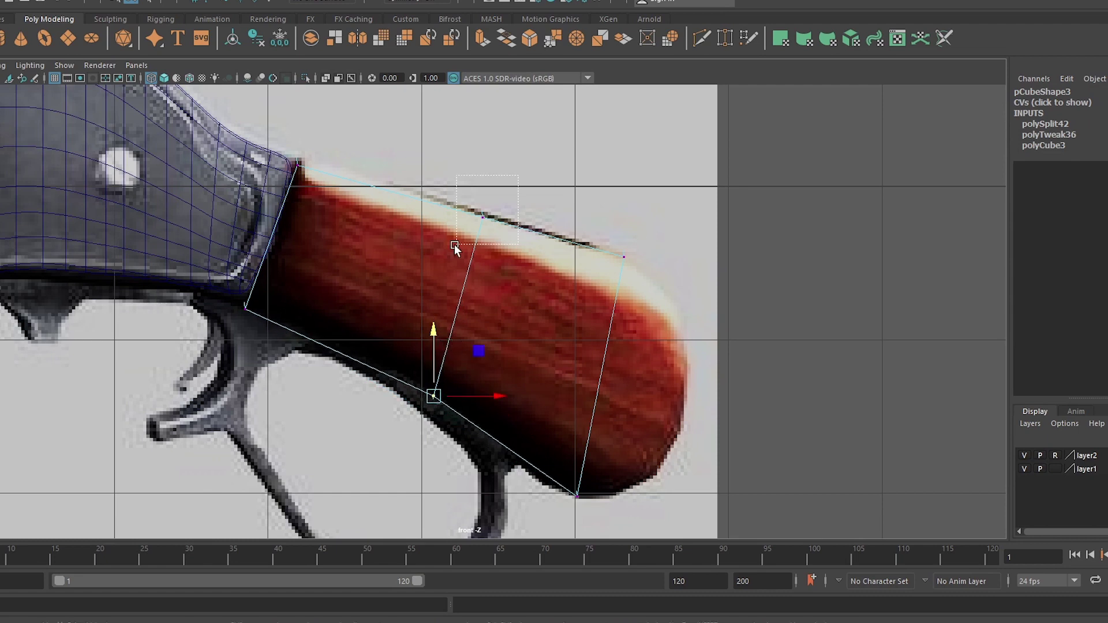
pyautogui.moveTo(518, 174); pyautogui.dragTo(455, 244)
pyautogui.click(298, 157)
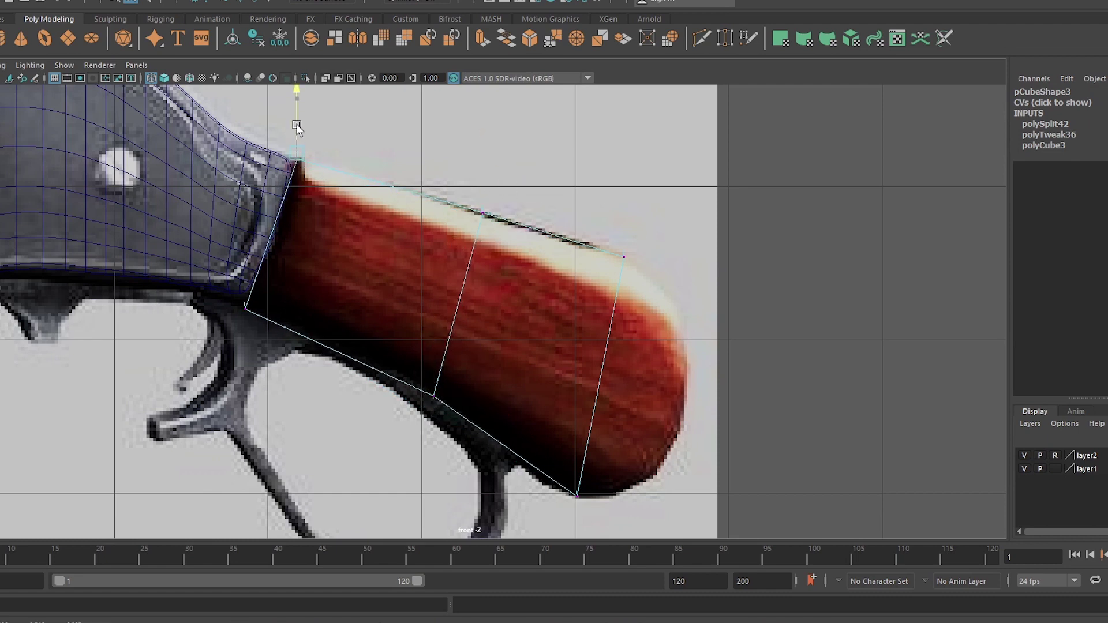
# - Add three lengthwise edge loops, pushing each end vertex out onto the rounded grip outline
pyautogui.click(612, 303)
pyautogui.moveTo(613, 303); pyautogui.dragTo(679, 323)
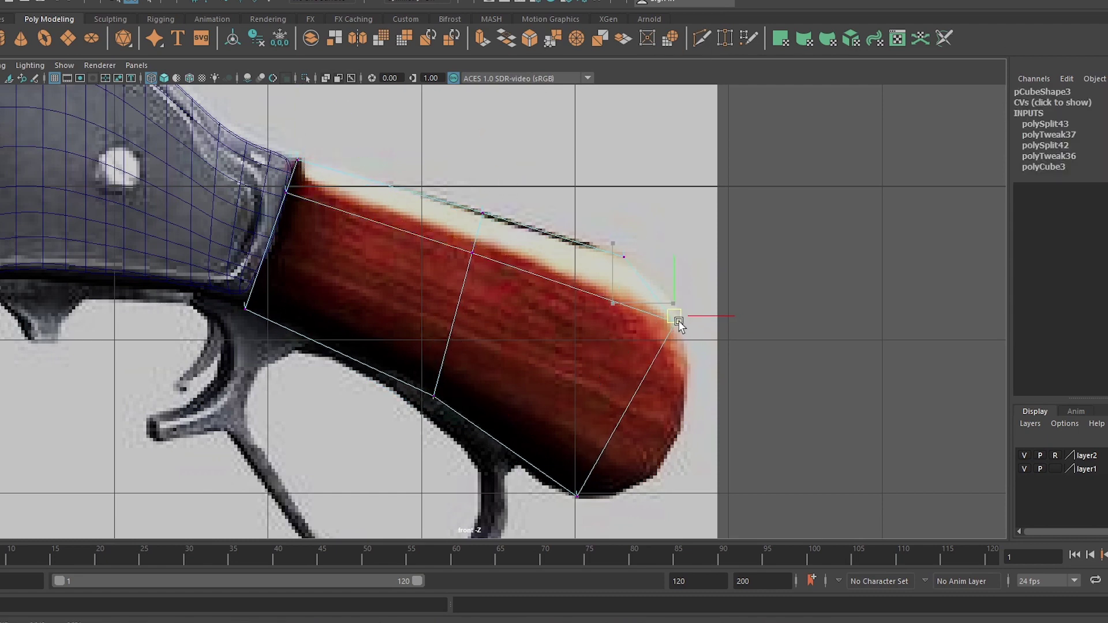
pyautogui.keyDown('ctrl'); pyautogui.click(633, 396); pyautogui.keyUp('ctrl')
pyautogui.moveTo(633, 396); pyautogui.dragTo(685, 403)
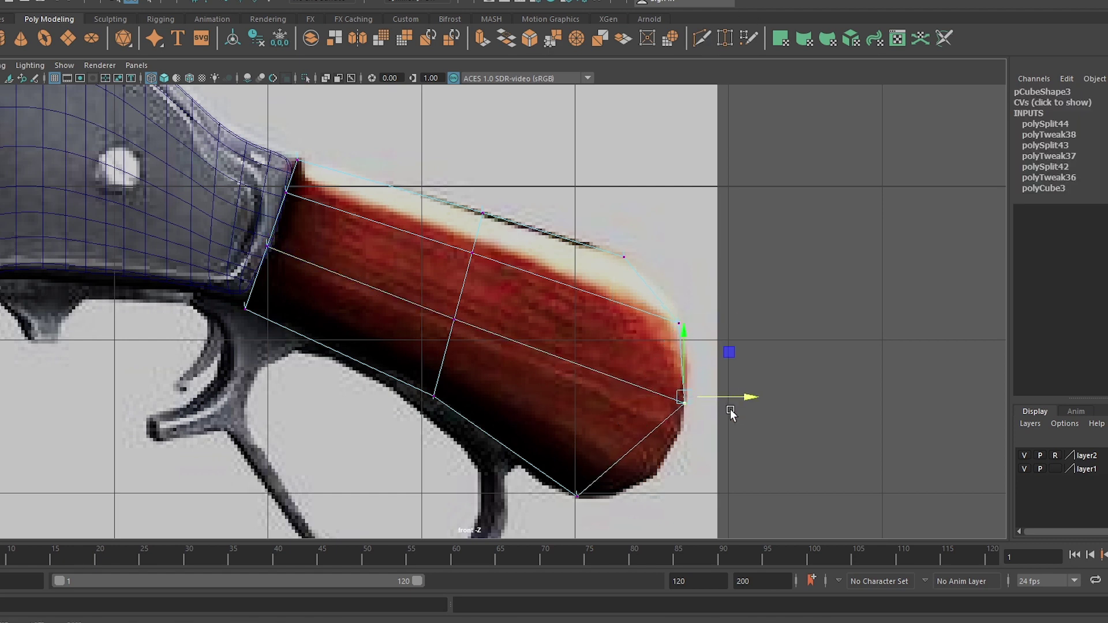
pyautogui.keyDown('ctrl'); pyautogui.click(607, 446); pyautogui.keyUp('ctrl')
pyautogui.moveTo(619, 460); pyautogui.dragTo(633, 487)
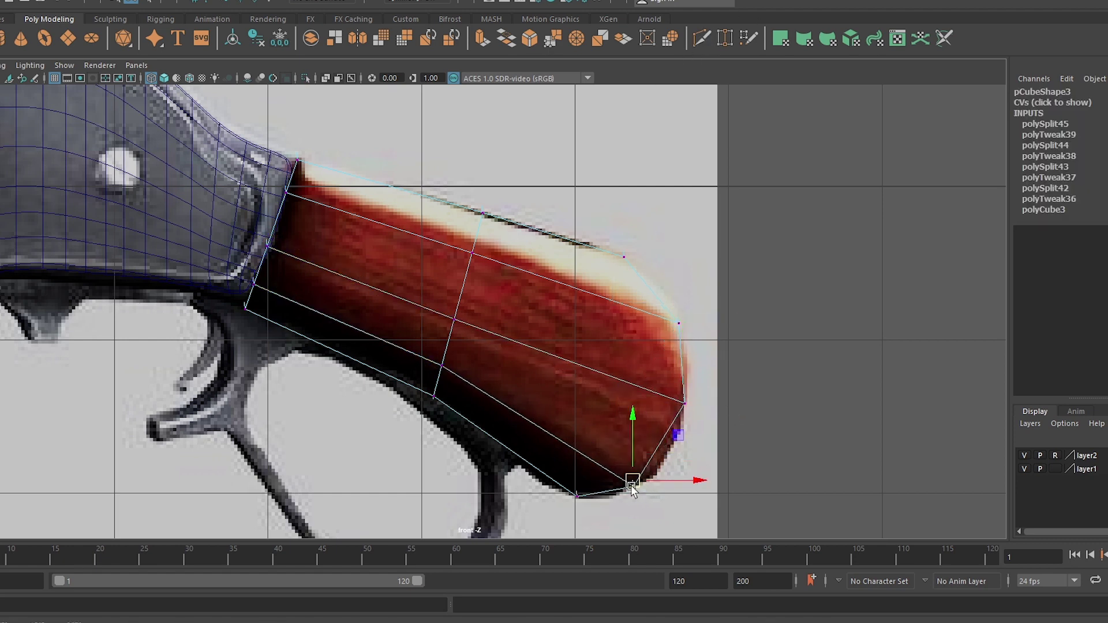
# - Cut more lengthwise loops near the grip's top-right and fit the new vertex to the rounded end
pyautogui.keyDown('ctrl'); pyautogui.click(637, 288); pyautogui.keyUp('ctrl')
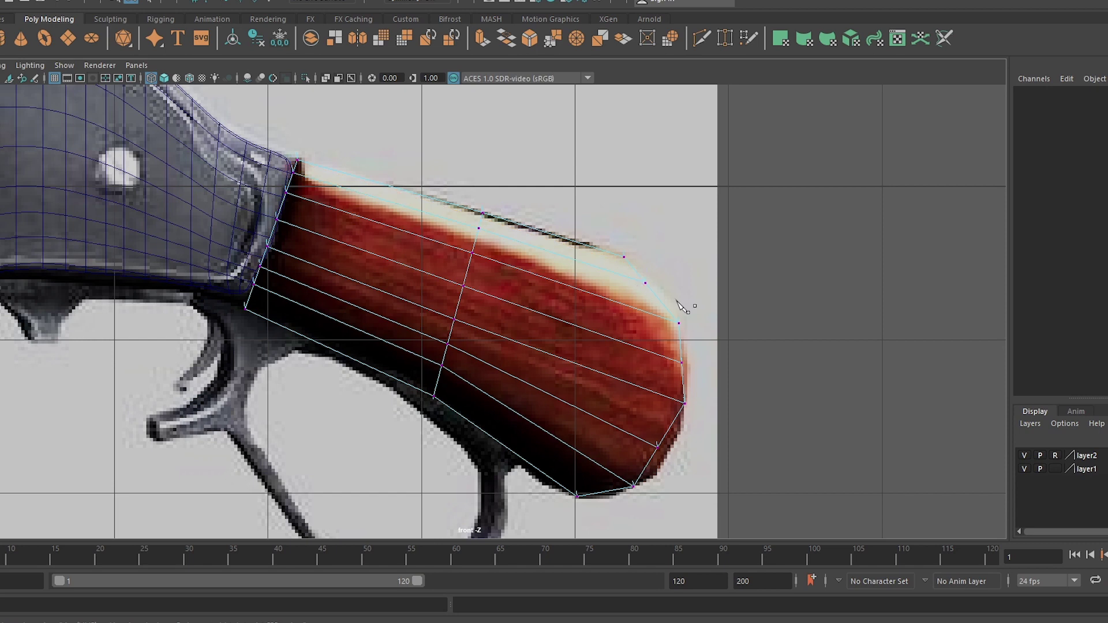
pyautogui.keyDown('ctrl'); pyautogui.click(668, 322); pyautogui.keyUp('ctrl')
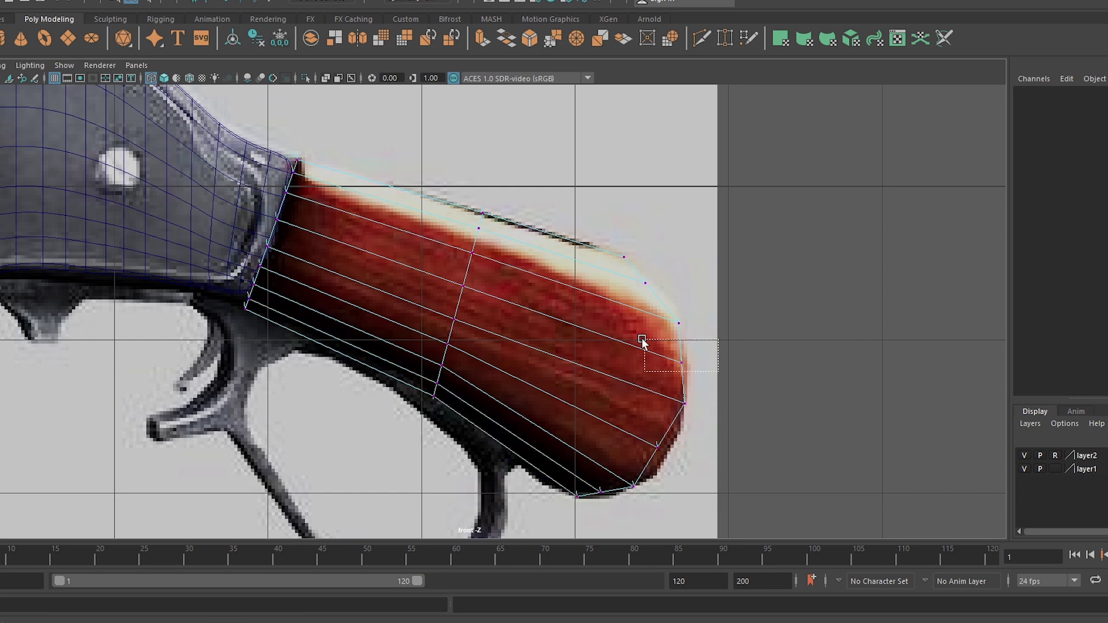
pyautogui.moveTo(683, 362); pyautogui.dragTo(754, 358)
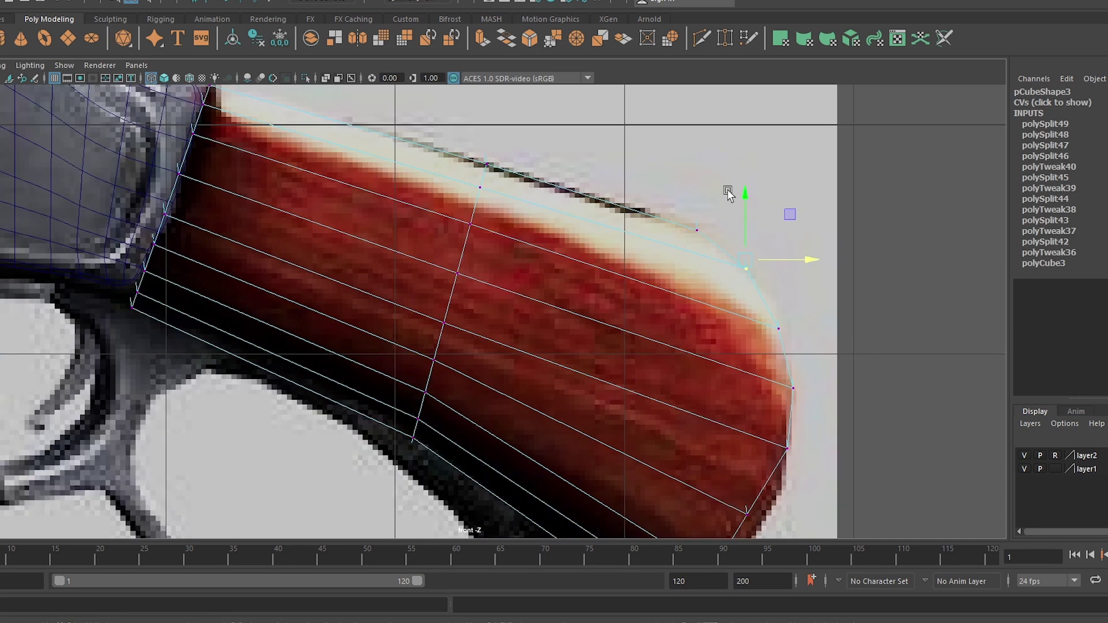
pyautogui.scroll(-3, 712, 284)
pyautogui.click(615, 349)
pyautogui.scroll(5, 520, 335)
# - Select the rounded end's bottom vertex and add curved edge loops around the grip end
pyautogui.press('Up')
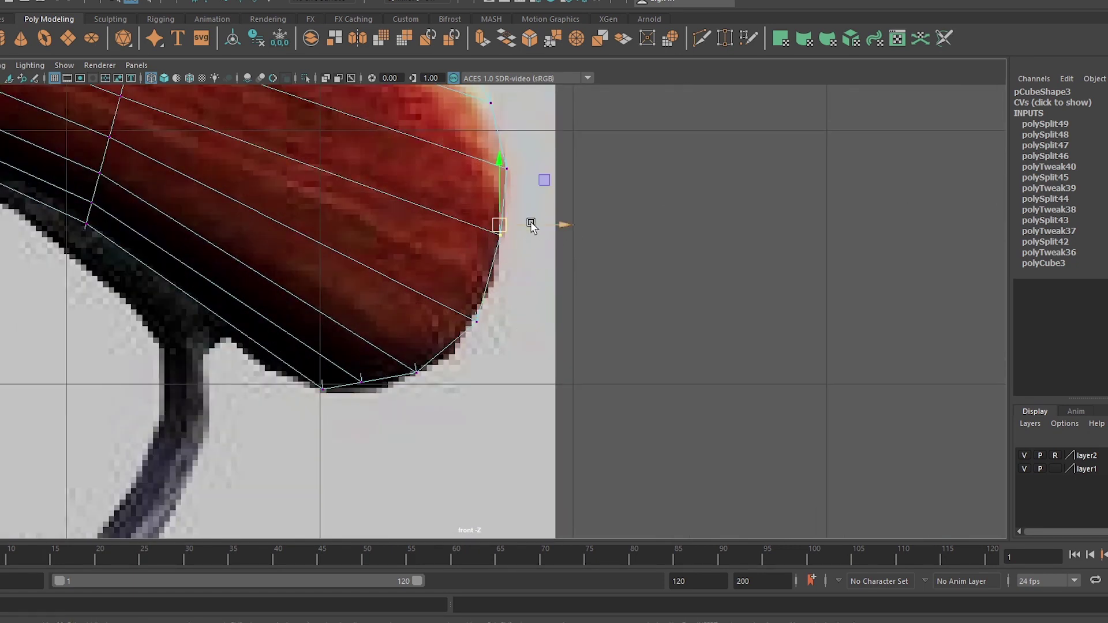
pyautogui.press('Down')
pyautogui.click(363, 388)
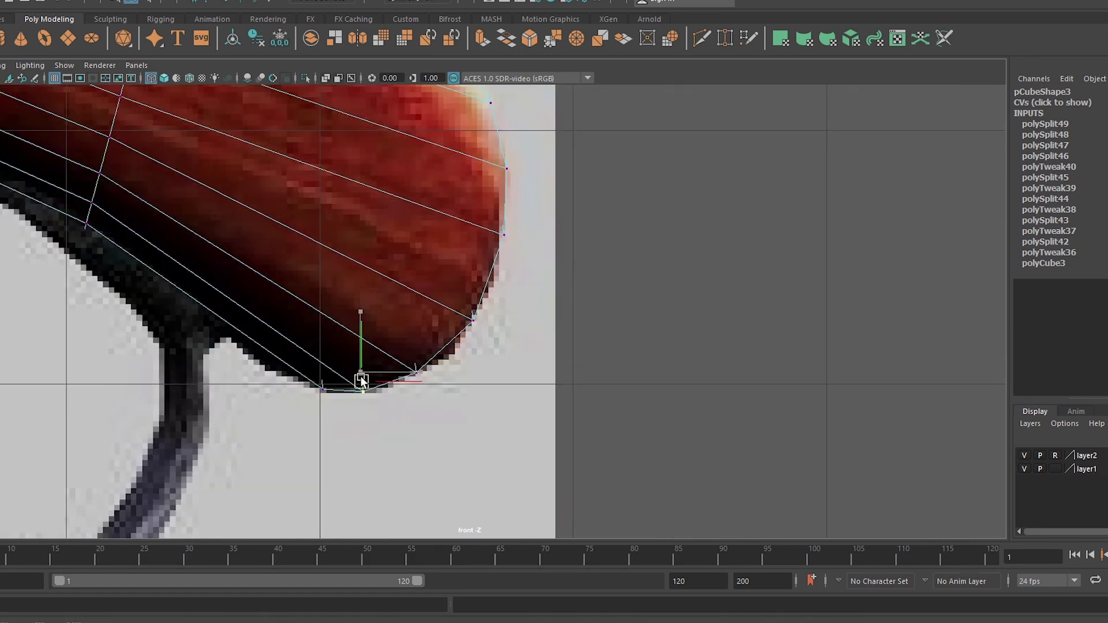
pyautogui.scroll(-3, 671, 173)
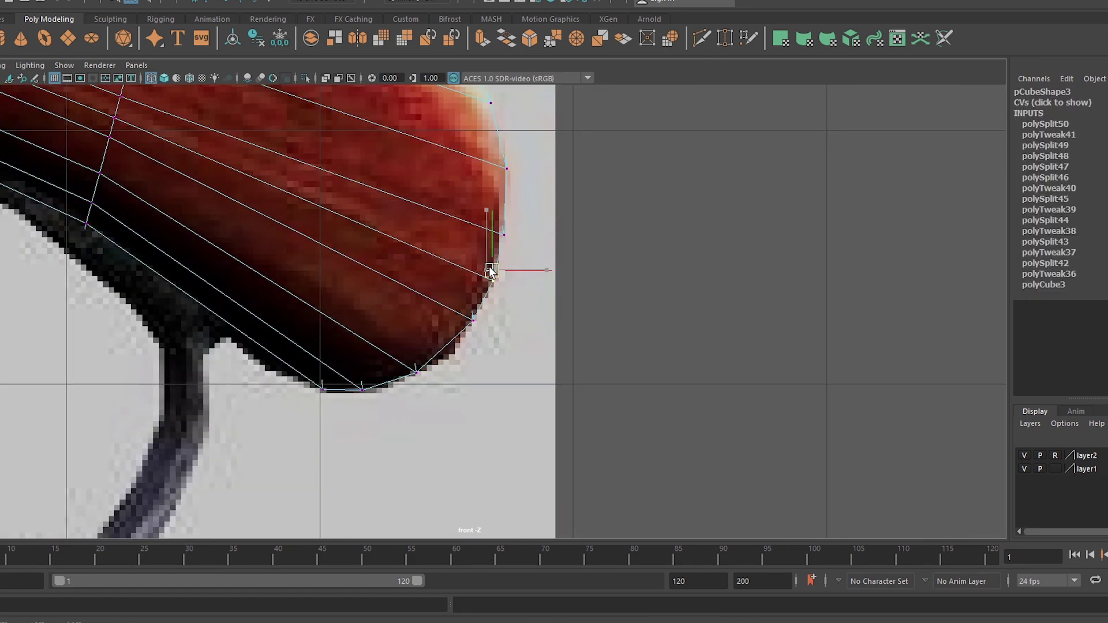
pyautogui.click(482, 317)
pyautogui.scroll(-1, 465, 269)
pyautogui.scroll(1, 465, 272)
pyautogui.click(424, 249)
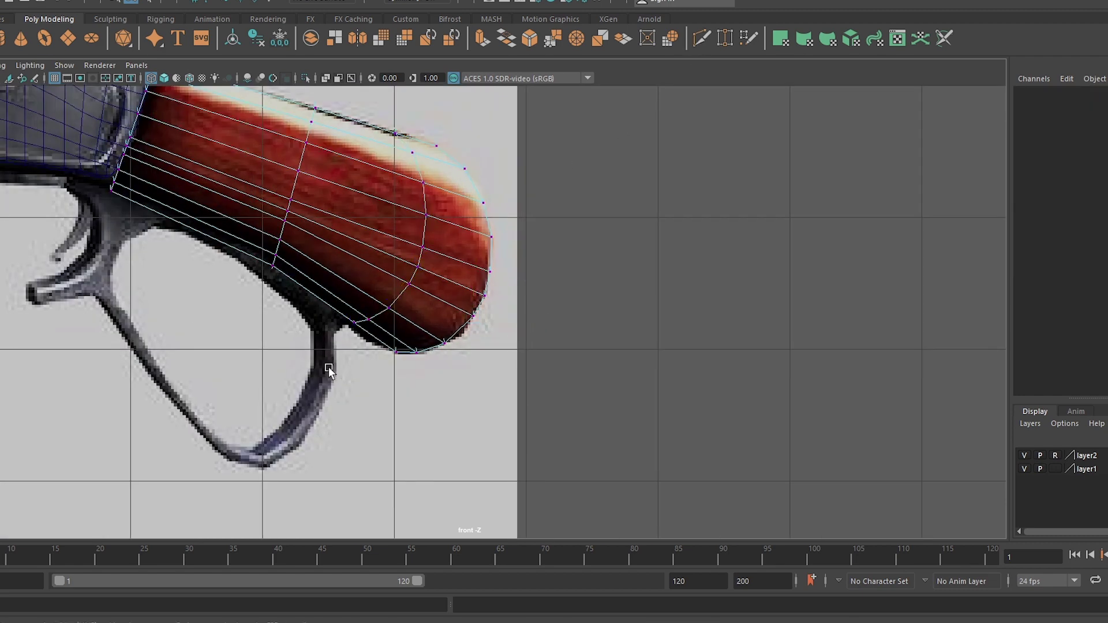
# - Nudge the new loop's lower vertex and insert another edge loop across the grip's underside
pyautogui.click(353, 319)
pyautogui.moveTo(358, 300); pyautogui.dragTo(364, 309)
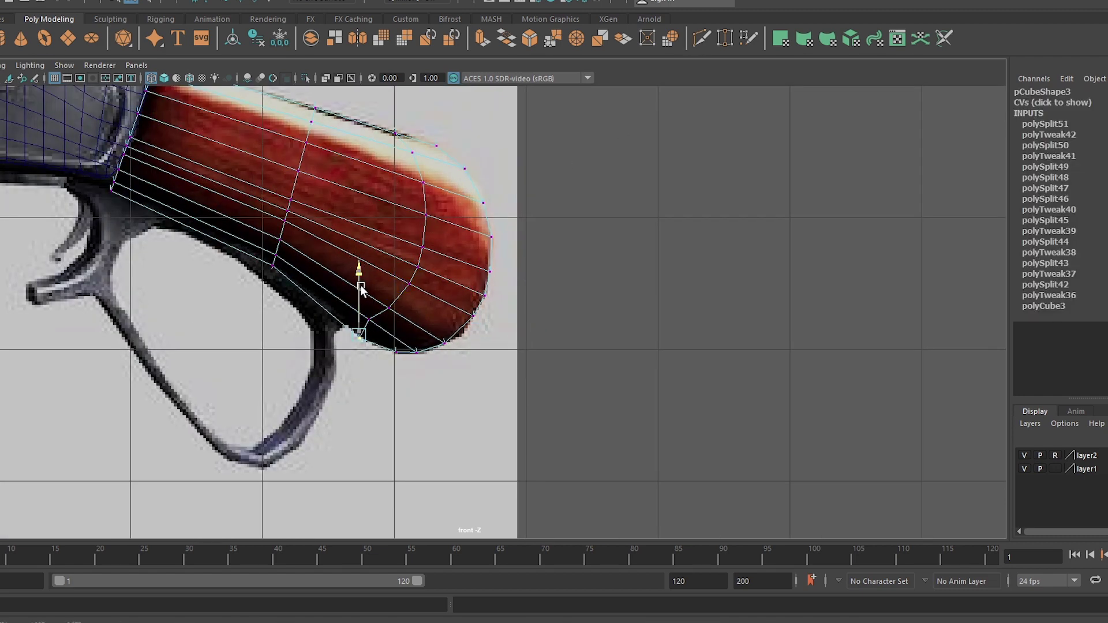
pyautogui.scroll(1, 350, 285)
pyautogui.scroll(1, 267, 273)
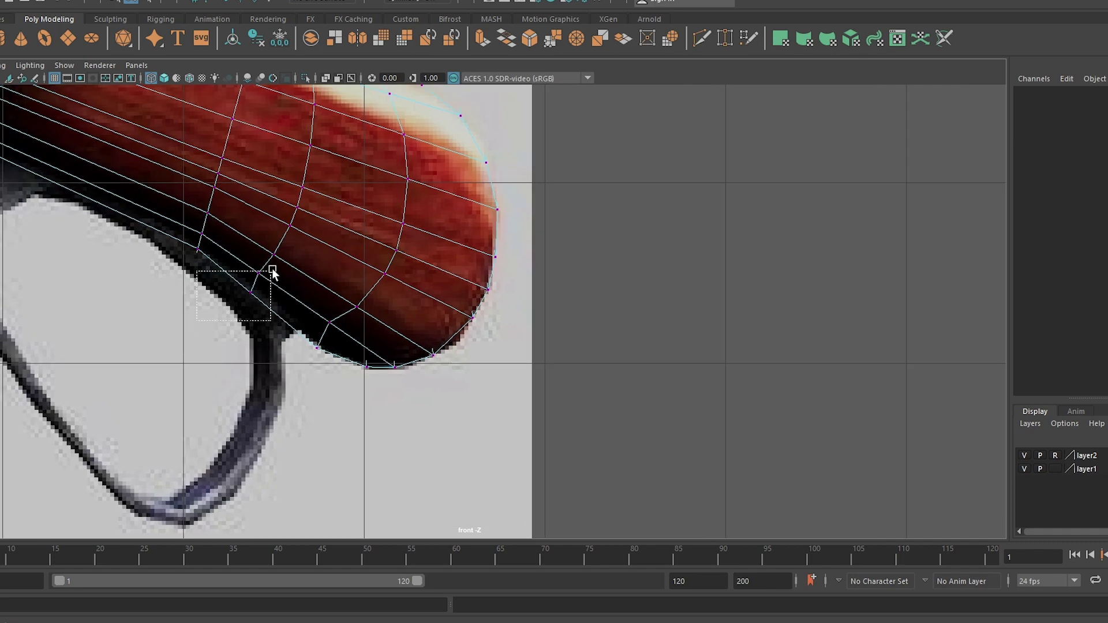
pyautogui.click(267, 273)
pyautogui.scroll(1, 321, 363)
pyautogui.scroll(-1, 272, 366)
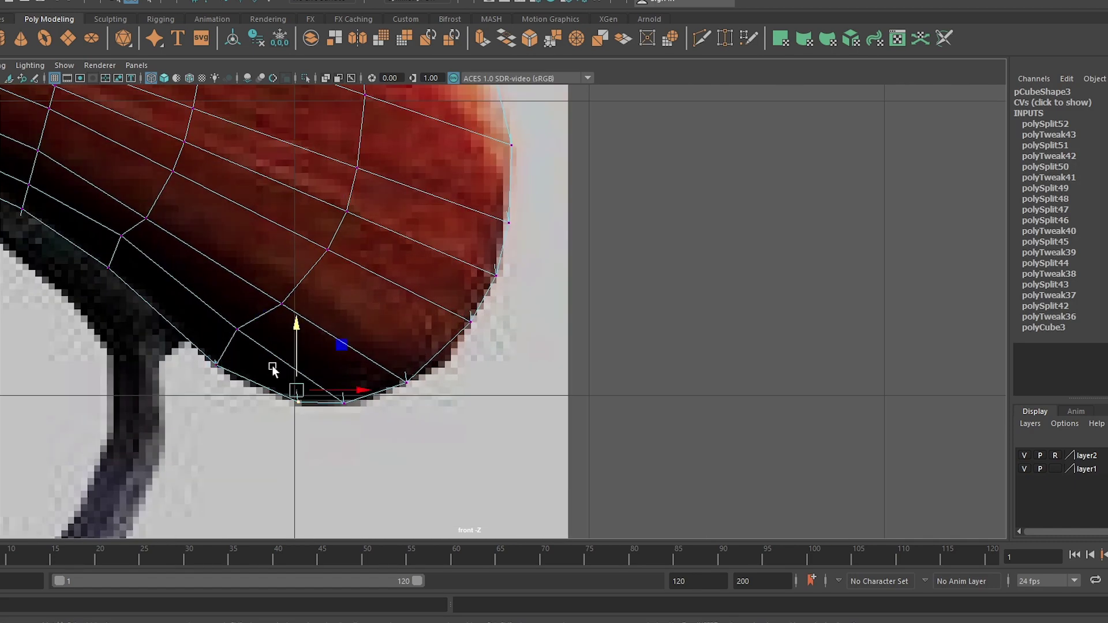
pyautogui.scroll(-2, 301, 388)
pyautogui.click(231, 230)
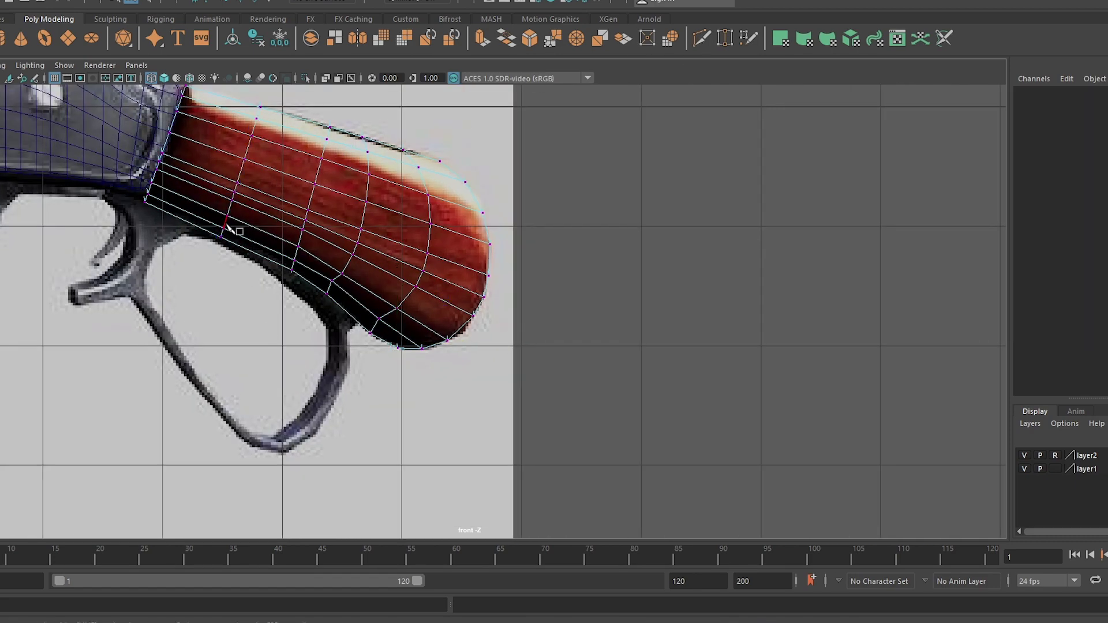
# - Insert an edge loop near the receiver end and shift its vertices slightly up-left
pyautogui.click(234, 140)
pyautogui.scroll(2, 214, 185)
pyautogui.scroll(-1, 462, 289)
pyautogui.moveTo(516, 304); pyautogui.dragTo(526, 304)
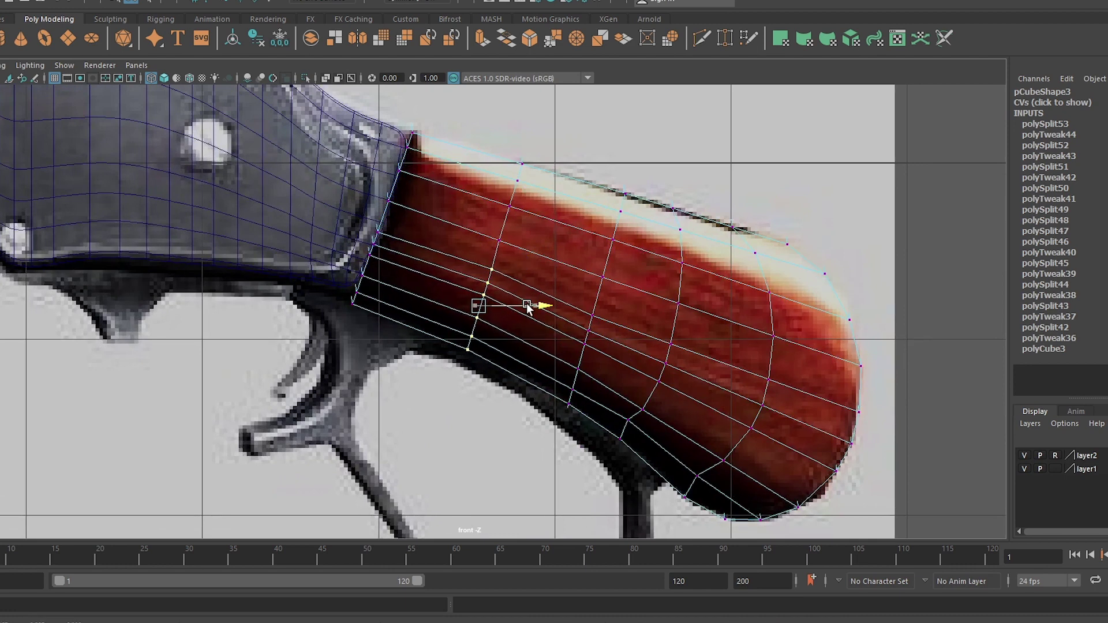
pyautogui.moveTo(477, 248); pyautogui.dragTo(475, 244)
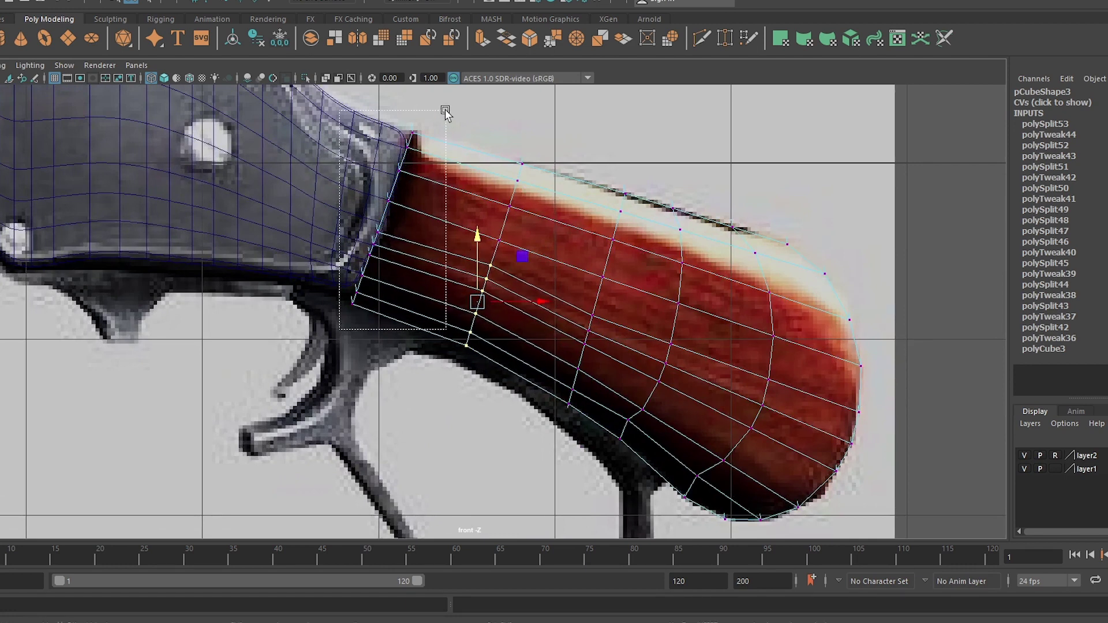
pyautogui.moveTo(445, 113); pyautogui.dragTo(446, 111)
pyautogui.moveTo(386, 215); pyautogui.dragTo(376, 203)
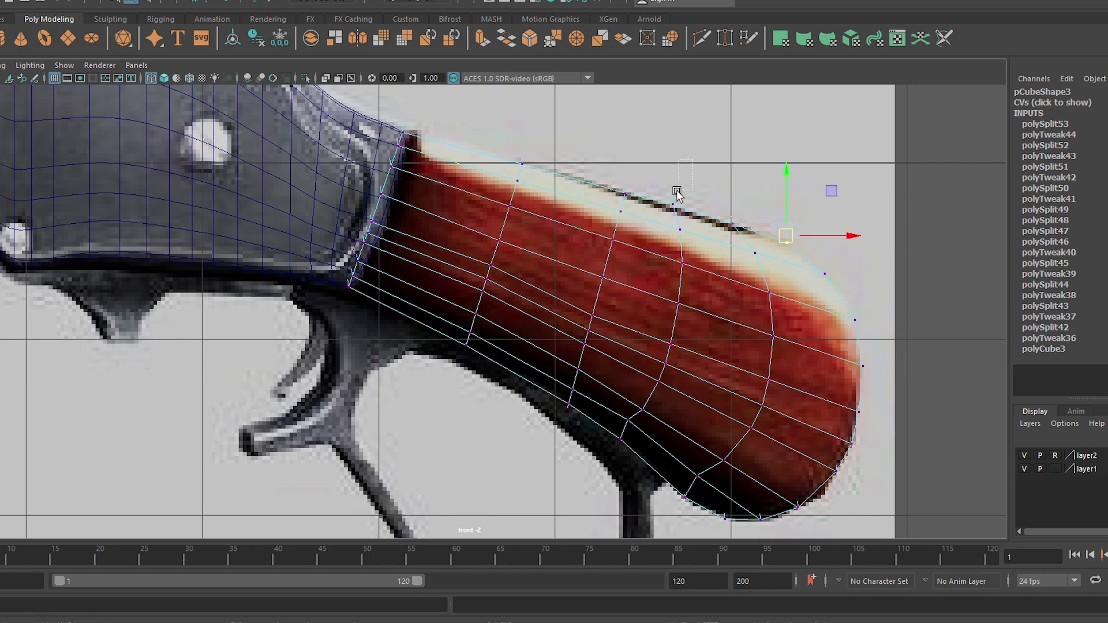
# - Shift the front column of grip vertices and raise them at the receiver joint
pyautogui.moveTo(716, 233); pyautogui.dragTo(715, 231)
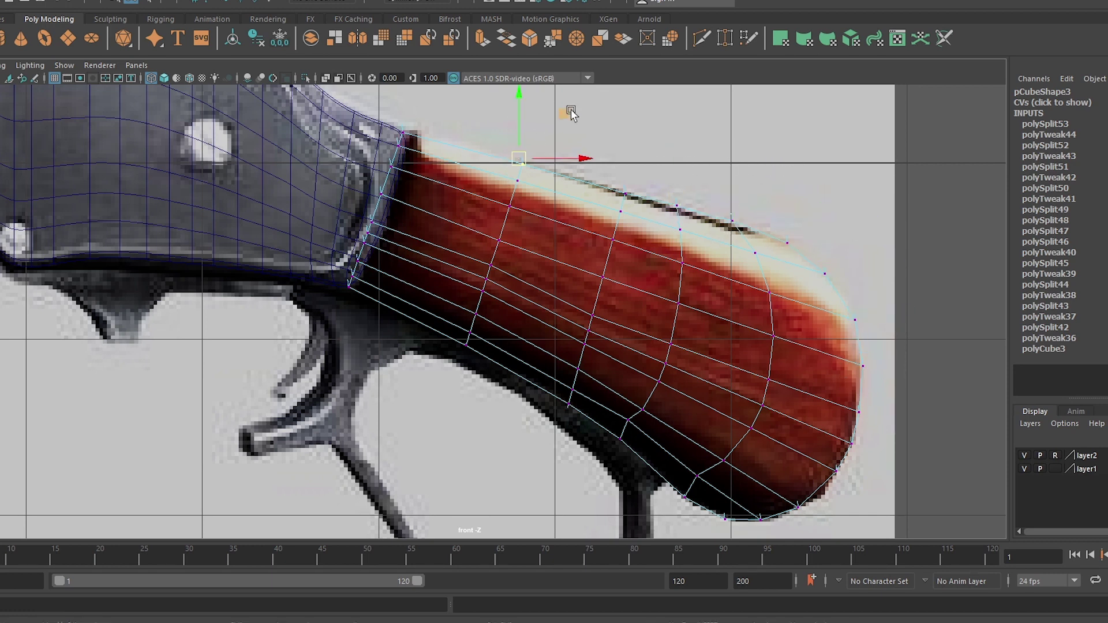
pyautogui.moveTo(391, 160); pyautogui.dragTo(373, 199)
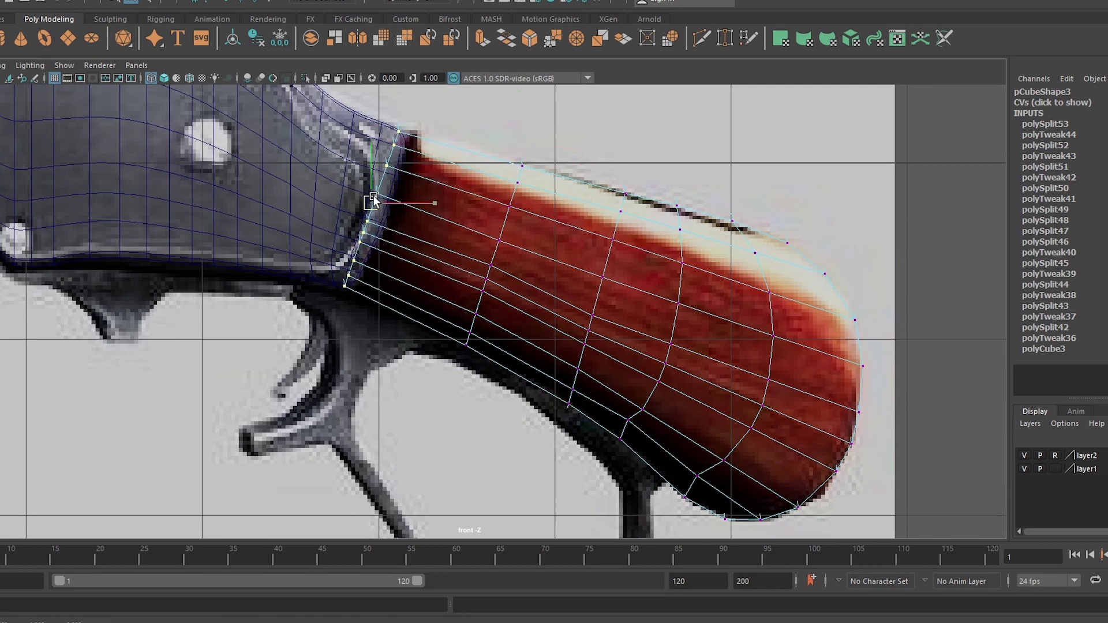
pyautogui.click(373, 200)
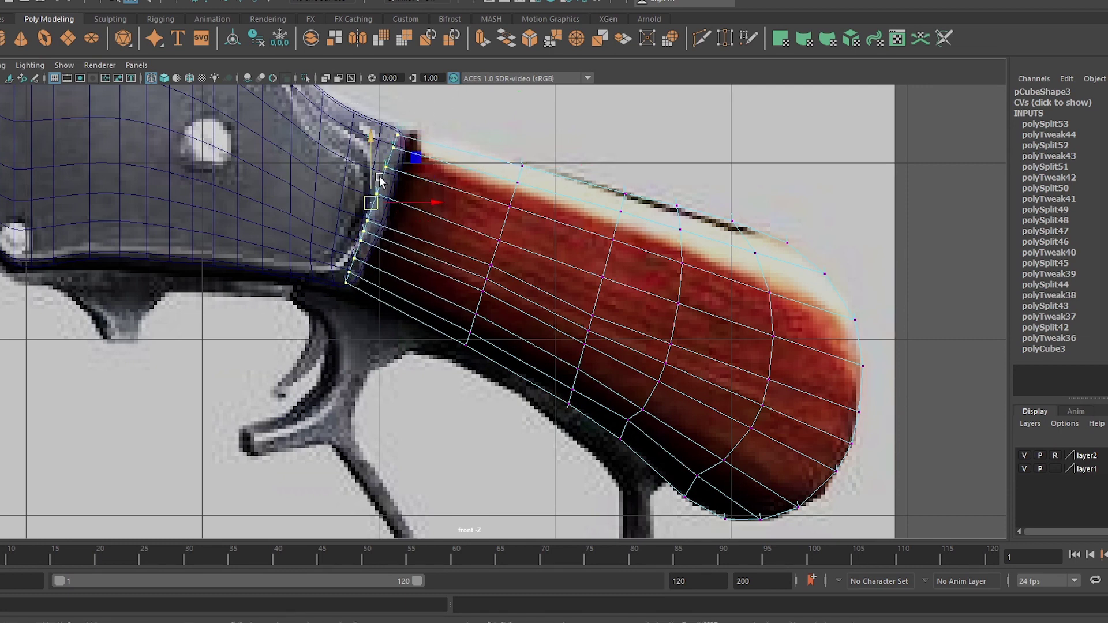
pyautogui.moveTo(370, 161); pyautogui.dragTo(372, 155)
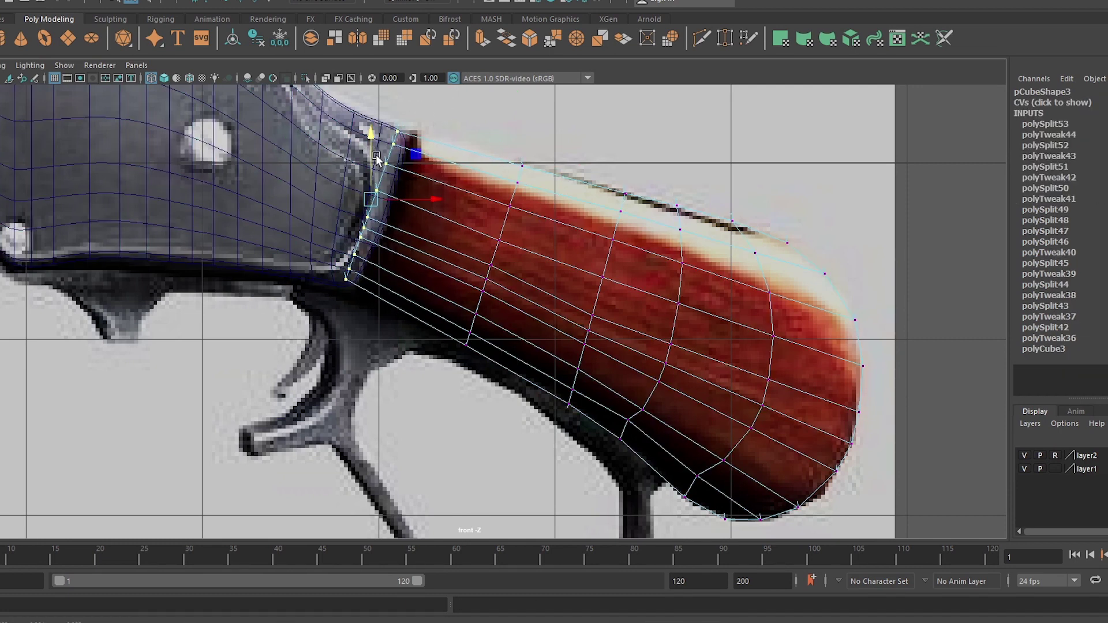
# - Insert a vertical edge loop across the red grip and adjust its upper and lower vertices
pyautogui.keyDown('ctrl'); pyautogui.click(546, 277); pyautogui.keyUp('ctrl')
pyautogui.click(515, 368)
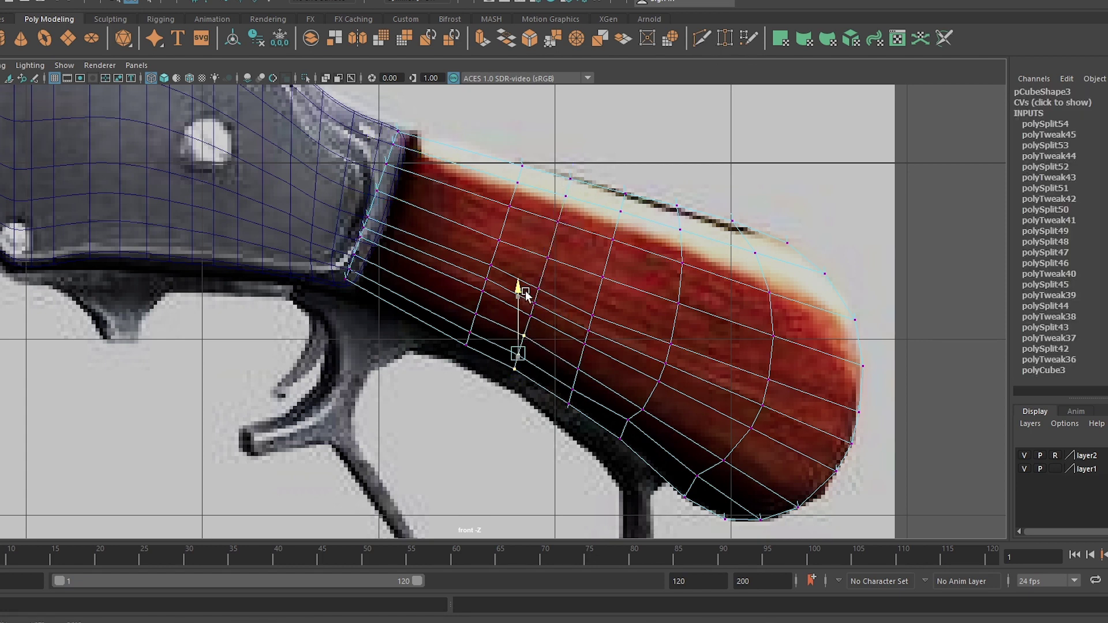
pyautogui.moveTo(452, 349); pyautogui.dragTo(473, 335)
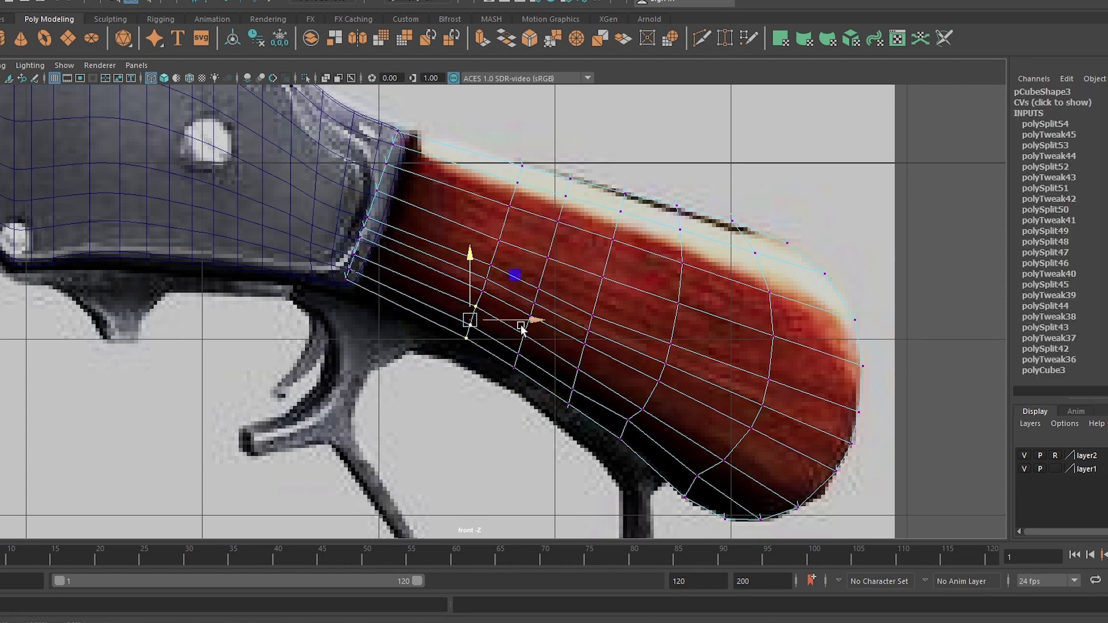
pyautogui.moveTo(621, 373); pyautogui.dragTo(622, 378)
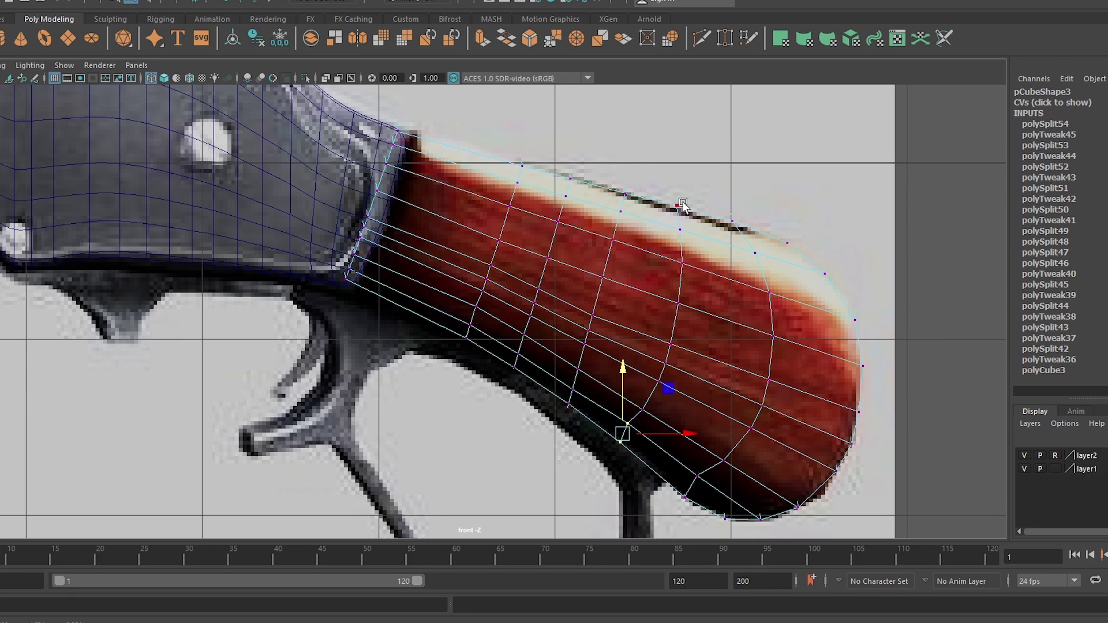
pyautogui.click(895, 411)
# - Insert an edge loop near the trigger guard and move its lower vertex onto the outline
pyautogui.scroll(-3, 621, 396)
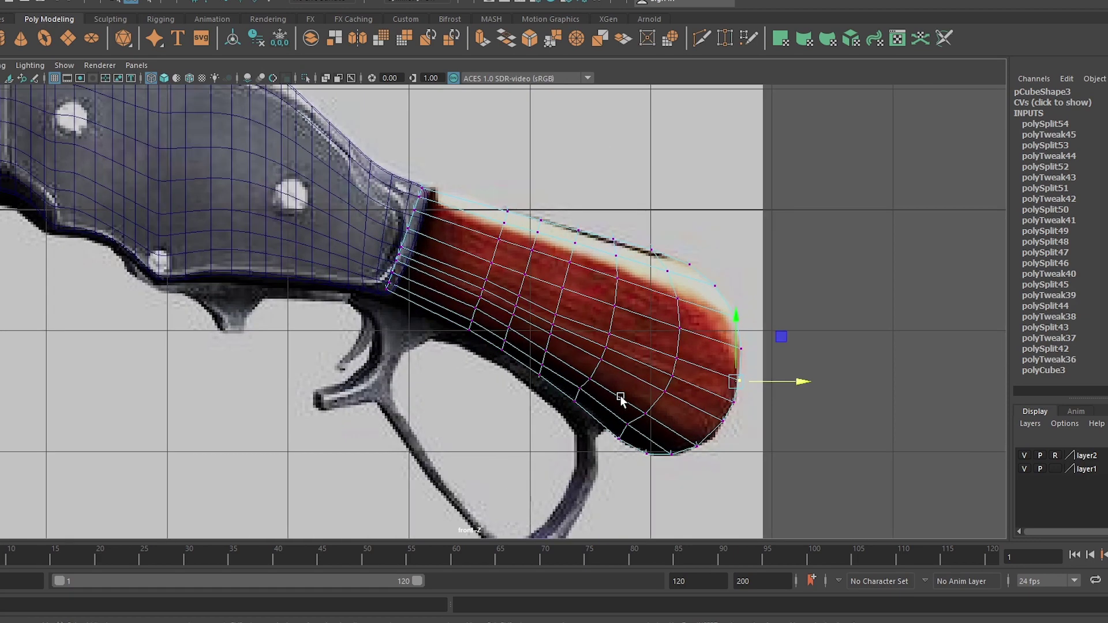
pyautogui.scroll(3, 688, 444)
pyautogui.scroll(2, 657, 427)
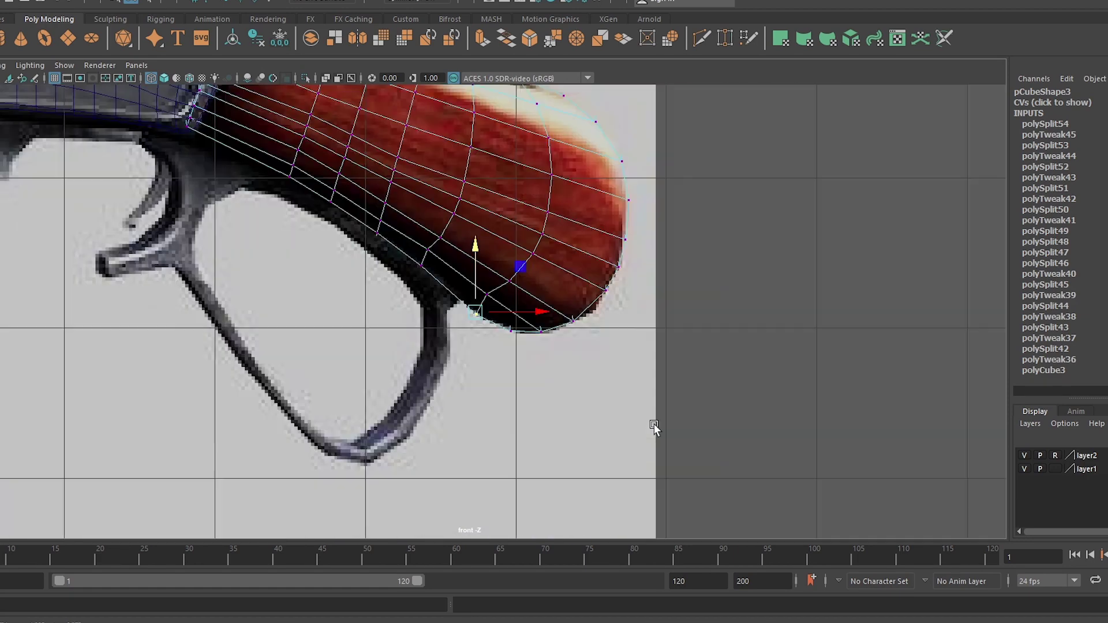
pyautogui.scroll(2, 488, 277)
pyautogui.click(702, 38)
pyautogui.keyDown('ctrl'); pyautogui.click(456, 208); pyautogui.keyUp('ctrl')
pyautogui.press('w')
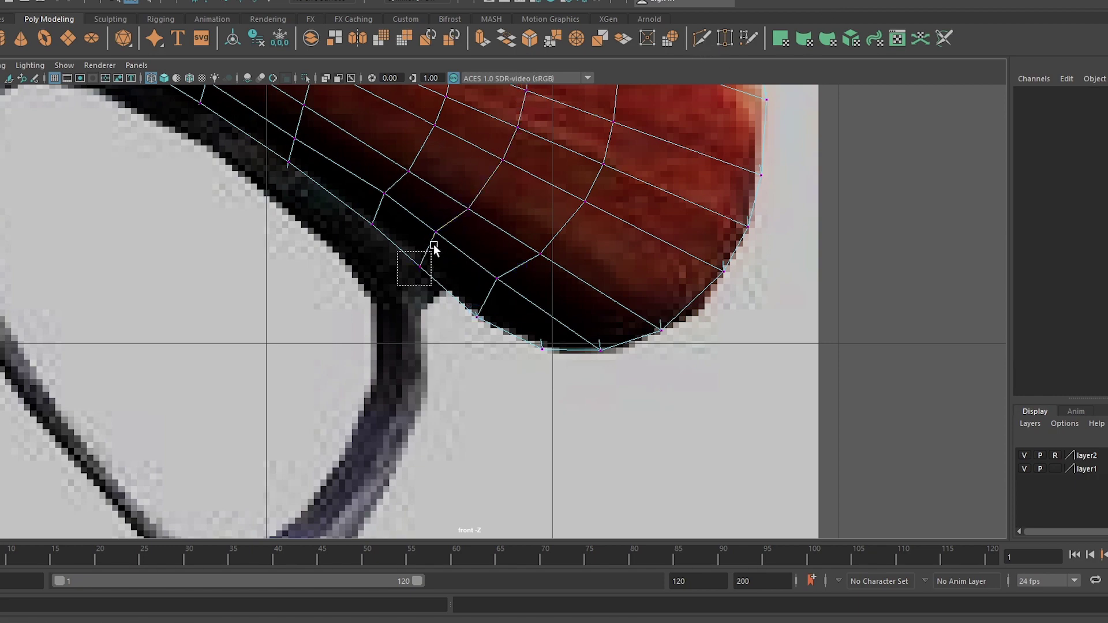
pyautogui.click(421, 264)
pyautogui.scroll(-2, 404, 286)
pyautogui.scroll(4, 404, 220)
pyautogui.scroll(-5, 426, 297)
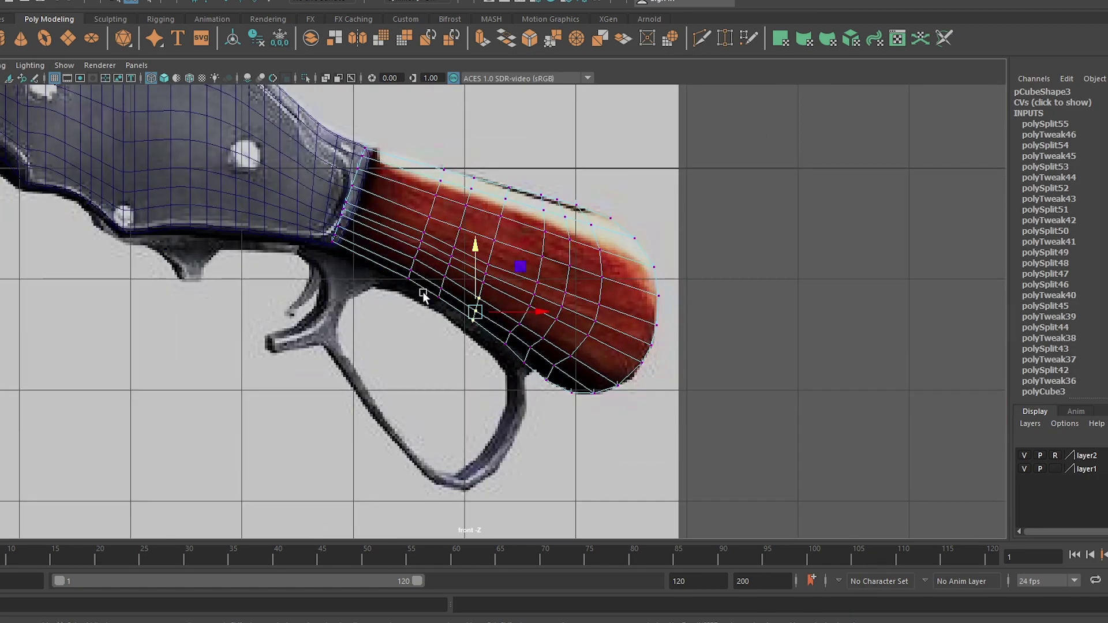
pyautogui.scroll(4, 462, 289)
pyautogui.moveTo(478, 256); pyautogui.dragTo(490, 264)
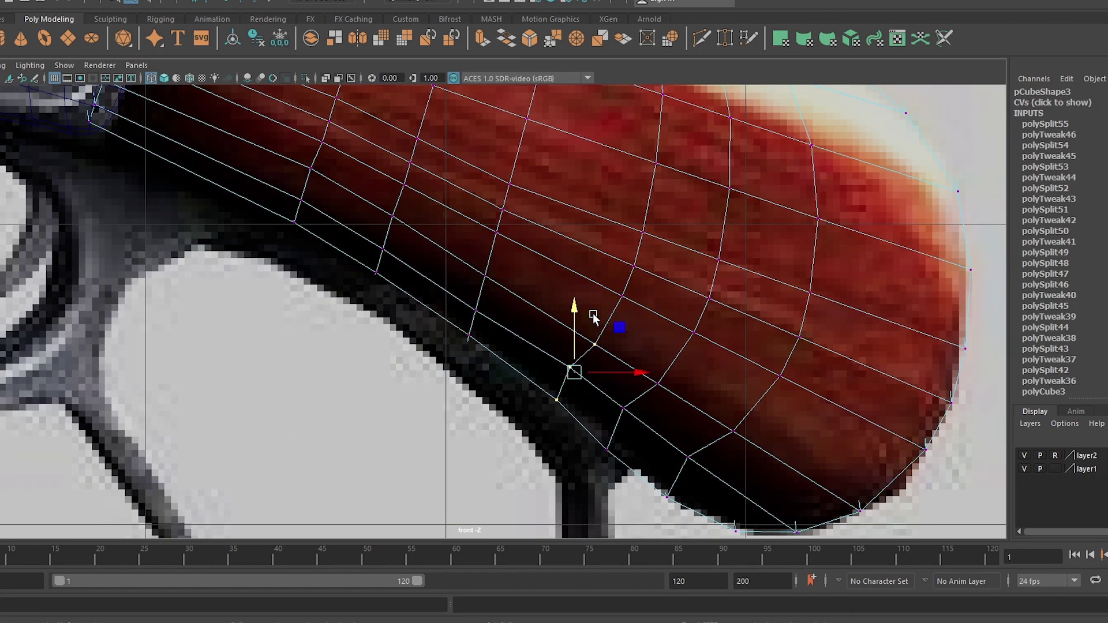
# - Add another split near the grip's front end, raise its vertex, and select the whole pCube3 object
pyautogui.scroll(-3, 470, 330)
pyautogui.scroll(2, 361, 302)
pyautogui.moveTo(341, 264); pyautogui.dragTo(378, 196)
pyautogui.scroll(-2, 379, 196)
pyautogui.scroll(-2, 376, 183)
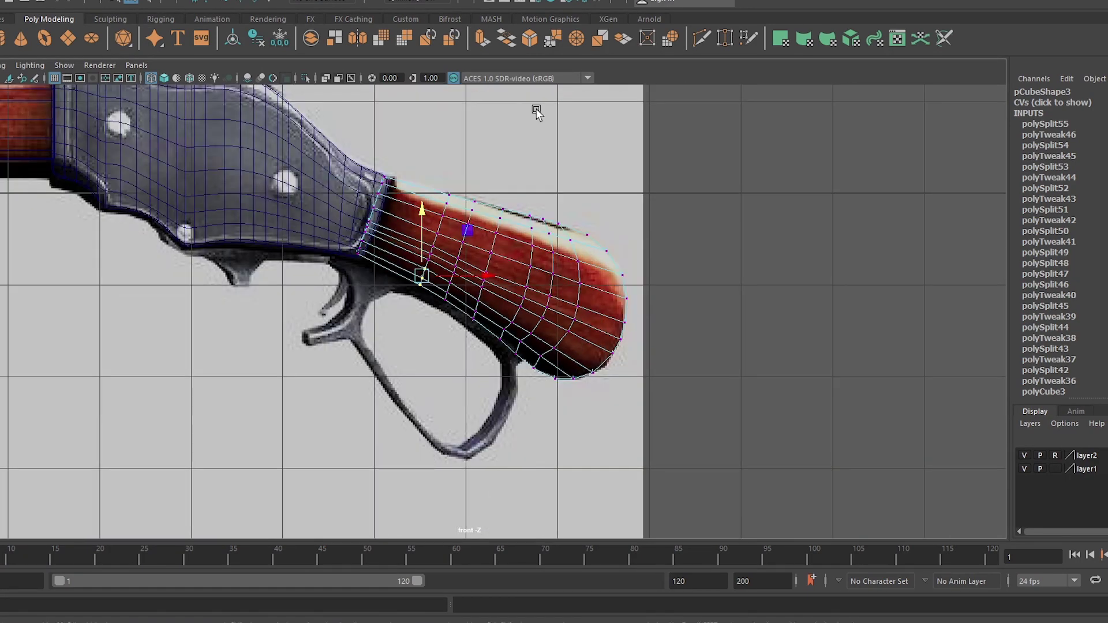
pyautogui.click(396, 255)
pyautogui.scroll(3, 383, 285)
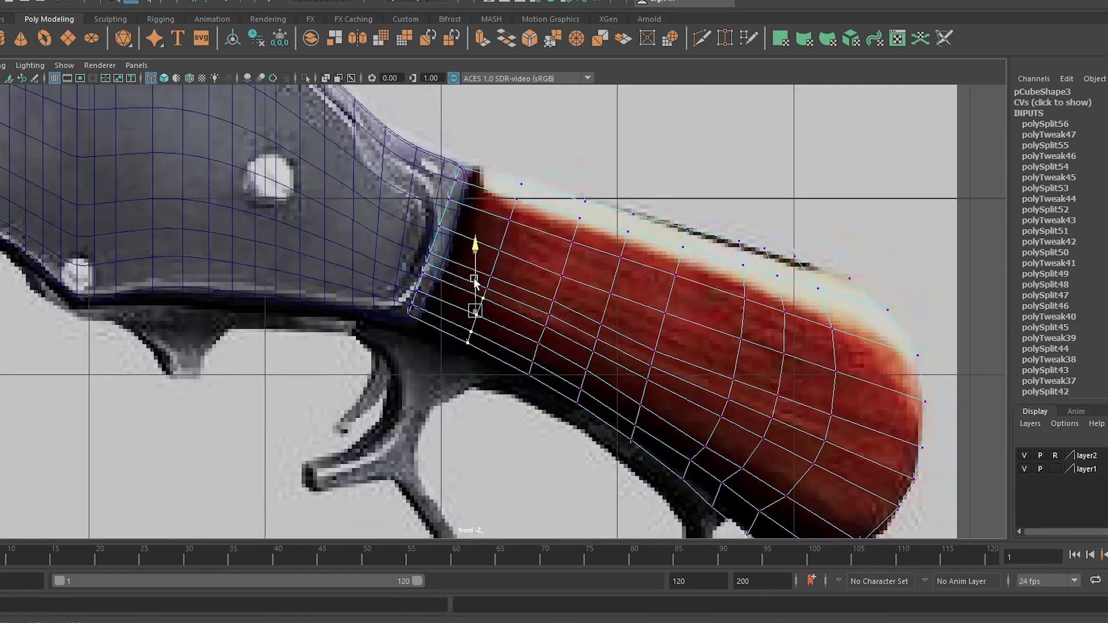
pyautogui.moveTo(474, 272); pyautogui.dragTo(475, 279)
pyautogui.scroll(-1, 474, 279)
pyautogui.scroll(-2, 510, 308)
pyautogui.press('F8')
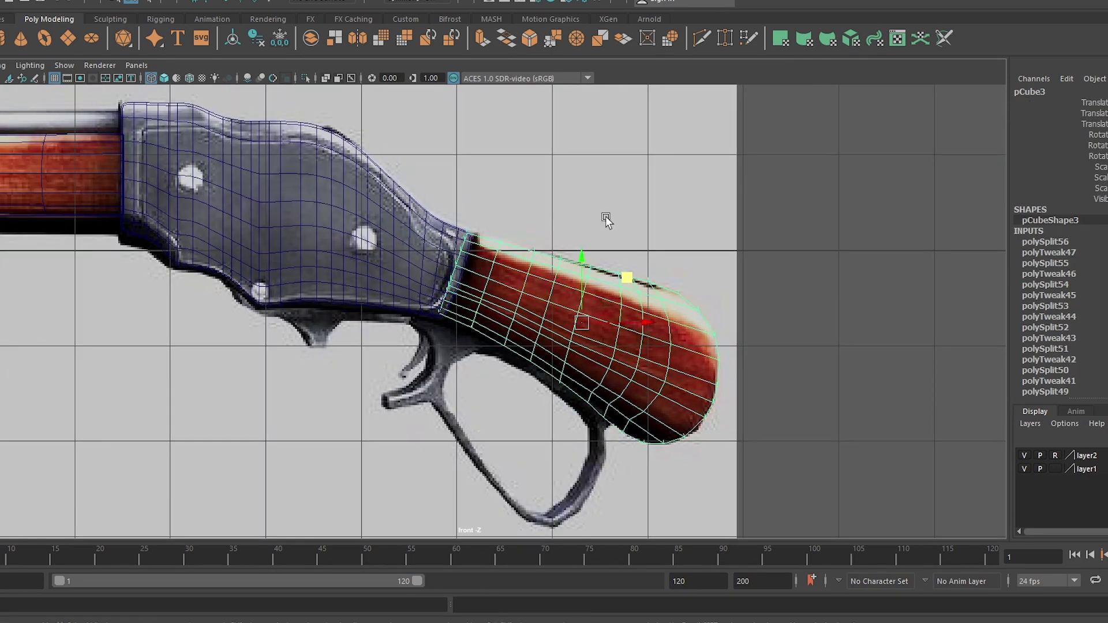
# - Preview the grip smoothed and untextured in the perspective camera, orbiting around it
pyautogui.press('5')
pyautogui.press('space')
pyautogui.press('space')
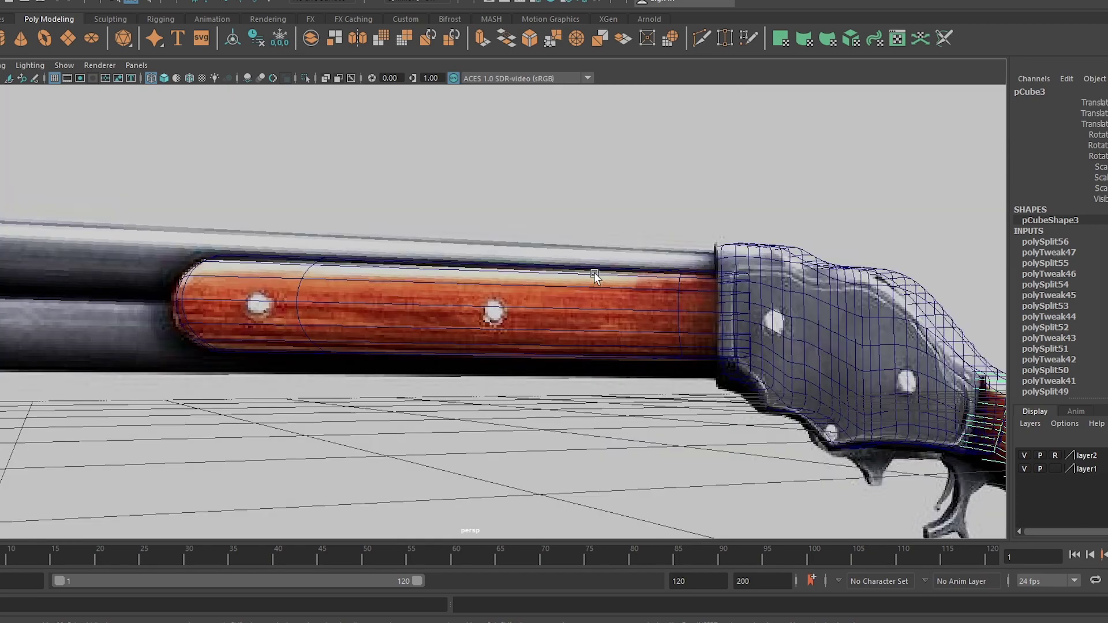
pyautogui.press('f')
pyautogui.moveTo(551, 369)
pyautogui.keyDown('alt'); pyautogui.mouseDown()
pyautogui.moveTo(472, 354)
pyautogui.moveTo(511, 284)
pyautogui.mouseUp(); pyautogui.keyUp('alt')
pyautogui.keyDown('alt'); pyautogui.moveTo(737, 421); pyautogui.dragTo(872, 436); pyautogui.keyUp('alt')
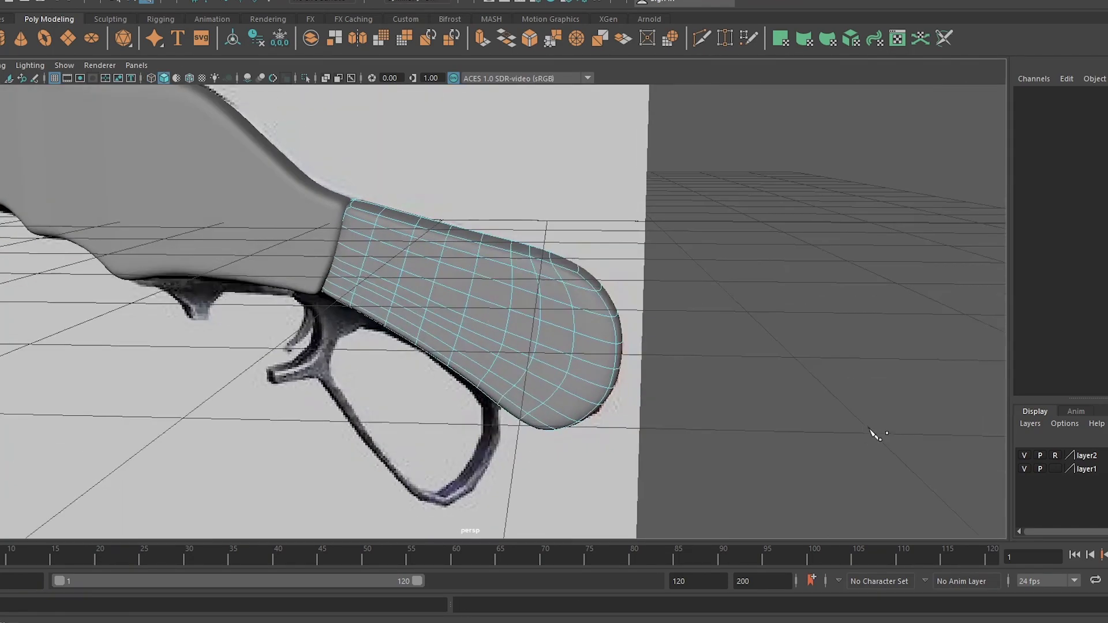
pyautogui.scroll(2, 871, 436)
pyautogui.press('F8')
pyautogui.press('w')
pyautogui.scroll(-5, 851, 215)
# - Orbit a close-up of the smoothed grip, then return to the front side view
pyautogui.keyDown('alt'); pyautogui.moveTo(722, 288); pyautogui.dragTo(580, 358); pyautogui.keyUp('alt')
pyautogui.press('space')
pyautogui.moveTo(427, 273); pyautogui.dragTo(427, 236)
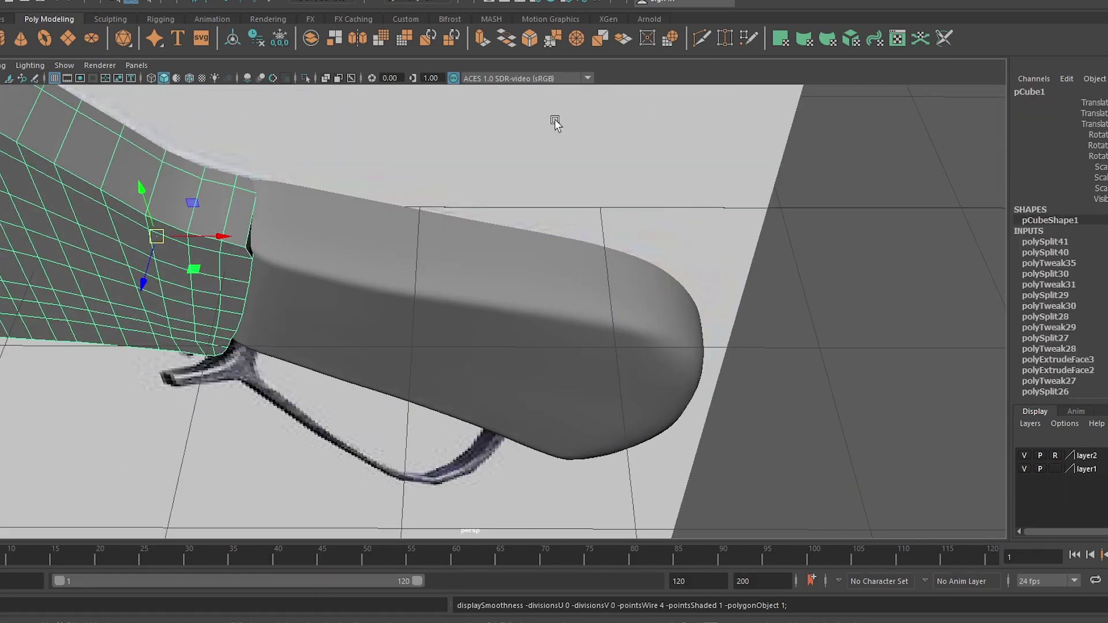
pyautogui.keyDown('shift'); pyautogui.moveTo(267, 315); pyautogui.dragTo(240, 257, button='right'); pyautogui.keyUp('shift')
pyautogui.press('space')
pyautogui.moveTo(237, 252); pyautogui.dragTo(237, 289)
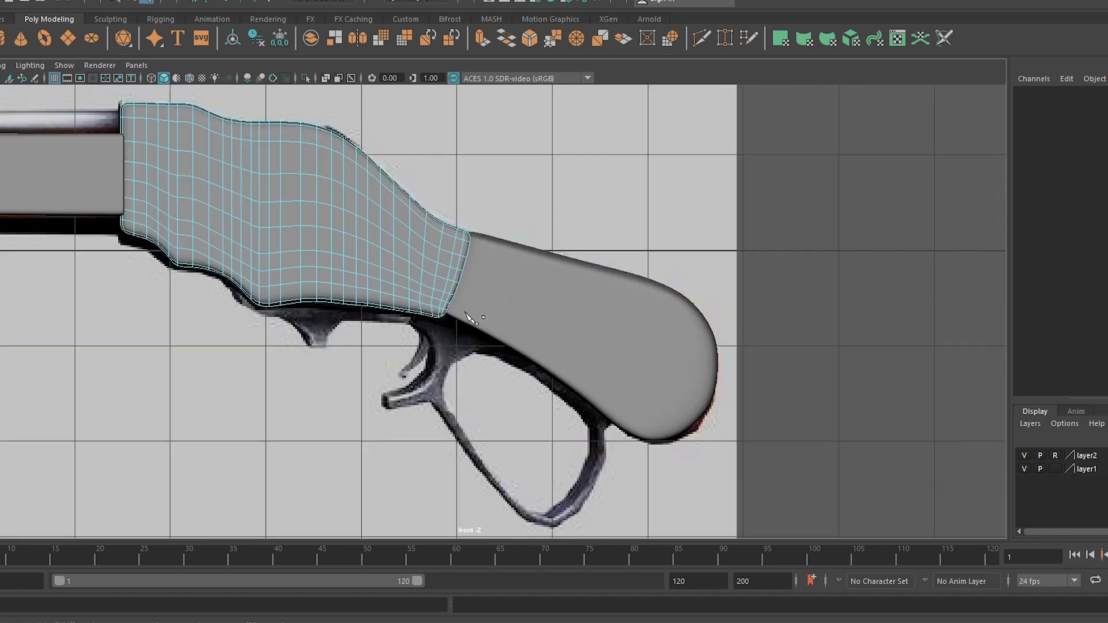
pyautogui.click(318, 194)
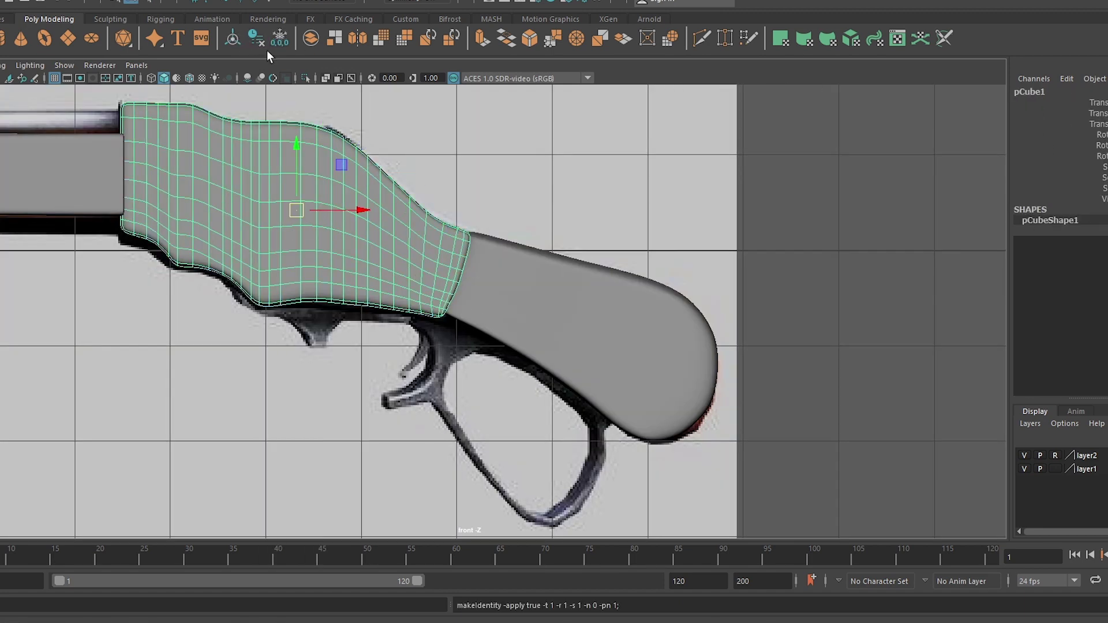
pyautogui.press('r')
pyautogui.moveTo(297, 210); pyautogui.dragTo(331, 214)
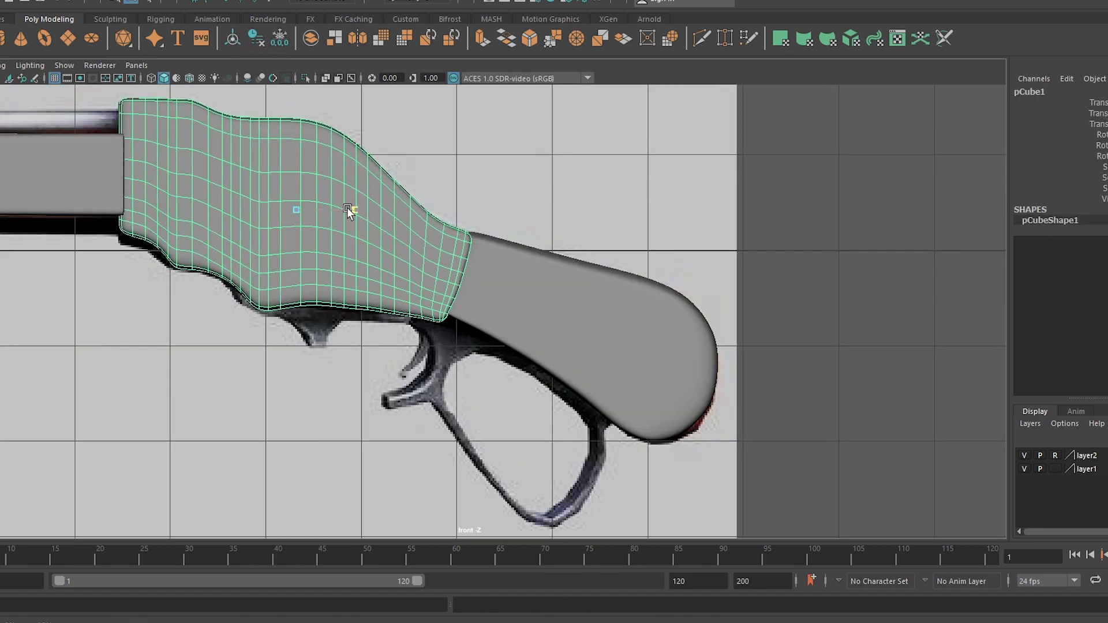
pyautogui.moveTo(299, 146); pyautogui.dragTo(306, 137)
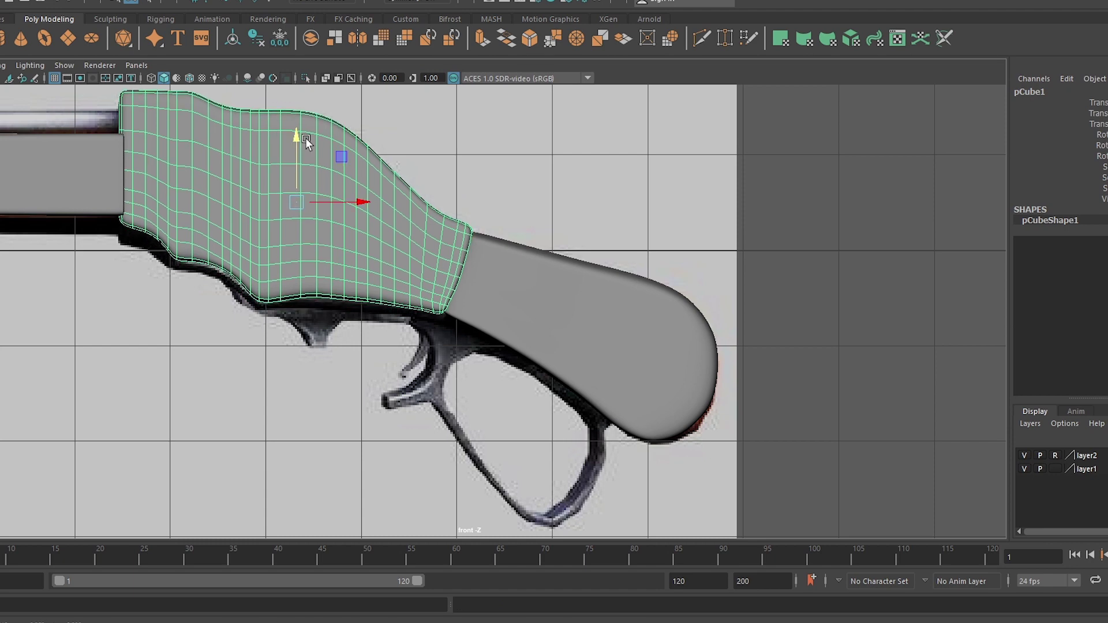
pyautogui.click(836, 155)
pyautogui.scroll(-3, 365, 271)
pyautogui.click(365, 272)
pyautogui.press('w')
pyautogui.scroll(2, 338, 251)
pyautogui.scroll(2, 300, 173)
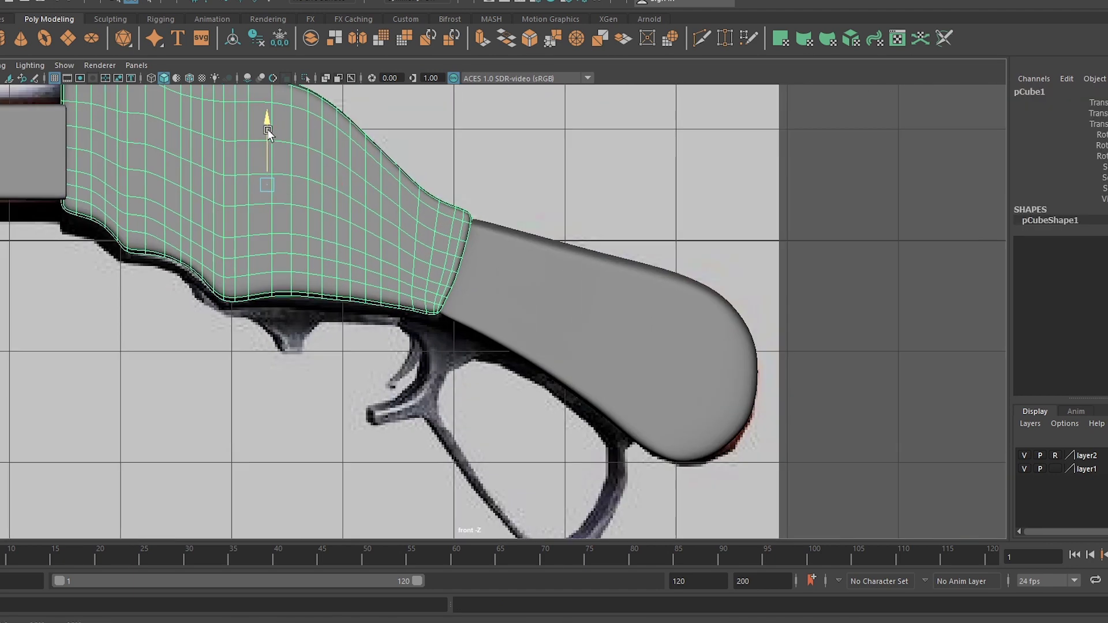
# - Deselect the stock, select the foregrip, and create a new box raised up onto the fore-end
pyautogui.click(723, 278)
pyautogui.scroll(-3, 723, 278)
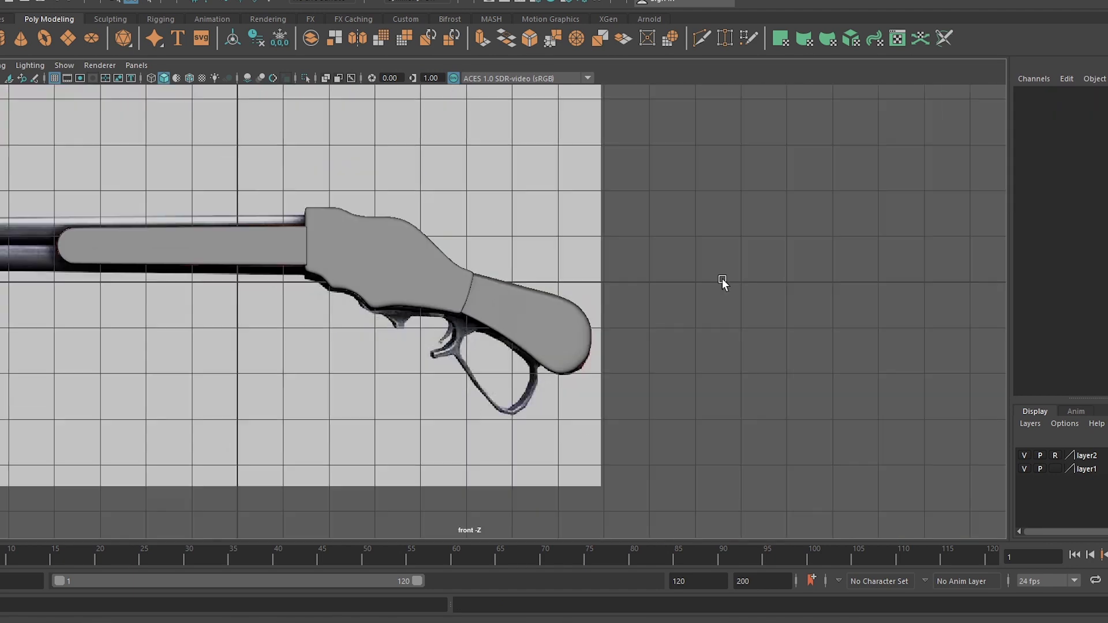
pyautogui.scroll(3, 528, 386)
pyautogui.scroll(-3, 527, 387)
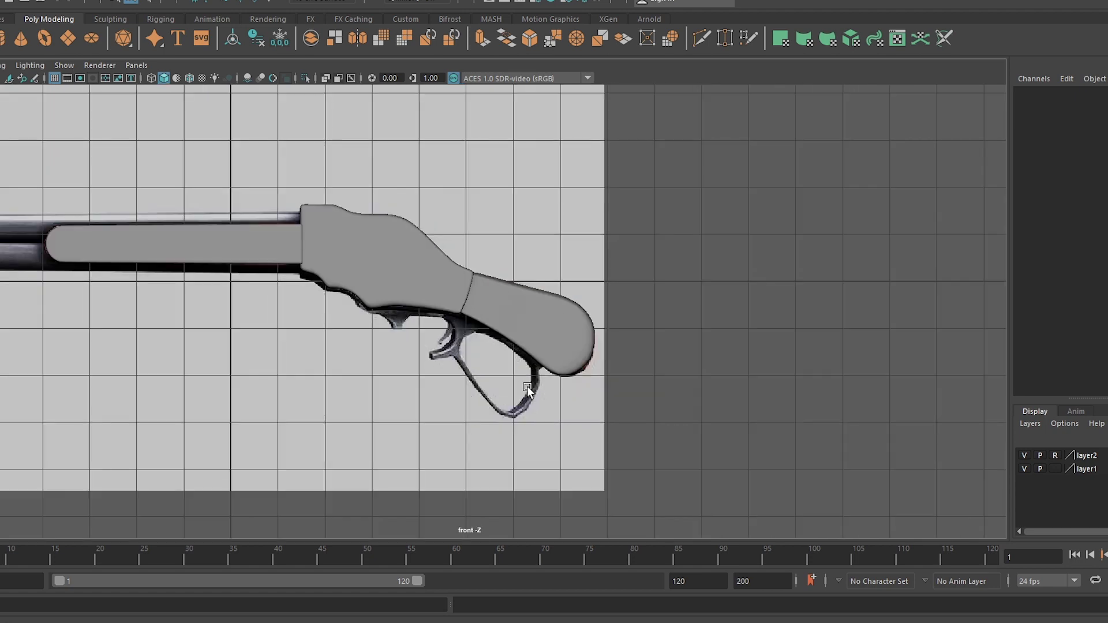
pyautogui.click(65, 243)
pyautogui.scroll(-3, 231, 289)
pyautogui.scroll(2, 413, 333)
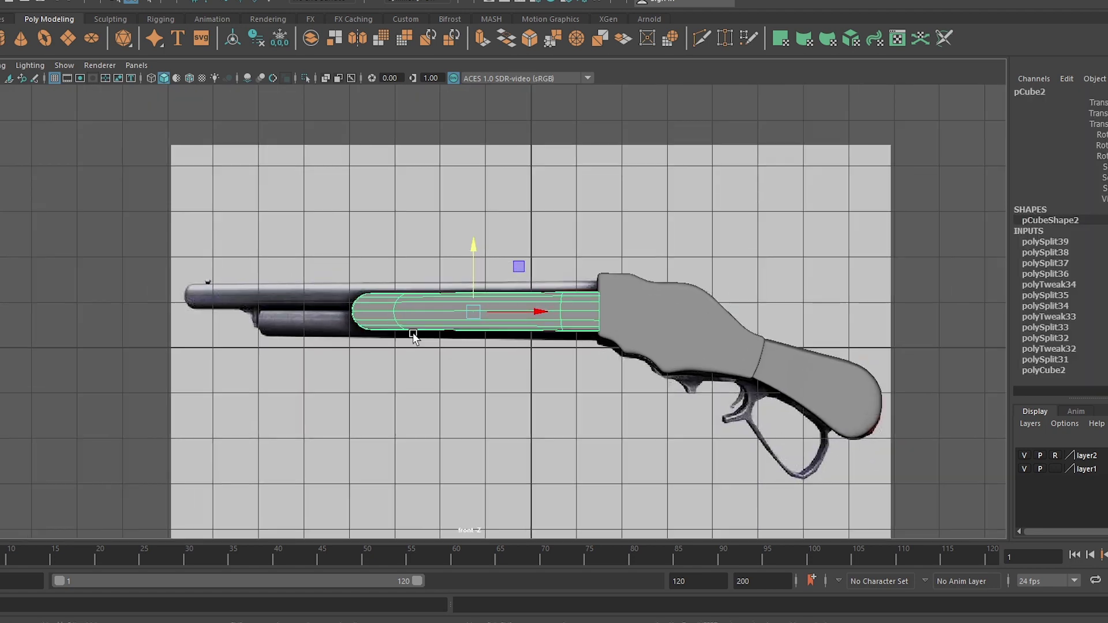
pyautogui.press('g')
pyautogui.moveTo(531, 281); pyautogui.dragTo(531, 237)
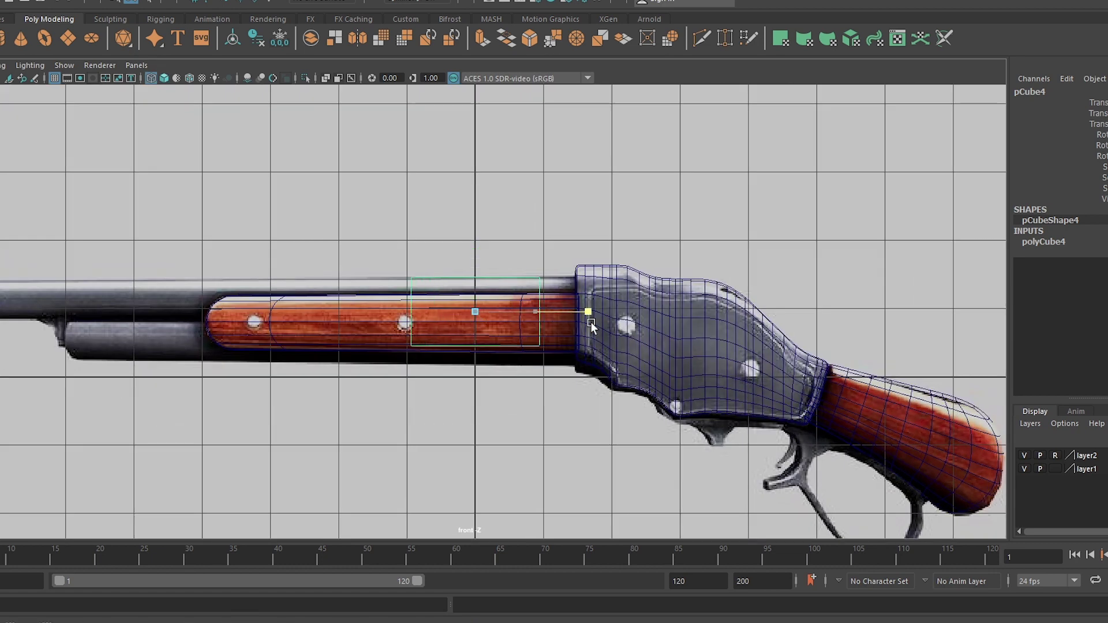
# - Stretch the box along the barrel, slide it left, and flatten it to the fore-end's height
pyautogui.moveTo(591, 324); pyautogui.dragTo(750, 325)
pyautogui.press('e')
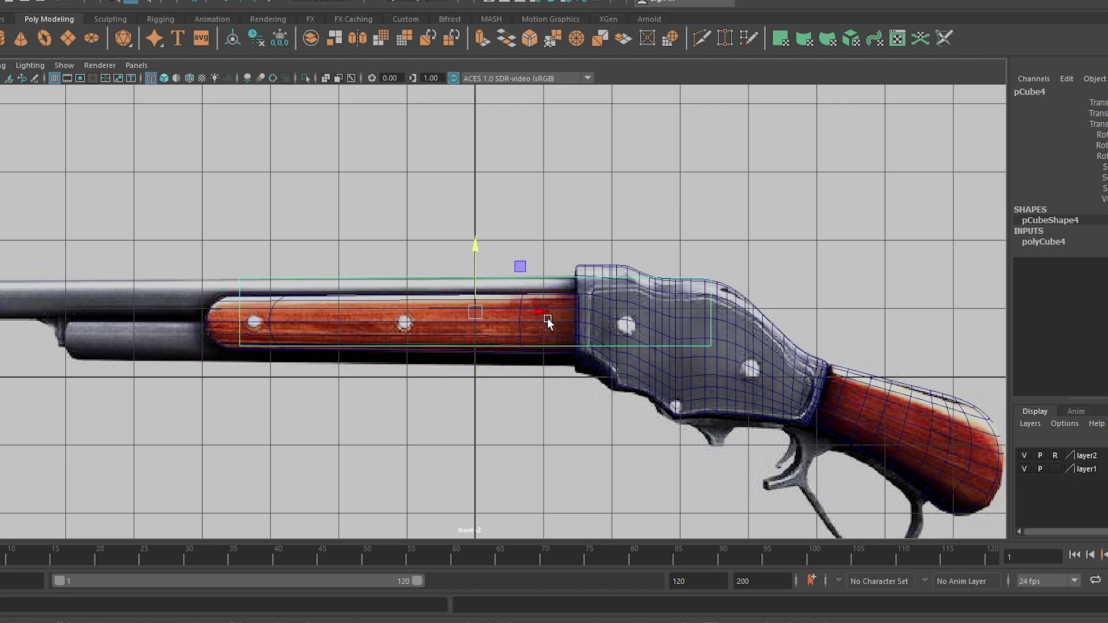
pyautogui.moveTo(547, 317); pyautogui.dragTo(376, 323)
pyautogui.press('f')
pyautogui.moveTo(475, 280)
pyautogui.mouseDown()
pyautogui.moveTo(484, 276)
pyautogui.moveTo(463, 238)
pyautogui.mouseUp()
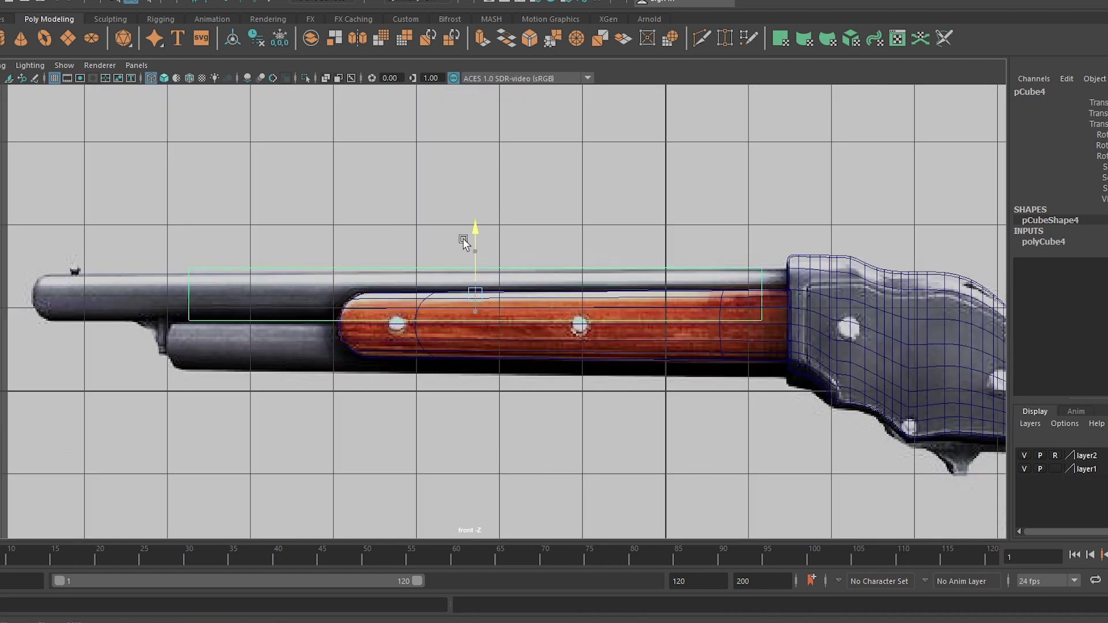
pyautogui.click(470, 240)
pyautogui.hotkey('ctrl', 'z')
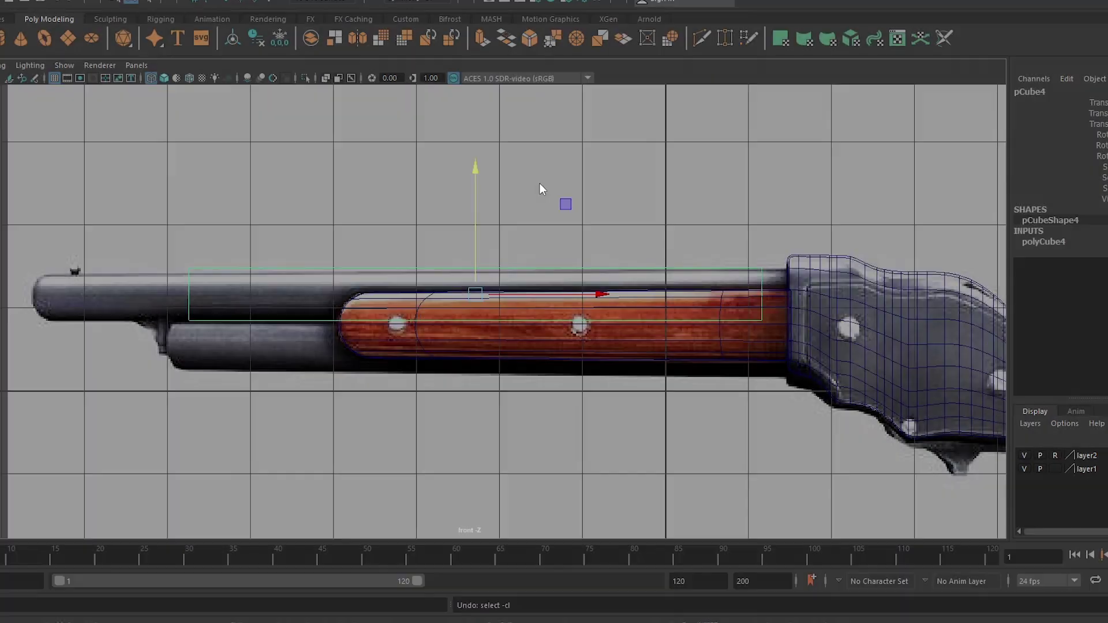
# - Add a polygon cylinder over the fore-end, turned sideways and shrunk to barrel thickness
pyautogui.click(45, 38)
pyautogui.moveTo(668, 323); pyautogui.dragTo(667, 271)
pyautogui.moveTo(759, 312)
pyautogui.mouseDown()
pyautogui.moveTo(589, 312)
pyautogui.moveTo(594, 372)
pyautogui.mouseUp()
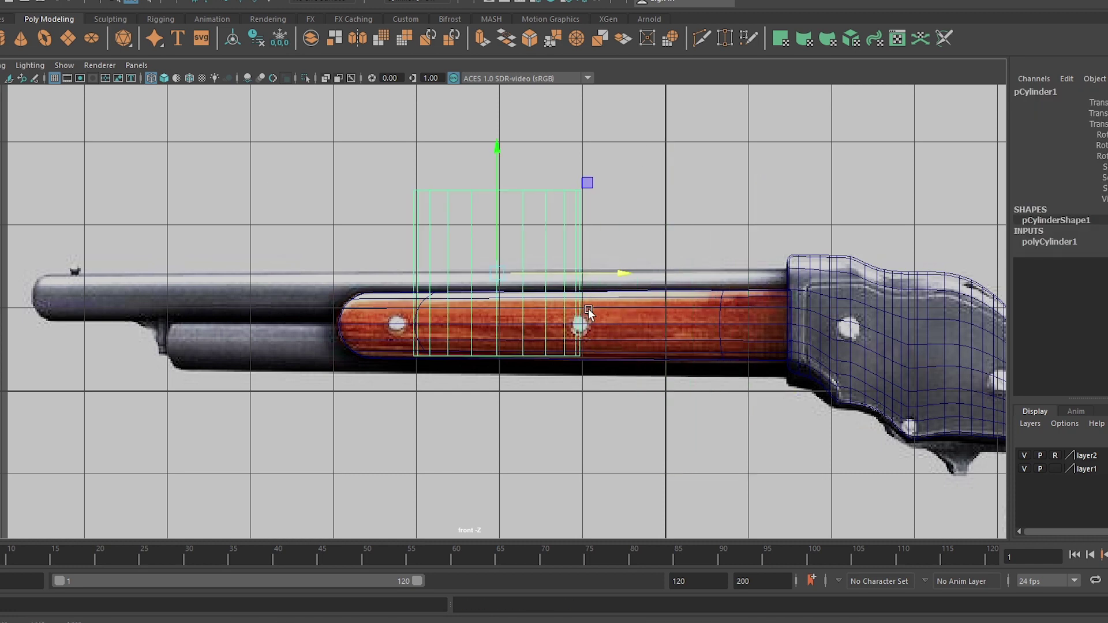
pyautogui.press('e')
pyautogui.press('r')
pyautogui.moveTo(498, 273)
pyautogui.mouseDown()
pyautogui.moveTo(407, 244)
pyautogui.moveTo(544, 267)
pyautogui.moveTo(341, 276)
pyautogui.mouseUp()
# - Scale and slide the cylinder so it stretches along the whole barrel past the tip
pyautogui.press('w')
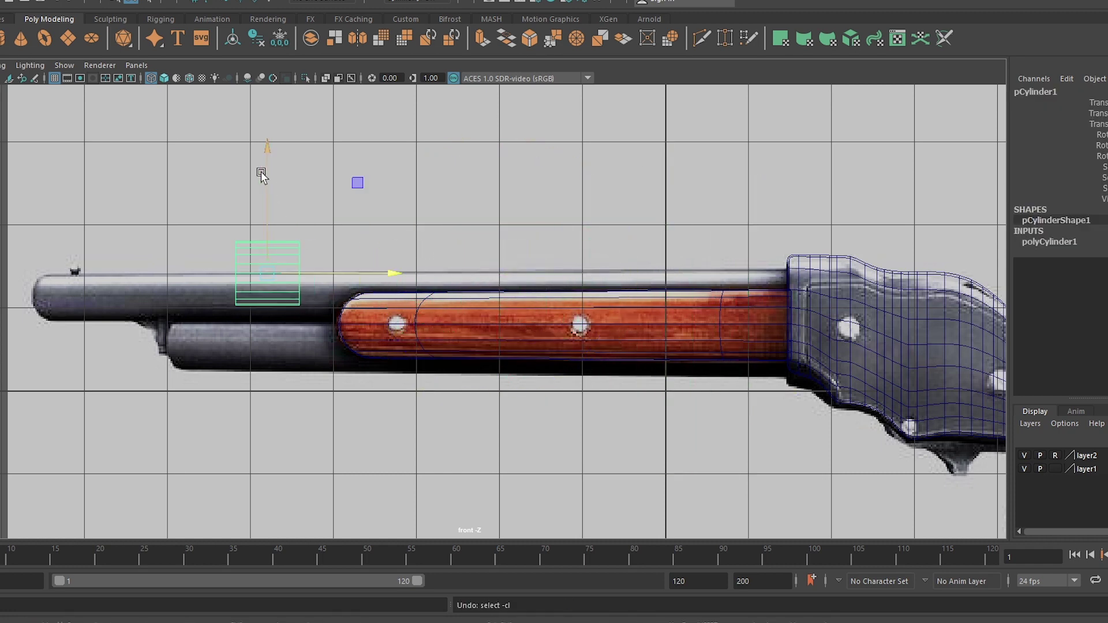
pyautogui.press('f')
pyautogui.scroll(-10, 476, 309)
pyautogui.hotkey('ctrl', 'z')
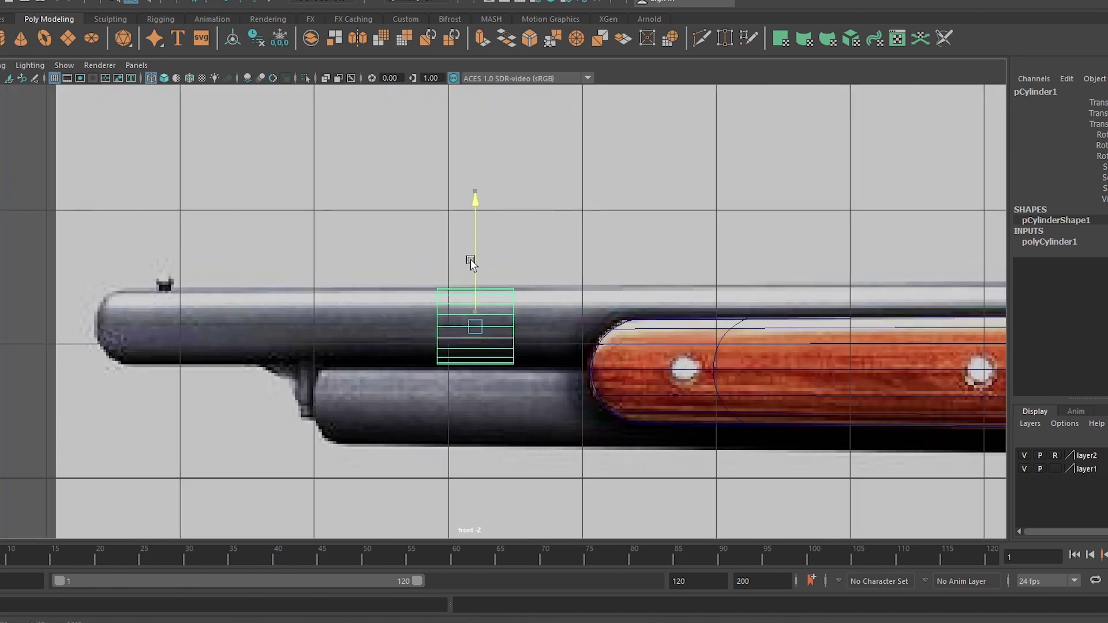
pyautogui.press('r')
pyautogui.scroll(-5, 474, 325)
pyautogui.moveTo(613, 376); pyautogui.dragTo(788, 354)
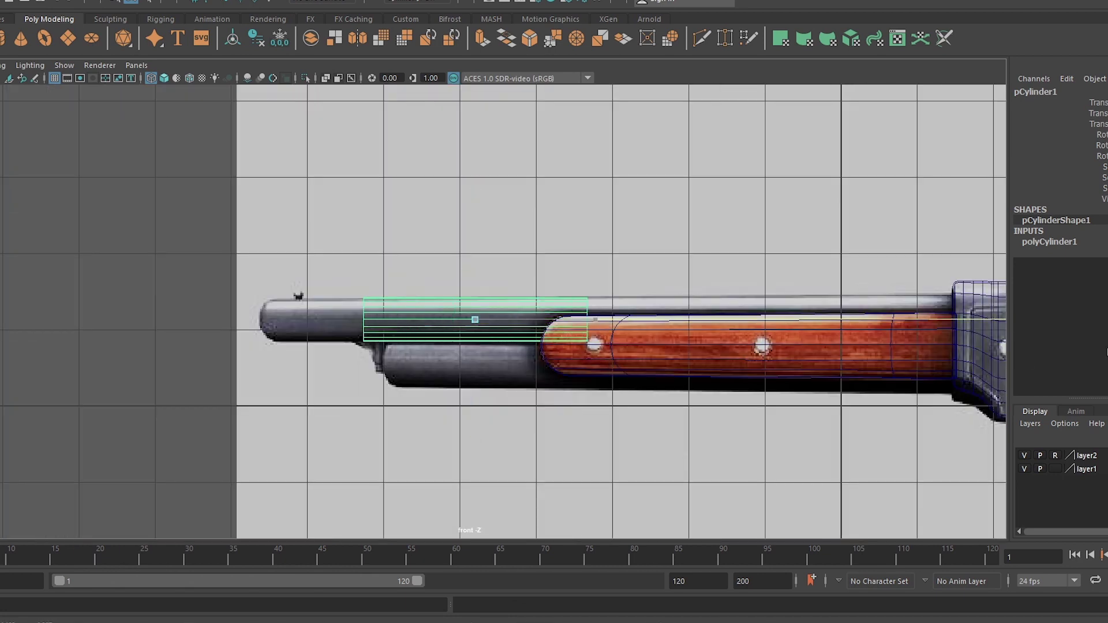
pyautogui.press('w')
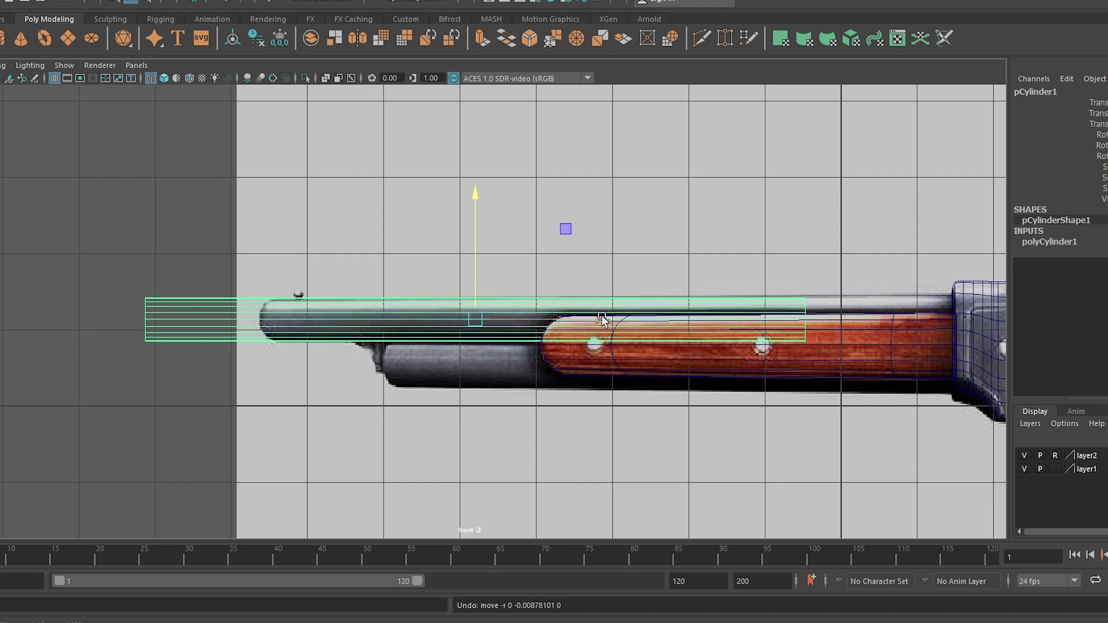
pyautogui.moveTo(601, 323); pyautogui.dragTo(728, 356)
pyautogui.press('r')
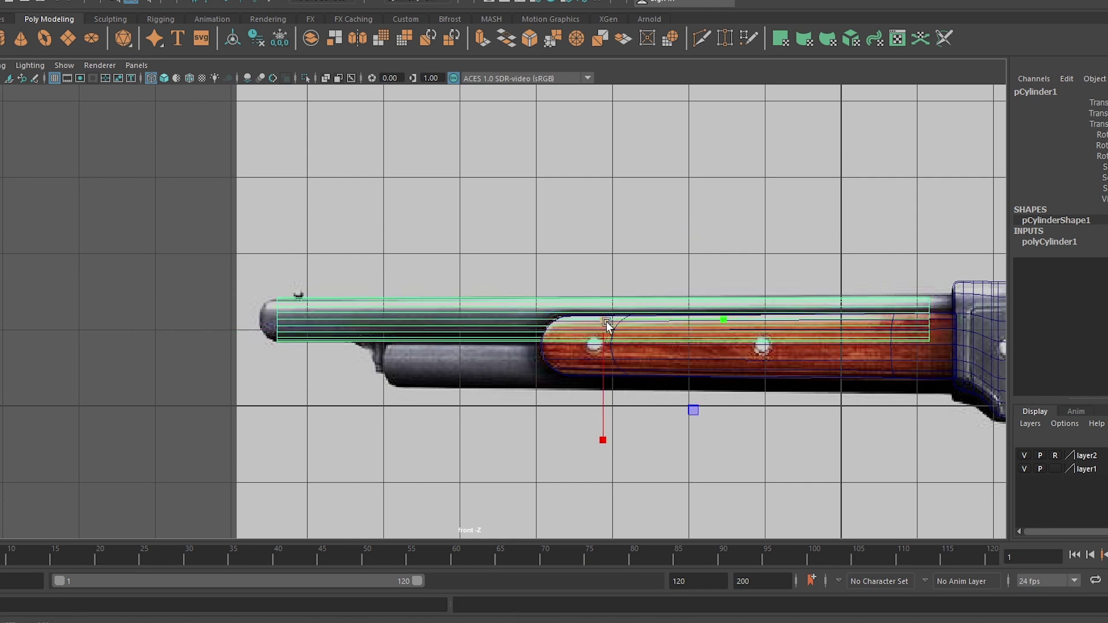
pyautogui.moveTo(607, 325); pyautogui.dragTo(632, 323)
# - Select the cylinder's front-end tip vertices in vertex mode
pyautogui.scroll(-3, 676, 320)
pyautogui.scroll(3, 761, 331)
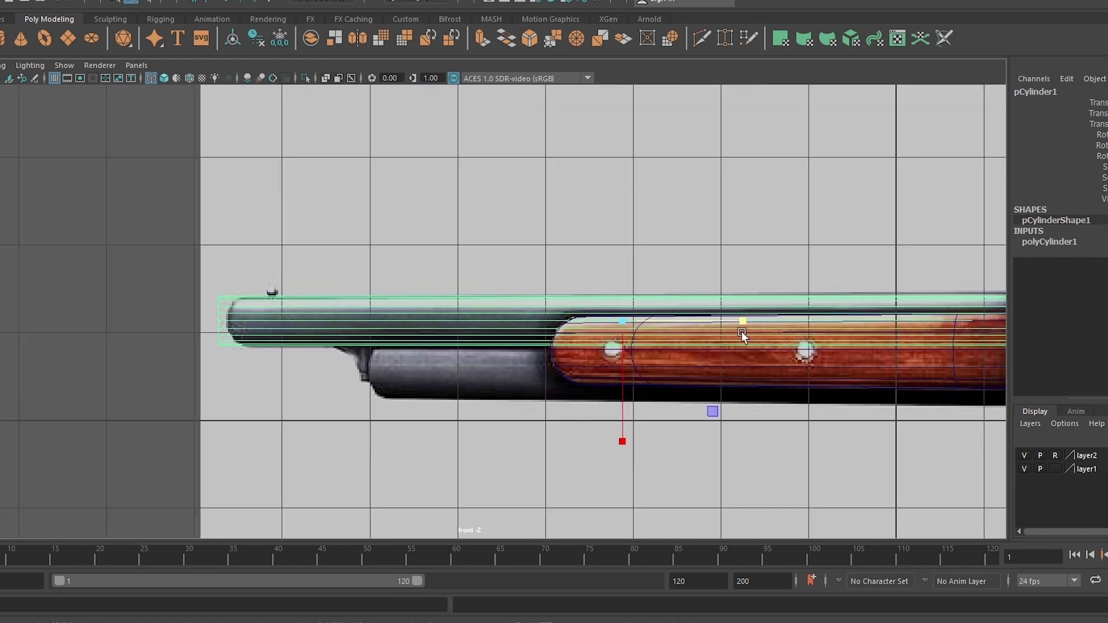
pyautogui.scroll(-1, 683, 335)
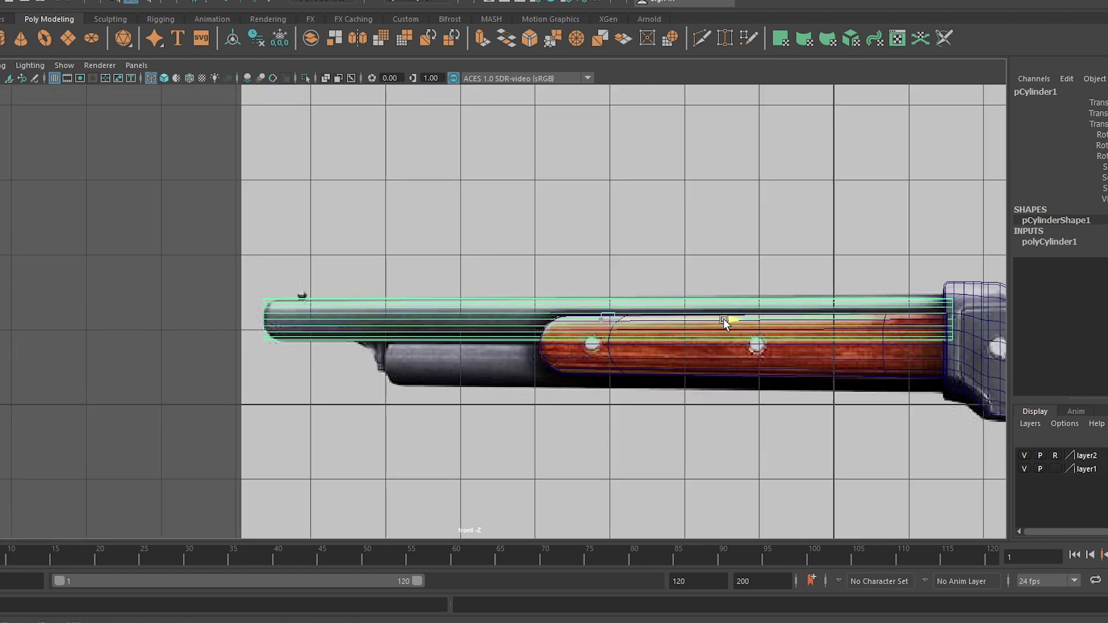
pyautogui.scroll(2, 475, 311)
pyautogui.press('F9')
pyautogui.moveTo(166, 261); pyautogui.dragTo(204, 312)
pyautogui.press('f')
pyautogui.scroll(-3, 591, 433)
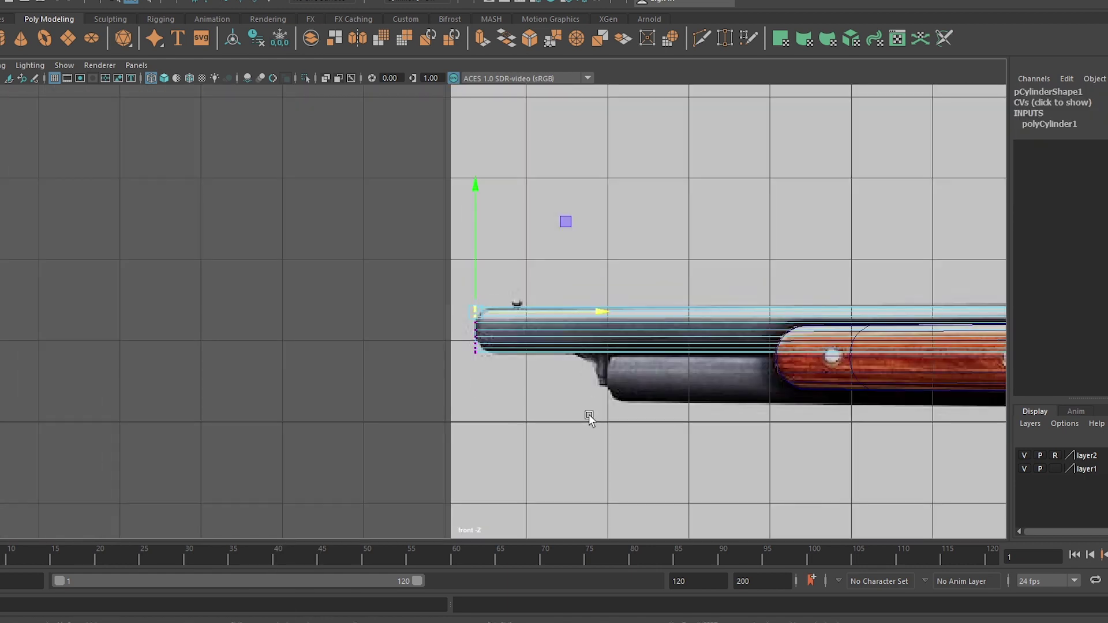
pyautogui.scroll(3, 549, 381)
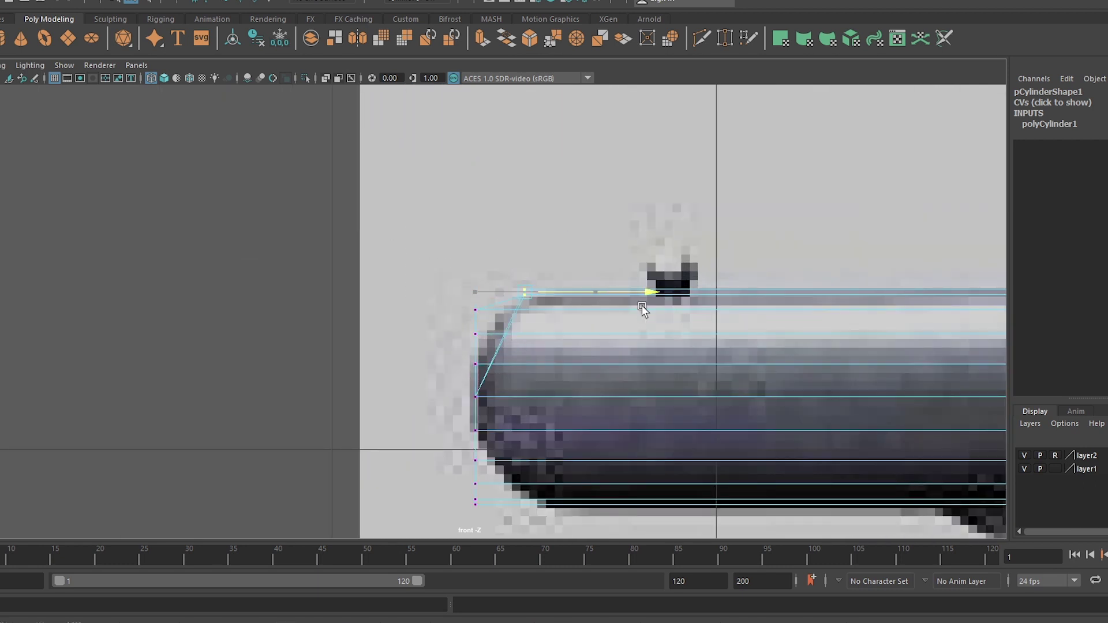
pyautogui.hotkey('ctrl', 'z')
pyautogui.hotkey('ctrl', 'z')
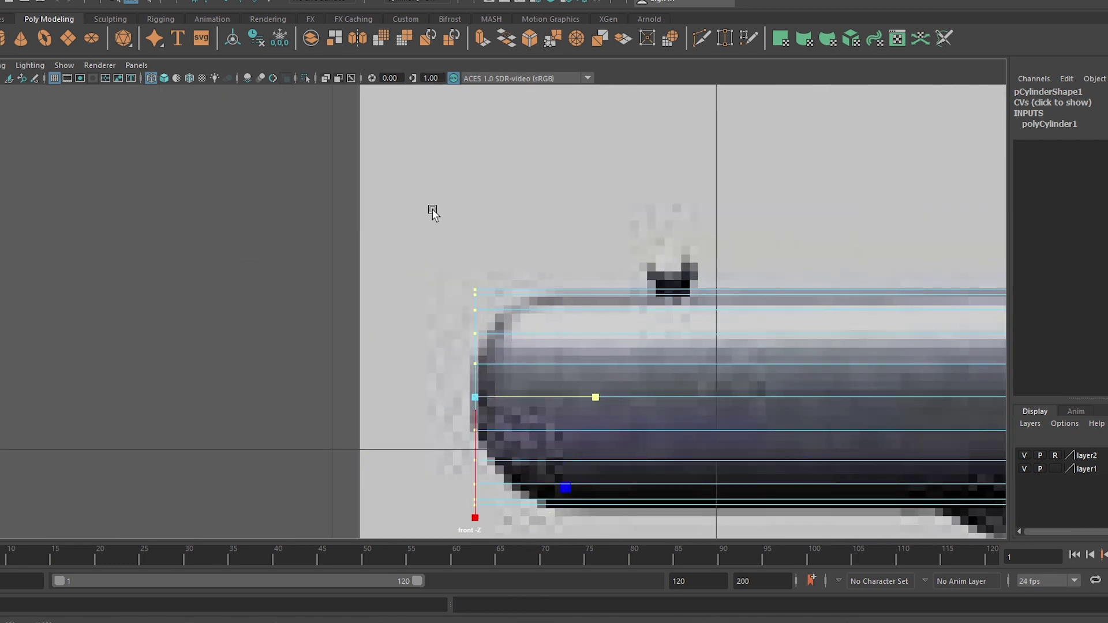
pyautogui.moveTo(496, 374); pyautogui.dragTo(497, 372)
pyautogui.moveTo(388, 208); pyautogui.dragTo(497, 363)
# - Move the tip vertices right and line them up vertically at the barrel's rounded tip
pyautogui.press('e')
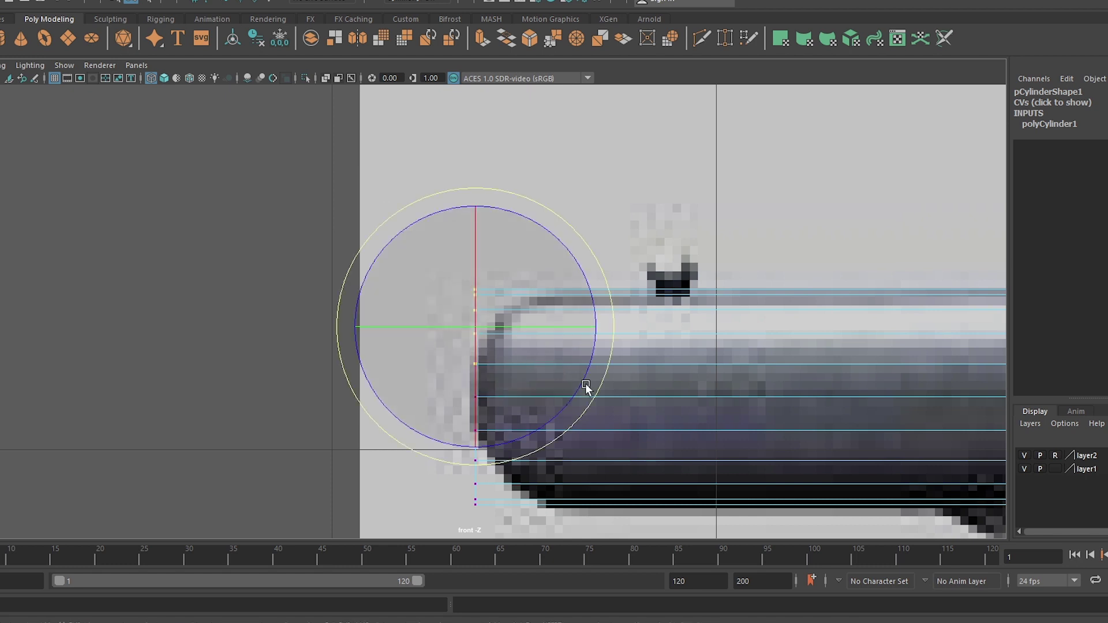
pyautogui.press('w')
pyautogui.scroll(2, 585, 311)
pyautogui.scroll(1, 584, 311)
pyautogui.moveTo(401, 217)
pyautogui.mouseDown()
pyautogui.moveTo(507, 289)
pyautogui.moveTo(570, 272)
pyautogui.mouseUp()
pyautogui.moveTo(497, 213); pyautogui.dragTo(559, 265)
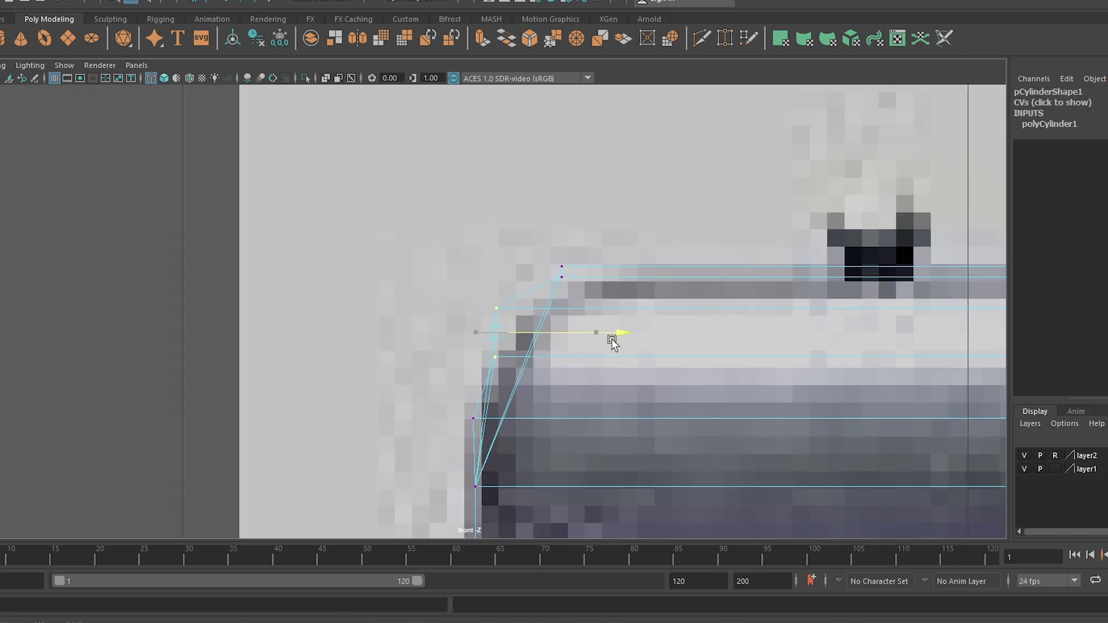
pyautogui.moveTo(612, 342); pyautogui.dragTo(636, 342)
pyautogui.moveTo(537, 320); pyautogui.dragTo(502, 297)
pyautogui.moveTo(609, 309); pyautogui.dragTo(616, 309)
pyautogui.moveTo(521, 371); pyautogui.dragTo(458, 397)
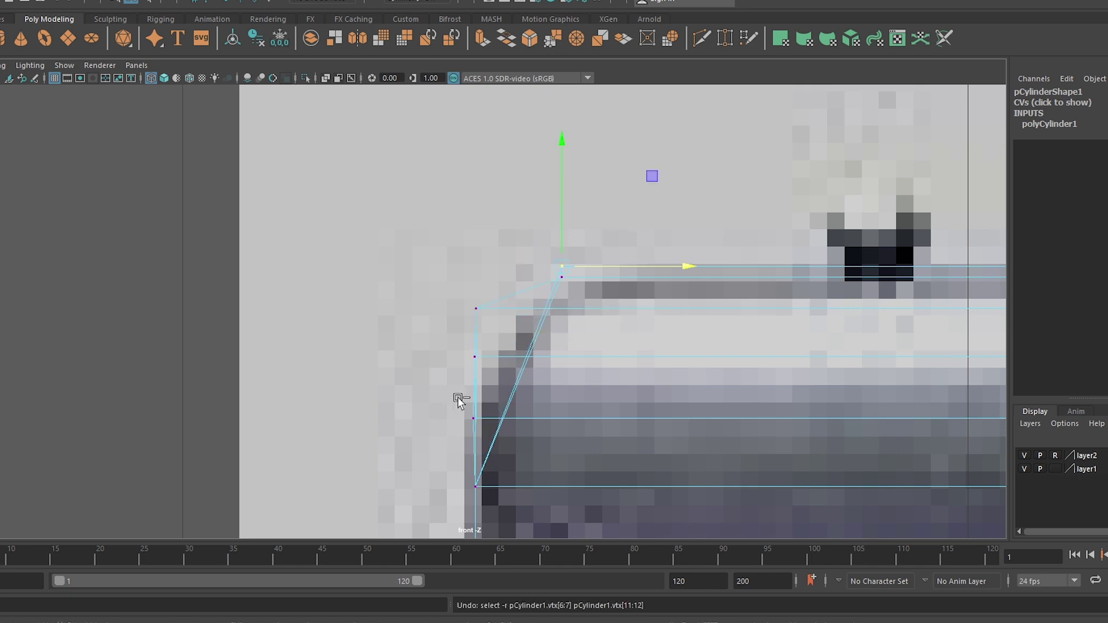
pyautogui.scroll(-3, 465, 396)
pyautogui.scroll(2, 525, 358)
pyautogui.scroll(2, 548, 290)
pyautogui.moveTo(547, 290); pyautogui.dragTo(609, 283, button='right')
# - Cut two edge loops near the barrel tip, toggle smooth-mesh preview, and return to object mode
pyautogui.click(670, 38)
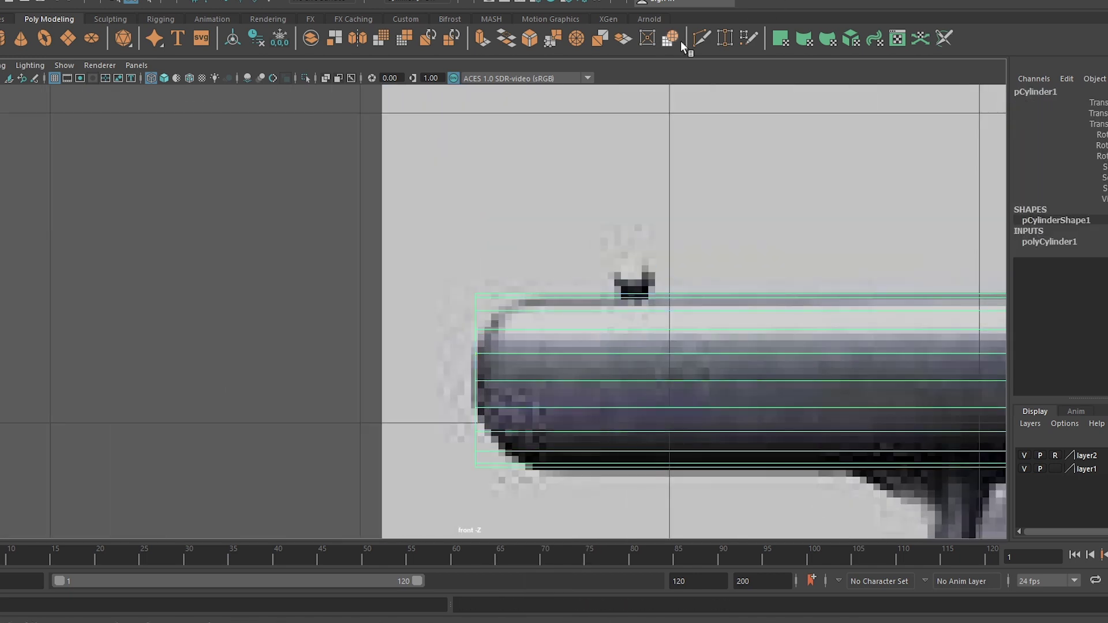
pyautogui.click(627, 297)
pyautogui.press('2')
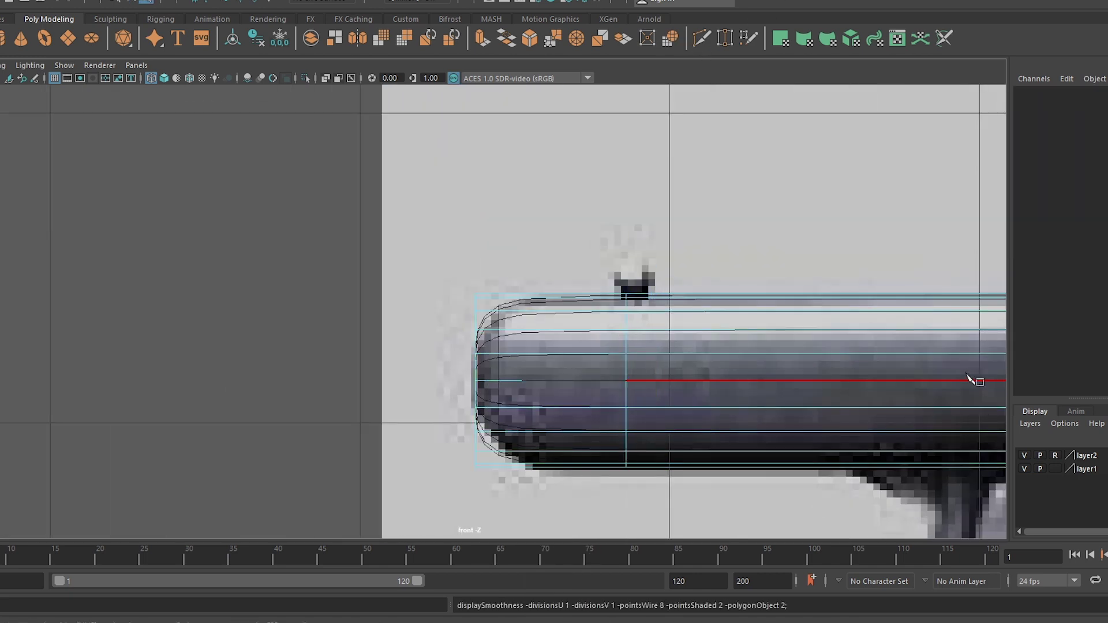
pyautogui.click(159, 80)
pyautogui.scroll(-5, 922, 383)
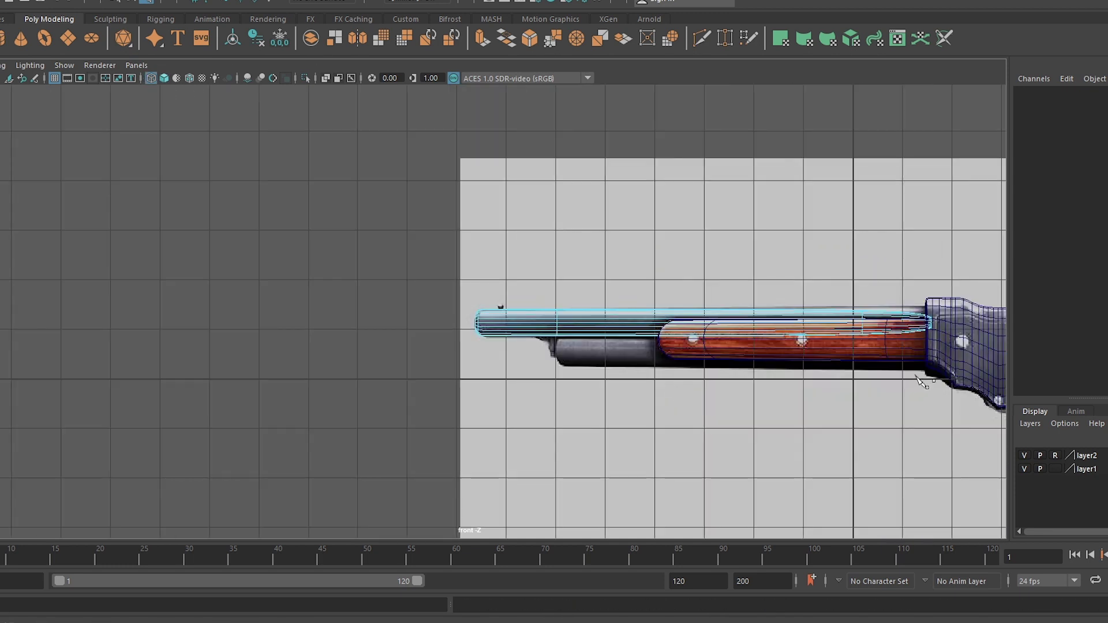
pyautogui.press('1')
pyautogui.press('3')
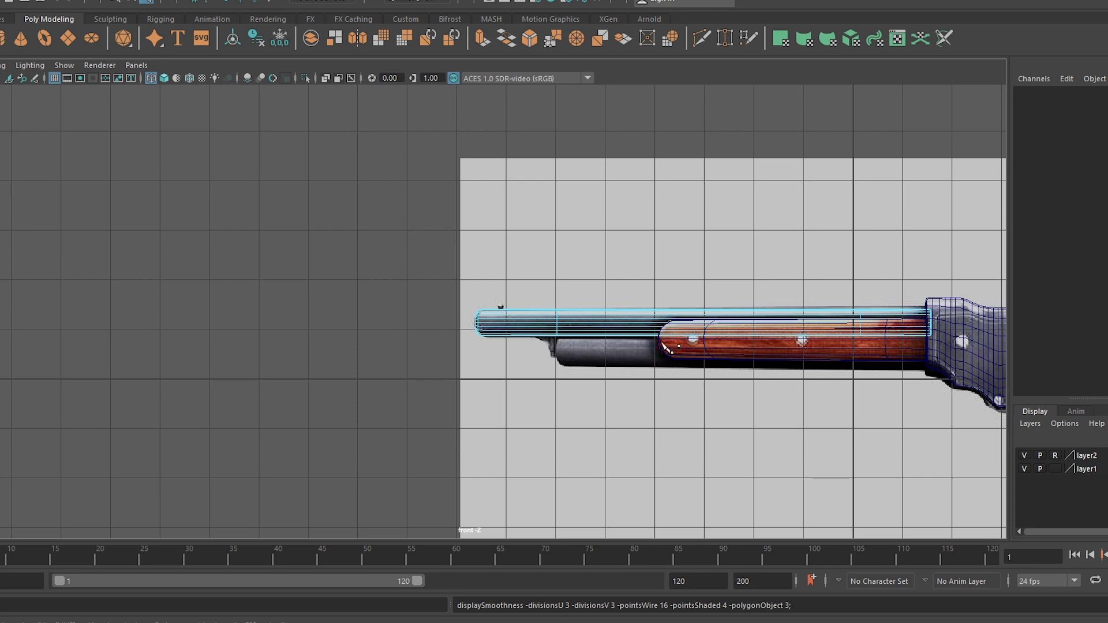
pyautogui.scroll(2, 664, 346)
pyautogui.moveTo(574, 303); pyautogui.dragTo(653, 275, button='right')
# - Resize the lower magazine tube, shorter and slightly thicker, and raise it a little
pyautogui.click(624, 321)
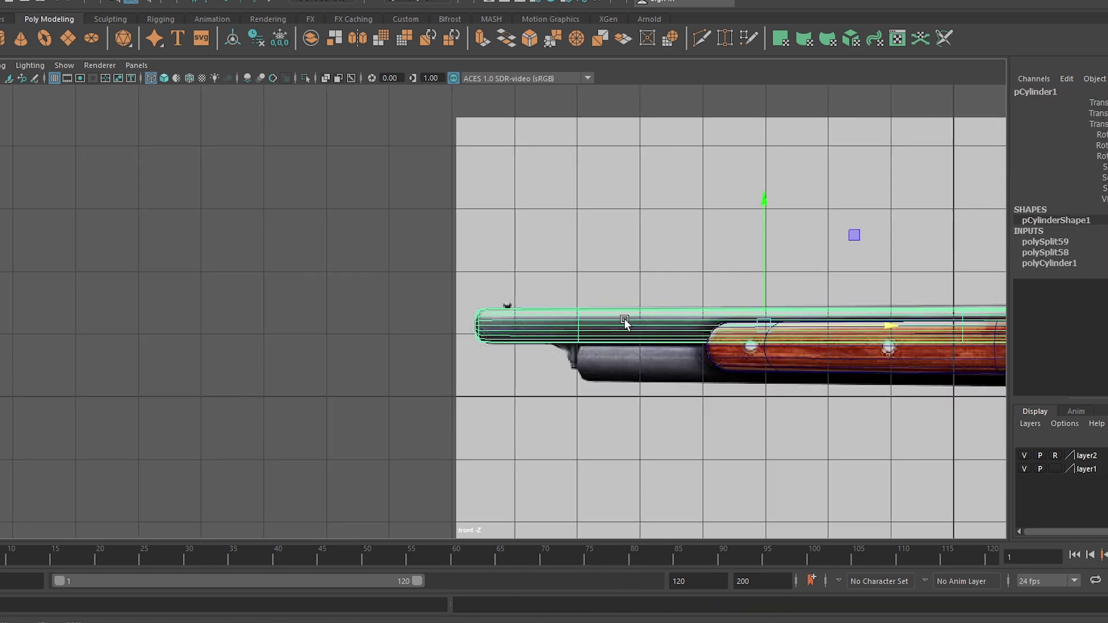
pyautogui.keyDown('alt'); pyautogui.moveTo(625, 321); pyautogui.dragTo(375, 257, button='middle'); pyautogui.keyUp('alt')
pyautogui.scroll(3, 376, 258)
pyautogui.click(436, 302)
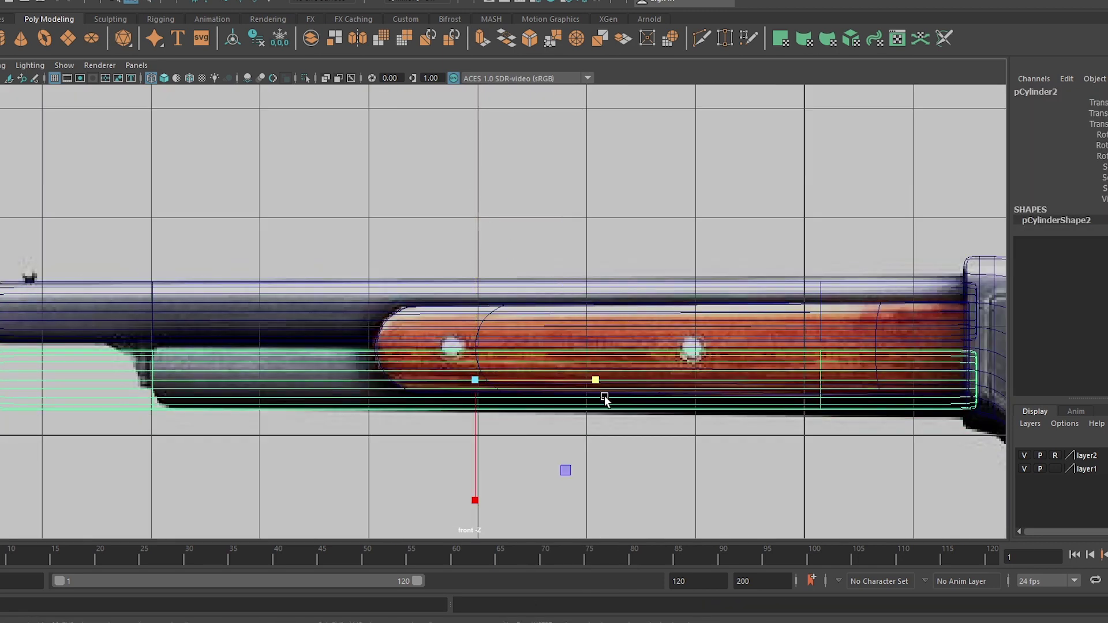
pyautogui.moveTo(604, 396)
pyautogui.mouseDown()
pyautogui.moveTo(570, 382)
pyautogui.moveTo(667, 387)
pyautogui.mouseUp()
pyautogui.press('w')
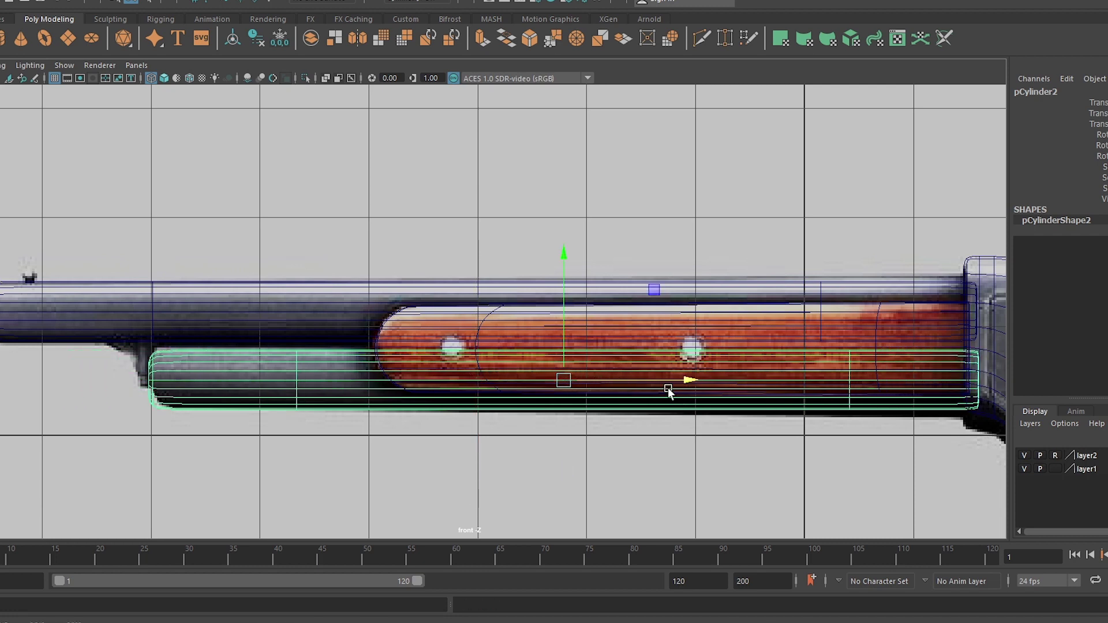
pyautogui.moveTo(564, 254); pyautogui.dragTo(564, 247)
pyautogui.press('r')
pyautogui.moveTo(564, 374); pyautogui.dragTo(593, 392)
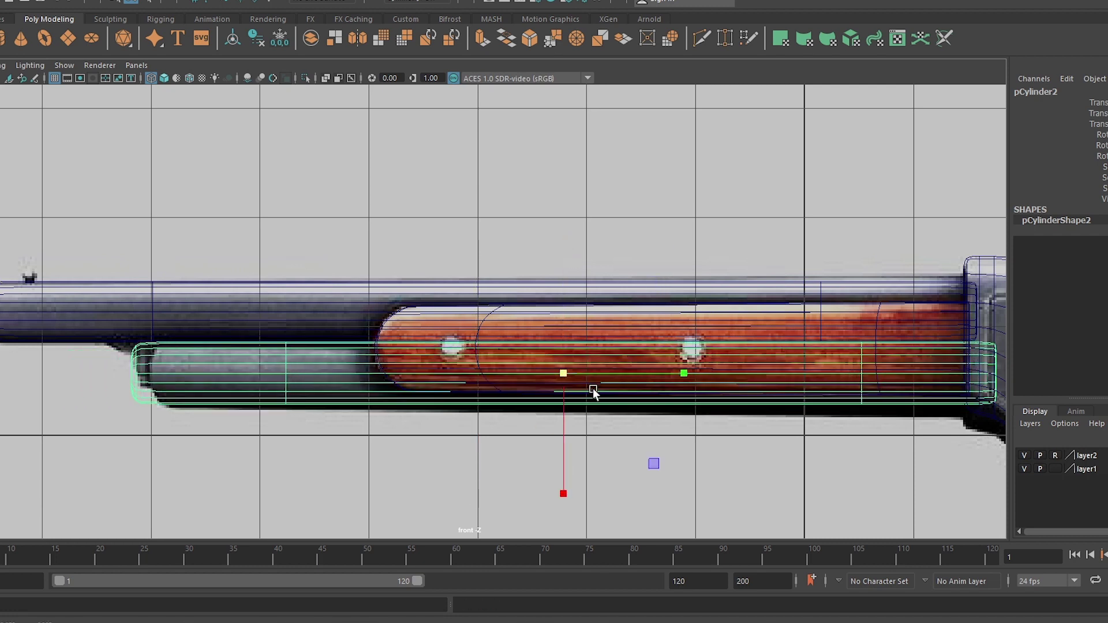
pyautogui.moveTo(684, 373); pyautogui.dragTo(673, 379)
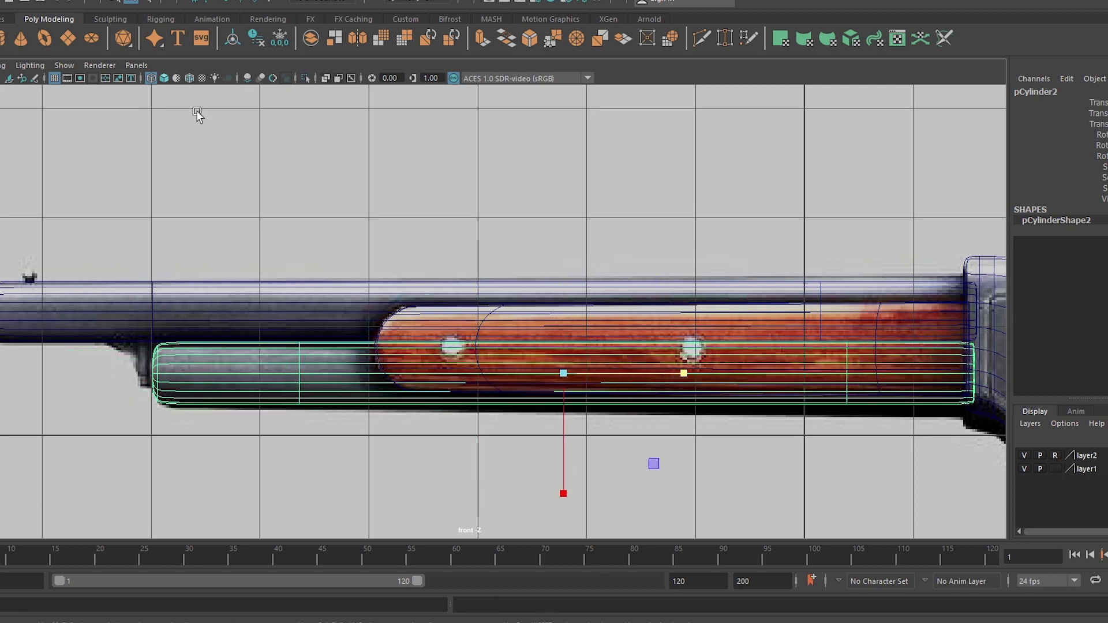
# - Switch to solid shading, nudge the tube up slightly, and change to perspective view
pyautogui.press('5')
pyautogui.press('w')
pyautogui.moveTo(564, 247); pyautogui.dragTo(567, 239)
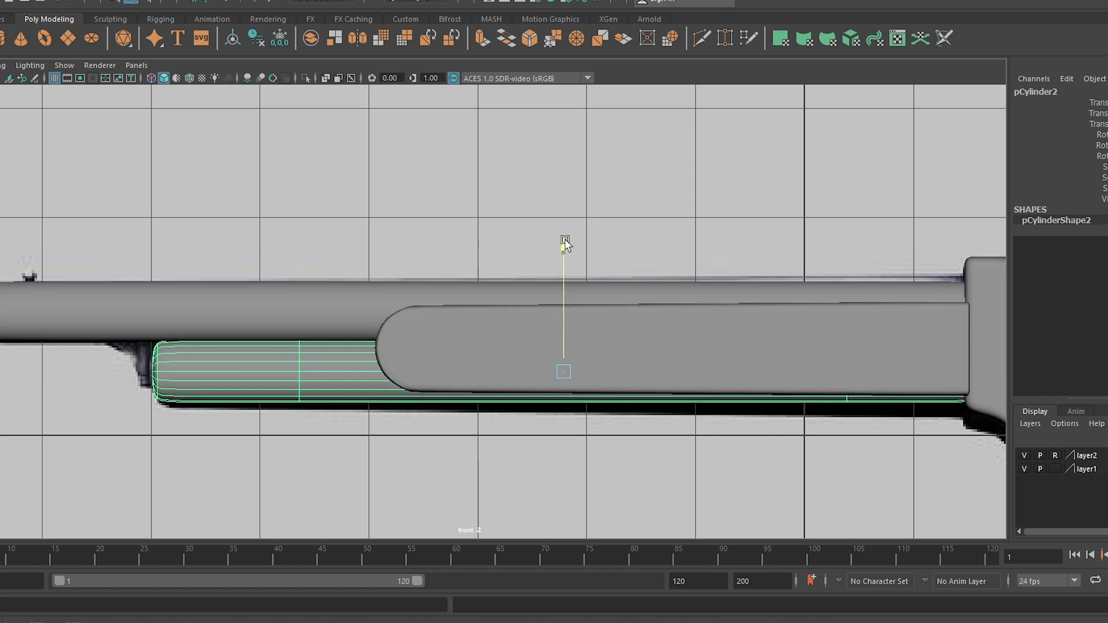
pyautogui.press('space')
# - Orbit the gun, go back to front view, drop the cut, clear the selection and zoom out
pyautogui.moveTo(476, 246); pyautogui.dragTo(475, 219)
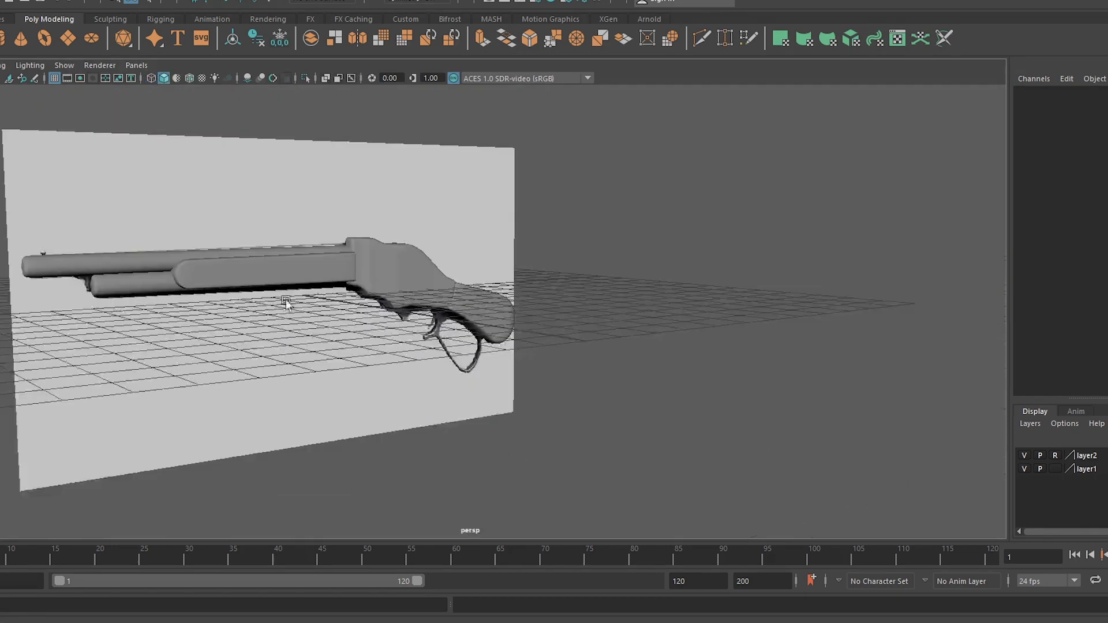
pyautogui.keyDown('alt'); pyautogui.moveTo(346, 260); pyautogui.dragTo(192, 290); pyautogui.keyUp('alt')
pyautogui.click(191, 290)
pyautogui.press('space')
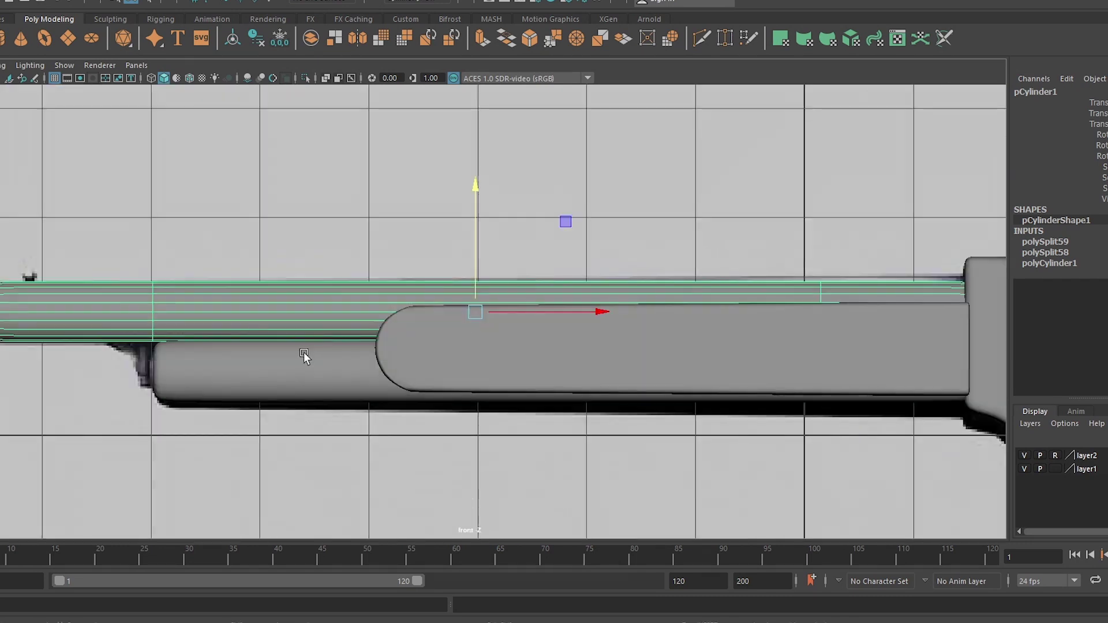
pyautogui.click(476, 310)
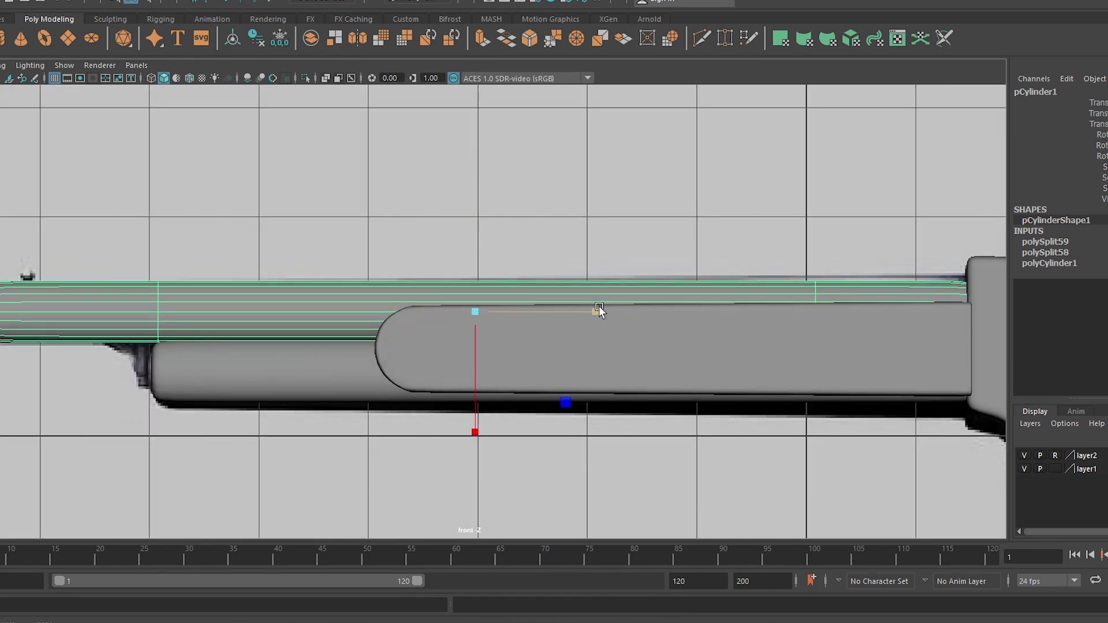
pyautogui.click(584, 206)
pyautogui.scroll(-1, 583, 289)
pyautogui.scroll(-2, 584, 287)
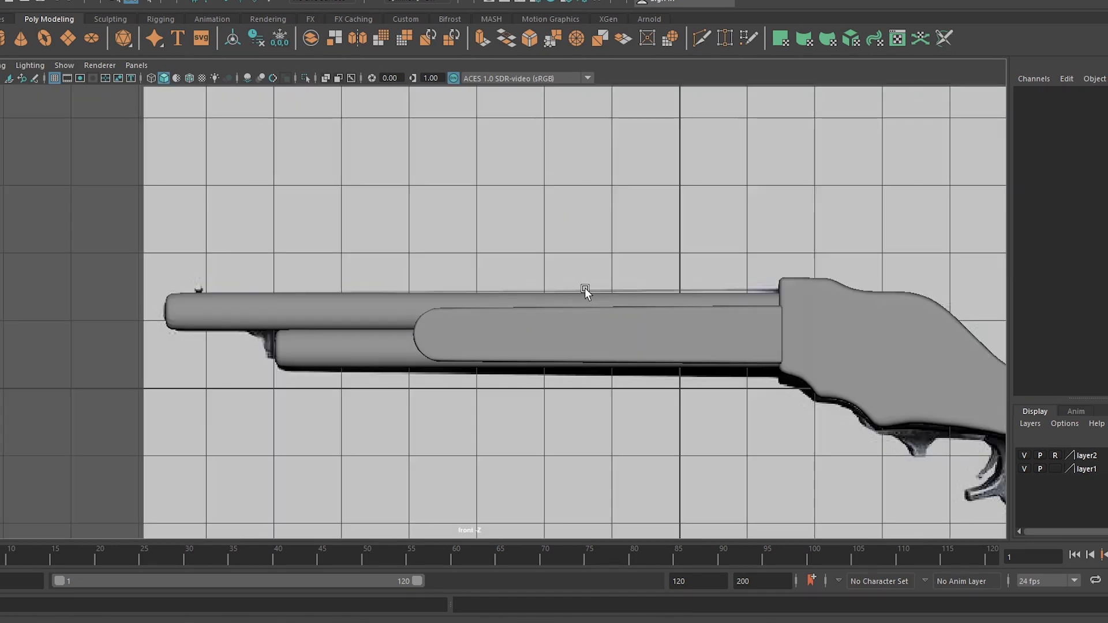
pyautogui.scroll(-2, 612, 335)
pyautogui.scroll(-2, 593, 366)
pyautogui.scroll(3, 462, 387)
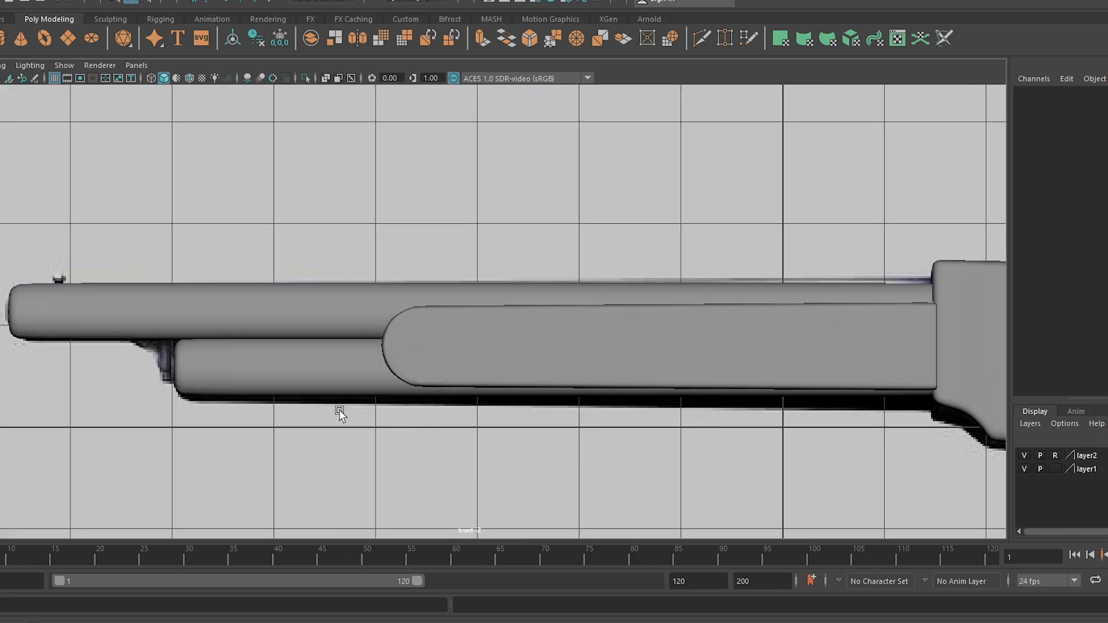
# - Select the lower tube, frame it in perspective, and orbit to its front end
pyautogui.click(339, 407)
pyautogui.press('space')
pyautogui.scroll(5, 342, 500)
pyautogui.moveTo(343, 500)
pyautogui.keyDown('alt'); pyautogui.mouseDown()
pyautogui.moveTo(507, 388)
pyautogui.moveTo(480, 334)
pyautogui.moveTo(548, 508)
pyautogui.moveTo(490, 341)
pyautogui.moveTo(509, 340)
pyautogui.mouseUp(); pyautogui.keyUp('alt')
# - Extrude the lower tube's end cap faces inward to hollow its muzzle
pyautogui.hotkey('ctrl', 'e')
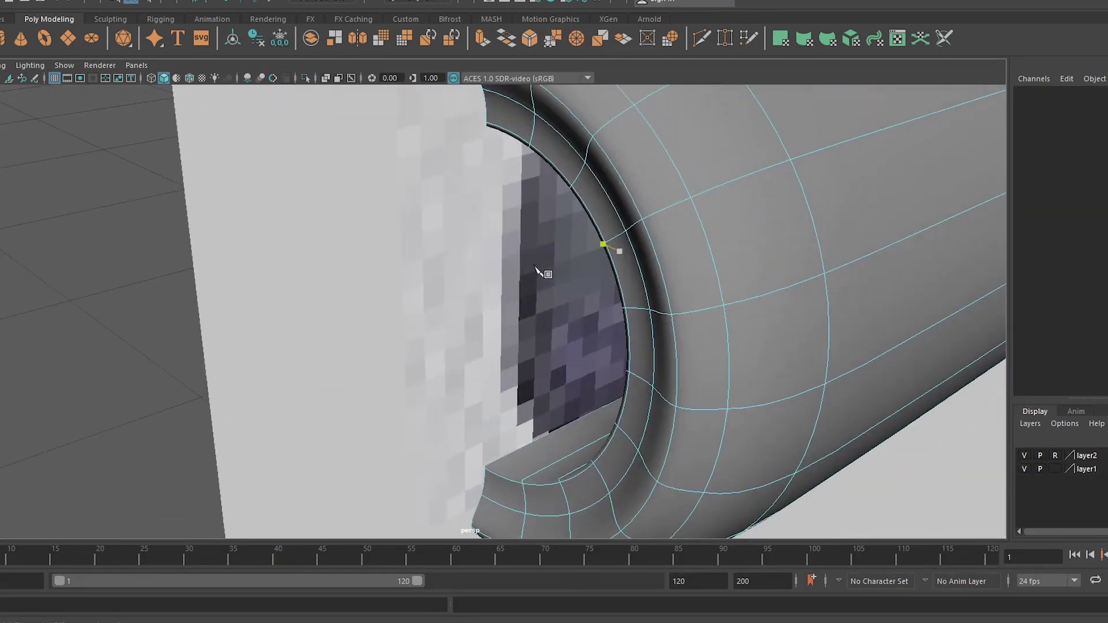
pyautogui.click(631, 206)
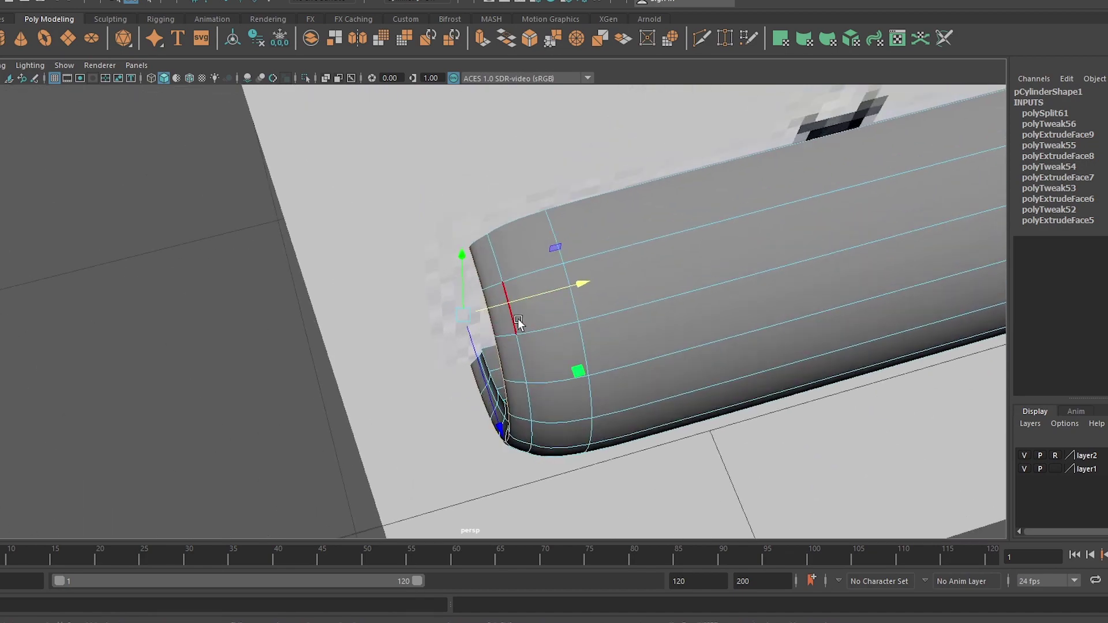
pyautogui.hotkey('ctrl', 'z')
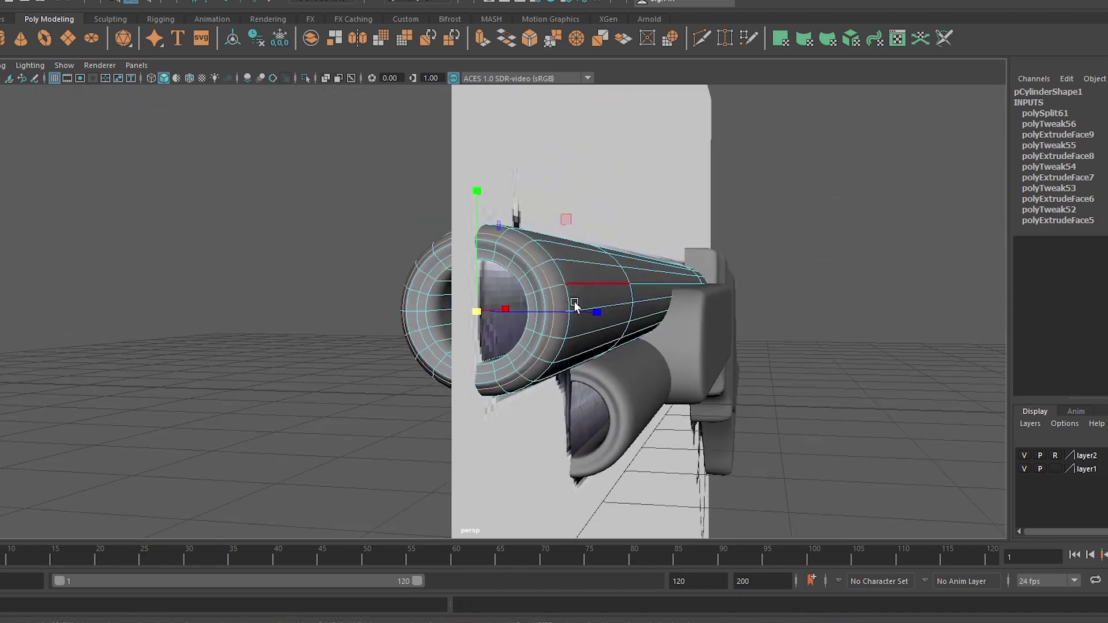
pyautogui.scroll(5, 294, 285)
# - Pick the barrel's muzzle edges to shape its rim, then save the scene
pyautogui.click(556, 331)
pyautogui.keyDown('alt'); pyautogui.moveTo(556, 331); pyautogui.dragTo(637, 235); pyautogui.keyUp('alt')
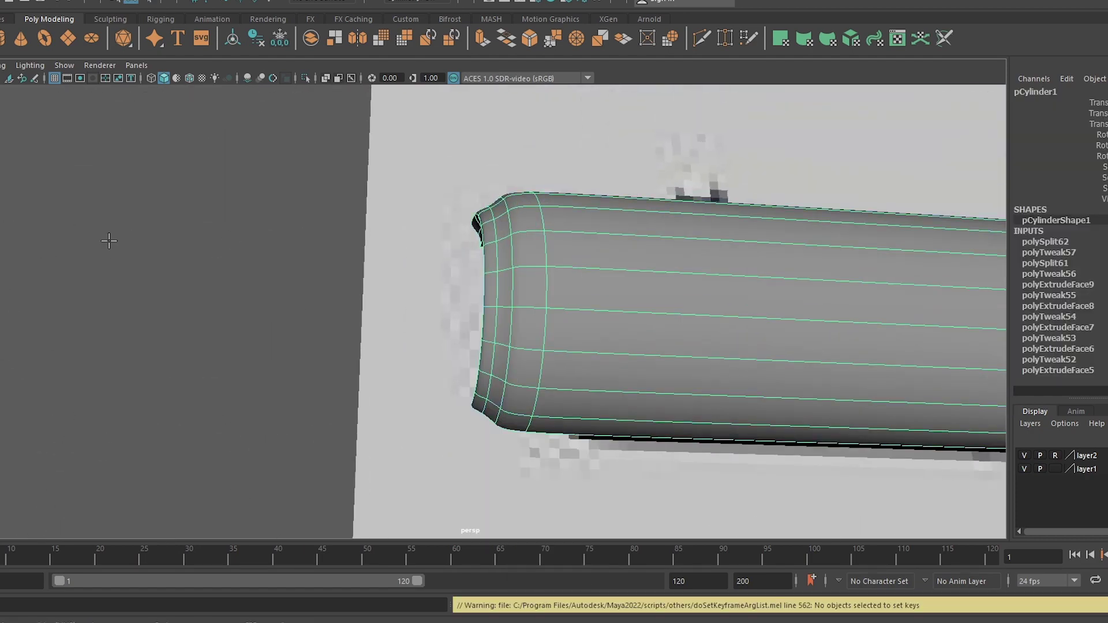
pyautogui.click(518, 259)
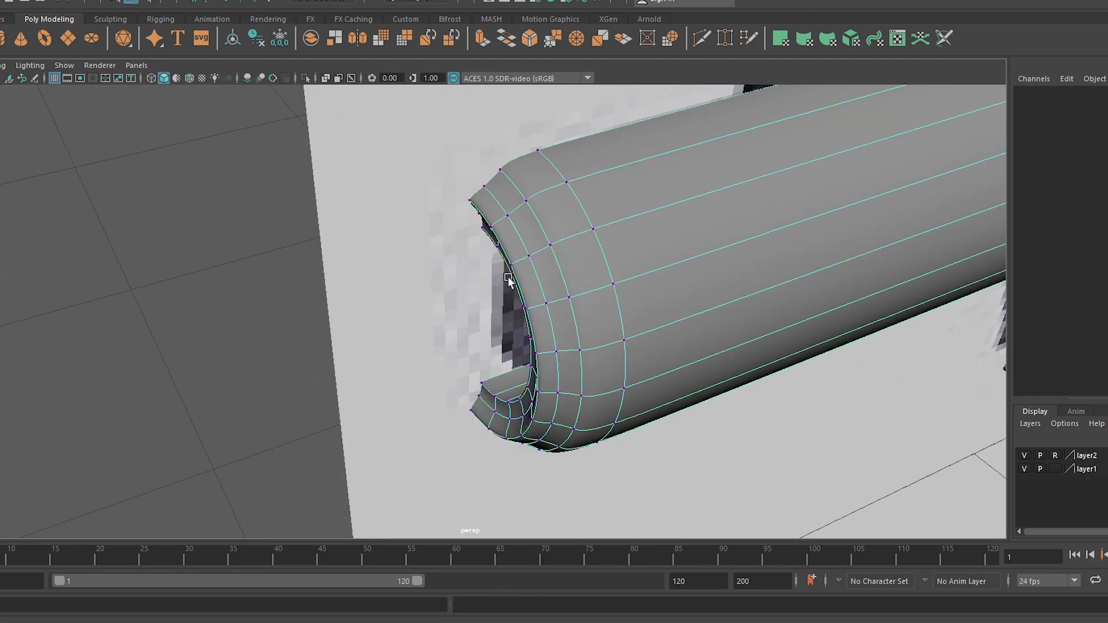
pyautogui.click(585, 247)
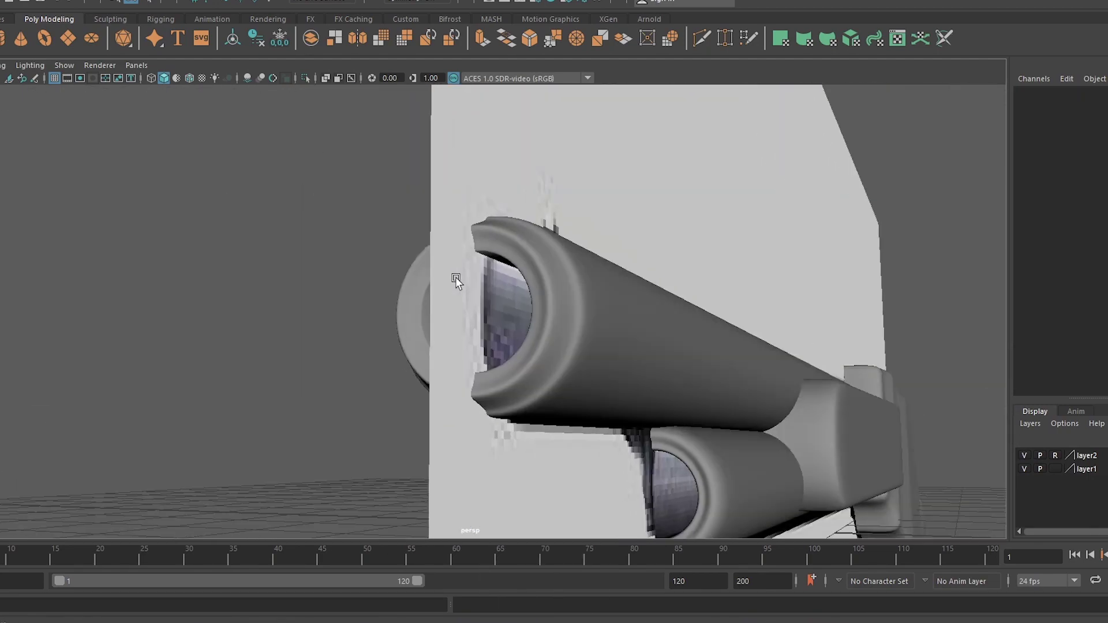
pyautogui.hotkey('ctrl', 's')
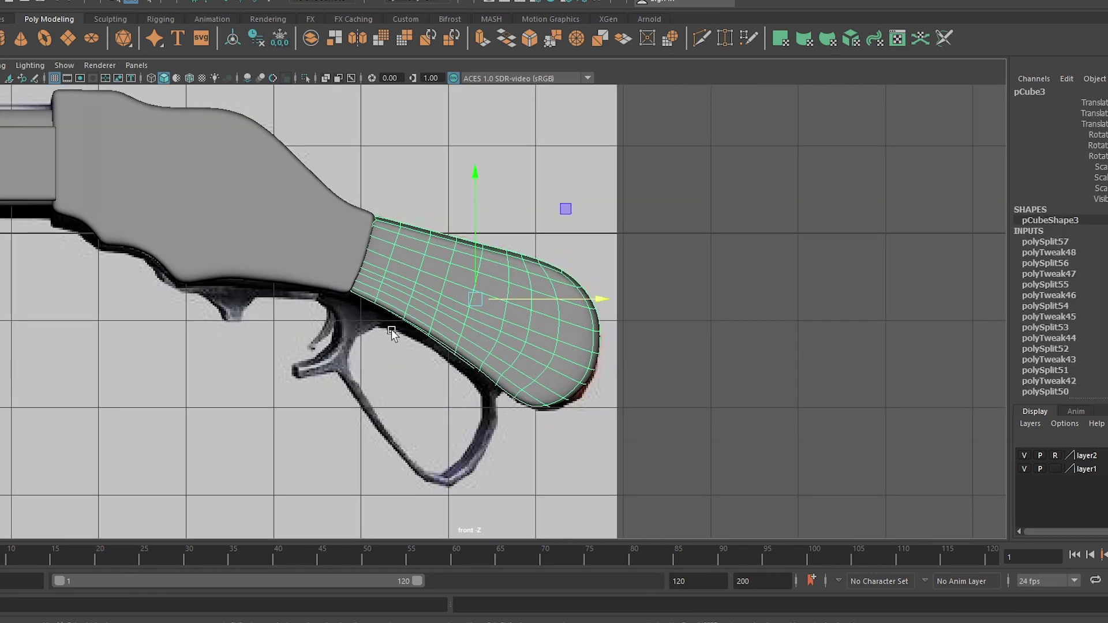
# - Place the new cube near the stock, shrink it, and show the reference textured with wireframe
pyautogui.scroll(2, 266, 271)
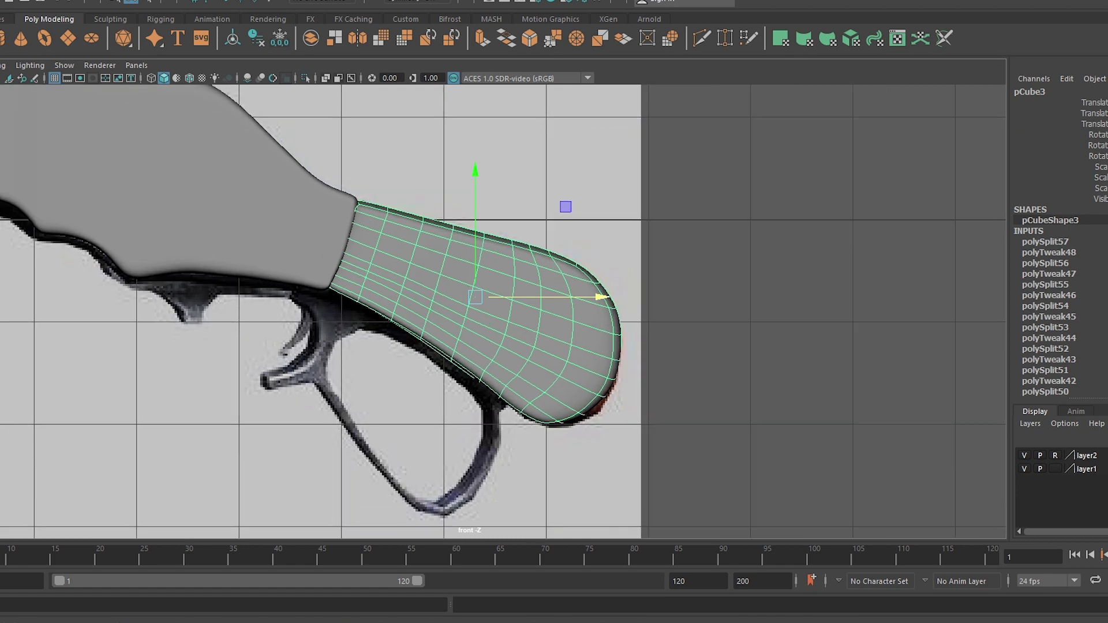
pyautogui.scroll(-3, 336, 272)
pyautogui.moveTo(336, 272); pyautogui.dragTo(405, 221)
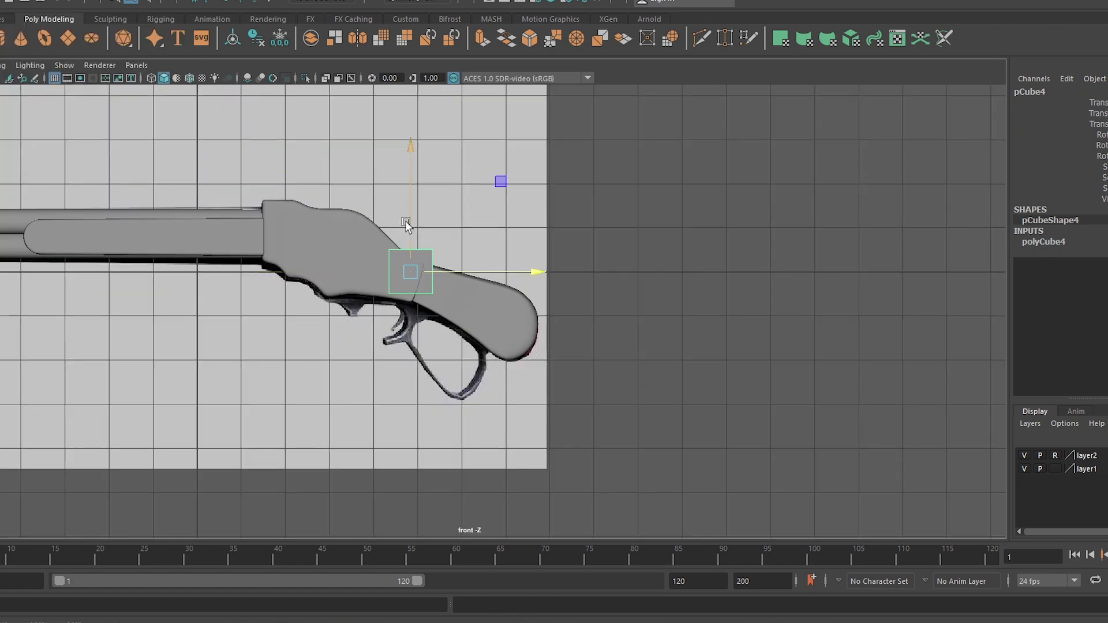
pyautogui.scroll(1, 398, 309)
pyautogui.scroll(1, 475, 302)
pyautogui.scroll(4, 475, 302)
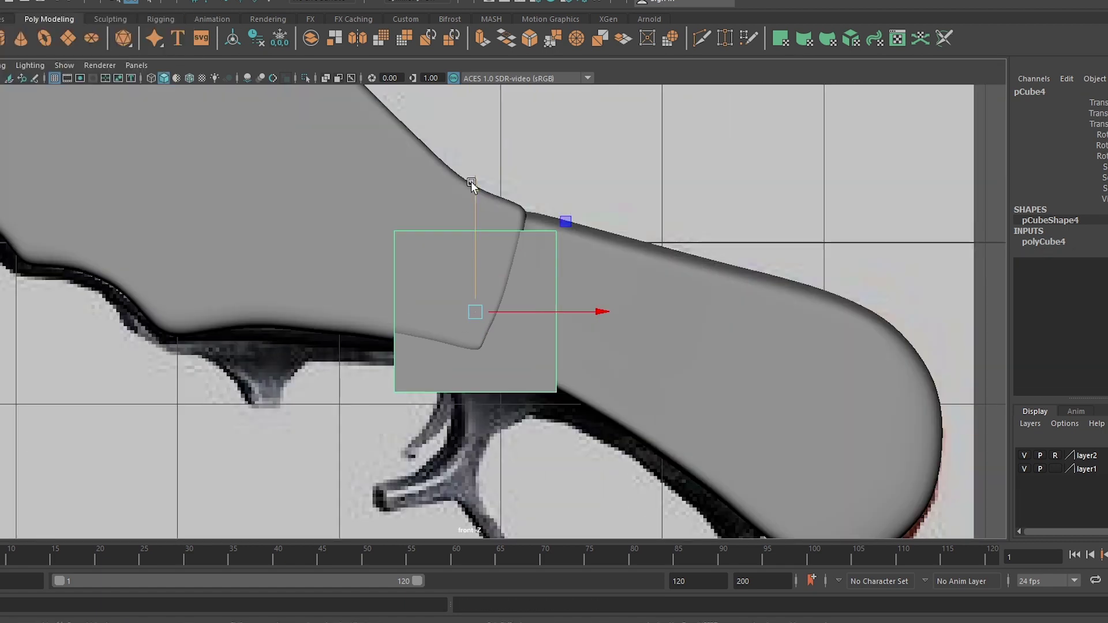
pyautogui.moveTo(475, 342); pyautogui.dragTo(425, 345)
pyautogui.press('6')
pyautogui.scroll(-3, 475, 324)
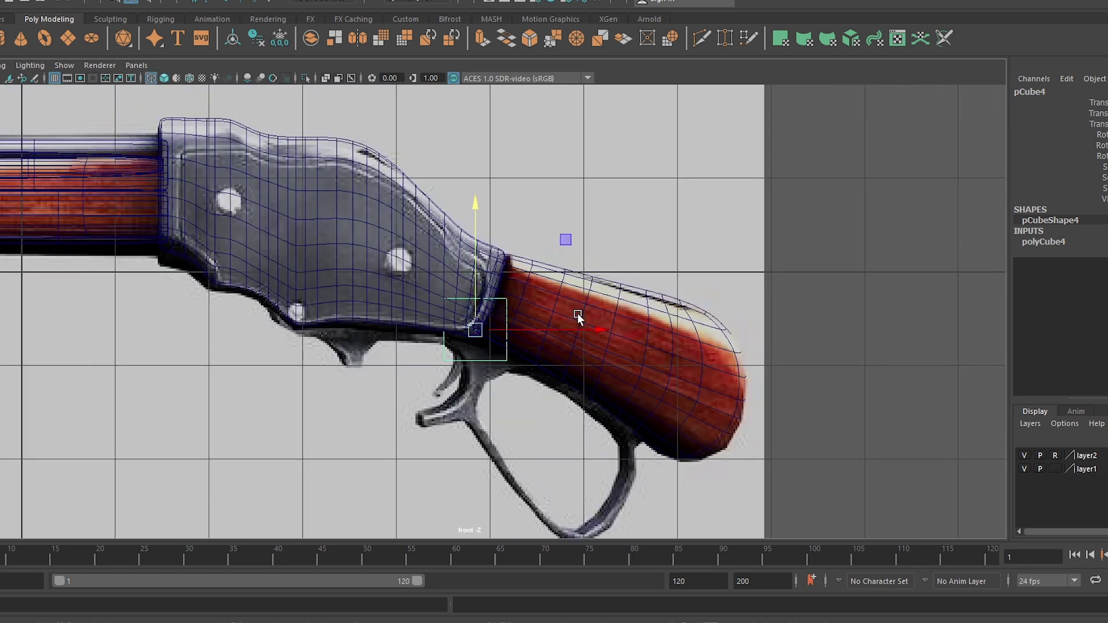
# - Move the cube under the receiver, stretch it into a long thin bar, and tilt it slightly clockwise
pyautogui.press('w')
pyautogui.scroll(5, 577, 329)
pyautogui.scroll(-3, 520, 306)
pyautogui.moveTo(420, 282); pyautogui.dragTo(211, 286, button='middle')
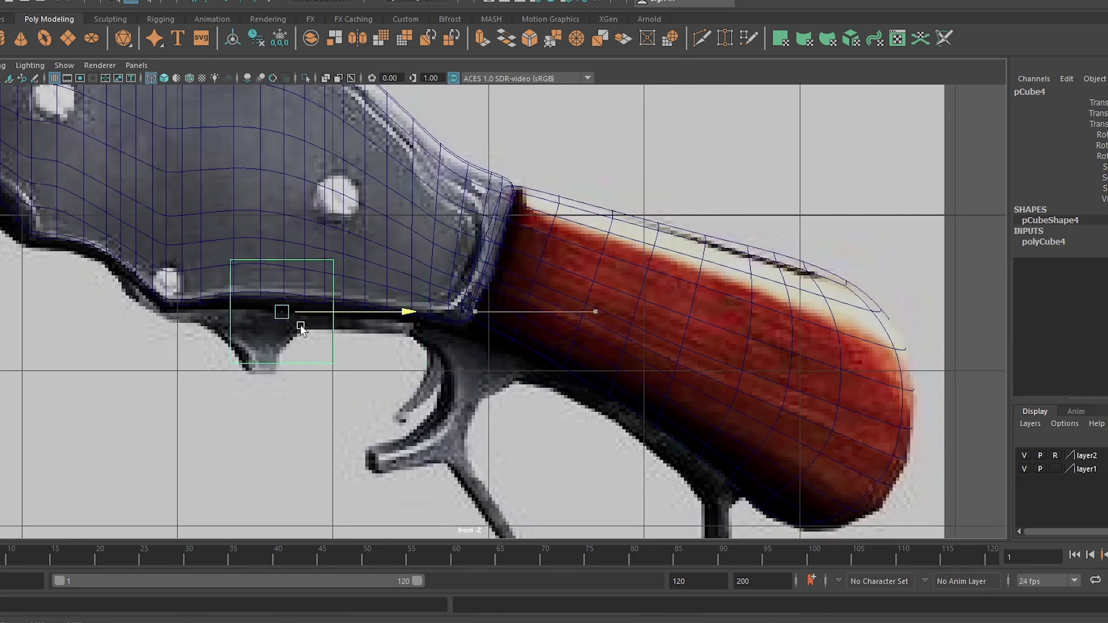
pyautogui.press('r')
pyautogui.moveTo(357, 260); pyautogui.dragTo(480, 371, button='middle')
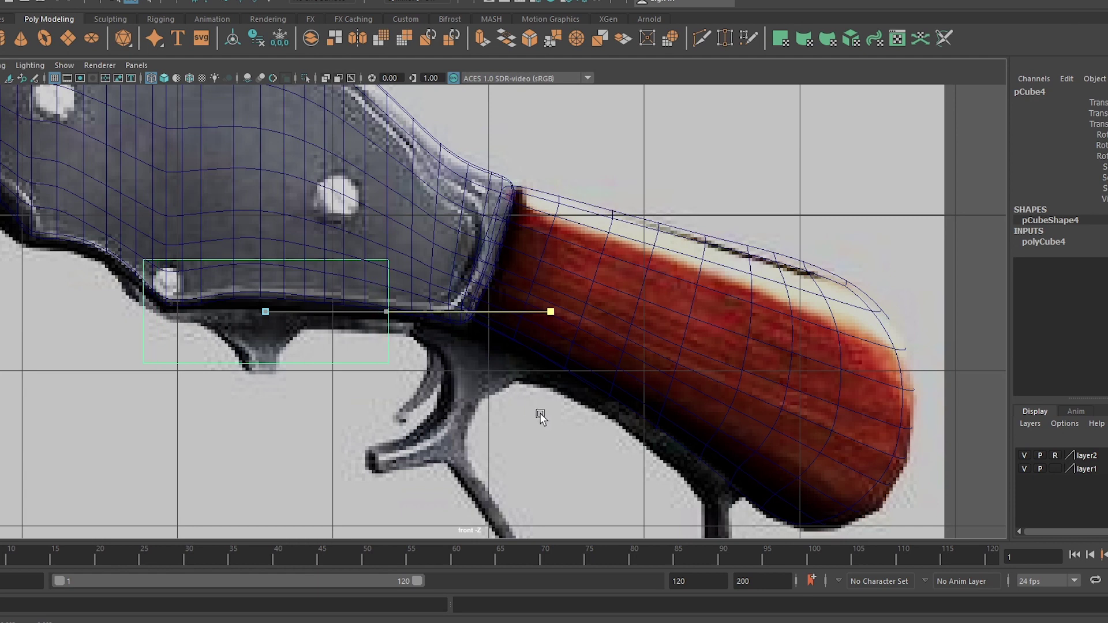
pyautogui.moveTo(292, 198)
pyautogui.mouseDown()
pyautogui.moveTo(313, 254)
pyautogui.moveTo(292, 209)
pyautogui.mouseUp()
pyautogui.press('e')
pyautogui.moveTo(408, 322); pyautogui.dragTo(423, 334)
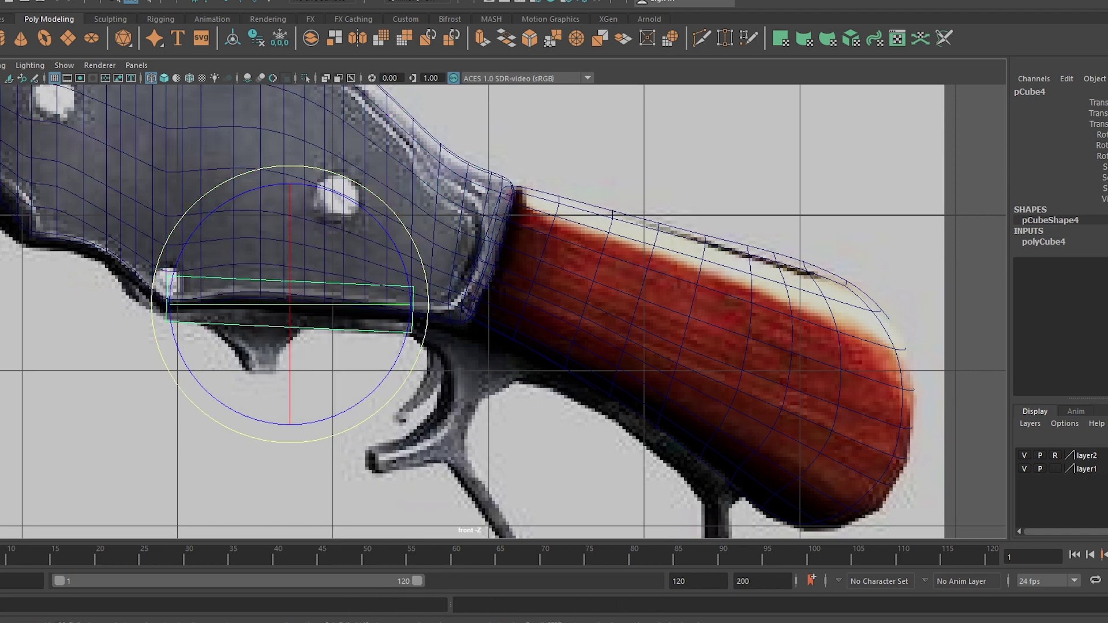
# - Raise the bar's corner vertex and shift it left onto the receiver edge
pyautogui.click(285, 339)
pyautogui.scroll(2, 285, 339)
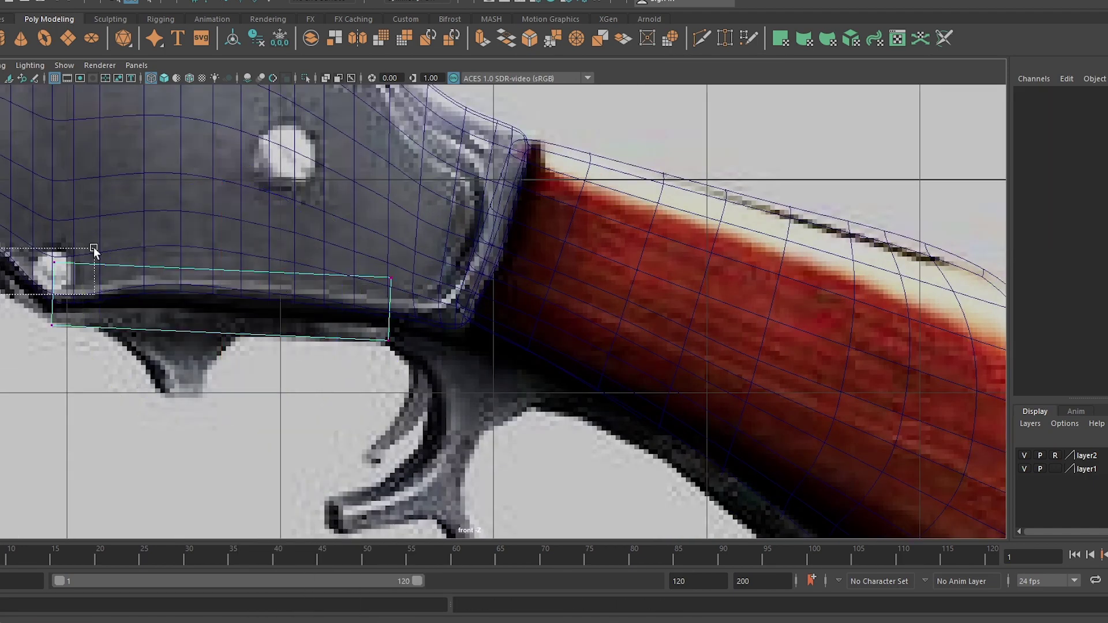
pyautogui.moveTo(93, 247); pyautogui.dragTo(94, 248)
pyautogui.scroll(-5, 116, 271)
pyautogui.scroll(5, 138, 286)
pyautogui.press('w')
pyautogui.moveTo(100, 194); pyautogui.dragTo(94, 173)
pyautogui.moveTo(226, 250); pyautogui.dragTo(210, 249)
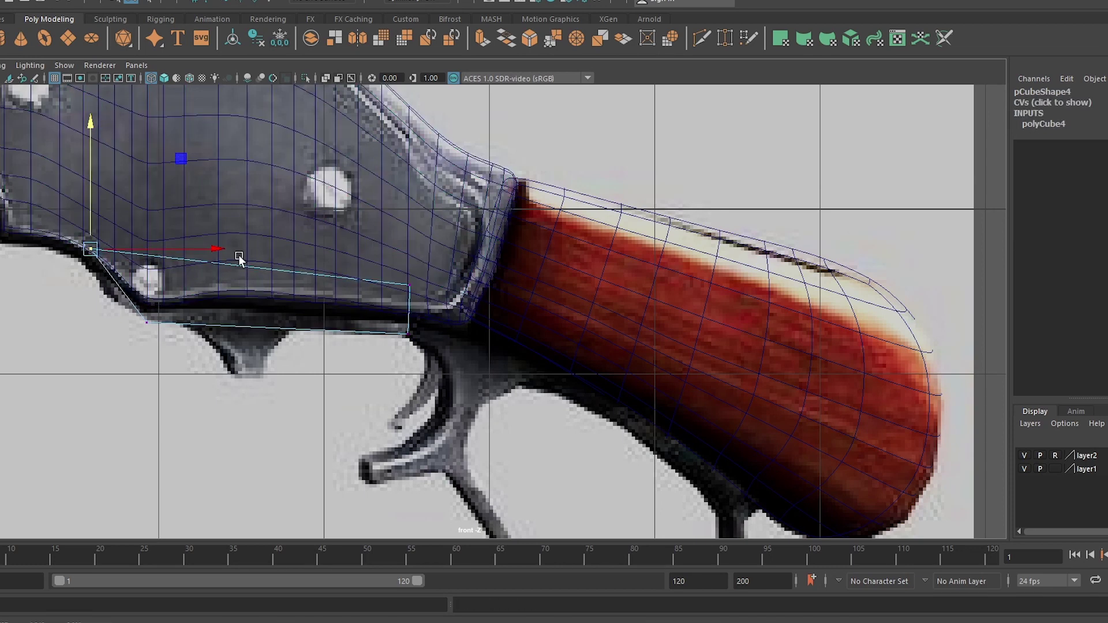
pyautogui.scroll(-3, 173, 353)
pyautogui.scroll(3, 136, 299)
# - Cut new edge loops across the bar and slide its front vertices right toward the stock
pyautogui.click(135, 303)
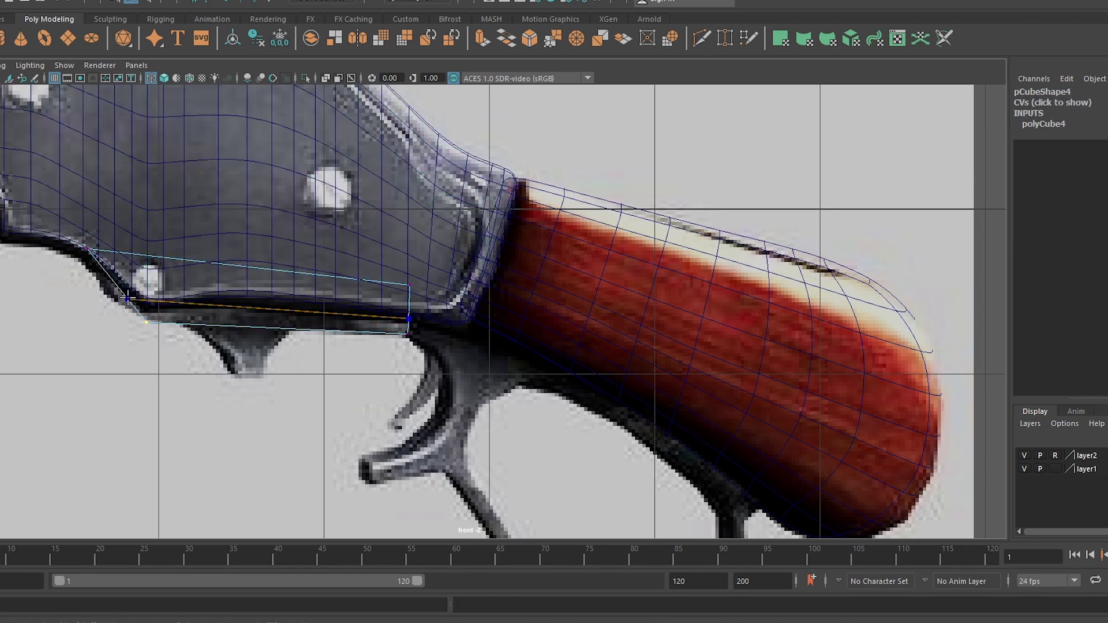
pyautogui.scroll(-3, 106, 314)
pyautogui.scroll(3, 173, 303)
pyautogui.click(179, 301)
pyautogui.keyDown('alt'); pyautogui.moveTo(139, 339); pyautogui.dragTo(381, 345, button='right'); pyautogui.keyUp('alt')
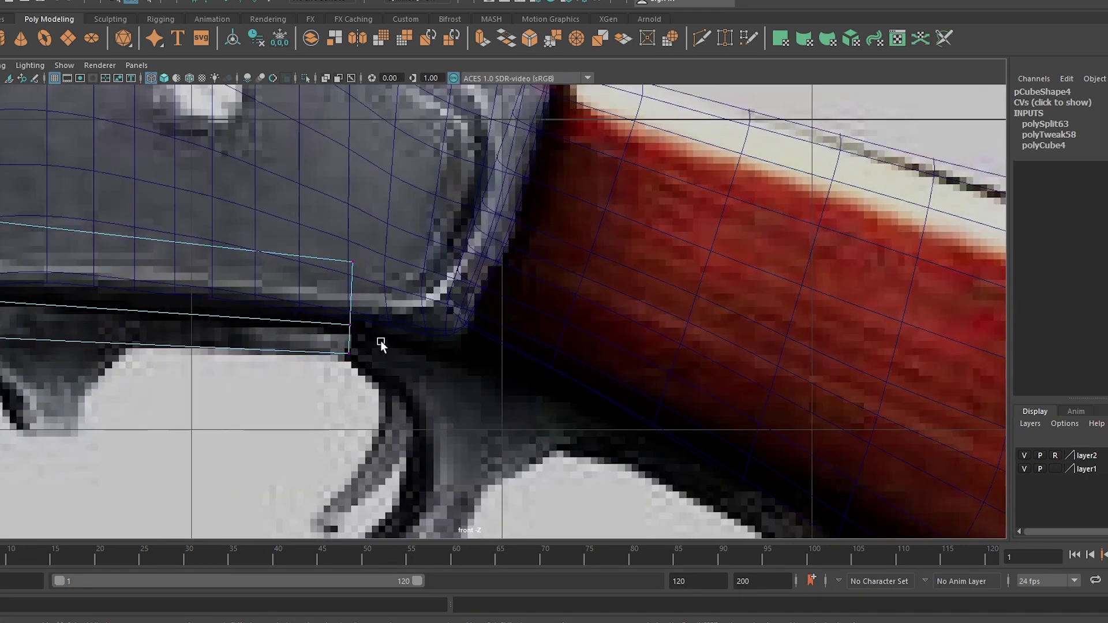
pyautogui.moveTo(362, 274); pyautogui.dragTo(439, 306)
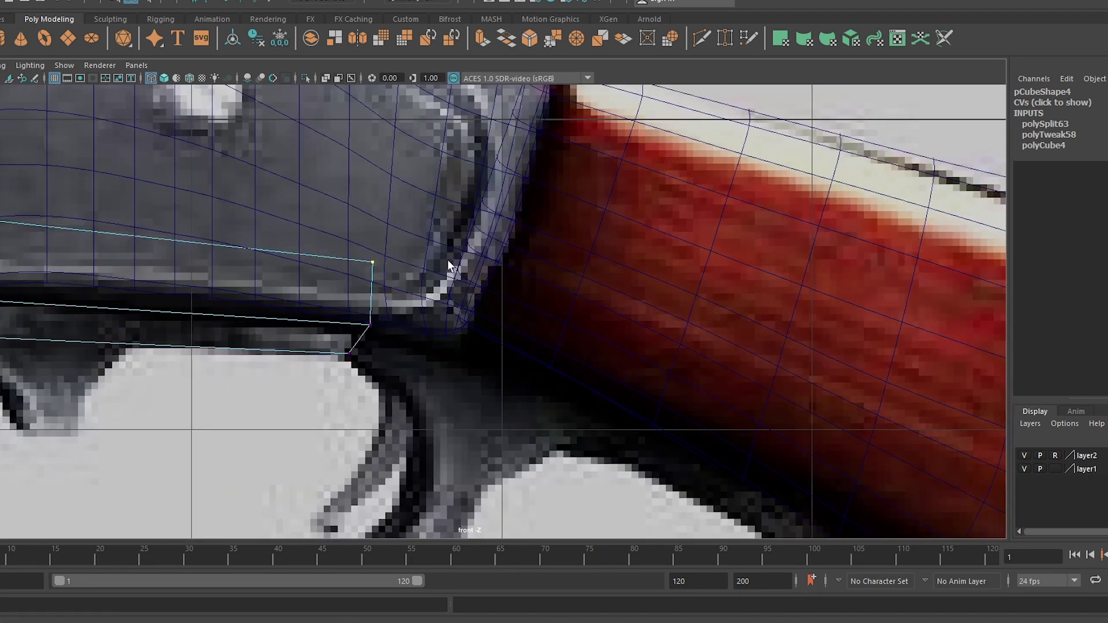
pyautogui.keyDown('alt'); pyautogui.moveTo(448, 265); pyautogui.dragTo(325, 285, button='right'); pyautogui.keyUp('alt')
pyautogui.moveTo(369, 267); pyautogui.dragTo(503, 272)
pyautogui.scroll(-5, 351, 328)
pyautogui.scroll(5, 317, 321)
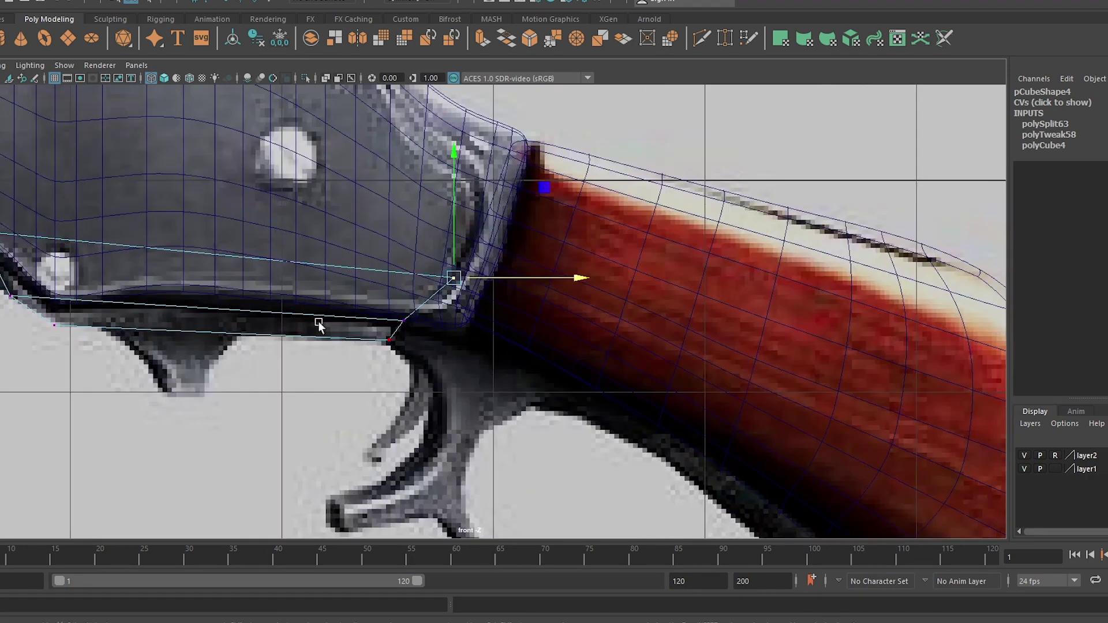
pyautogui.keyDown('ctrl'); pyautogui.click(234, 334); pyautogui.keyUp('ctrl')
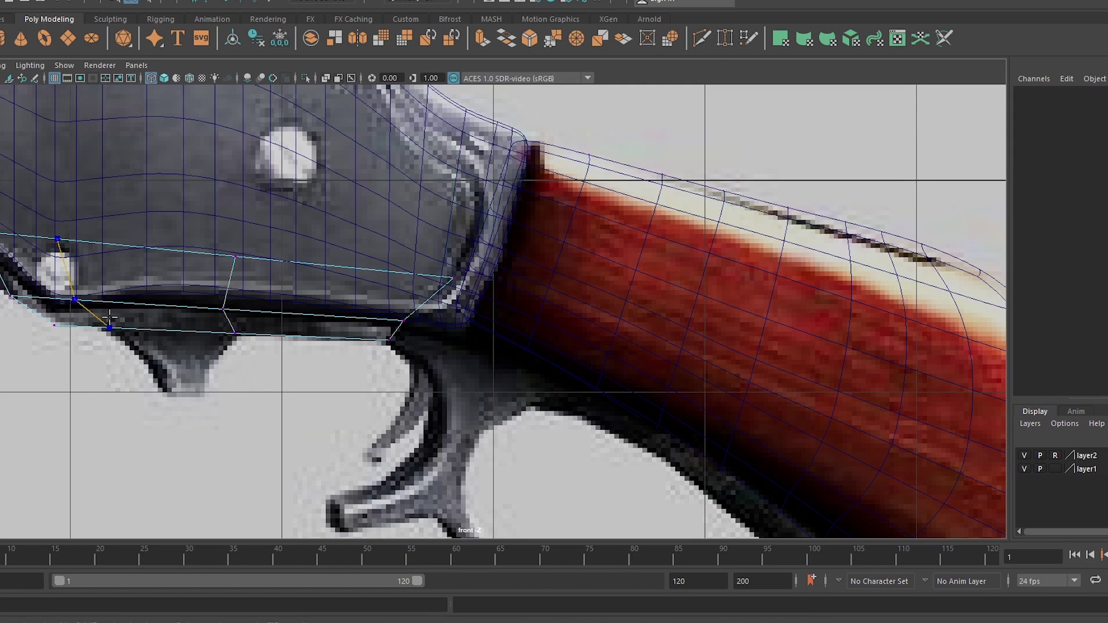
pyautogui.keyDown('ctrl'); pyautogui.click(5, 272); pyautogui.keyUp('ctrl')
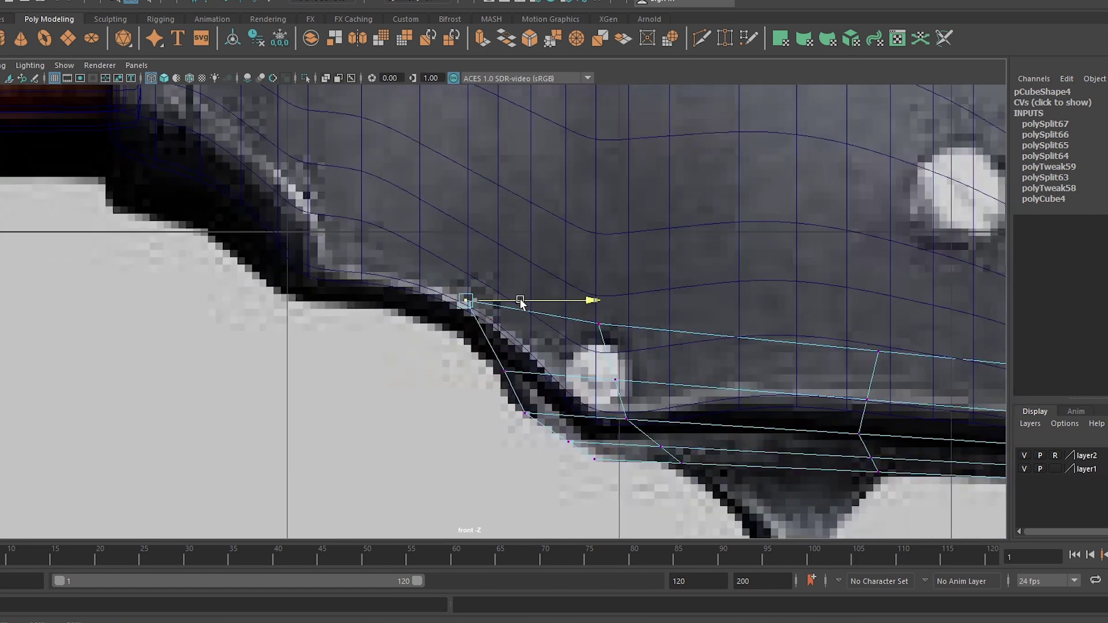
# - Cut an edge loop along the receiver's underside near the trigger area
pyautogui.click(506, 368)
pyautogui.moveTo(525, 352); pyautogui.dragTo(610, 416, button='middle')
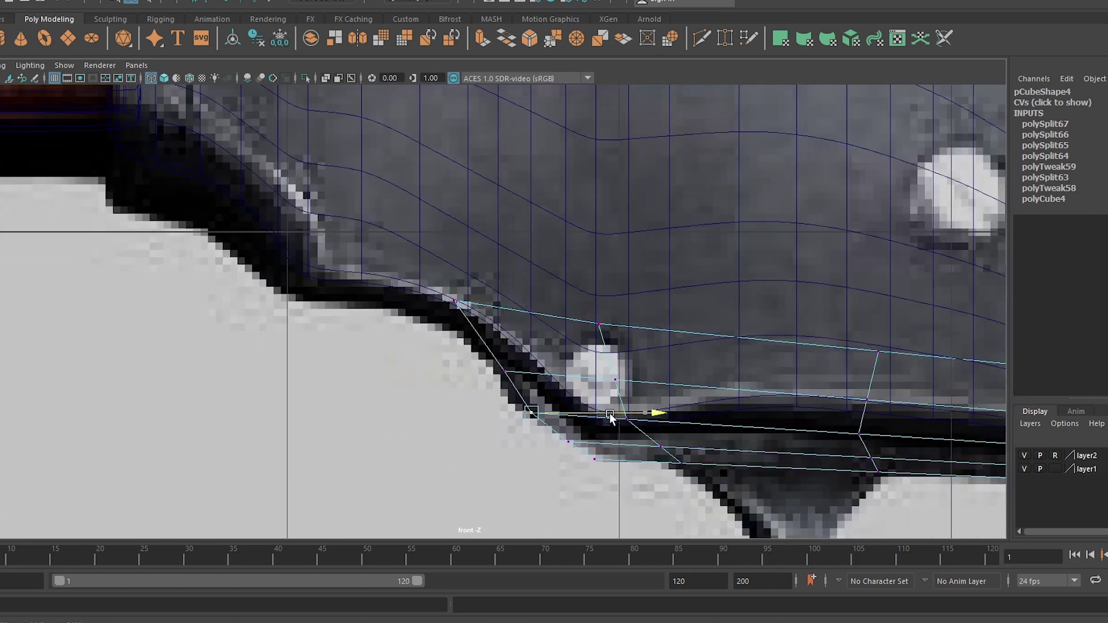
pyautogui.hotkey('ctrl', 'z')
pyautogui.moveTo(568, 433); pyautogui.dragTo(657, 460)
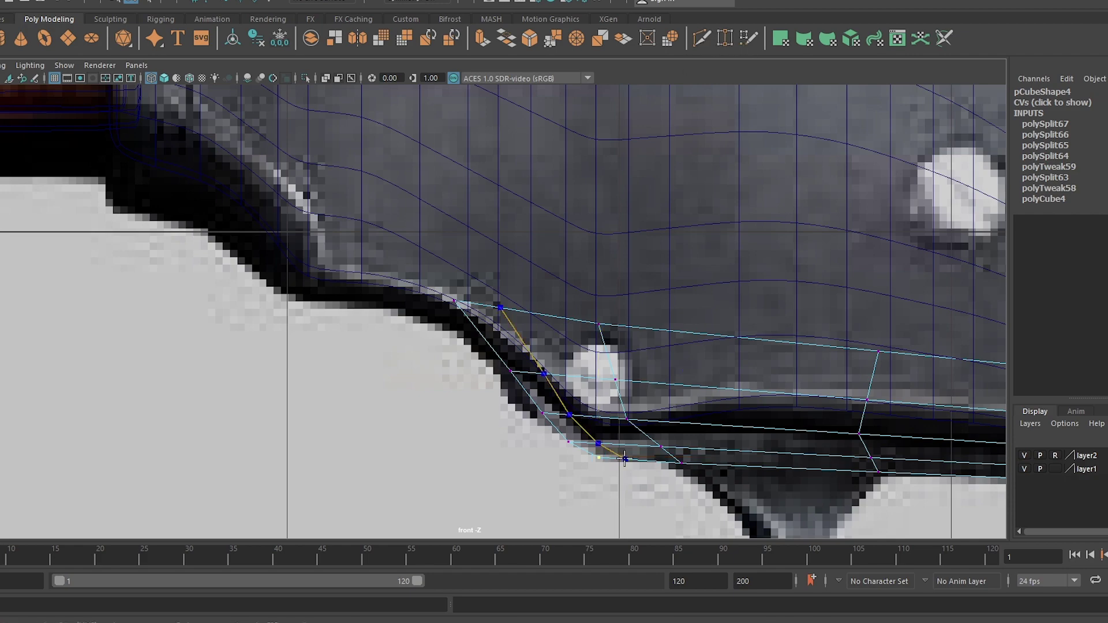
pyautogui.click(625, 459)
pyautogui.press('Return')
pyautogui.scroll(-5, 600, 409)
pyautogui.scroll(5, 469, 265)
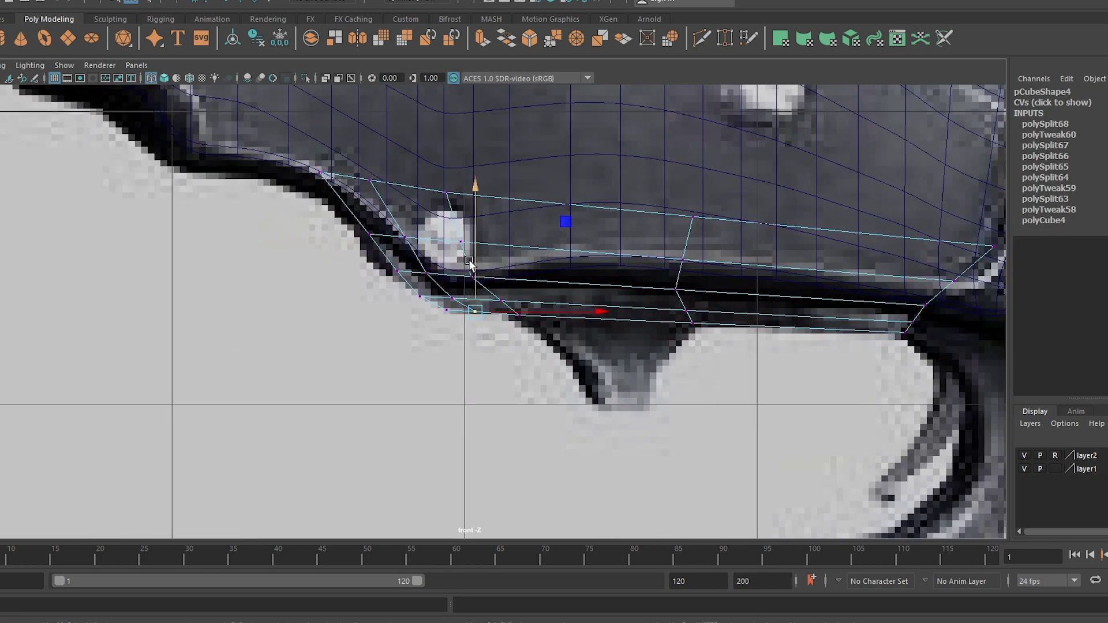
pyautogui.scroll(-5, 549, 326)
pyautogui.scroll(5, 577, 368)
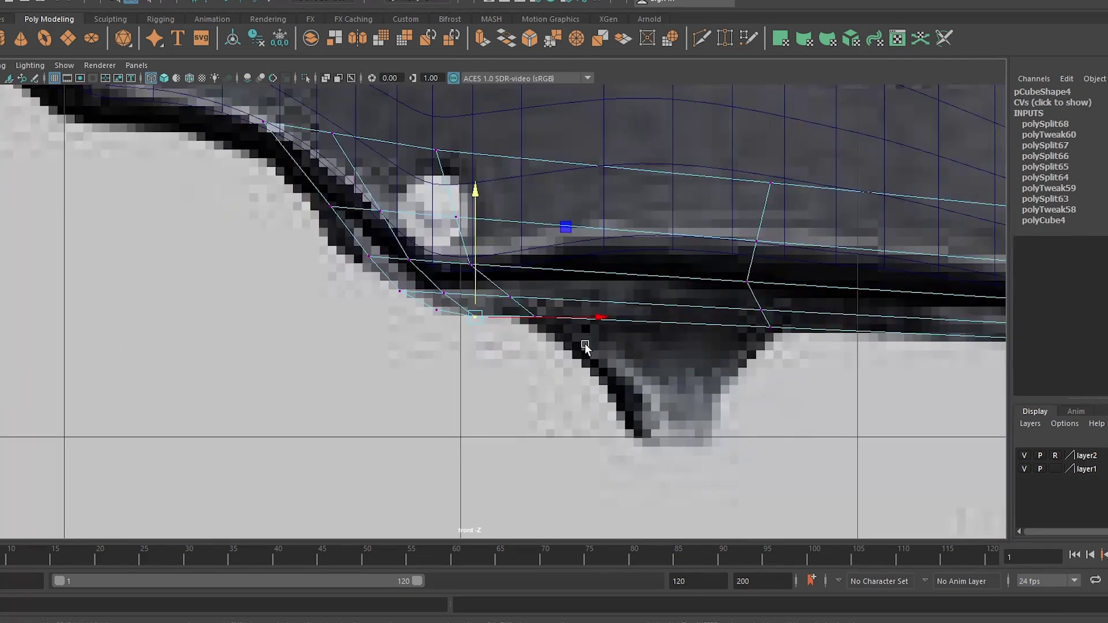
pyautogui.scroll(-3, 584, 344)
pyautogui.scroll(-2, 760, 372)
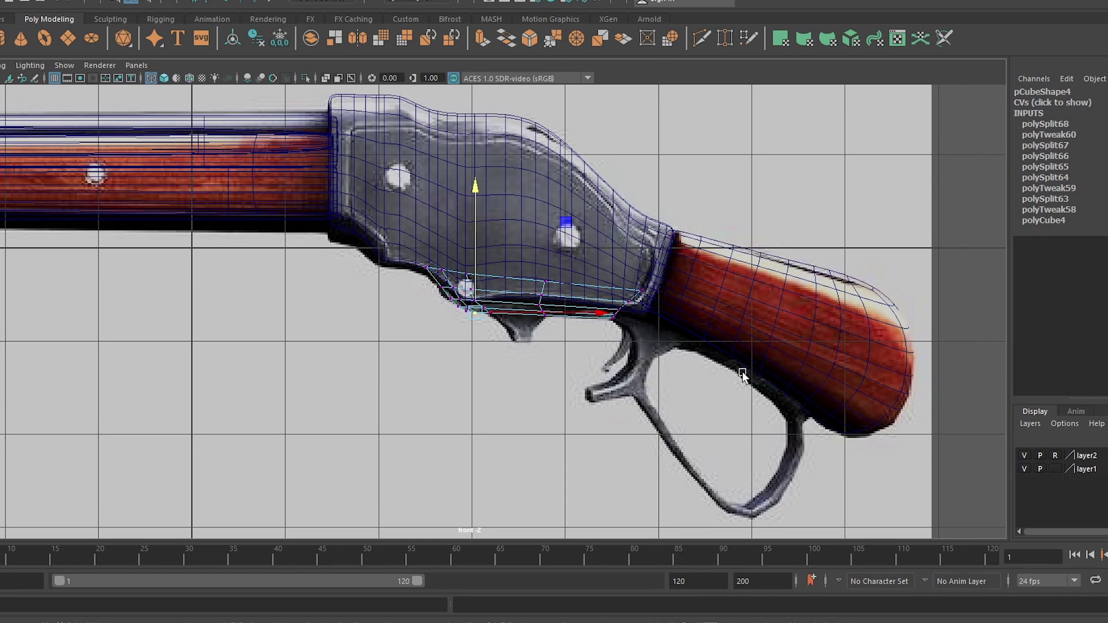
pyautogui.scroll(-5, 742, 376)
pyautogui.scroll(8, 519, 288)
pyautogui.press('F11')
# - Extrude the receiver's bottom face down twice to form the pointed lug toward its tip
pyautogui.click(549, 312)
pyautogui.scroll(-3, 656, 288)
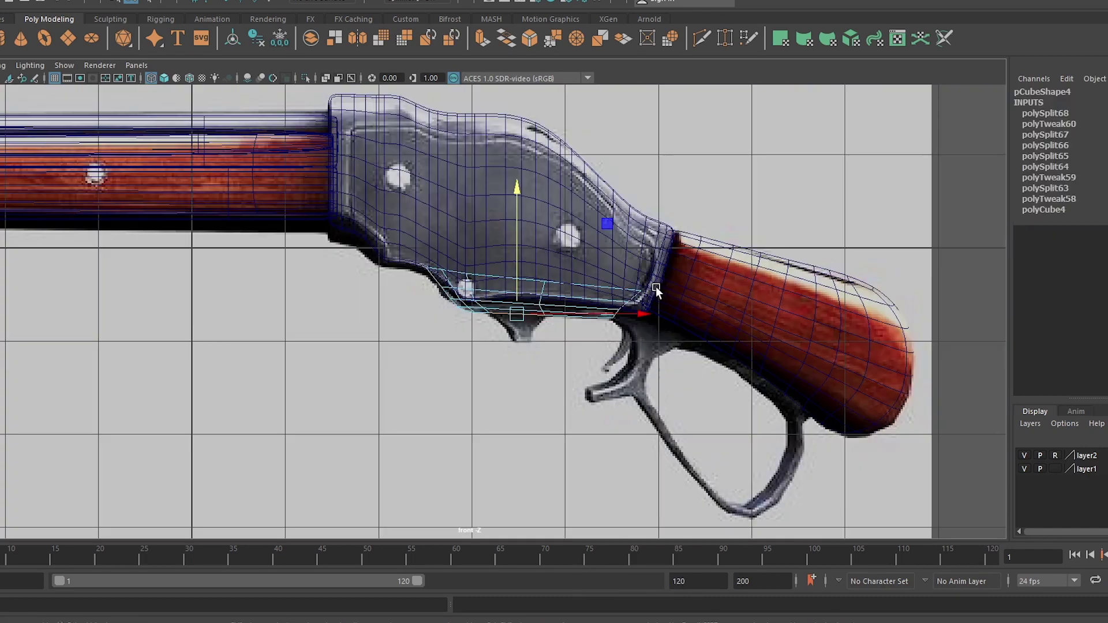
pyautogui.hotkey('ctrl', 'e')
pyautogui.moveTo(594, 375); pyautogui.dragTo(521, 401)
pyautogui.scroll(5, 521, 400)
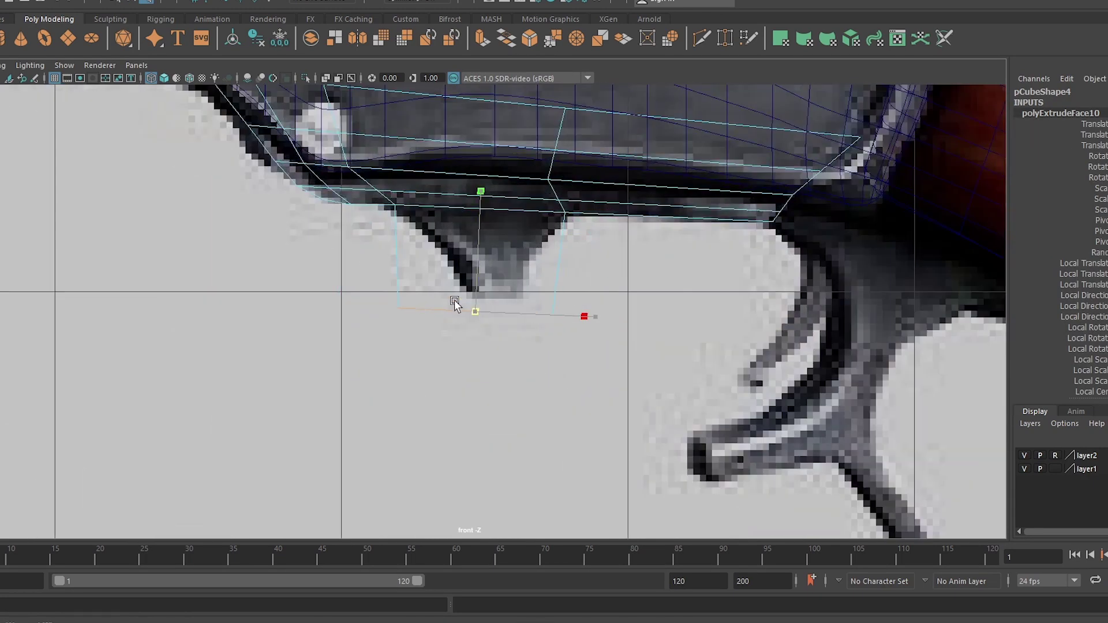
pyautogui.press('w')
pyautogui.moveTo(541, 334); pyautogui.dragTo(541, 269, button='middle')
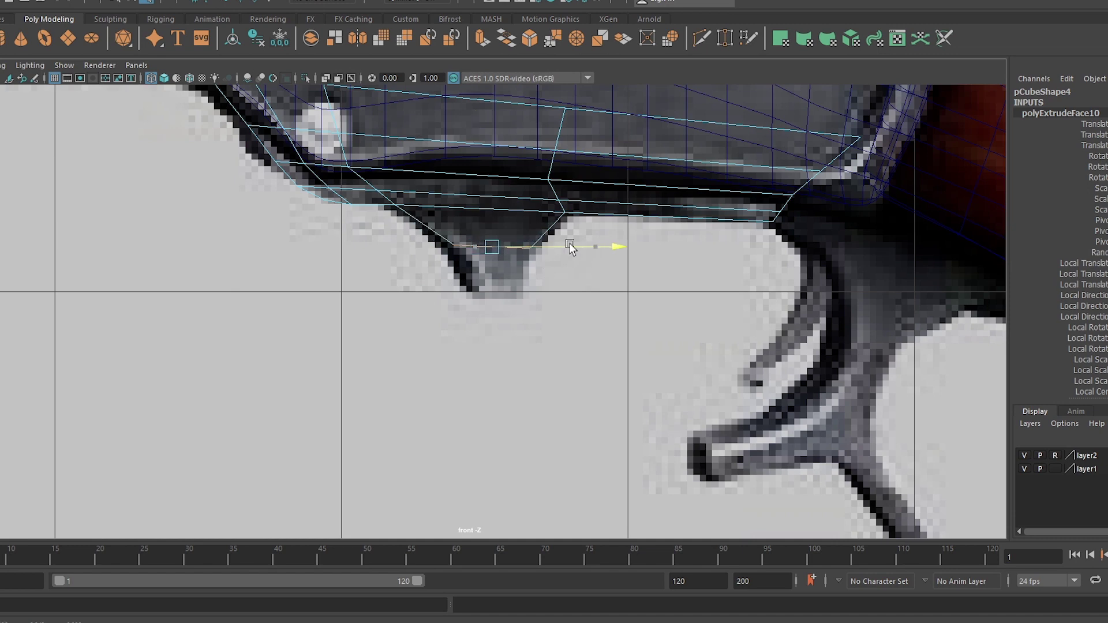
pyautogui.hotkey('ctrl', 'e')
pyautogui.press('w')
pyautogui.moveTo(493, 307); pyautogui.dragTo(495, 328, button='middle')
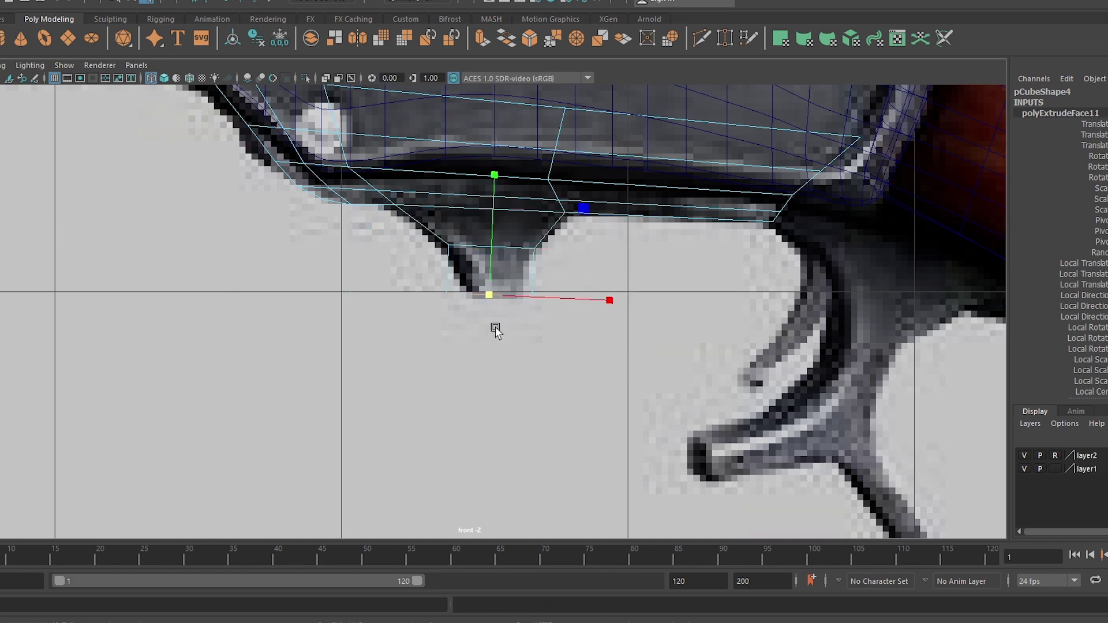
pyautogui.scroll(2, 591, 294)
pyautogui.scroll(-2, 592, 277)
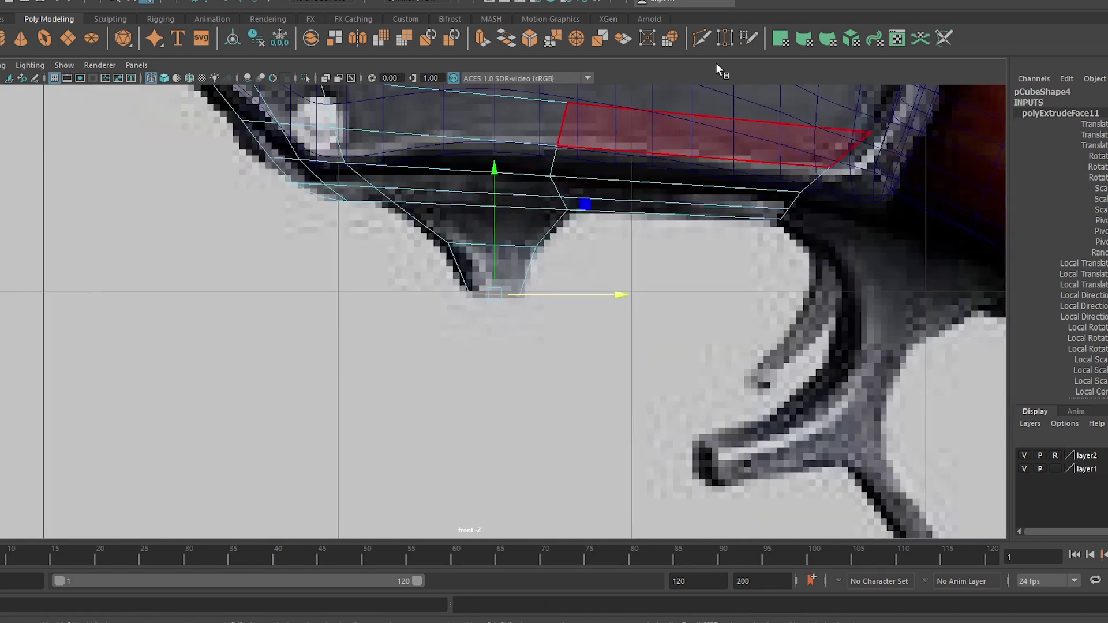
# - Cut new edges through the lug with Multi-Cut and switch to vertex selection
pyautogui.click(701, 38)
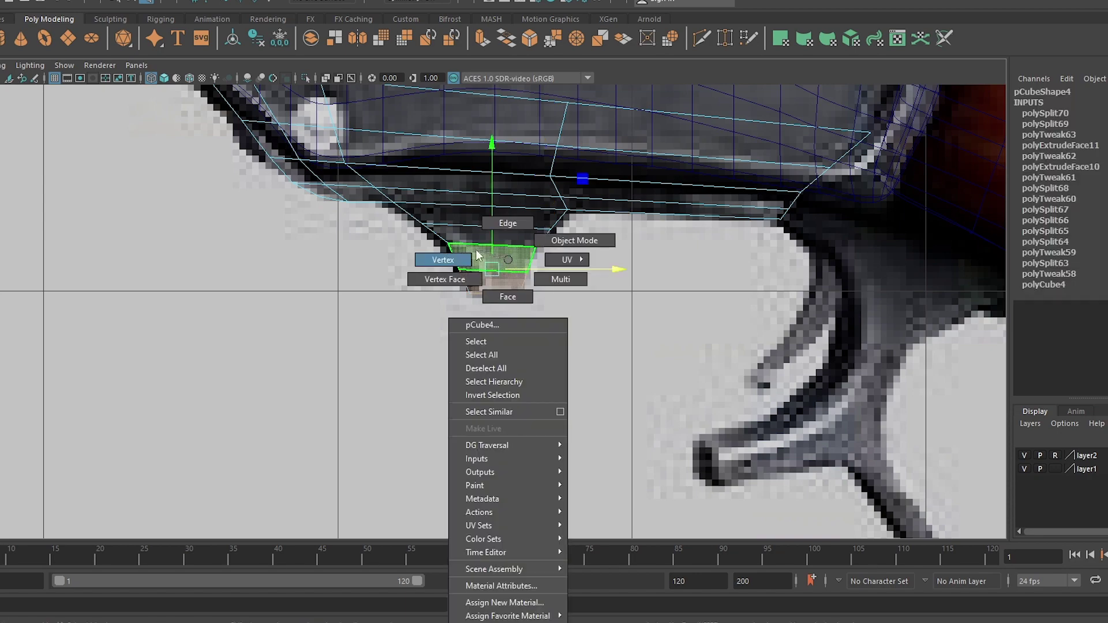
pyautogui.moveTo(547, 287); pyautogui.dragTo(451, 269, button='right')
pyautogui.click(528, 271)
pyautogui.scroll(3, 630, 323)
# - Shift the lug's right-side vertices outward onto the reference outline
pyautogui.click(620, 229)
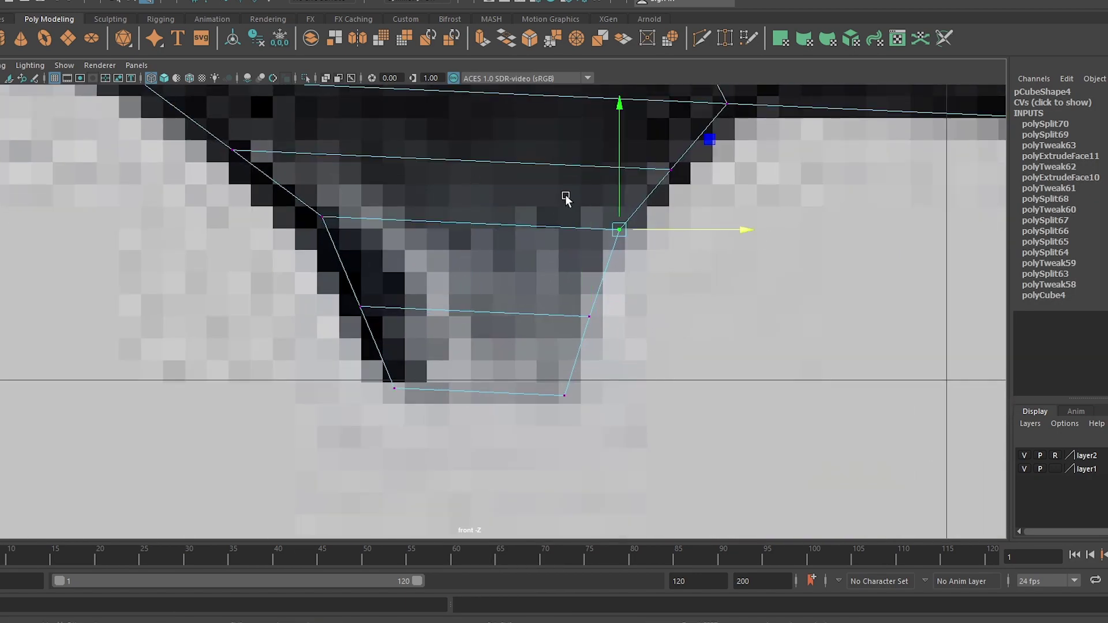
pyautogui.moveTo(842, 186); pyautogui.dragTo(853, 185, button='middle')
pyautogui.click(670, 170)
pyautogui.moveTo(761, 167); pyautogui.dragTo(766, 166, button='middle')
pyautogui.click(727, 103)
pyautogui.scroll(-5, 790, 103)
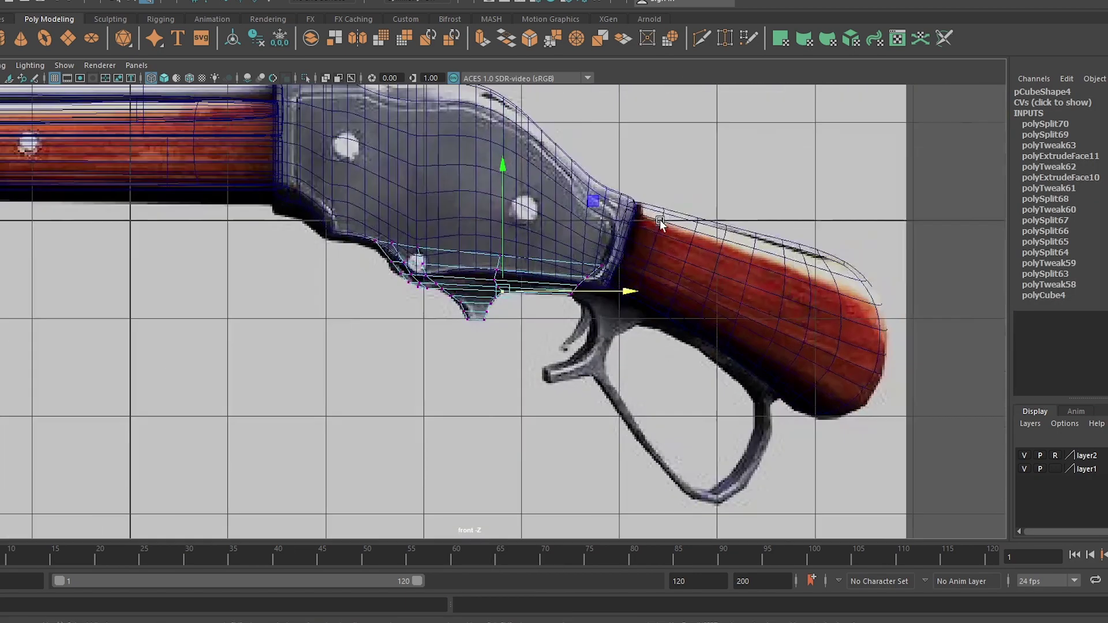
pyautogui.scroll(4, 712, 168)
# - Move the lug's left-side vertices left onto the reference edge
pyautogui.click(375, 250)
pyautogui.moveTo(404, 250); pyautogui.dragTo(380, 250, button='middle')
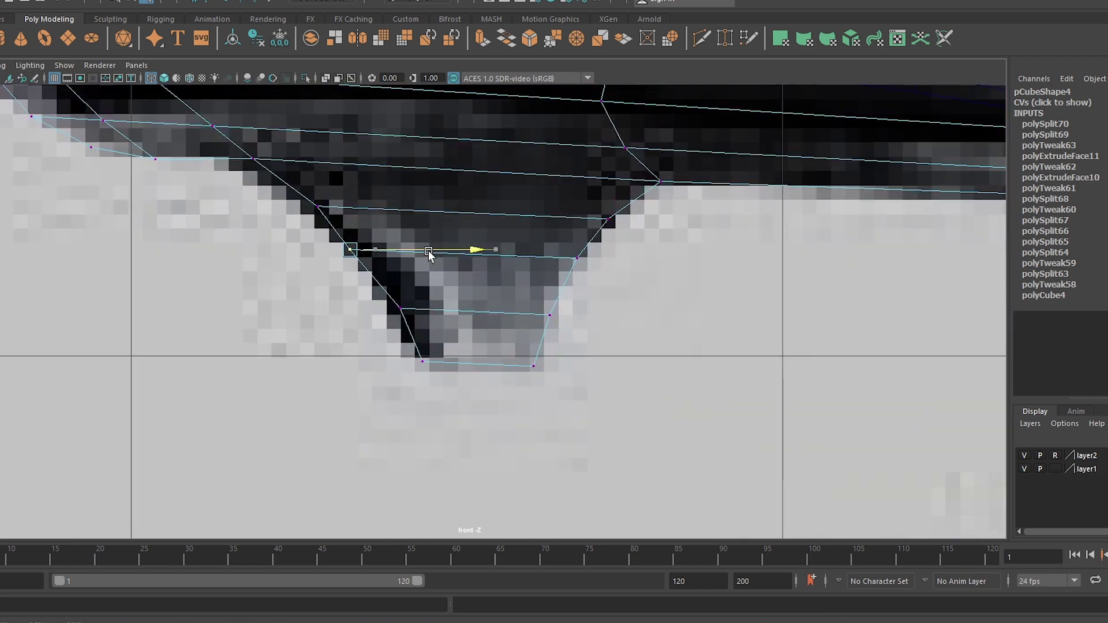
pyautogui.click(317, 206)
pyautogui.moveTo(391, 191); pyautogui.dragTo(381, 191, button='middle')
pyautogui.click(253, 158)
pyautogui.moveTo(306, 163); pyautogui.dragTo(295, 163, button='middle')
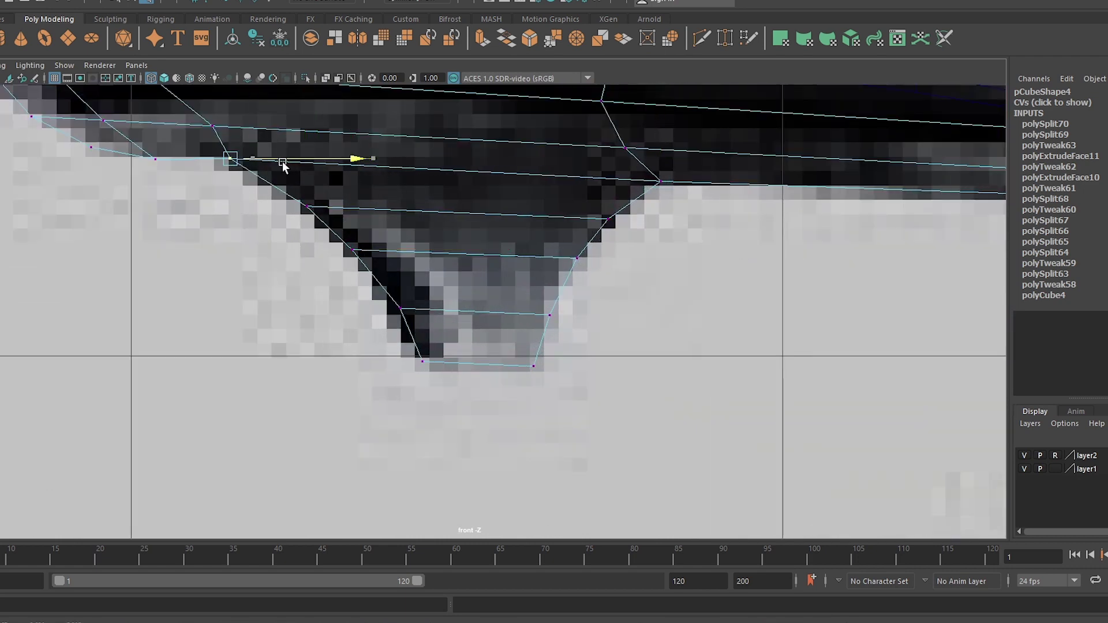
pyautogui.moveTo(382, 207); pyautogui.dragTo(378, 207, button='middle')
pyautogui.click(400, 308)
pyautogui.moveTo(413, 375); pyautogui.dragTo(428, 357)
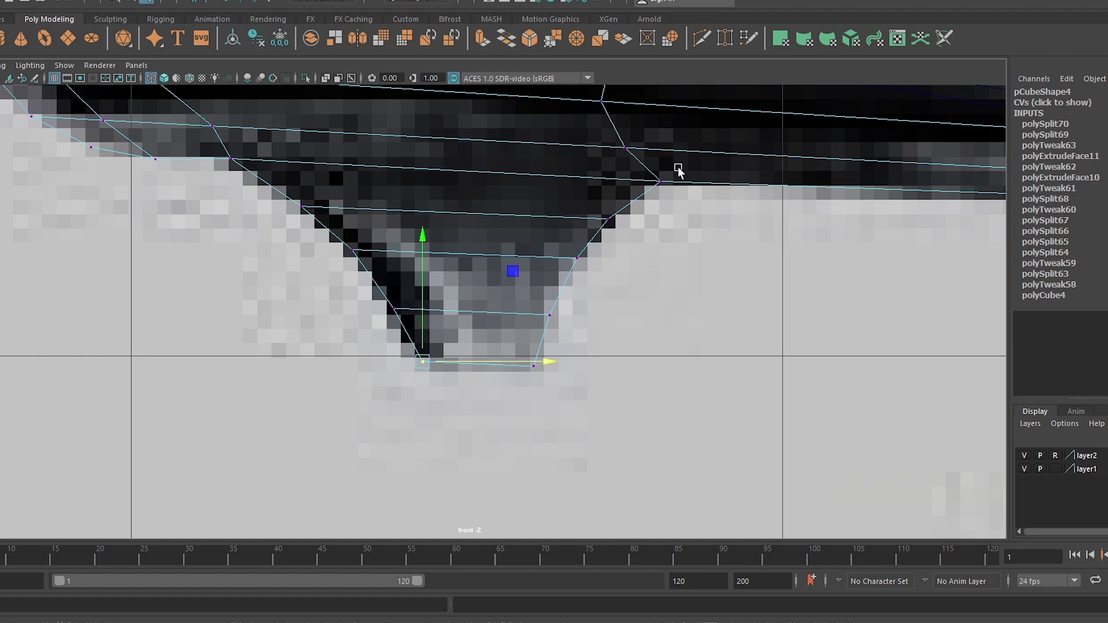
# - Insert Multi-Cut edge loops across the underside, including near the rear, and raise their vertices
pyautogui.click(704, 41)
pyautogui.scroll(-5, 502, 312)
pyautogui.scroll(5, 626, 279)
pyautogui.keyDown('ctrl'); pyautogui.click(675, 231); pyautogui.keyUp('ctrl')
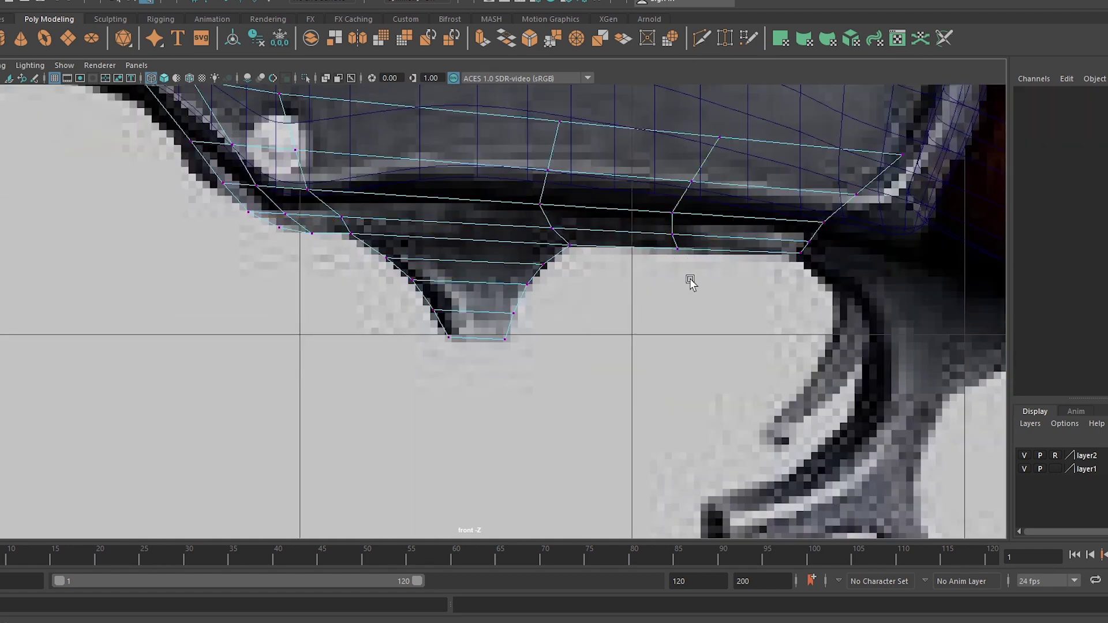
pyautogui.moveTo(677, 199); pyautogui.dragTo(677, 187)
pyautogui.moveTo(810, 265); pyautogui.dragTo(809, 248)
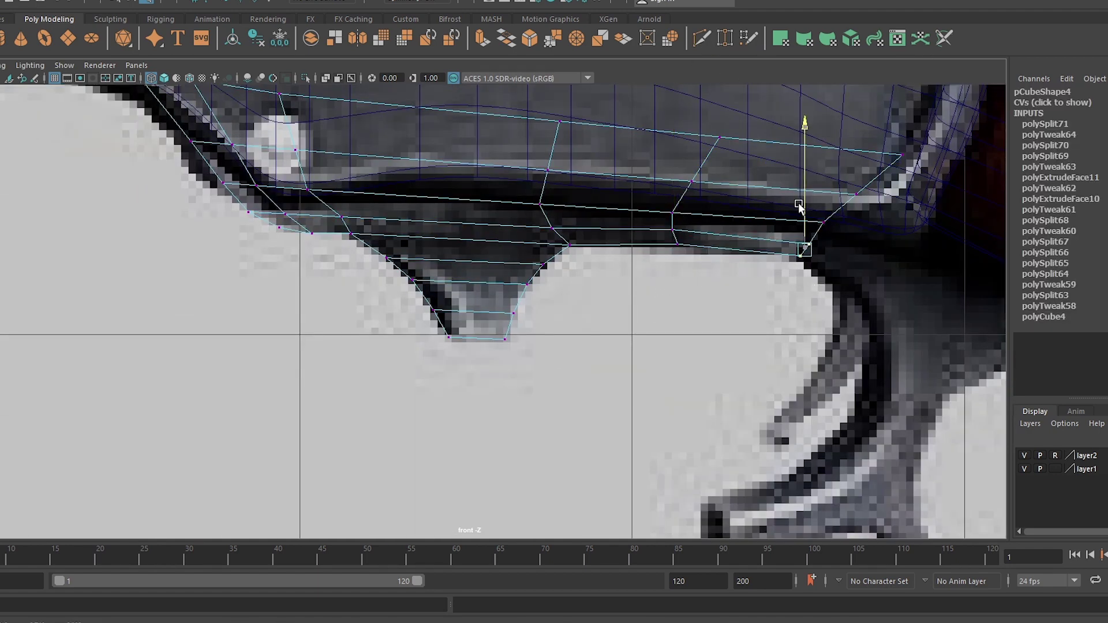
pyautogui.keyDown('ctrl'); pyautogui.click(748, 239); pyautogui.keyUp('ctrl')
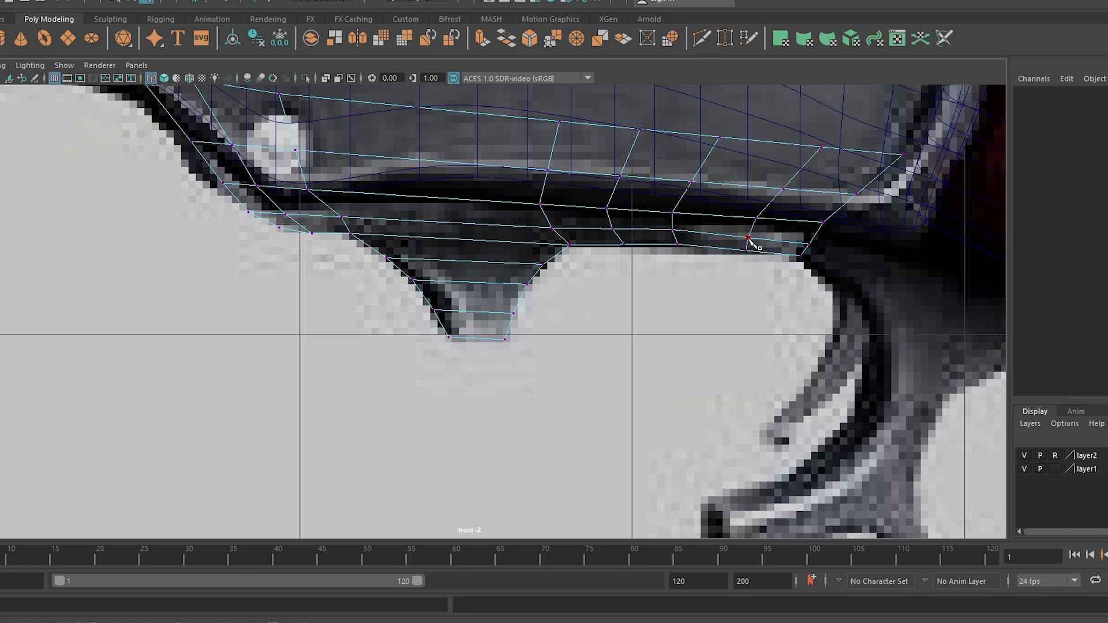
pyautogui.moveTo(746, 274); pyautogui.dragTo(744, 199)
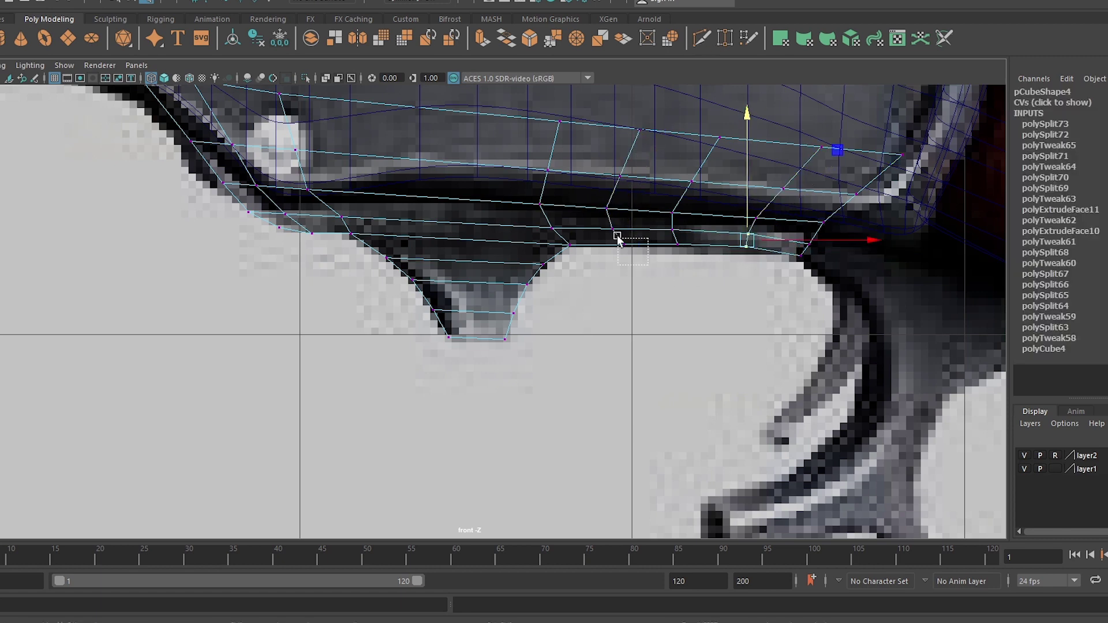
# - Adjust the underside vertices along the reference outline, undoing the last nudge
pyautogui.moveTo(617, 238); pyautogui.dragTo(616, 237)
pyautogui.moveTo(698, 275); pyautogui.dragTo(671, 186)
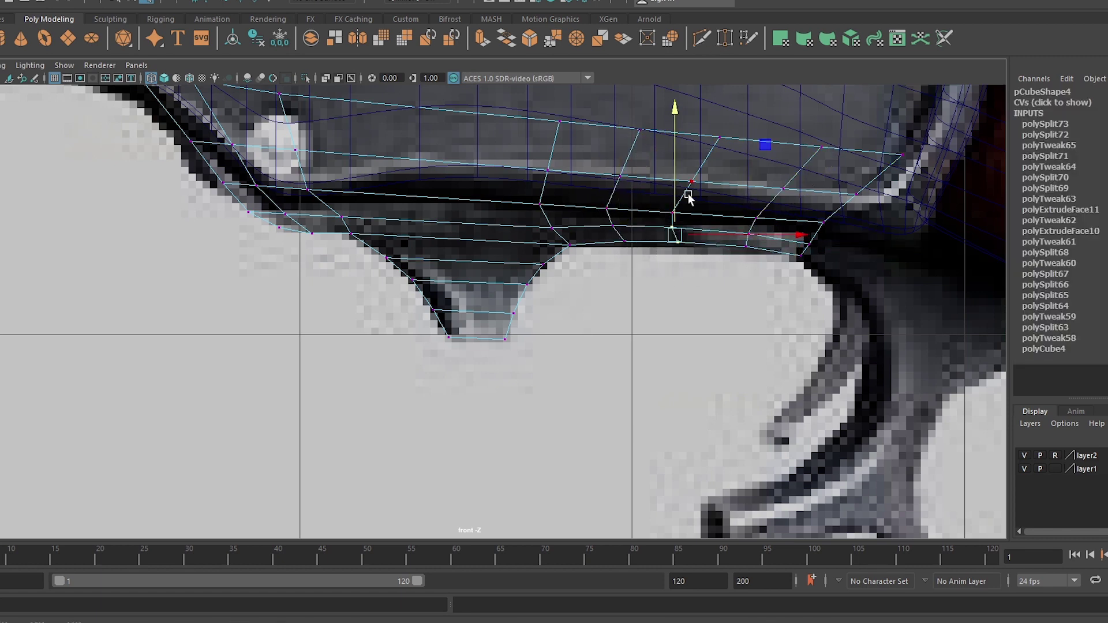
pyautogui.moveTo(559, 237); pyautogui.dragTo(560, 238)
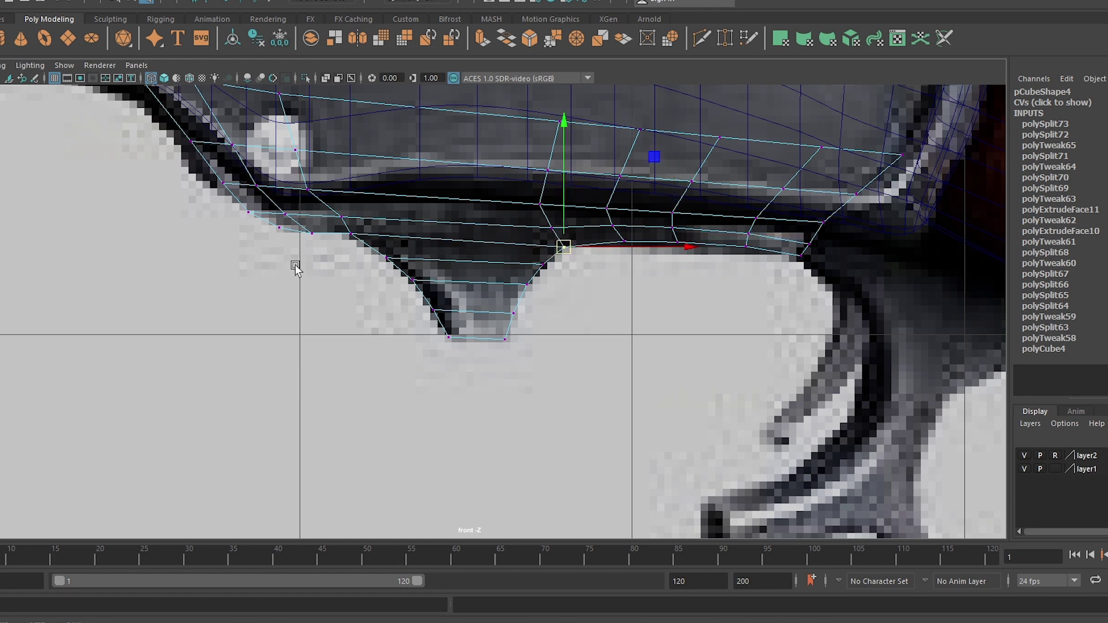
pyautogui.moveTo(334, 225); pyautogui.dragTo(363, 240)
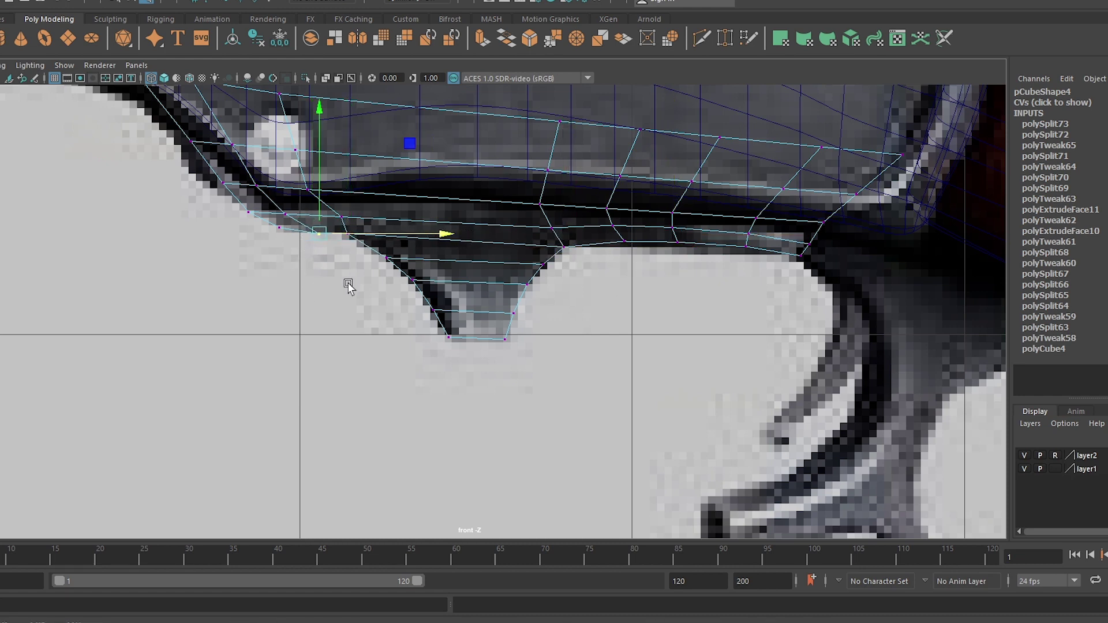
pyautogui.scroll(-5, 348, 230)
pyautogui.scroll(5, 348, 176)
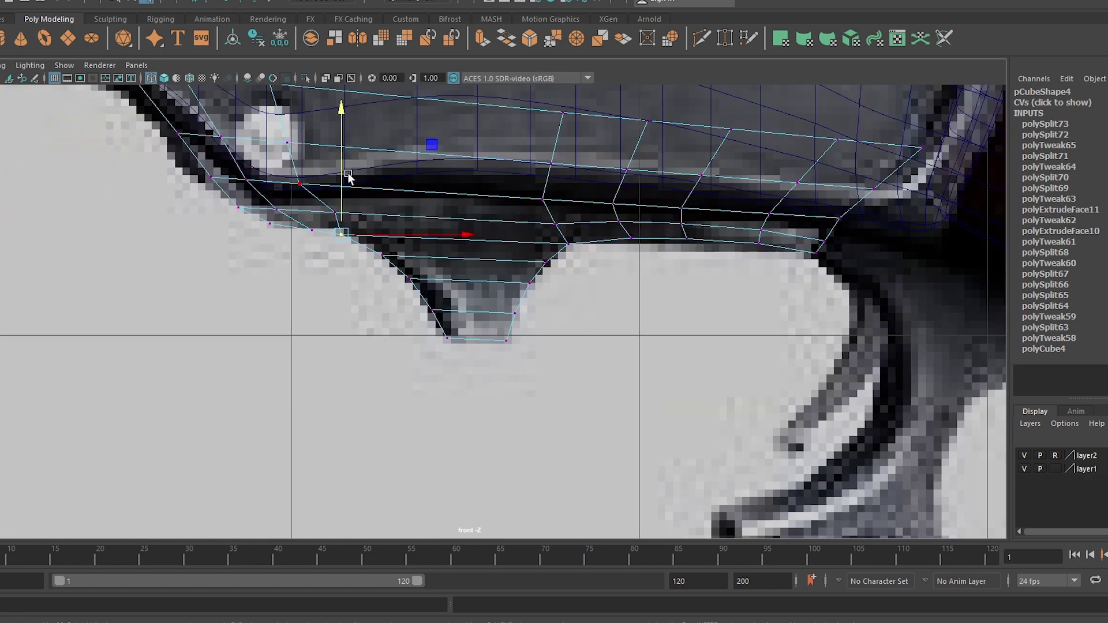
pyautogui.hotkey('ctrl', 'z')
pyautogui.hotkey('ctrl', 'z')
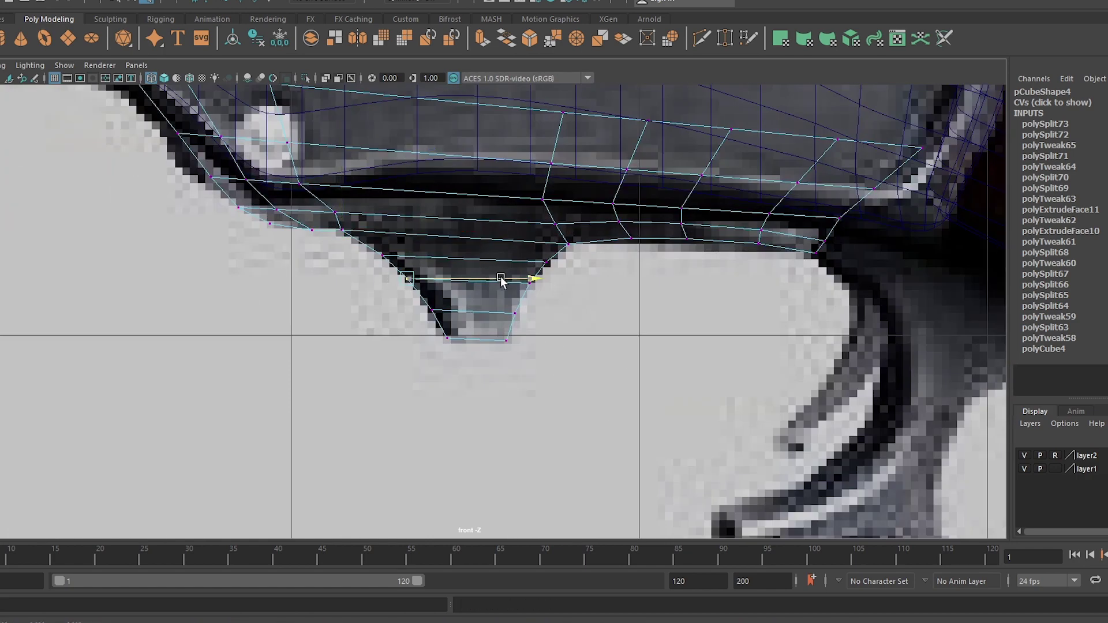
# - Refit the lug's left and front-slope vertices and add another edge loop near the front slope
pyautogui.click(447, 338)
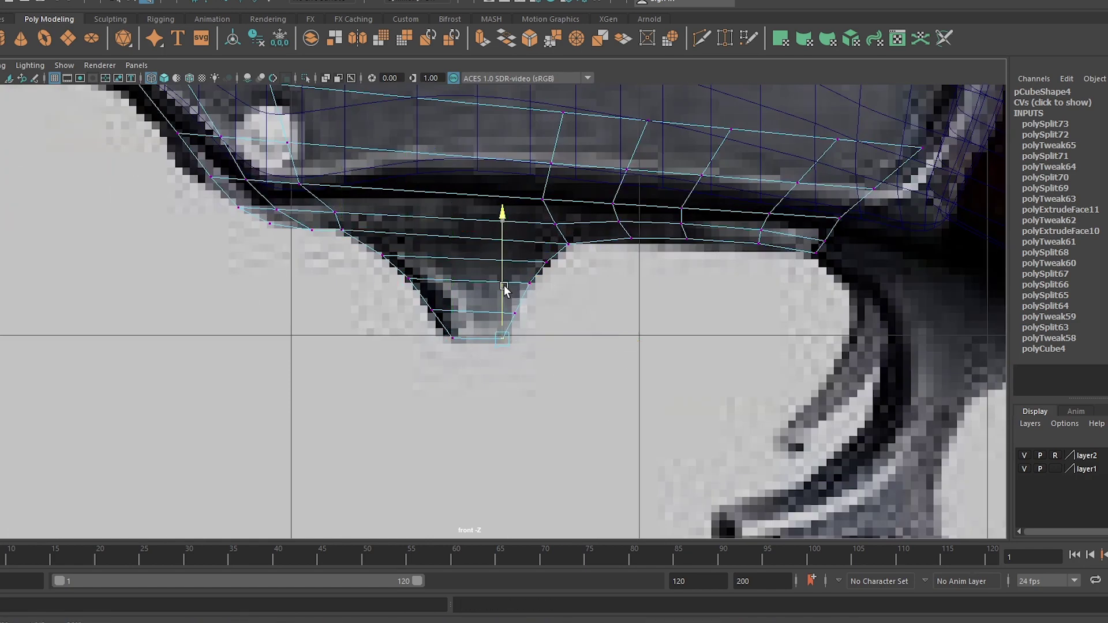
pyautogui.click(408, 280)
pyautogui.scroll(-3, 803, 276)
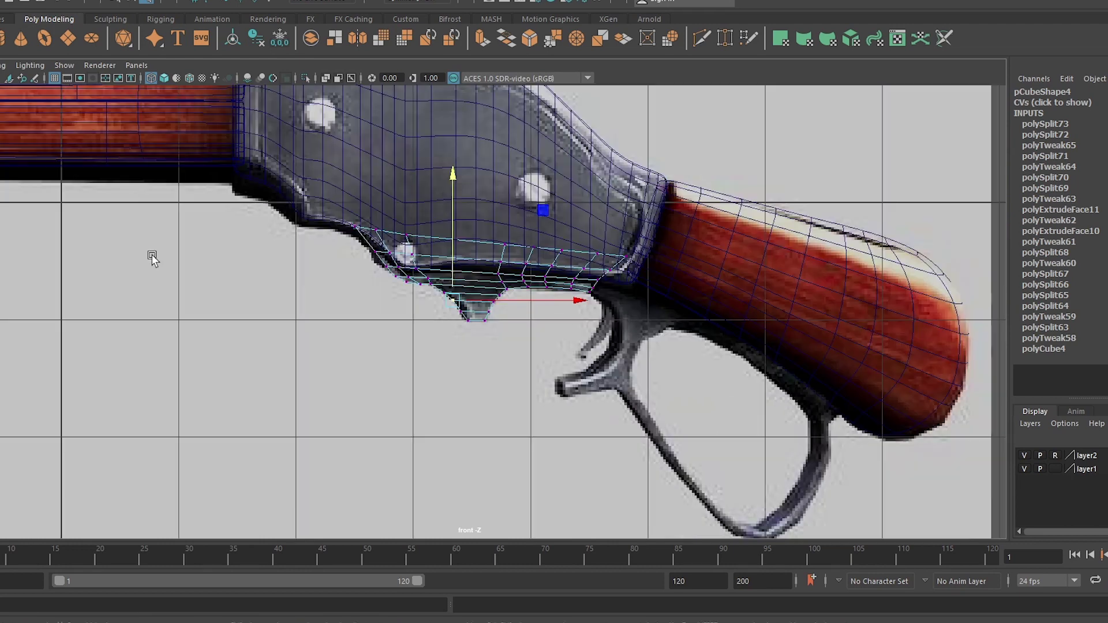
pyautogui.scroll(3, 154, 255)
pyautogui.click(331, 205)
pyautogui.click(236, 165)
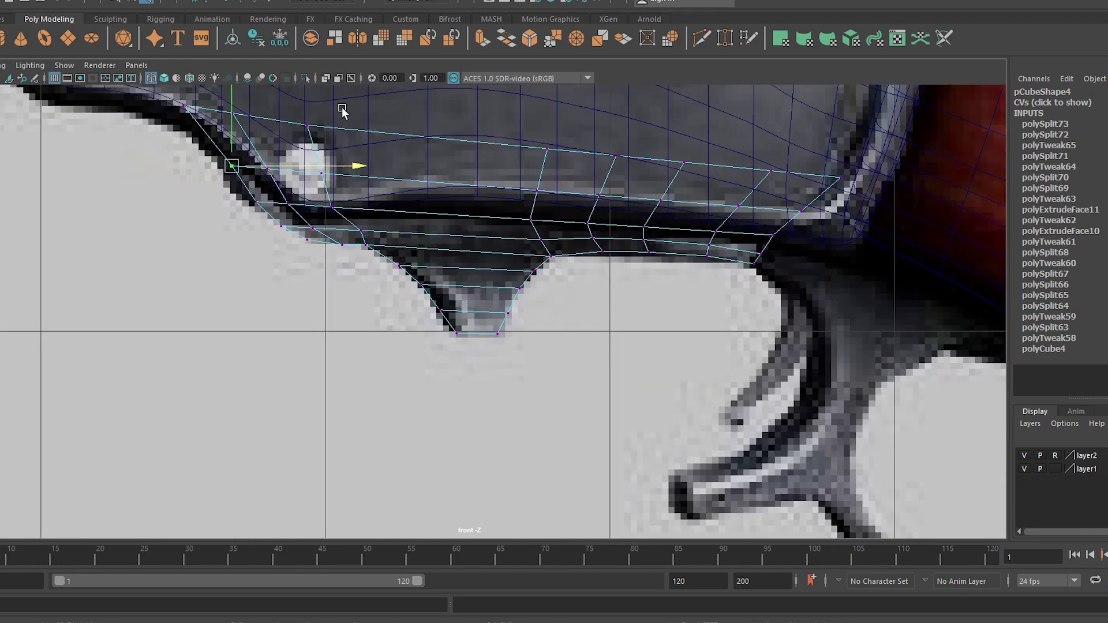
pyautogui.keyDown('ctrl'); pyautogui.click(218, 149); pyautogui.keyUp('ctrl')
pyautogui.moveTo(232, 135); pyautogui.dragTo(282, 143, button='middle')
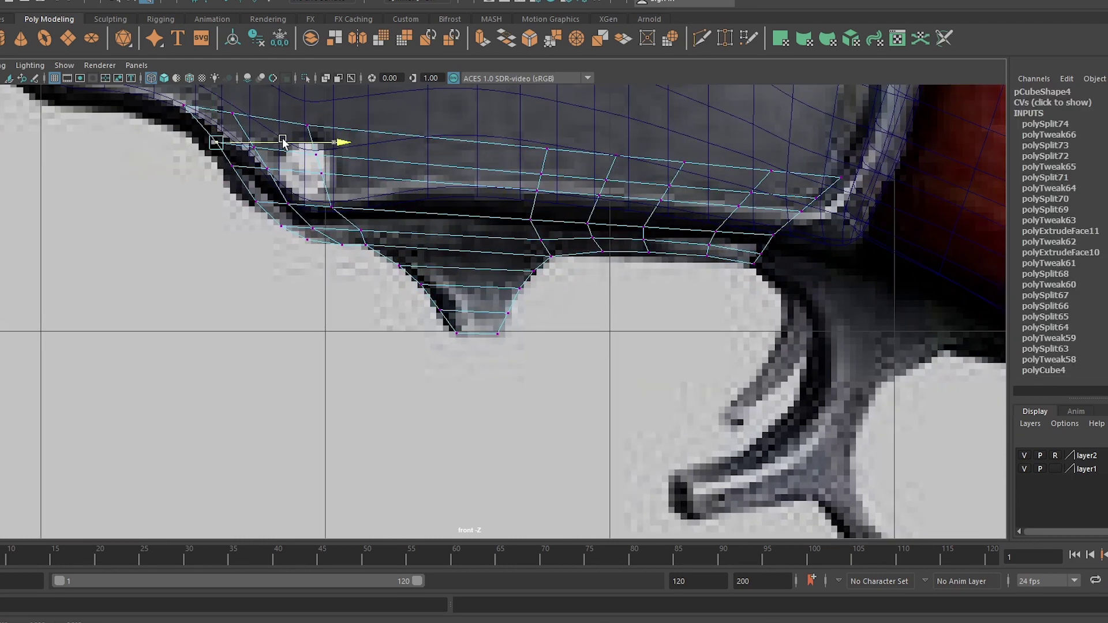
# - Orbit to the trigger area and select the end faces of the guard loop
pyautogui.click(744, 283)
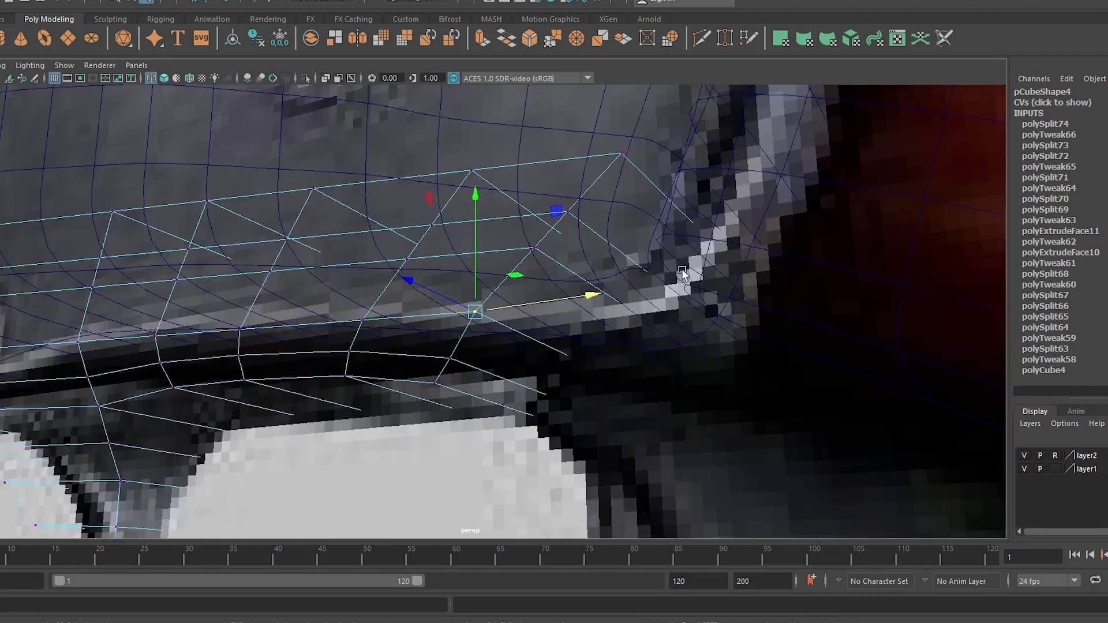
pyautogui.keyDown('alt'); pyautogui.moveTo(745, 283); pyautogui.dragTo(520, 300); pyautogui.keyUp('alt')
pyautogui.rightClick(528, 307)
pyautogui.hotkey('ctrl', 'z')
pyautogui.press('1')
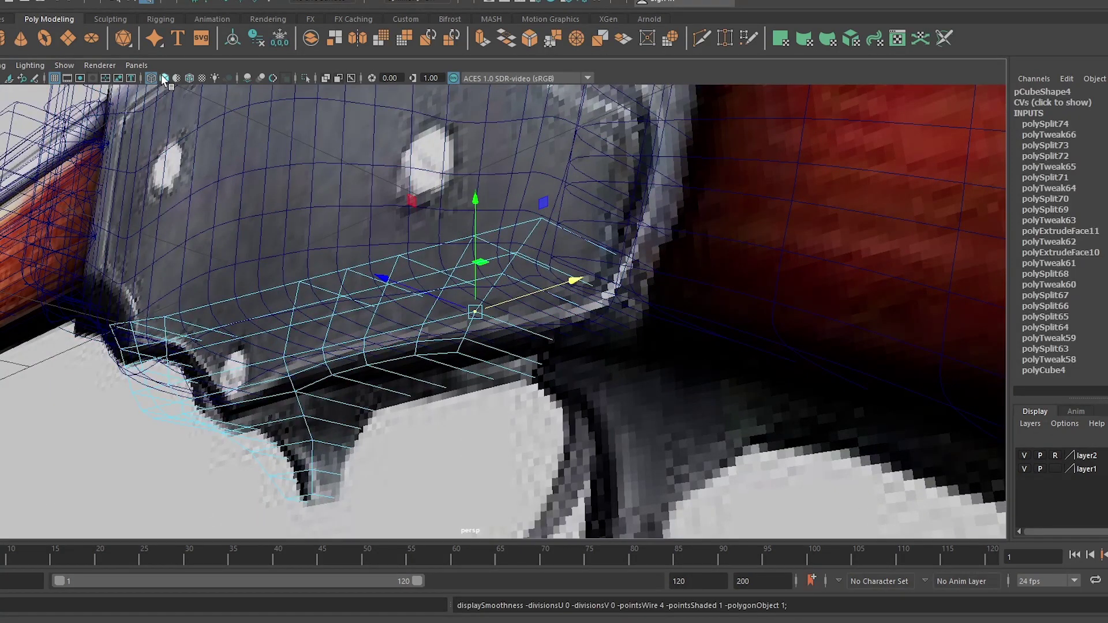
pyautogui.press('3')
pyautogui.moveTo(503, 340); pyautogui.dragTo(504, 363, button='right')
pyautogui.click(508, 346)
pyautogui.press('1')
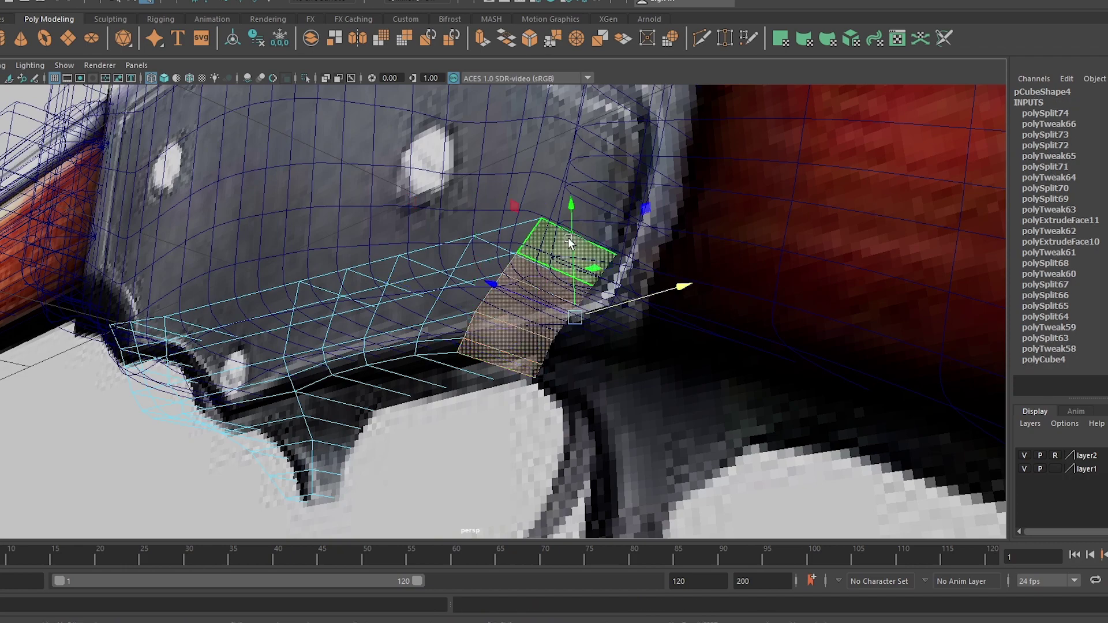
# - Extrude the end faces twice, pulling them out along the guard curve
pyautogui.scroll(-5, 760, 257)
pyautogui.hotkey('ctrl', 'e')
pyautogui.scroll(8, 532, 374)
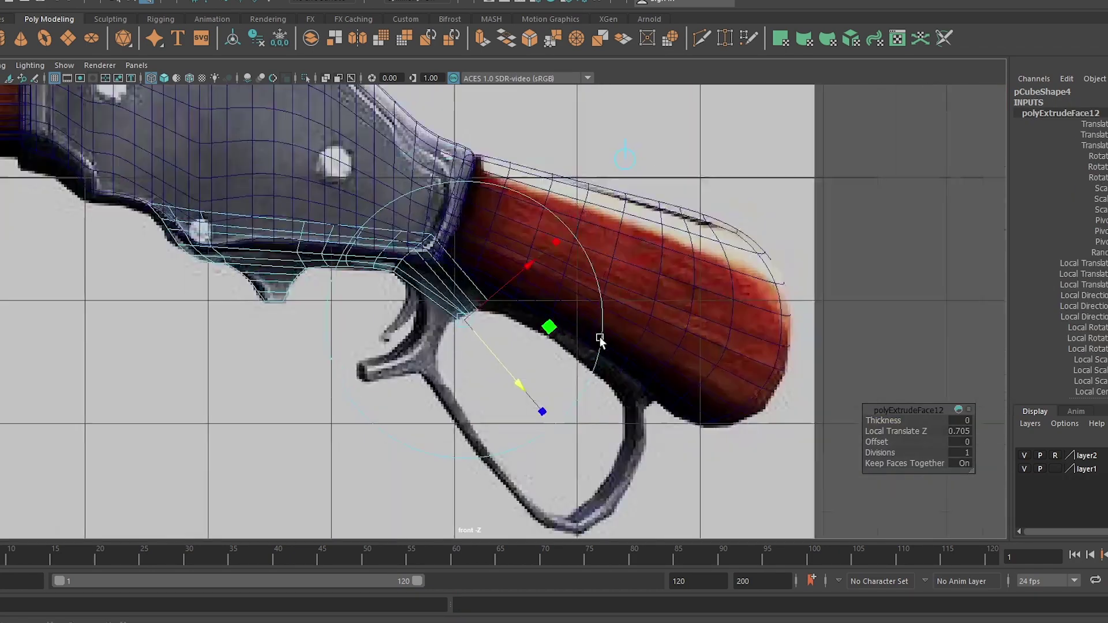
pyautogui.scroll(5, 519, 381)
pyautogui.moveTo(522, 257); pyautogui.dragTo(570, 225)
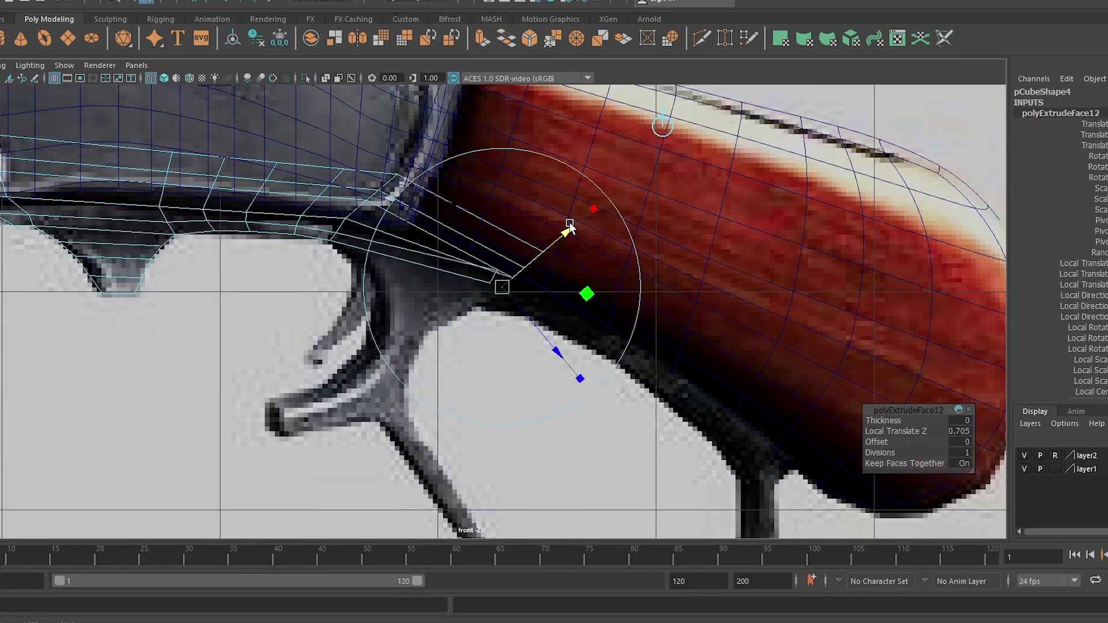
pyautogui.scroll(-3, 544, 280)
pyautogui.scroll(5, 545, 279)
pyautogui.scroll(5, 383, 251)
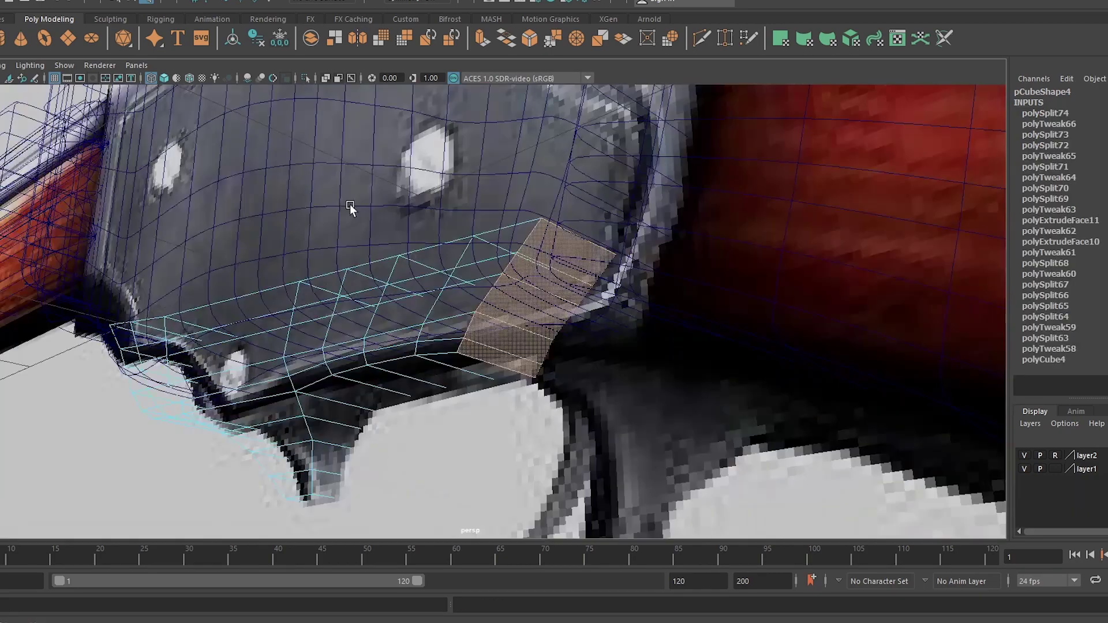
pyautogui.hotkey('ctrl', 'e')
pyautogui.moveTo(550, 379)
pyautogui.keyDown('alt'); pyautogui.mouseDown()
pyautogui.moveTo(586, 354)
pyautogui.moveTo(638, 375)
pyautogui.moveTo(693, 432)
pyautogui.moveTo(732, 407)
pyautogui.moveTo(796, 407)
pyautogui.mouseUp(); pyautogui.keyUp('alt')
pyautogui.scroll(3, 638, 375)
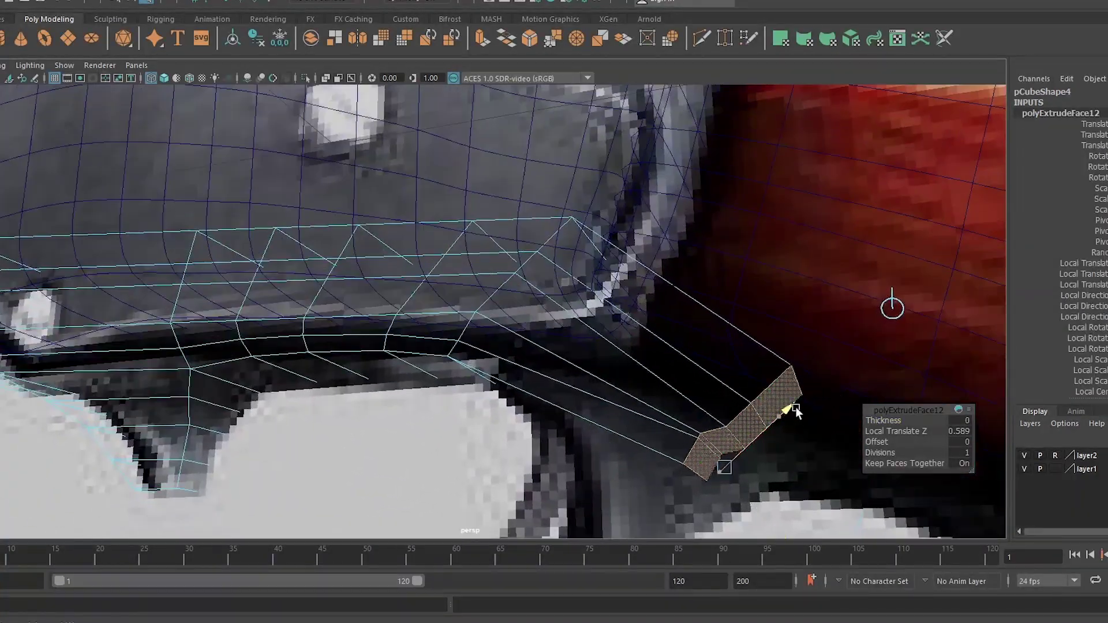
# - In front view, move the extrusion's end vertices down onto the guard outline
pyautogui.click(795, 408)
pyautogui.moveTo(697, 366); pyautogui.dragTo(687, 425)
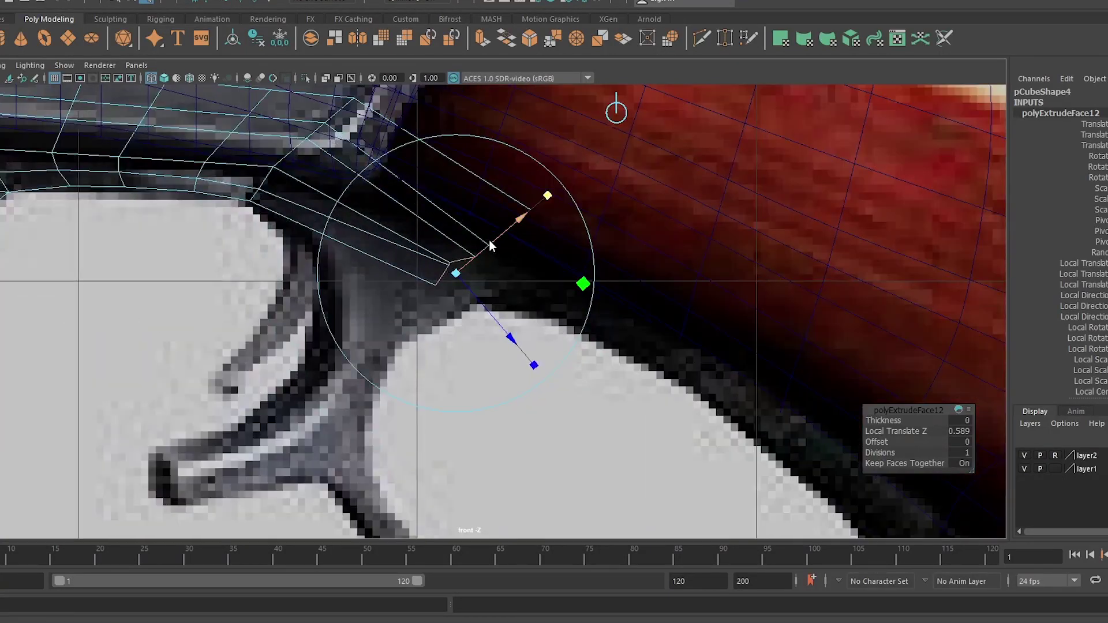
pyautogui.scroll(2, 490, 246)
pyautogui.moveTo(476, 341); pyautogui.dragTo(381, 247)
pyautogui.moveTo(428, 203); pyautogui.dragTo(546, 322)
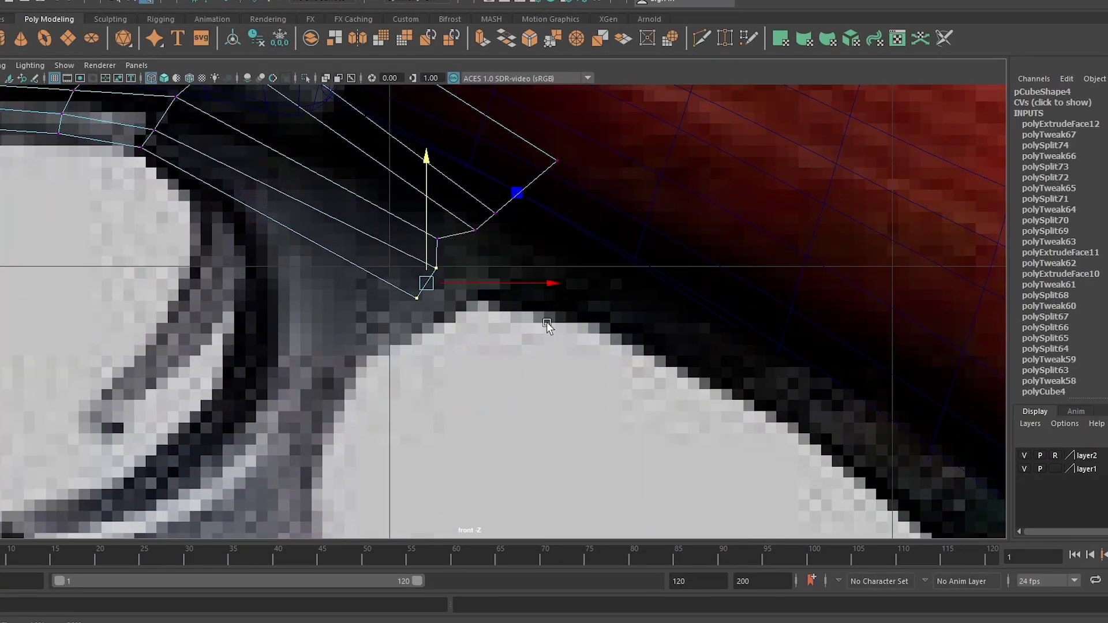
pyautogui.moveTo(484, 289)
pyautogui.mouseDown()
pyautogui.moveTo(549, 250)
pyautogui.moveTo(470, 246)
pyautogui.moveTo(518, 257)
pyautogui.mouseUp()
pyautogui.moveTo(408, 267); pyautogui.dragTo(461, 303)
pyautogui.moveTo(434, 284)
pyautogui.mouseDown()
pyautogui.moveTo(433, 310)
pyautogui.moveTo(401, 329)
pyautogui.moveTo(461, 294)
pyautogui.moveTo(521, 288)
pyautogui.mouseUp()
# - Refit the upper and corner end vertices of the extrusion onto the guard
pyautogui.click(507, 268)
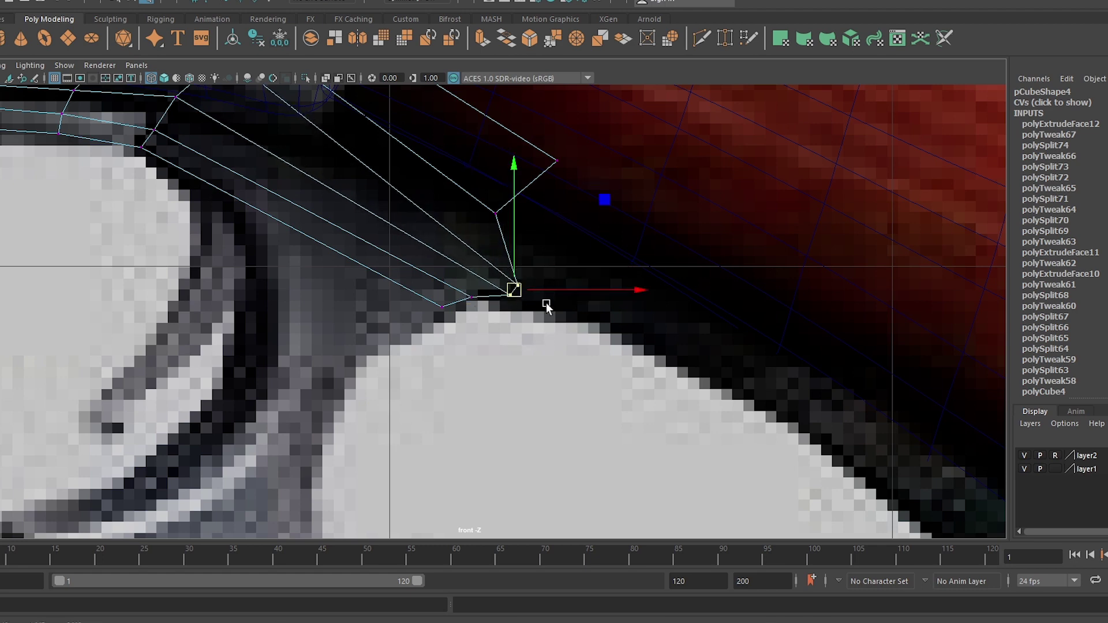
pyautogui.moveTo(496, 213)
pyautogui.mouseDown()
pyautogui.moveTo(512, 206)
pyautogui.moveTo(555, 248)
pyautogui.moveTo(606, 198)
pyautogui.mouseUp()
pyautogui.hotkey('ctrl', 'z')
pyautogui.click(497, 213)
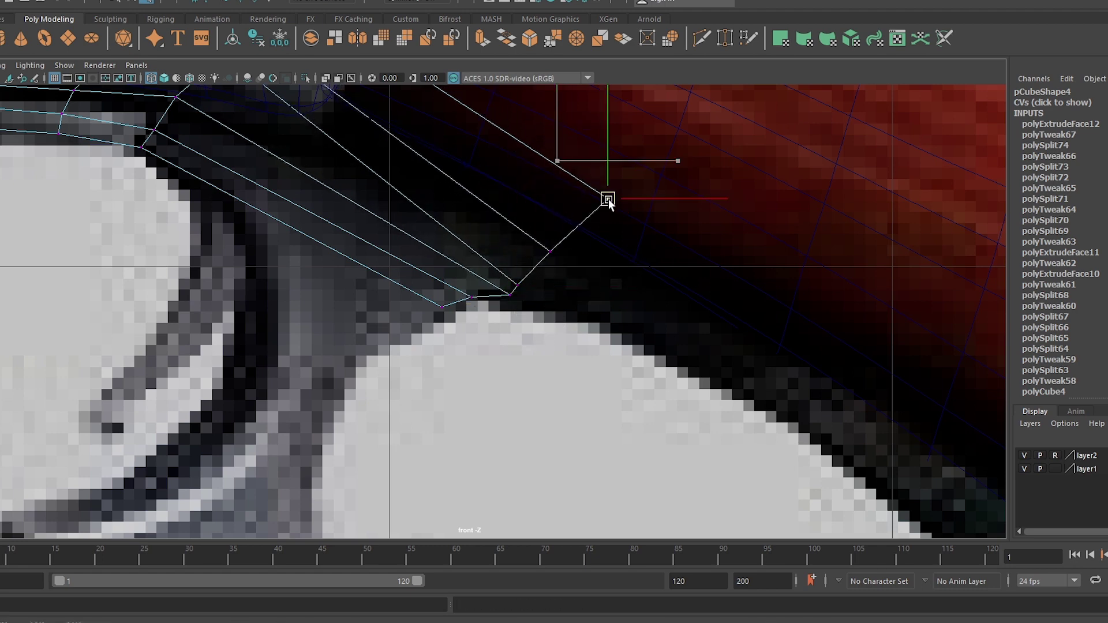
pyautogui.scroll(-5, 598, 195)
pyautogui.scroll(5, 542, 241)
pyautogui.moveTo(555, 293)
pyautogui.mouseDown()
pyautogui.moveTo(512, 280)
pyautogui.moveTo(545, 266)
pyautogui.mouseUp()
pyautogui.scroll(-5, 577, 220)
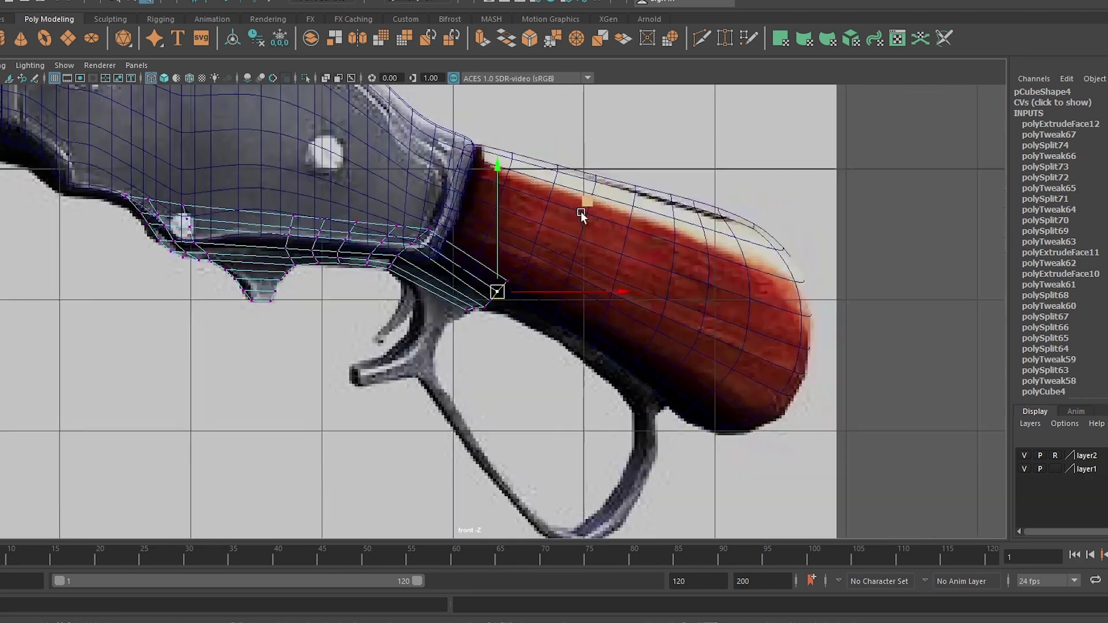
pyautogui.scroll(4, 569, 231)
pyautogui.moveTo(510, 281); pyautogui.dragTo(525, 284)
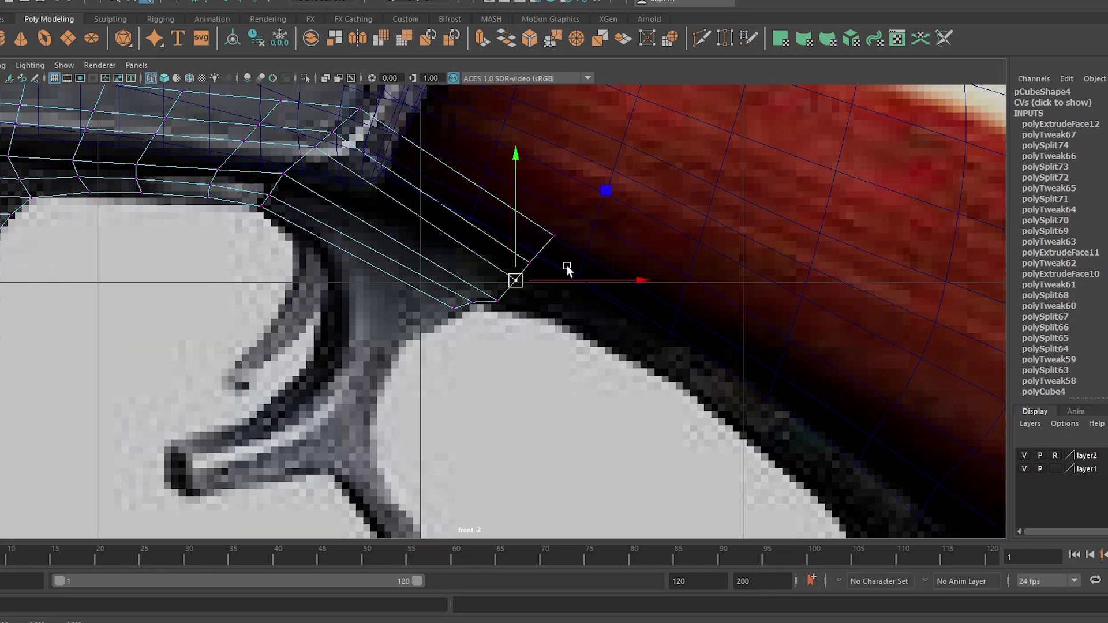
pyautogui.scroll(2, 578, 267)
# - Shift the bottom-edge vertices slightly right and select the upper-edge pair
pyautogui.click(531, 320)
pyautogui.click(508, 295)
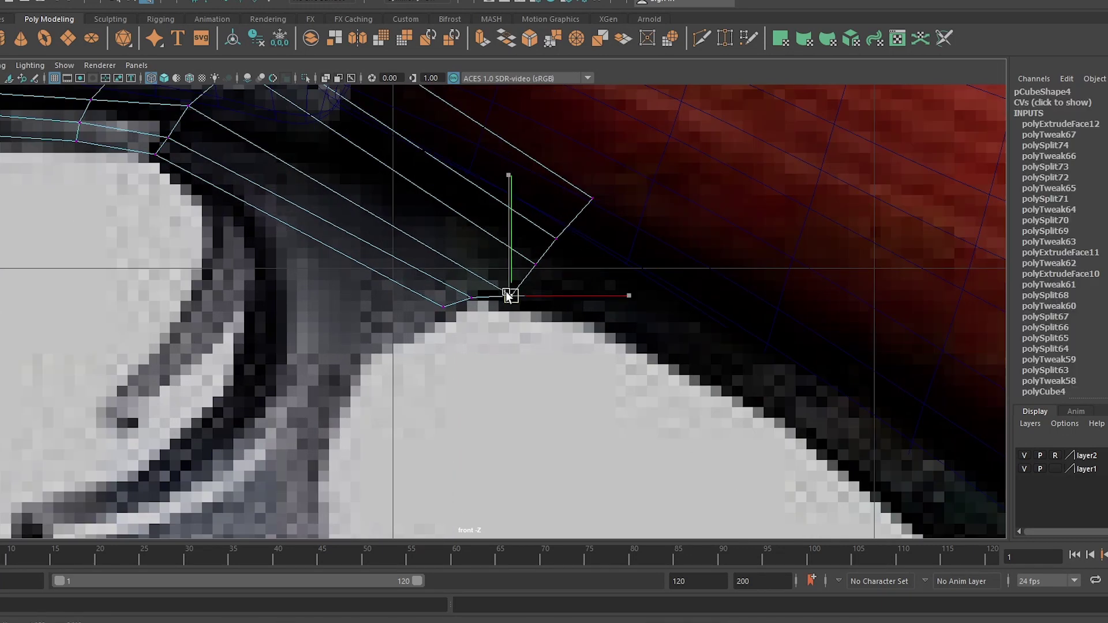
pyautogui.click(441, 306)
pyautogui.click(491, 297)
pyautogui.moveTo(491, 296); pyautogui.dragTo(495, 297)
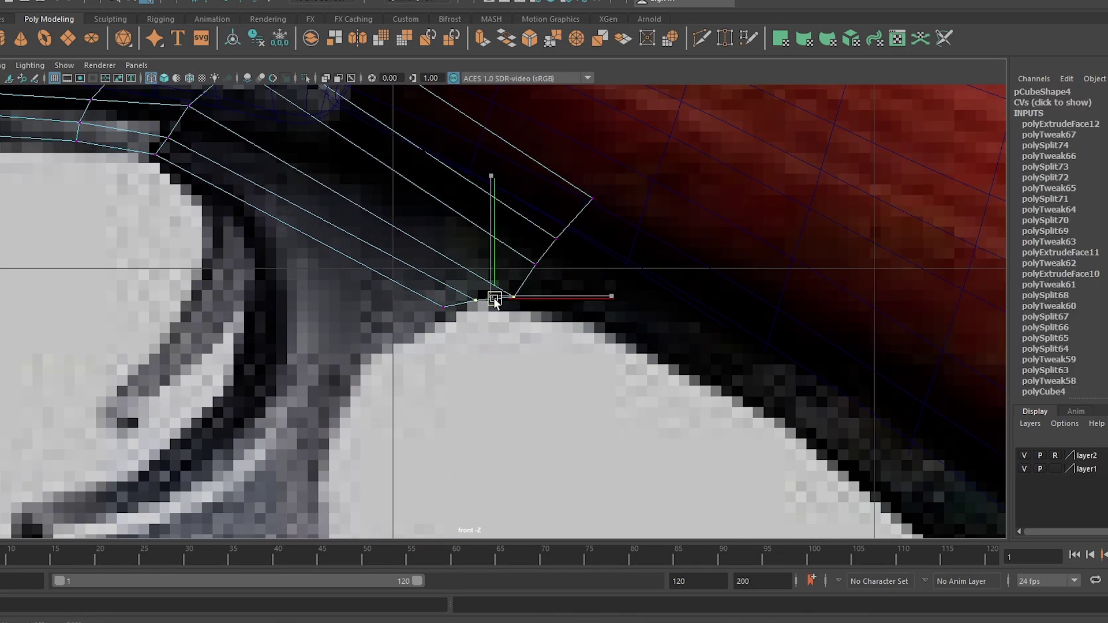
pyautogui.moveTo(515, 231); pyautogui.dragTo(516, 231)
pyautogui.scroll(-3, 559, 248)
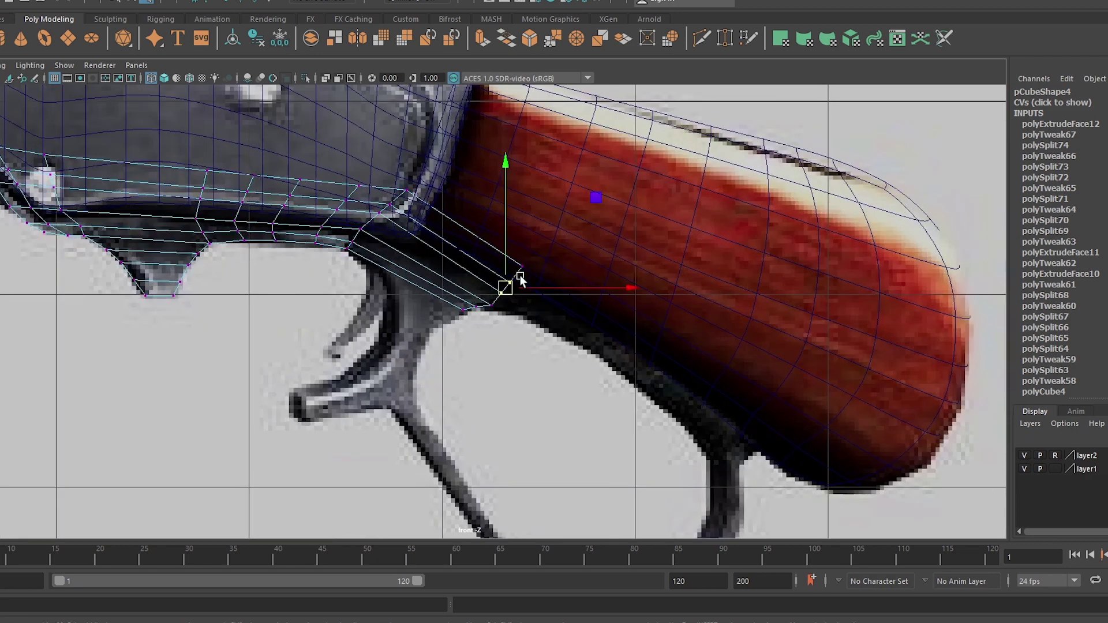
pyautogui.scroll(3, 523, 280)
# - Use the hotbox to switch to face selection and return to the front view
pyautogui.press('space')
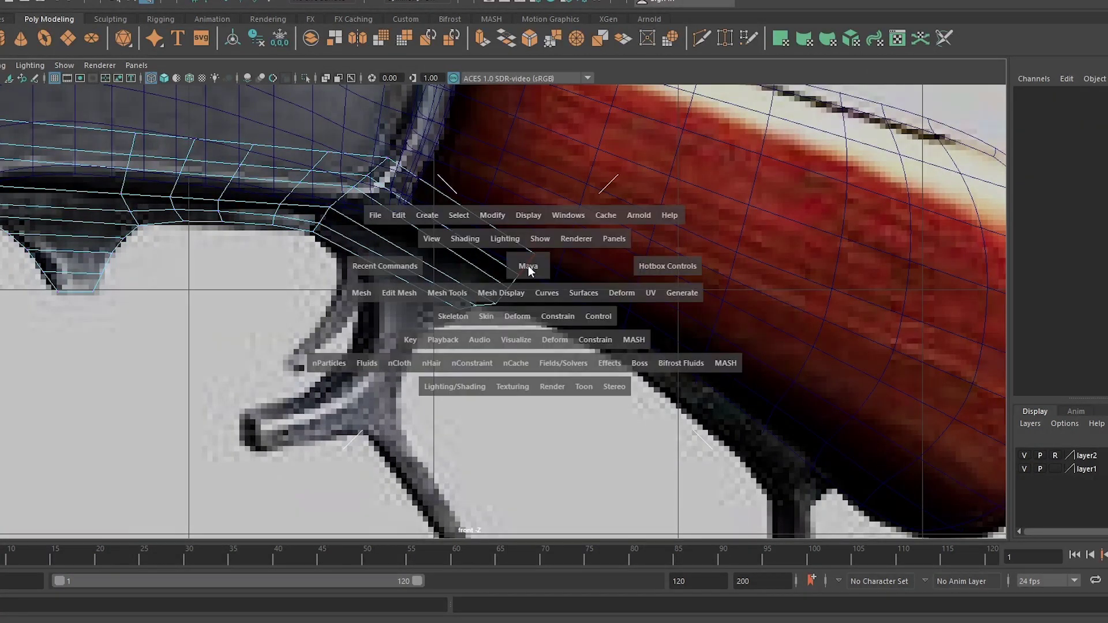
pyautogui.moveTo(528, 265); pyautogui.dragTo(660, 389)
pyautogui.moveTo(663, 322); pyautogui.dragTo(624, 448, button='right')
pyautogui.moveTo(623, 447)
pyautogui.mouseDown()
pyautogui.moveTo(678, 354)
pyautogui.moveTo(663, 388)
pyautogui.mouseUp()
pyautogui.press('space')
# - Extrude the loop's end faces along the grip's underside to Local Translate Z 1.517
pyautogui.hotkey('ctrl', 'e')
pyautogui.scroll(-3, 612, 317)
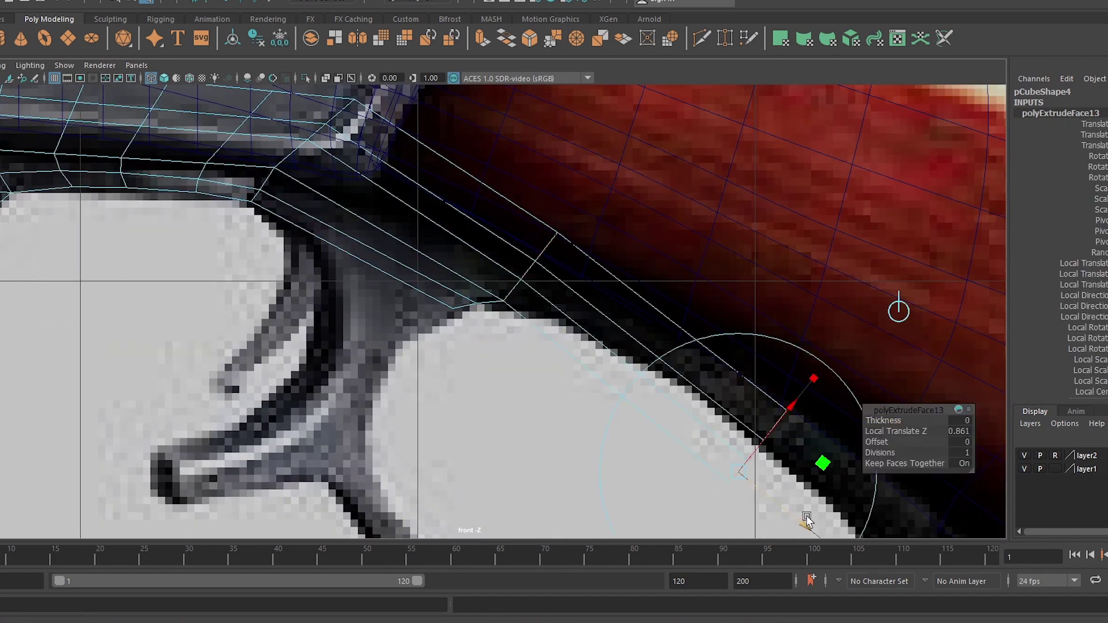
pyautogui.scroll(-3, 612, 318)
pyautogui.scroll(3, 557, 315)
pyautogui.moveTo(546, 352)
pyautogui.mouseDown()
pyautogui.moveTo(602, 400)
pyautogui.moveTo(538, 352)
pyautogui.mouseUp()
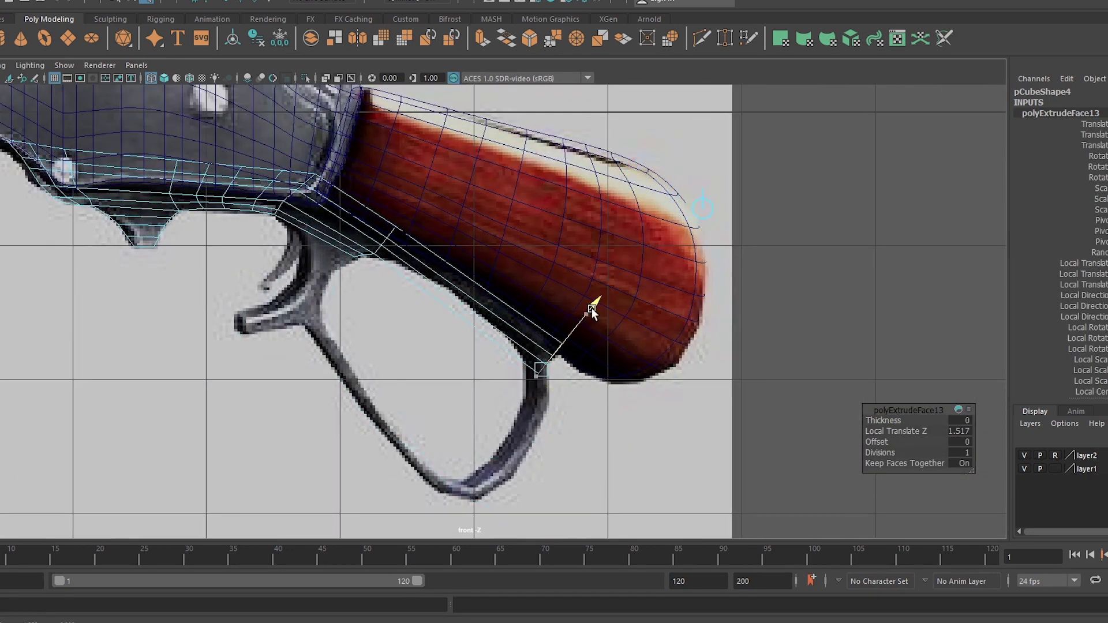
pyautogui.press('f')
pyautogui.scroll(-5, 346, 339)
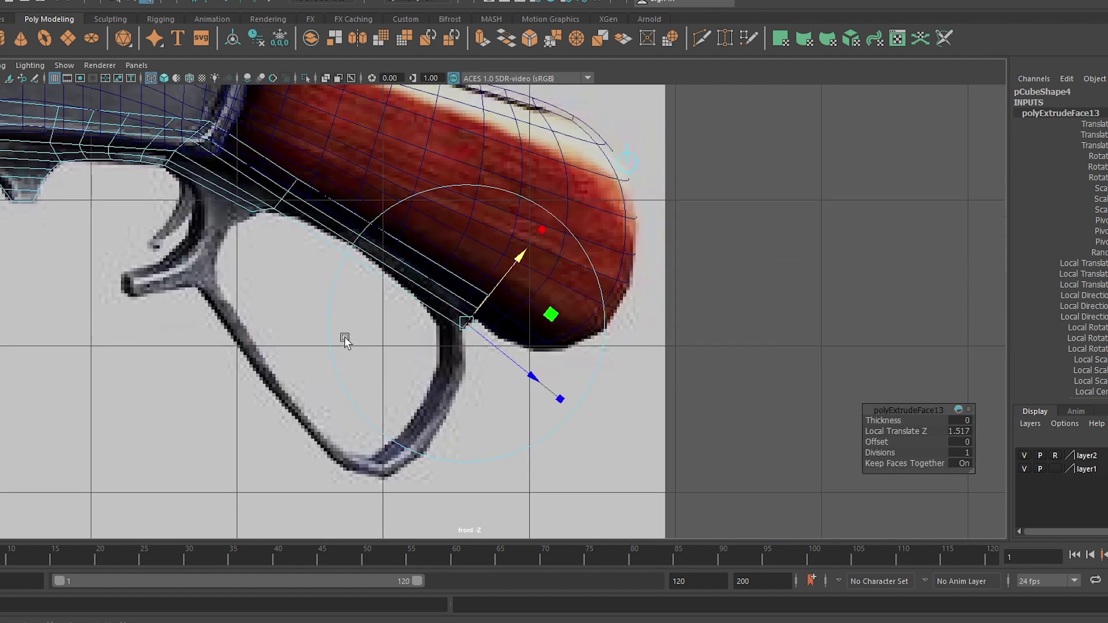
pyautogui.scroll(3, 344, 341)
pyautogui.scroll(2, 347, 338)
# - Move the new end vertices down and down-left onto the reference guard's rear post
pyautogui.click(498, 285)
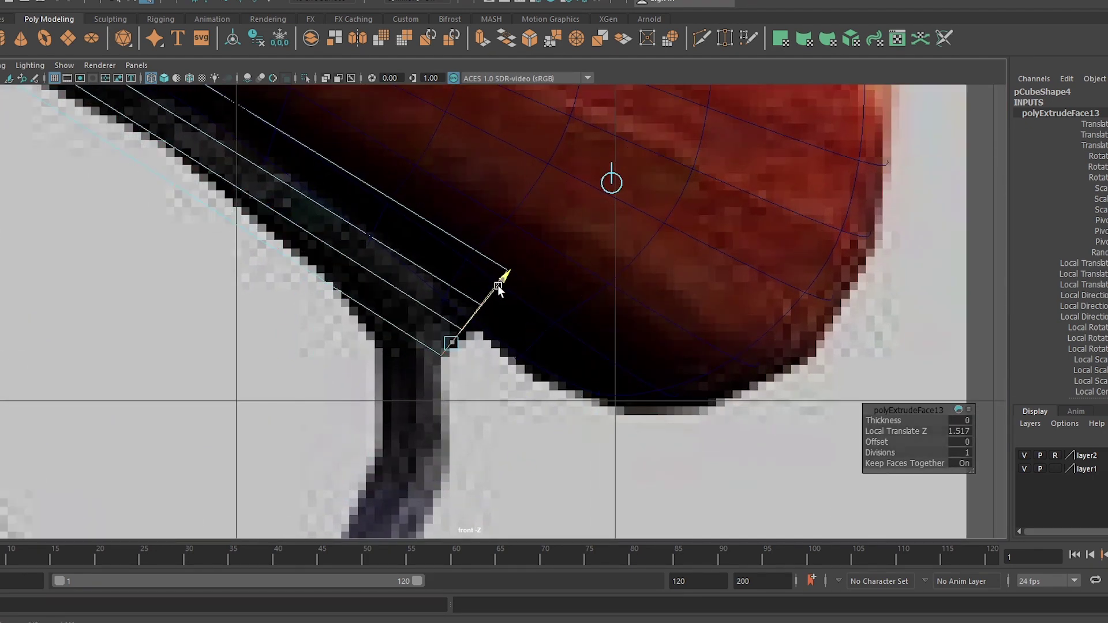
pyautogui.press('w')
pyautogui.moveTo(471, 281); pyautogui.dragTo(503, 312)
pyautogui.click(508, 270)
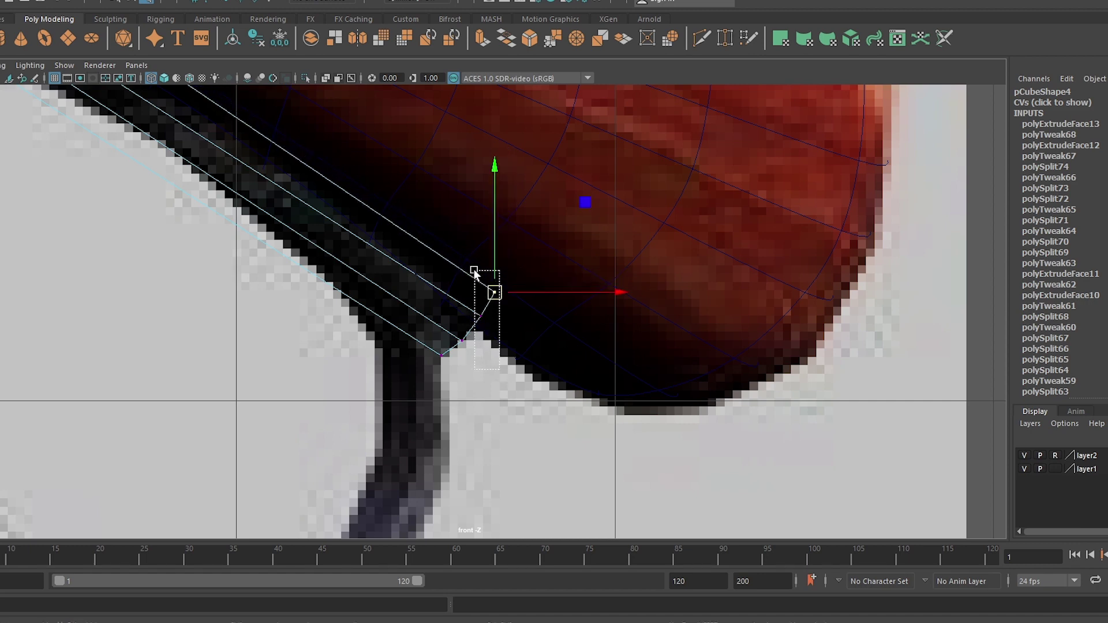
pyautogui.moveTo(474, 272)
pyautogui.mouseDown()
pyautogui.moveTo(456, 338)
pyautogui.moveTo(429, 353)
pyautogui.mouseUp()
pyautogui.moveTo(441, 356)
pyautogui.mouseDown()
pyautogui.moveTo(445, 365)
pyautogui.moveTo(501, 305)
pyautogui.mouseUp()
pyautogui.click(456, 337)
pyautogui.click(483, 318)
pyautogui.click(497, 296)
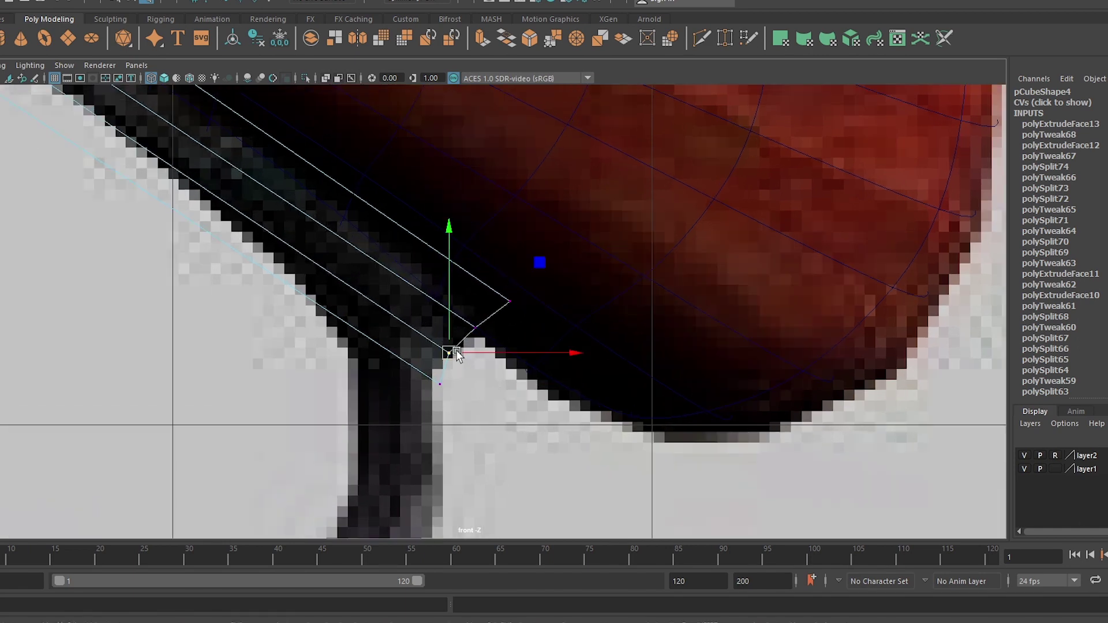
pyautogui.scroll(-5, 465, 376)
pyautogui.scroll(4, 337, 239)
# - Cut an edge loop across the guard arm's rear and slide its vertices along the curve
pyautogui.click(703, 42)
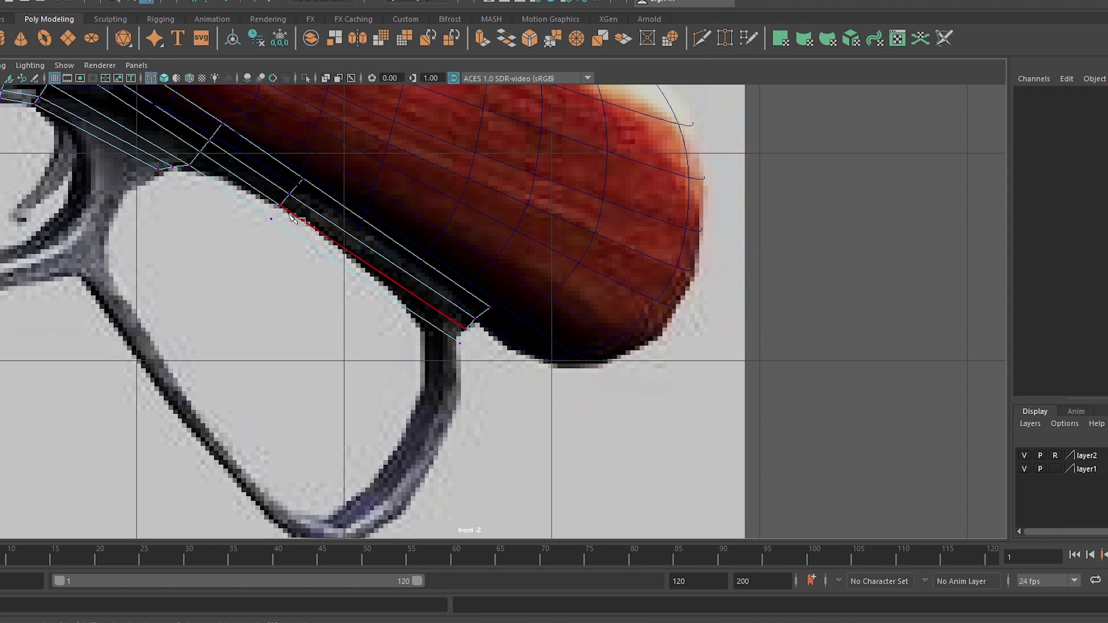
pyautogui.press('Return')
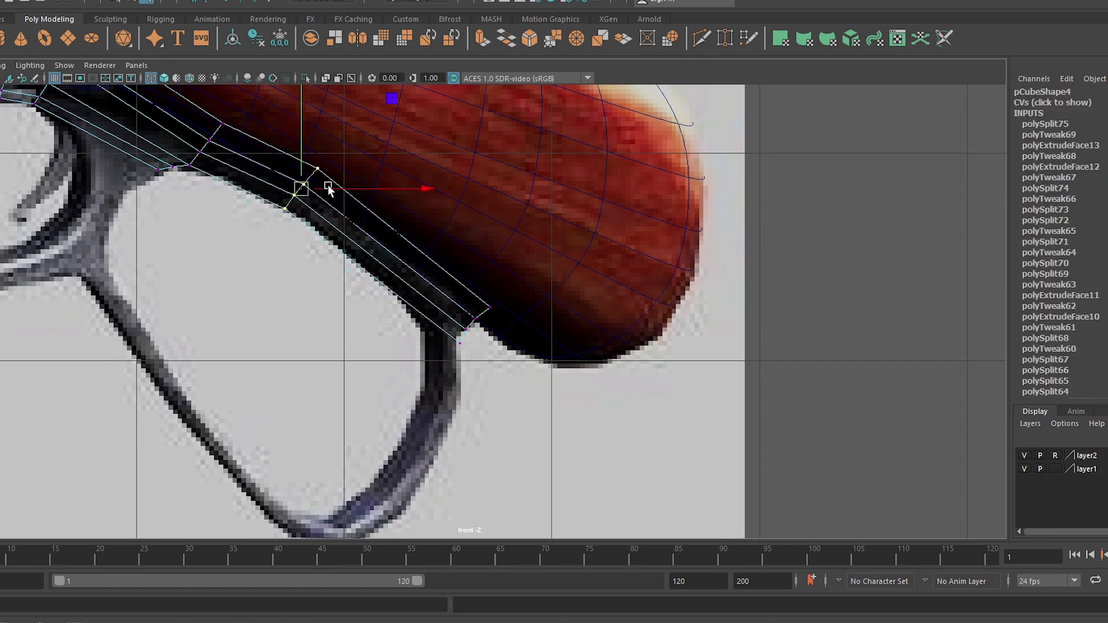
pyautogui.press('e')
pyautogui.hotkey('ctrl', 'z')
pyautogui.press('w')
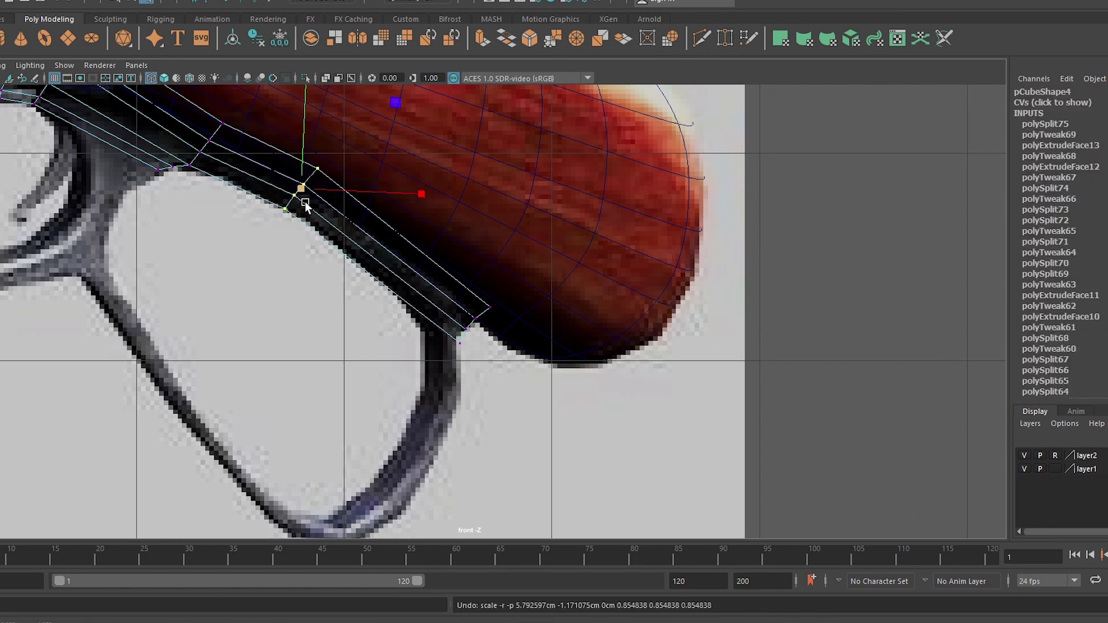
pyautogui.click(702, 38)
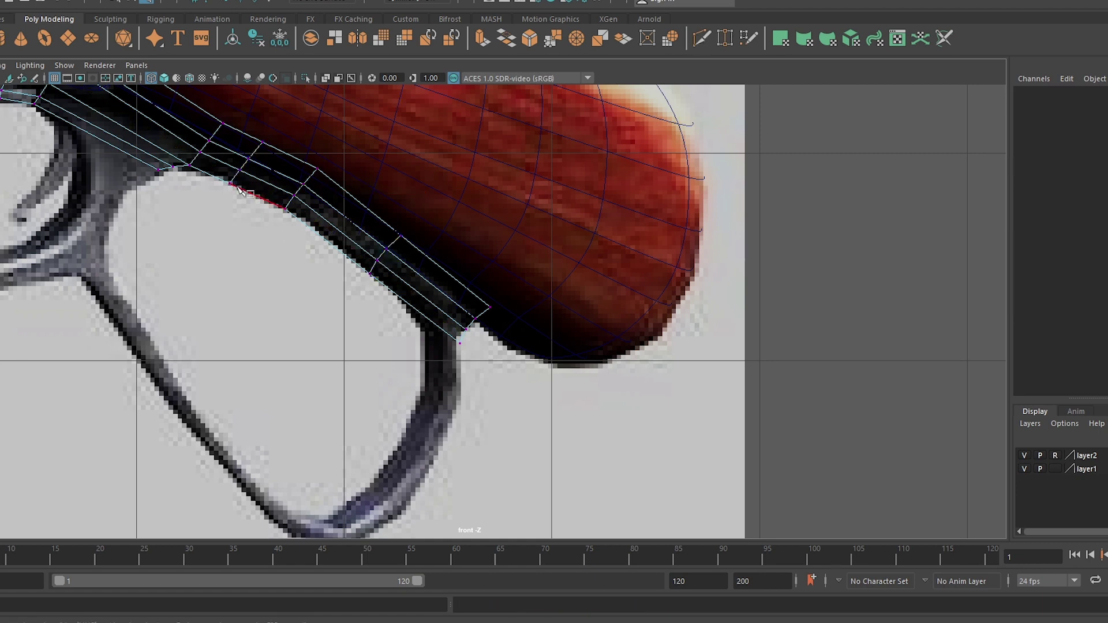
pyautogui.moveTo(281, 139); pyautogui.dragTo(277, 136)
pyautogui.press('w')
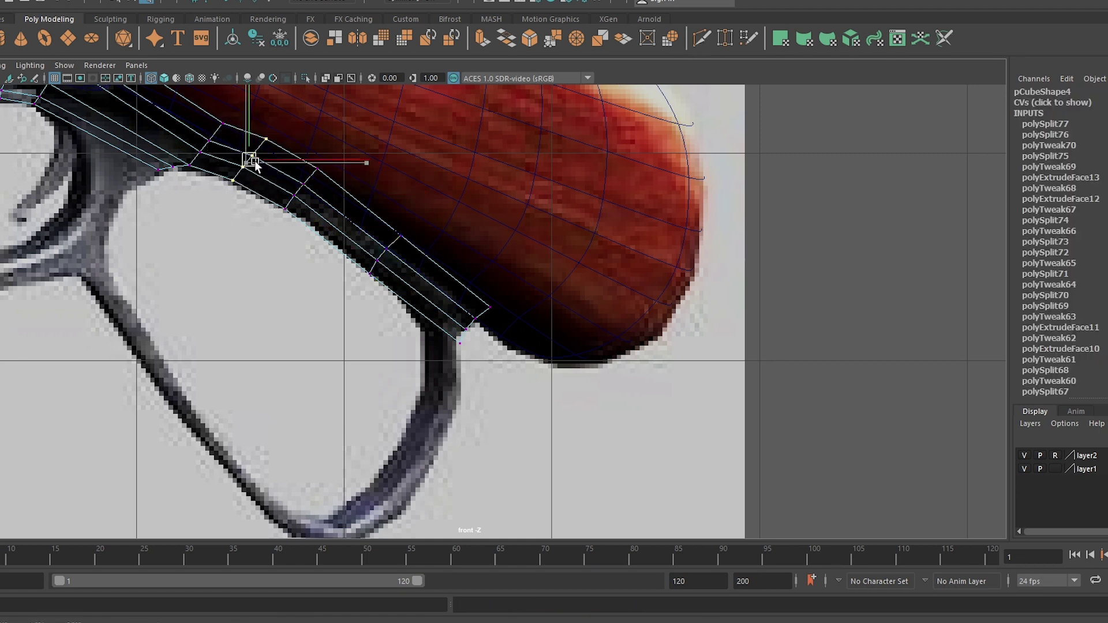
pyautogui.moveTo(348, 286); pyautogui.dragTo(405, 266, button='middle')
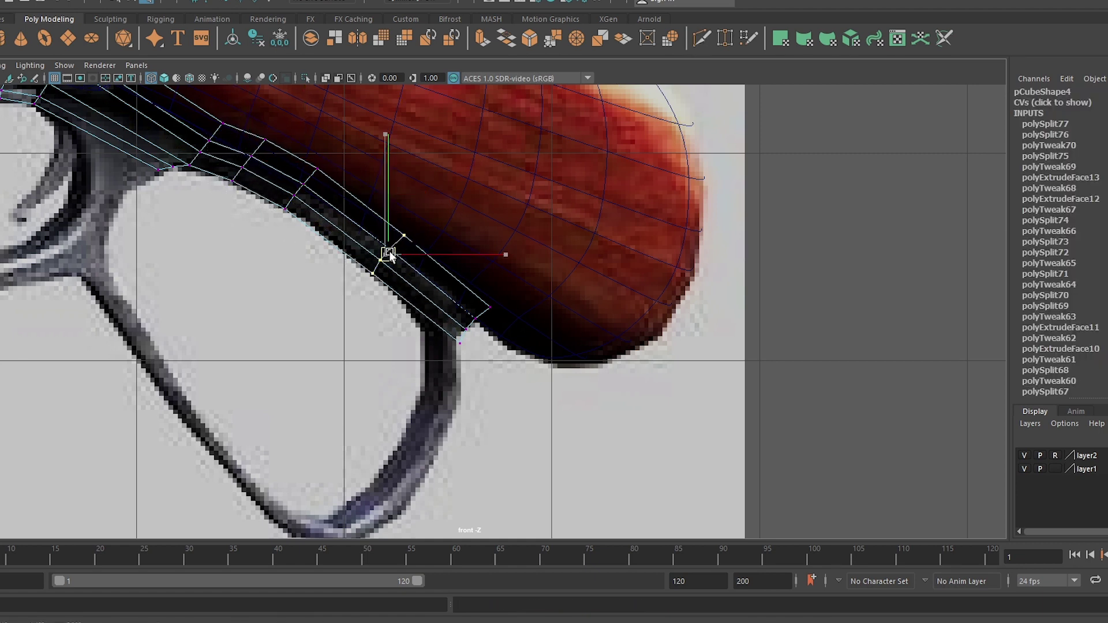
# - Commit another cut near the arm's end and move its vertices down to the arm's lower corner
pyautogui.click(343, 223)
pyautogui.press('Return')
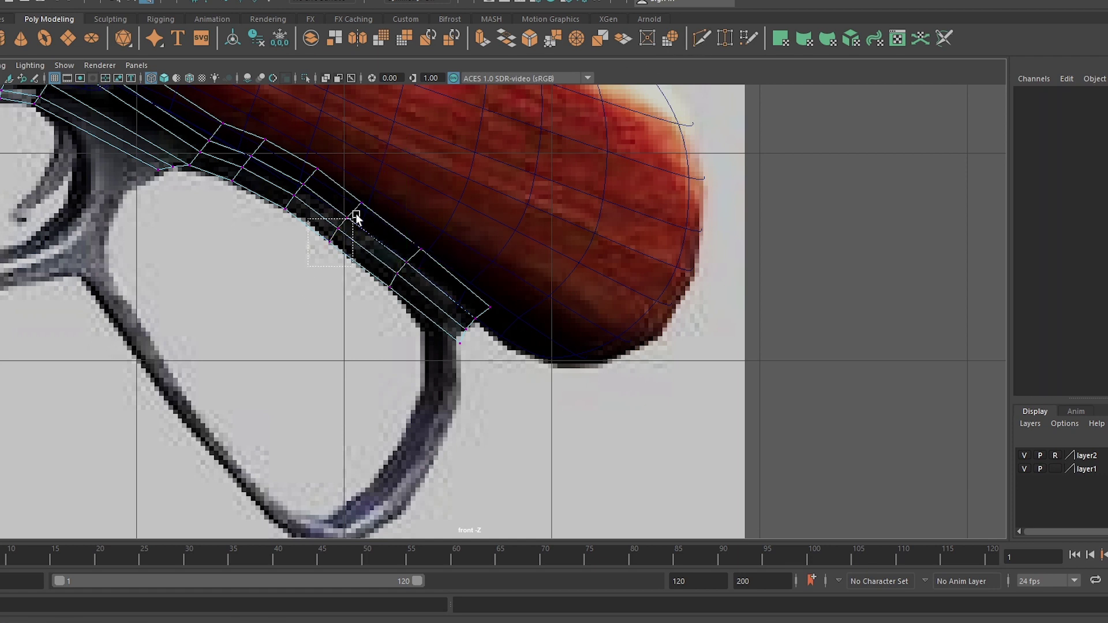
pyautogui.press('w')
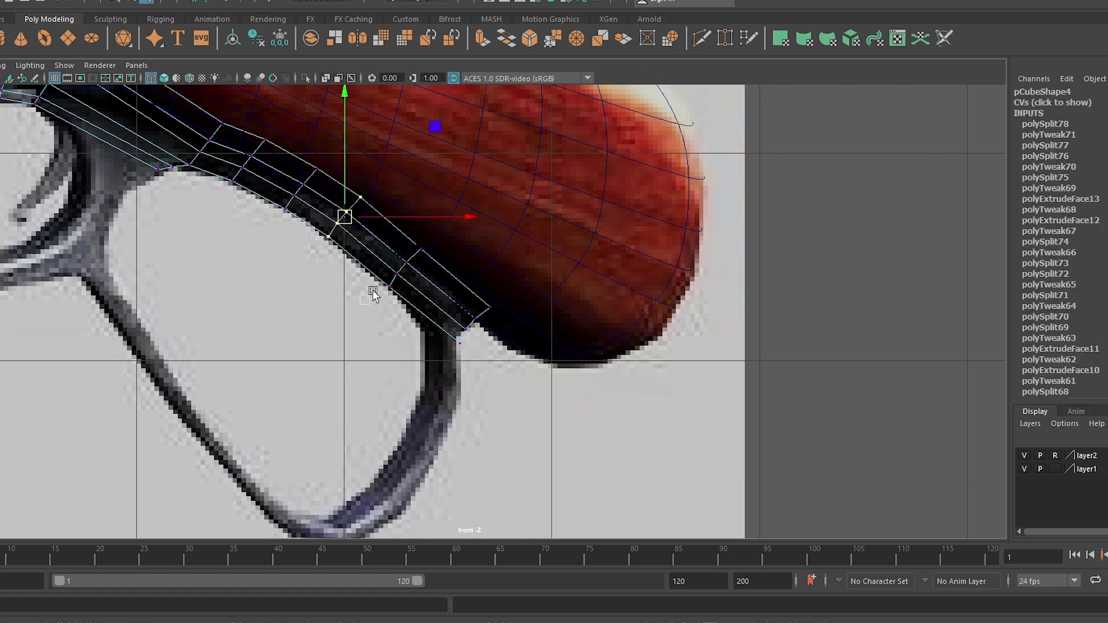
pyautogui.moveTo(348, 209); pyautogui.dragTo(419, 269)
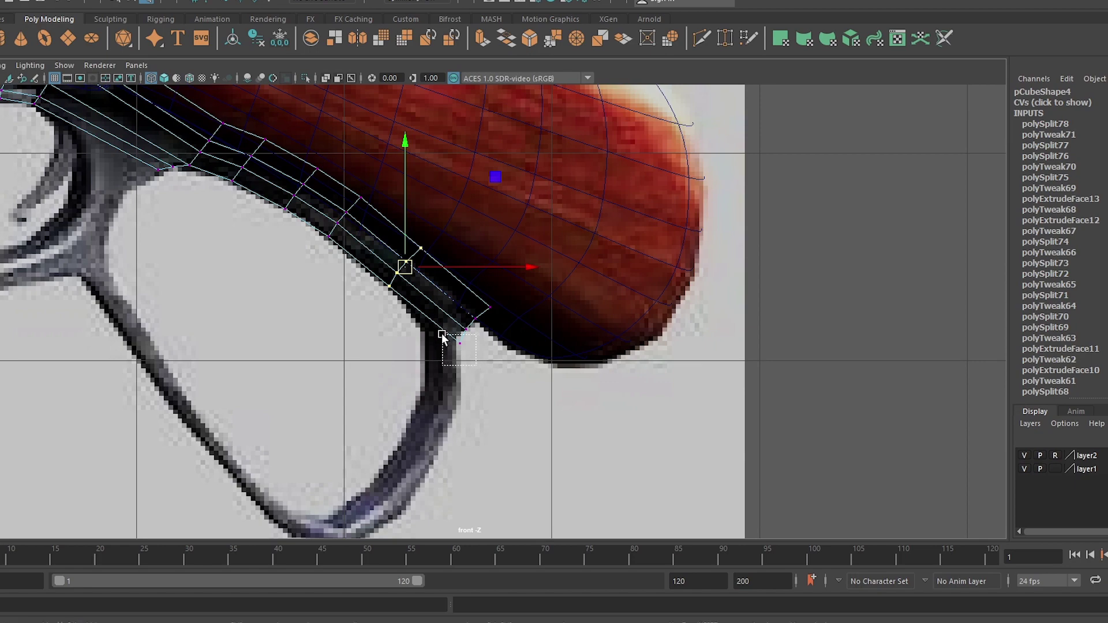
pyautogui.moveTo(443, 338); pyautogui.dragTo(459, 344, button='middle')
pyautogui.scroll(3, 461, 384)
pyautogui.scroll(2, 461, 384)
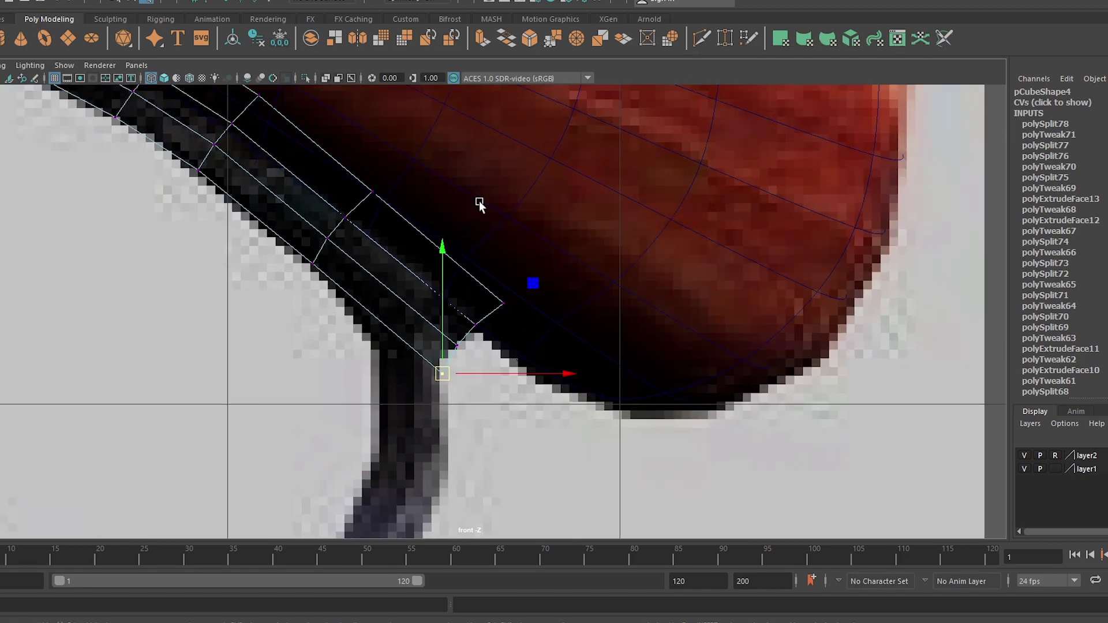
# - Select the vertex on the arm's upper edge and preview the guard smooth shaded
pyautogui.click(317, 271)
pyautogui.scroll(-3, 292, 257)
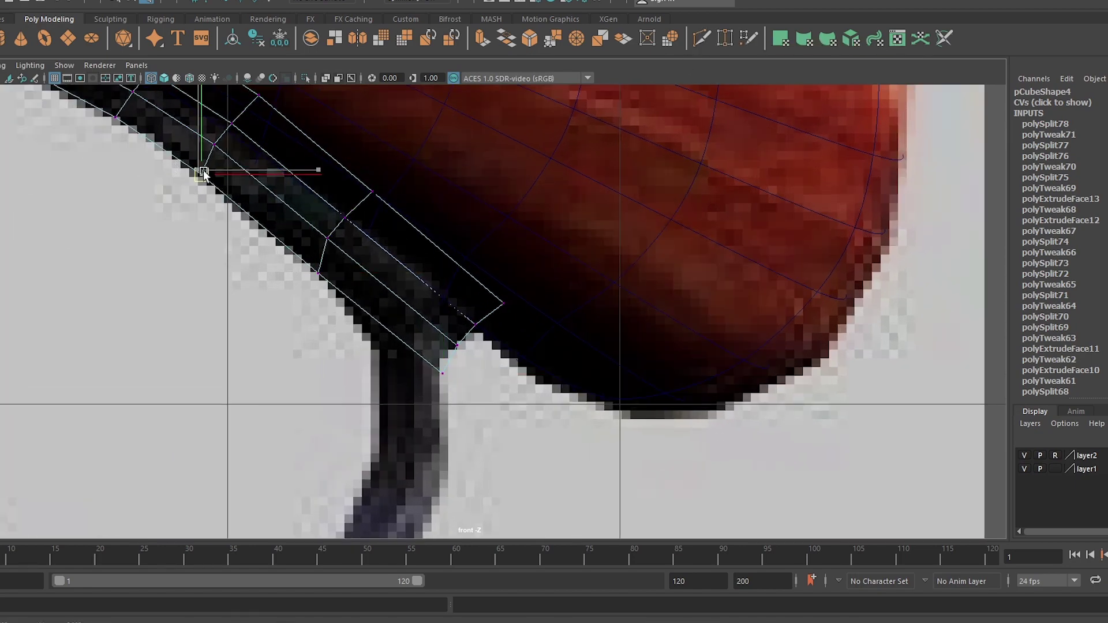
pyautogui.scroll(-3, 324, 240)
pyautogui.press('5')
pyautogui.scroll(5, 527, 288)
# - Show wireframe on shaded and select the end face of the guard arm
pyautogui.press('1')
pyautogui.scroll(-5, 527, 288)
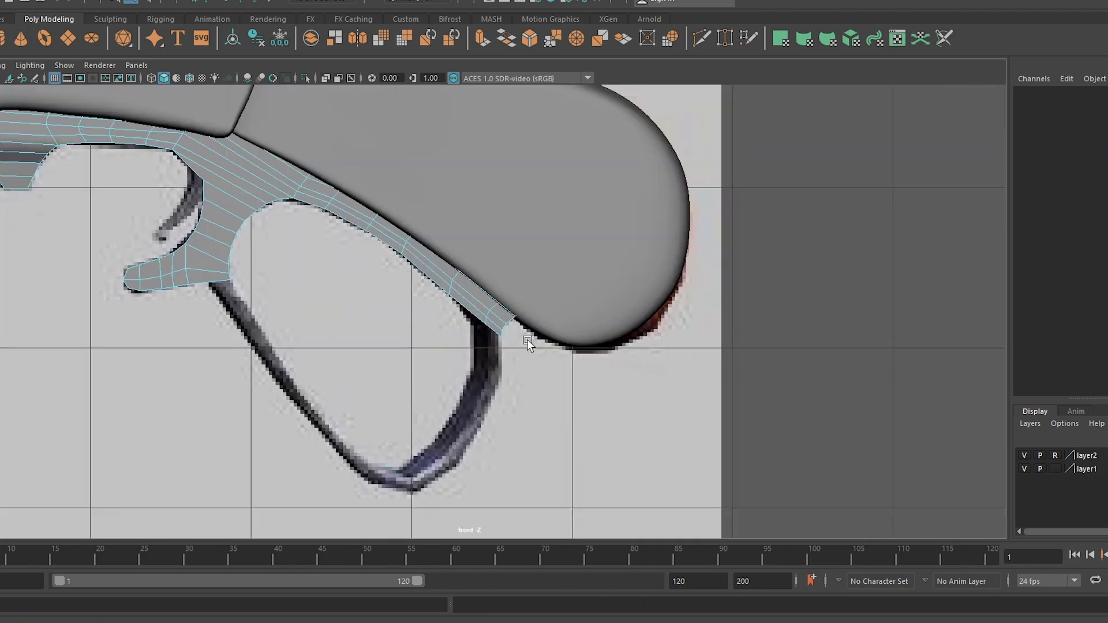
pyautogui.scroll(5, 525, 346)
pyautogui.scroll(-5, 475, 284)
pyautogui.scroll(5, 475, 285)
pyautogui.moveTo(489, 221); pyautogui.dragTo(491, 249, button='right')
pyautogui.click(490, 254)
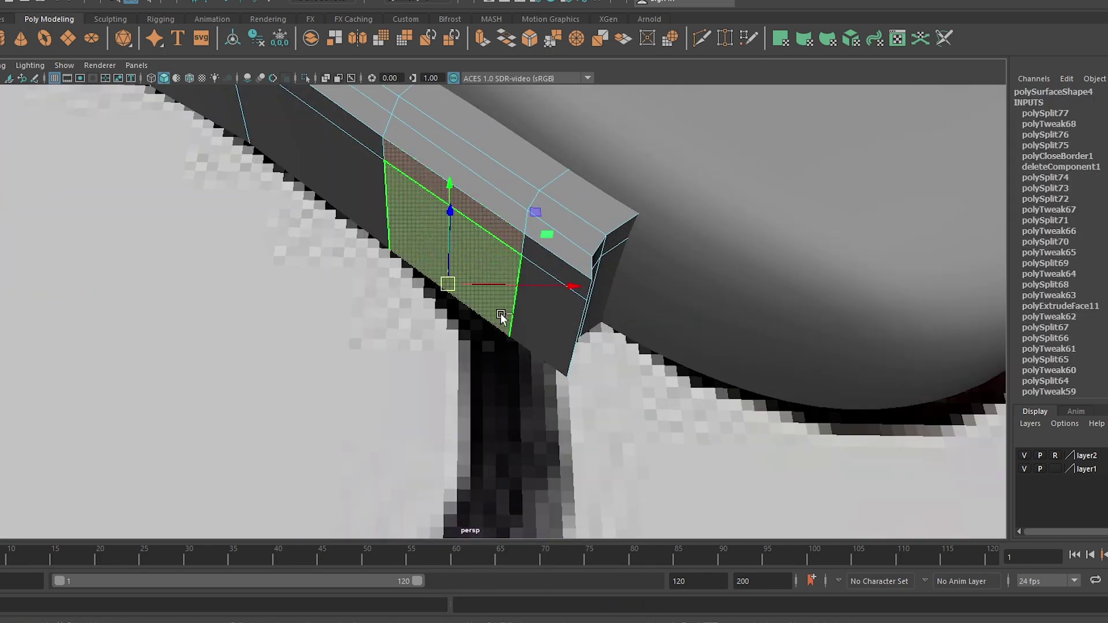
pyautogui.moveTo(491, 254)
pyautogui.keyDown('alt'); pyautogui.mouseDown()
pyautogui.moveTo(664, 323)
pyautogui.moveTo(684, 375)
pyautogui.mouseUp(); pyautogui.keyUp('alt')
pyautogui.scroll(-3, 687, 345)
pyautogui.press('space')
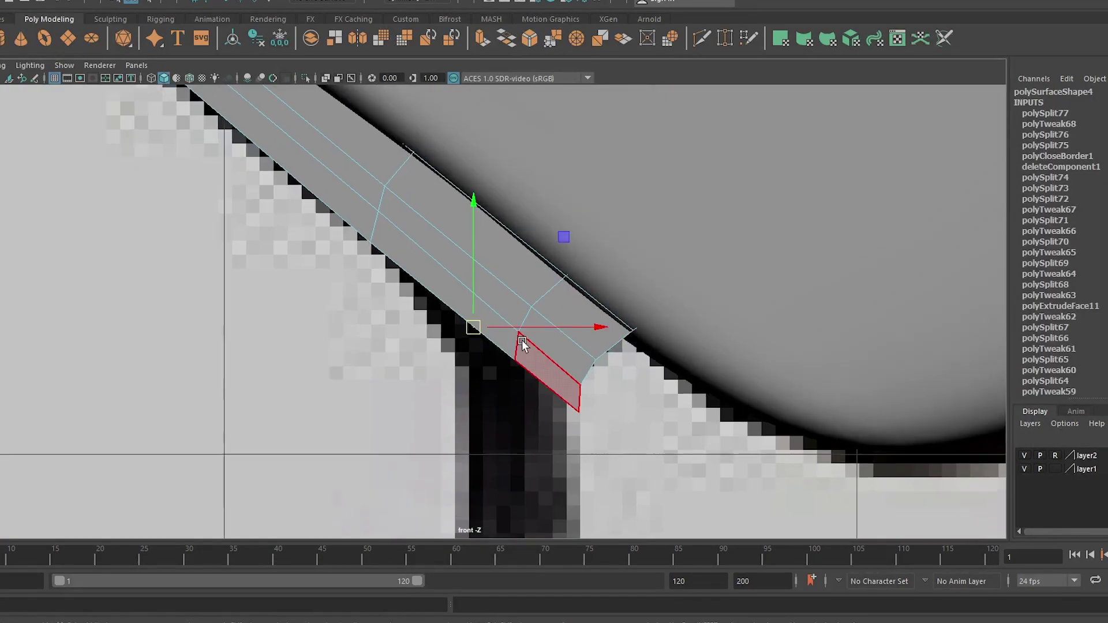
# - Extrude the end face down along the guard and fit its vertices to the reference
pyautogui.hotkey('ctrl', 'e')
pyautogui.moveTo(466, 293); pyautogui.dragTo(466, 365)
pyautogui.scroll(-5, 466, 365)
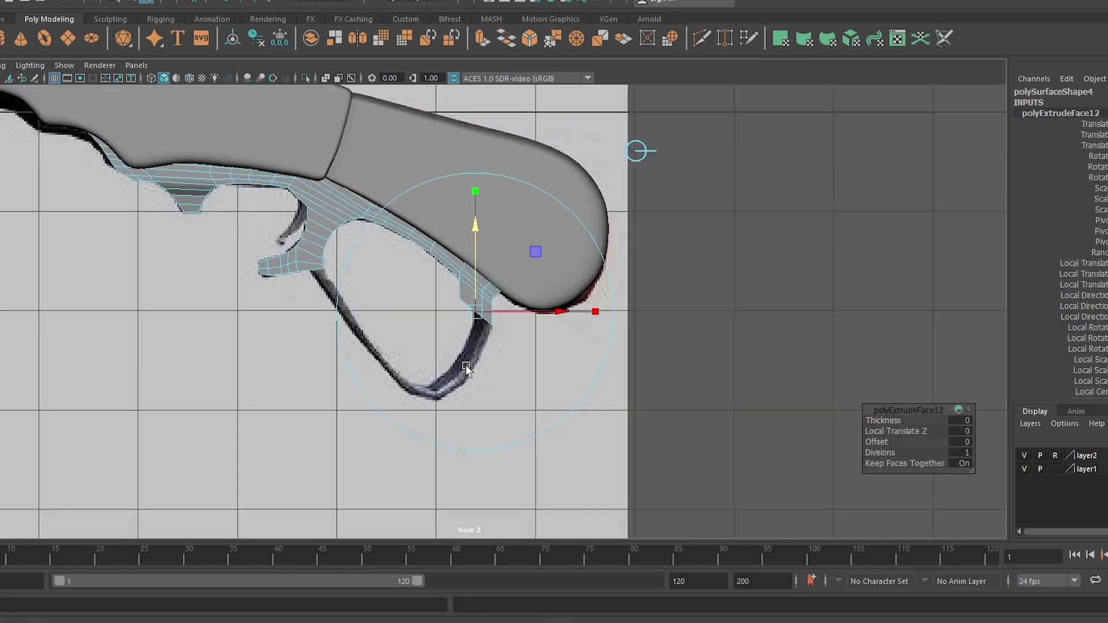
pyautogui.scroll(4, 465, 365)
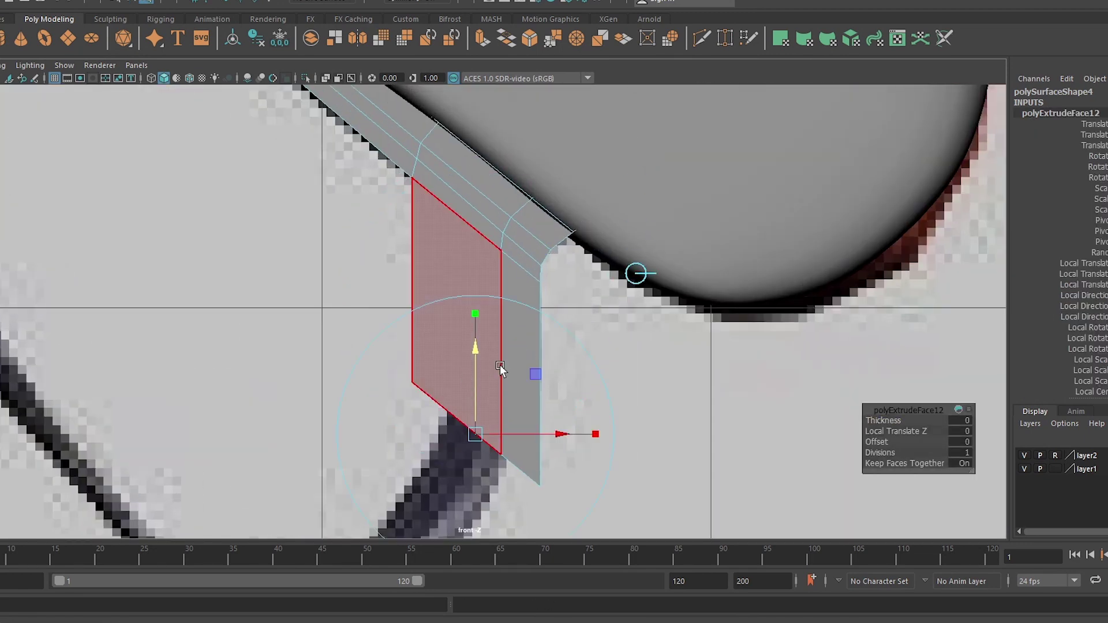
pyautogui.press('F9')
pyautogui.moveTo(571, 496); pyautogui.dragTo(495, 451)
pyautogui.press('4')
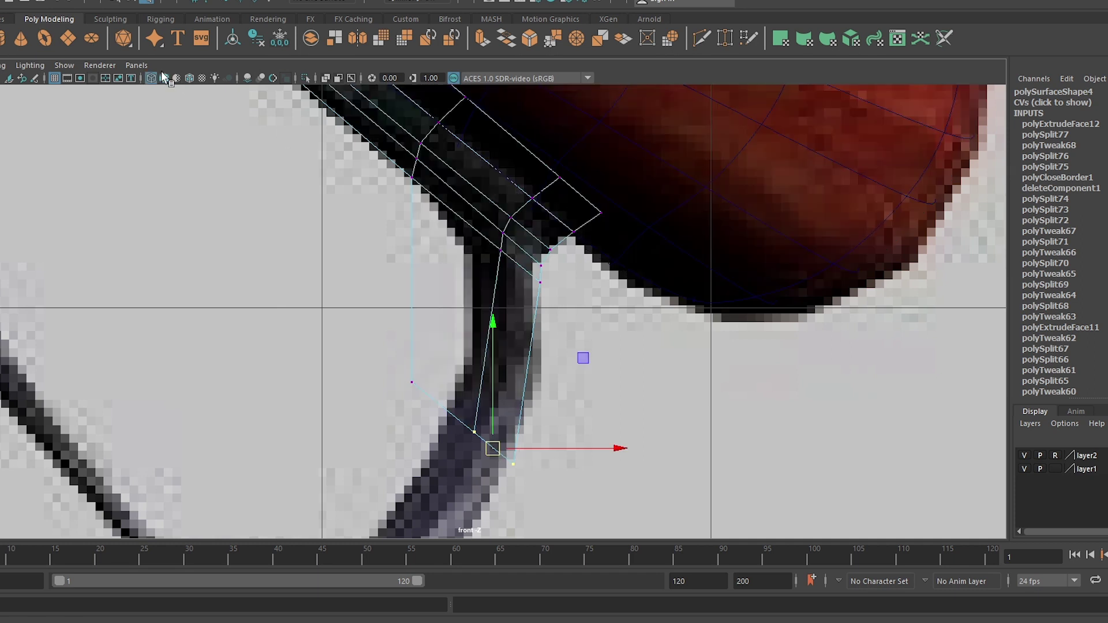
pyautogui.moveTo(525, 360)
pyautogui.mouseDown()
pyautogui.moveTo(502, 248)
pyautogui.moveTo(322, 292)
pyautogui.mouseUp()
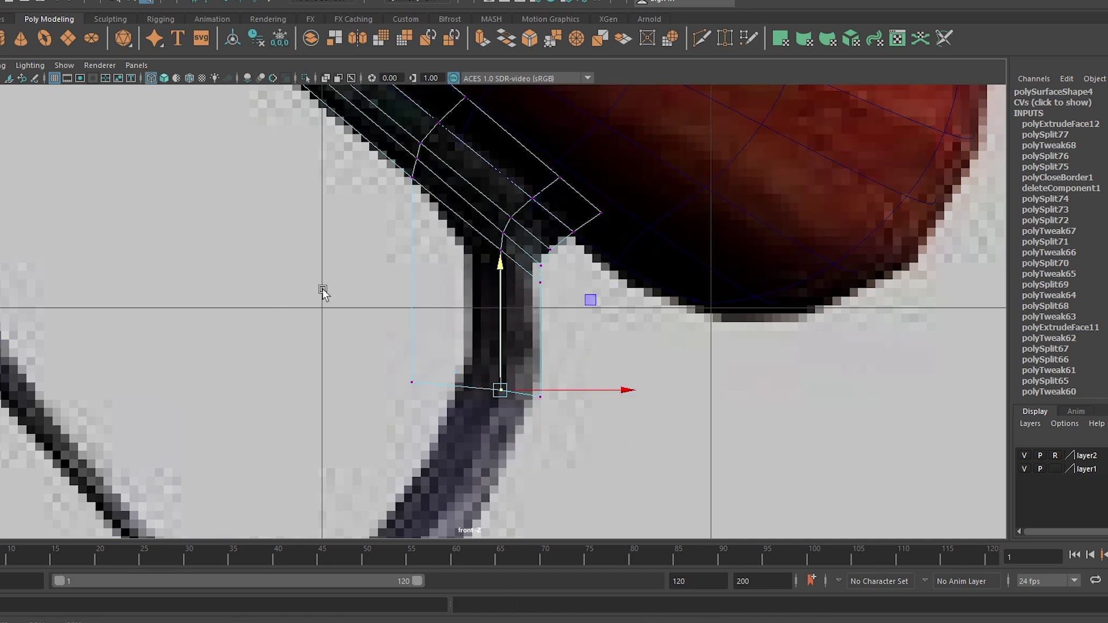
pyautogui.moveTo(466, 386); pyautogui.dragTo(456, 382)
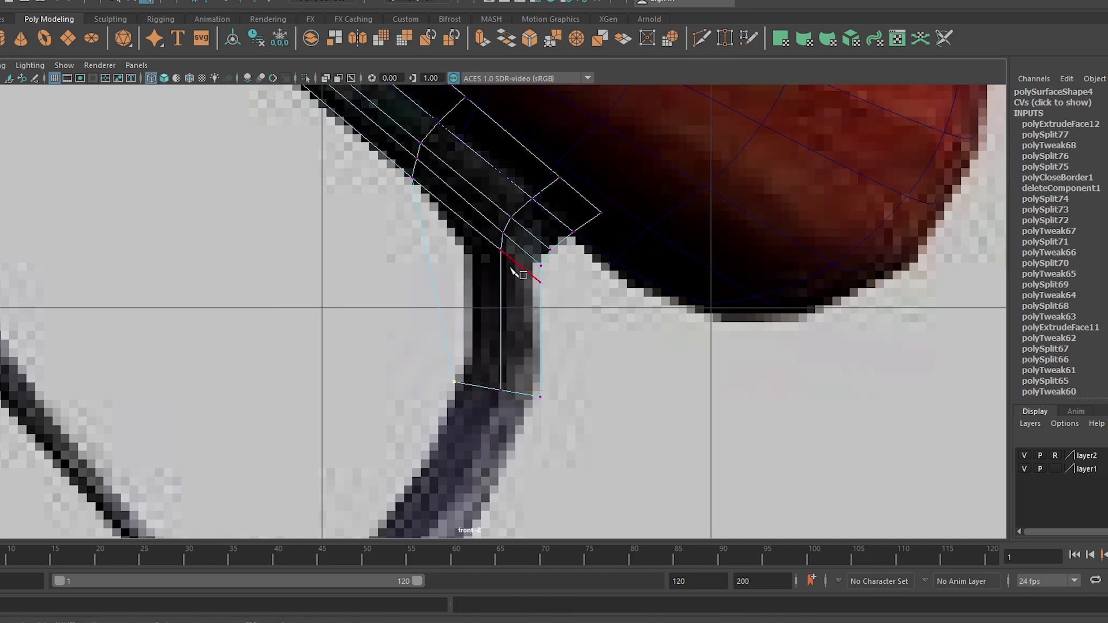
# - Multi-Cut two edge loops across the new downward section of the arm
pyautogui.keyDown('ctrl'); pyautogui.click(540, 335); pyautogui.keyUp('ctrl')
pyautogui.click(460, 295)
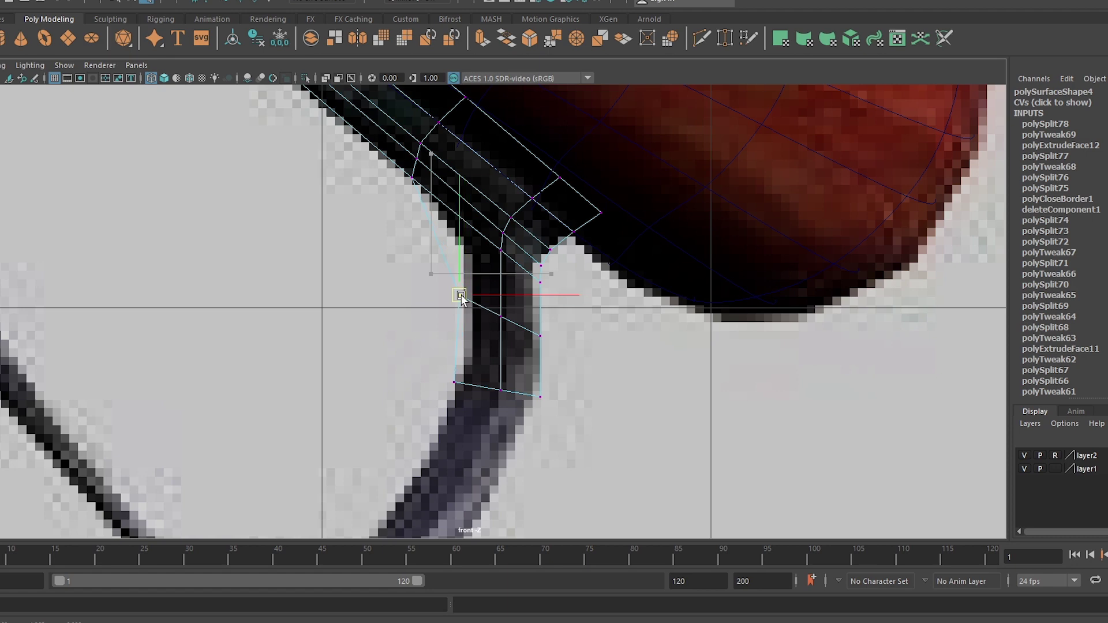
pyautogui.click(441, 249)
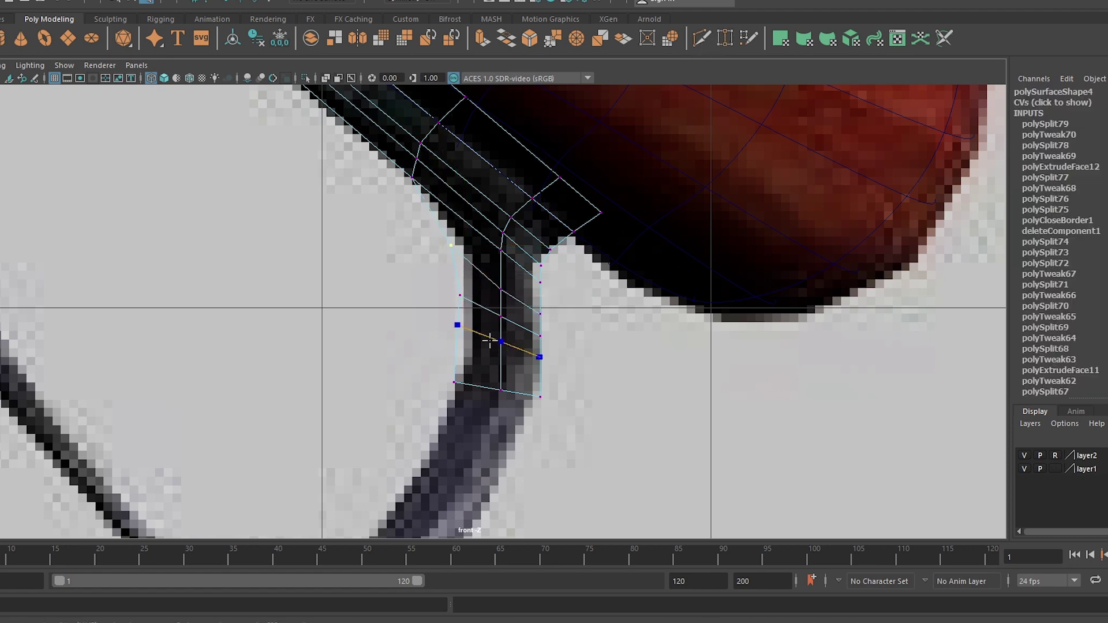
pyautogui.press('Return')
pyautogui.click(539, 357)
pyautogui.scroll(2, 595, 395)
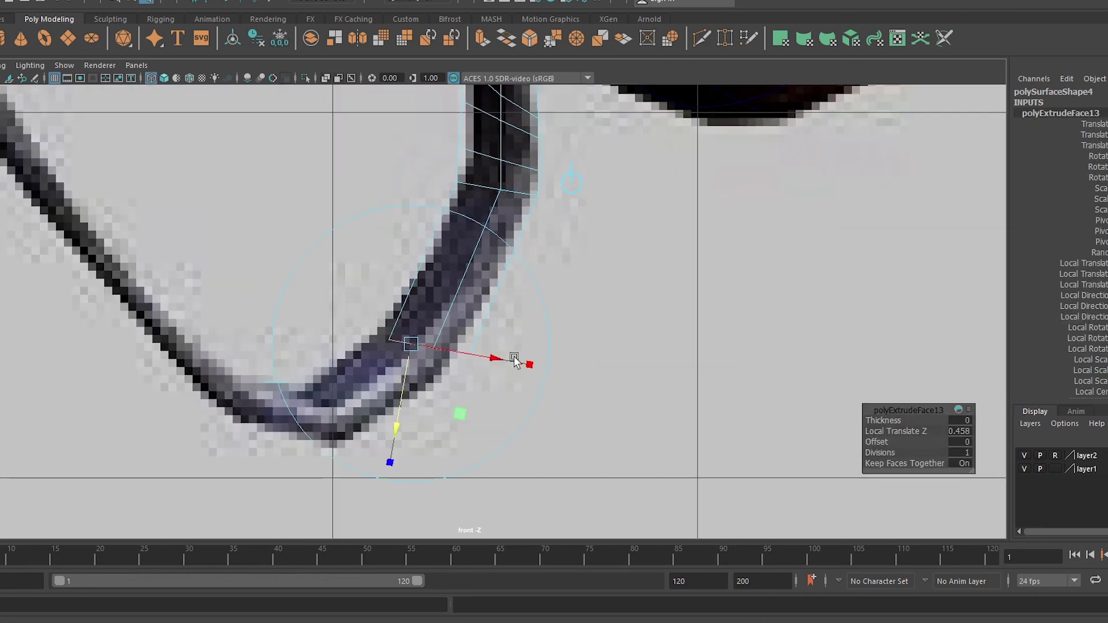
# - Move the 0.351 extruded face down along the guard's curve
pyautogui.press('e')
pyautogui.press('w')
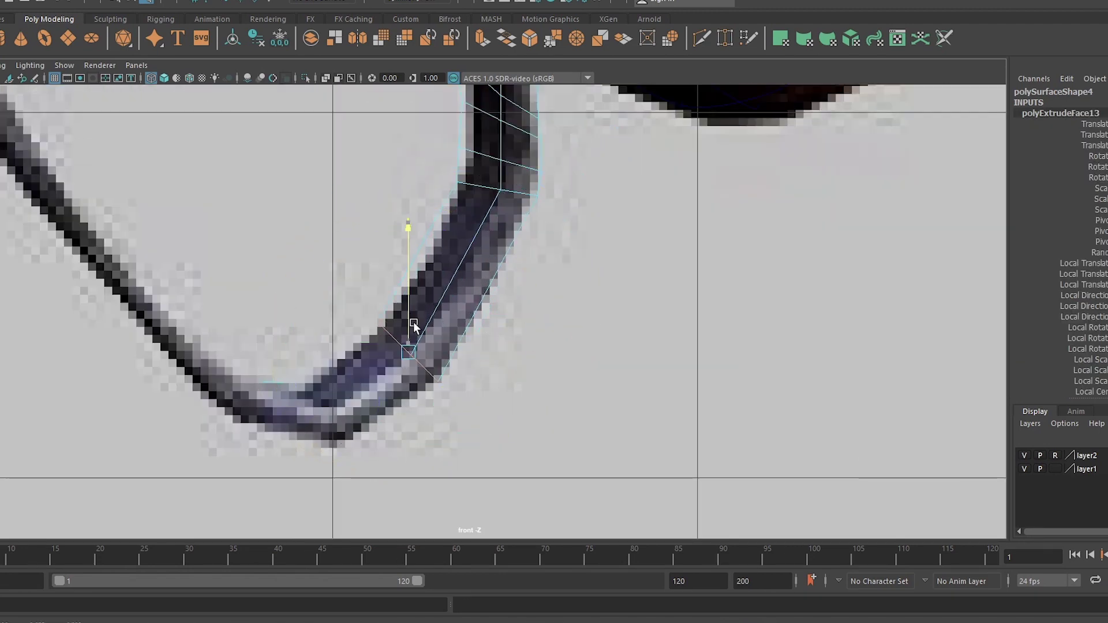
pyautogui.moveTo(409, 322); pyautogui.dragTo(423, 343)
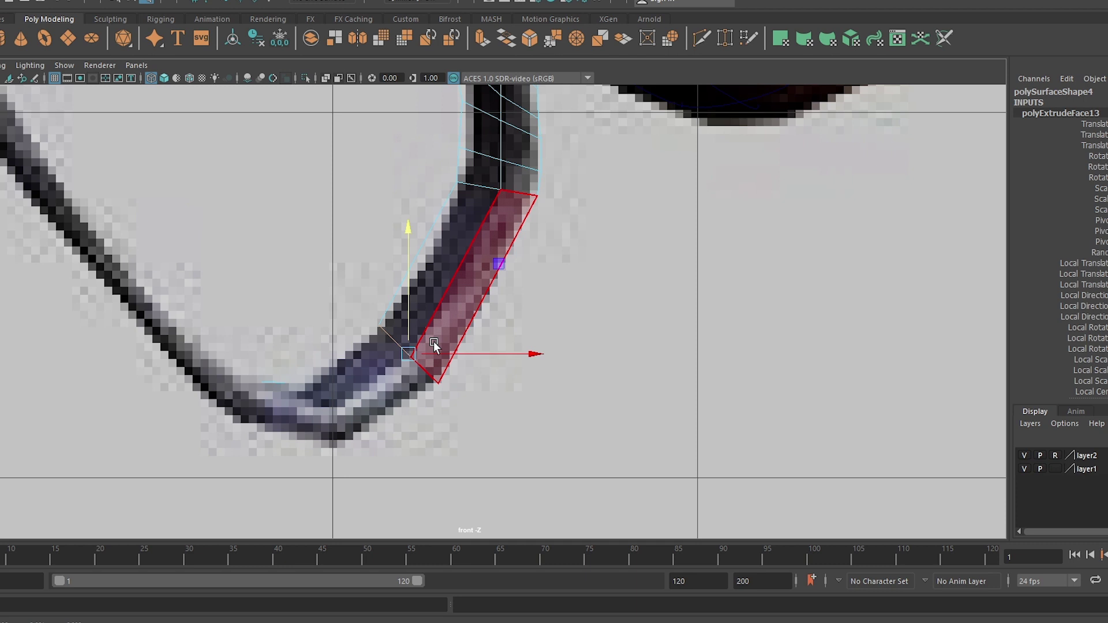
pyautogui.scroll(3, 434, 345)
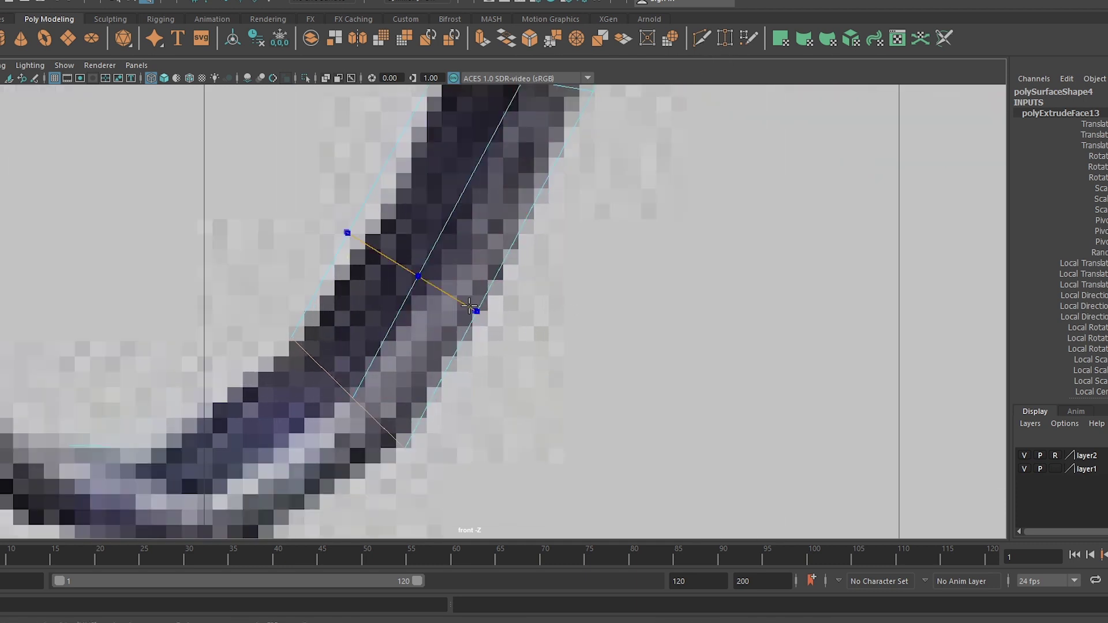
# - Switch to vertex mode and select the vertex on the guard's outer edge
pyautogui.rightClick(340, 235)
pyautogui.moveTo(341, 237); pyautogui.dragTo(373, 251, button='right')
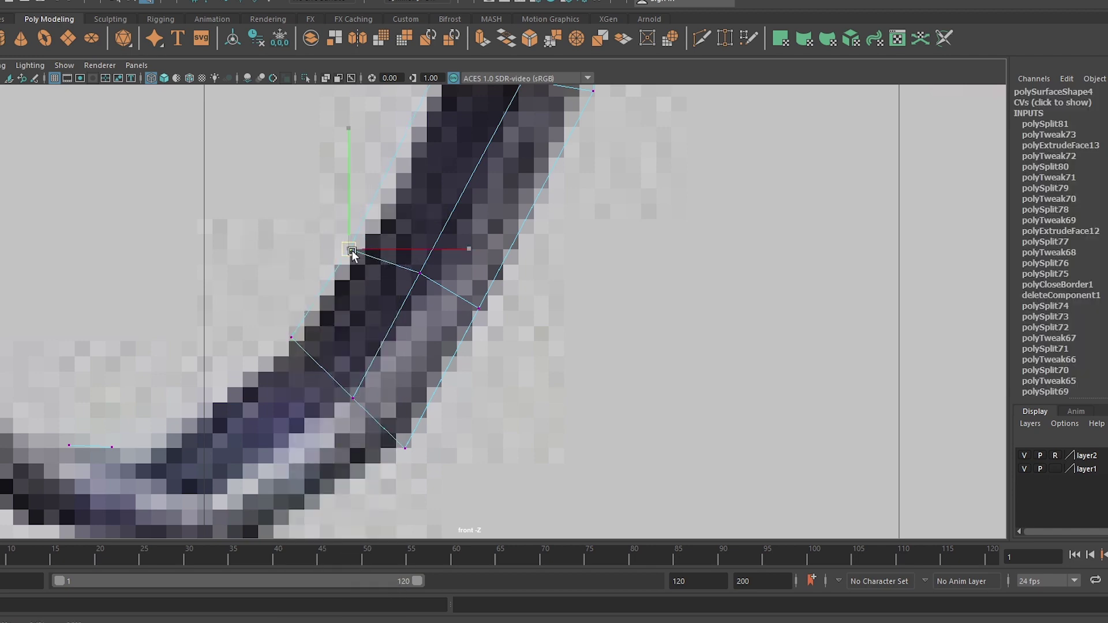
pyautogui.scroll(-5, 351, 252)
pyautogui.scroll(3, 440, 287)
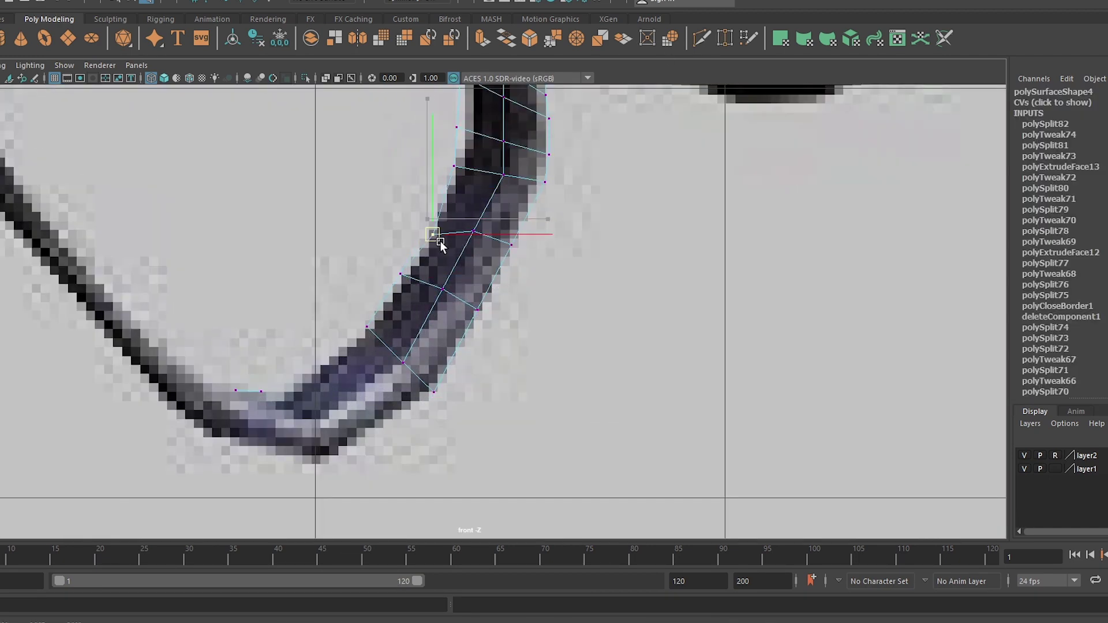
pyautogui.click(477, 310)
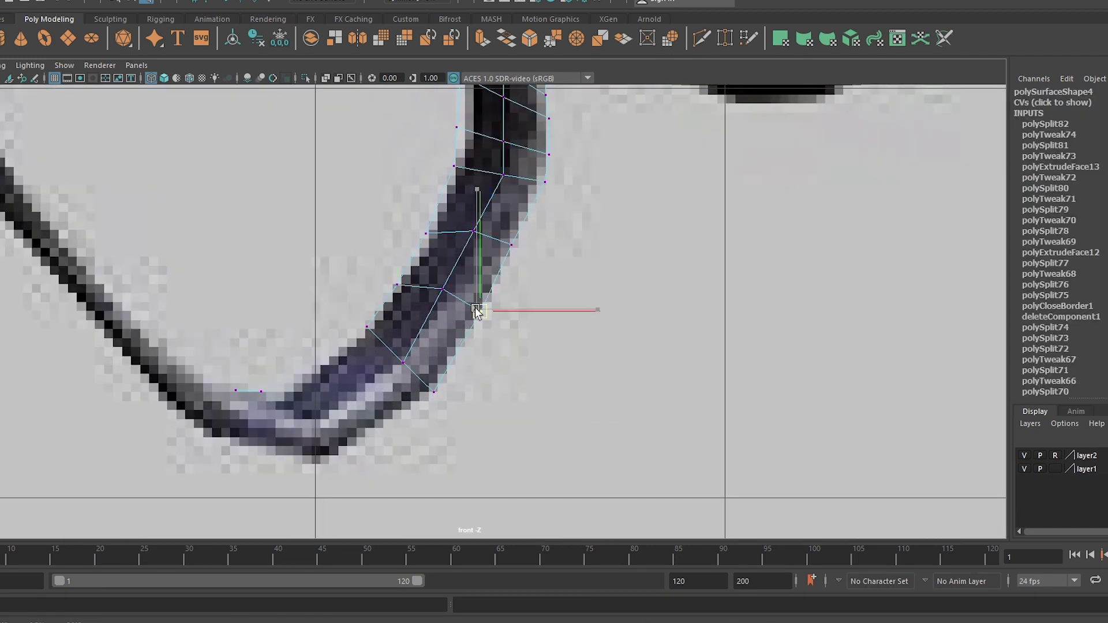
# - Check the bent guard in perspective, return to front view, and extrude the end faces
pyautogui.press('space')
pyautogui.moveTo(477, 312); pyautogui.dragTo(404, 332)
pyautogui.press('super')
pyautogui.press('super')
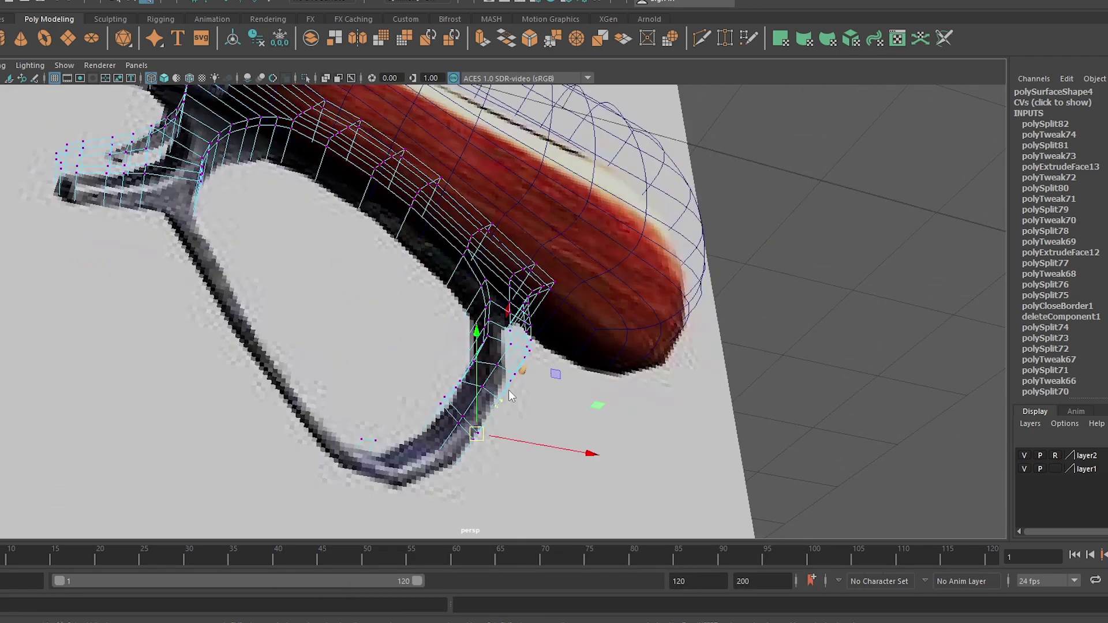
pyautogui.moveTo(508, 390)
pyautogui.keyDown('alt'); pyautogui.mouseDown()
pyautogui.moveTo(459, 408)
pyautogui.moveTo(442, 394)
pyautogui.moveTo(464, 420)
pyautogui.moveTo(450, 404)
pyautogui.moveTo(469, 409)
pyautogui.mouseUp(); pyautogui.keyUp('alt')
pyautogui.press('space')
pyautogui.scroll(-3, 469, 408)
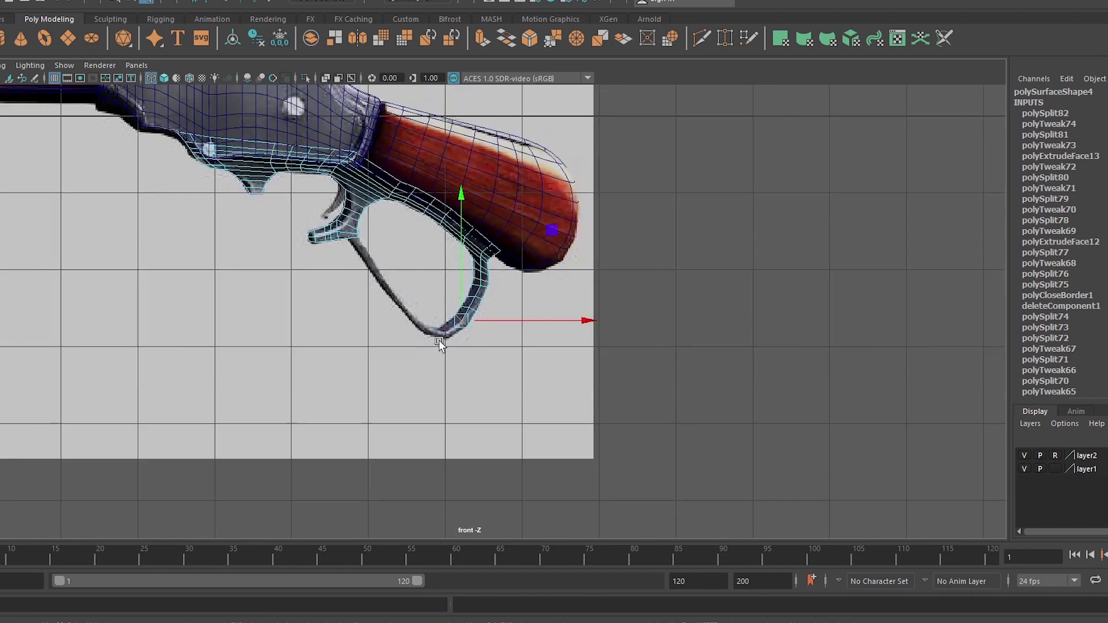
pyautogui.hotkey('ctrl', 'e')
pyautogui.scroll(3, 439, 342)
# - Undo the bad extrusion and delete the stray vertex at the bottom bend
pyautogui.moveTo(349, 414); pyautogui.dragTo(280, 401)
pyautogui.scroll(4, 280, 400)
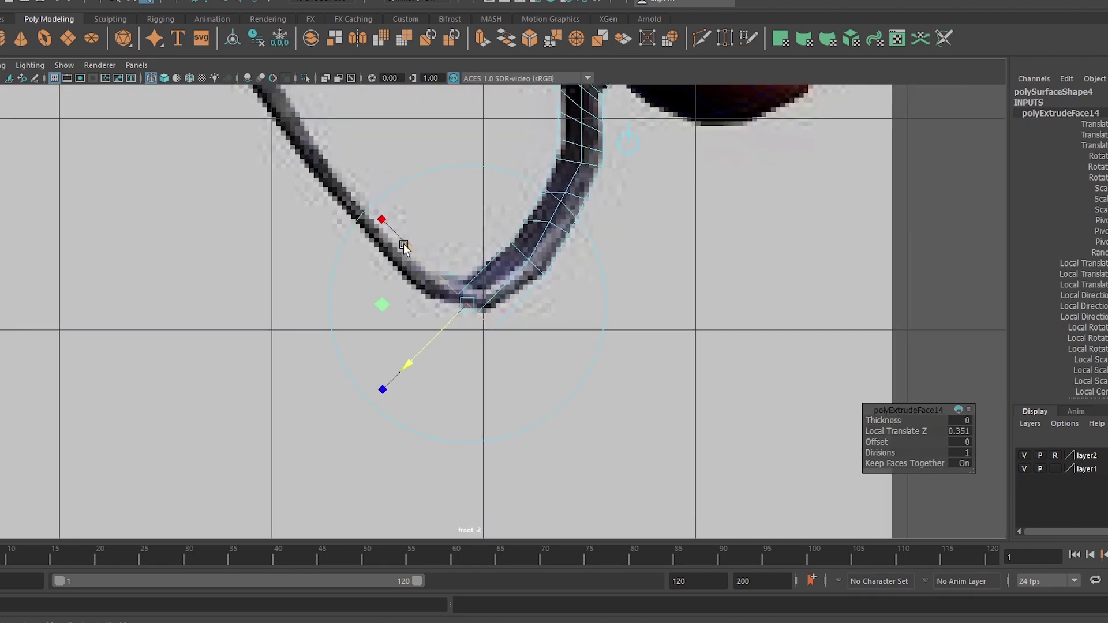
pyautogui.click(418, 275)
pyautogui.hotkey('ctrl', 'z')
pyautogui.click(463, 254)
pyautogui.scroll(4, 470, 227)
pyautogui.moveTo(469, 227); pyautogui.dragTo(396, 239, button='right')
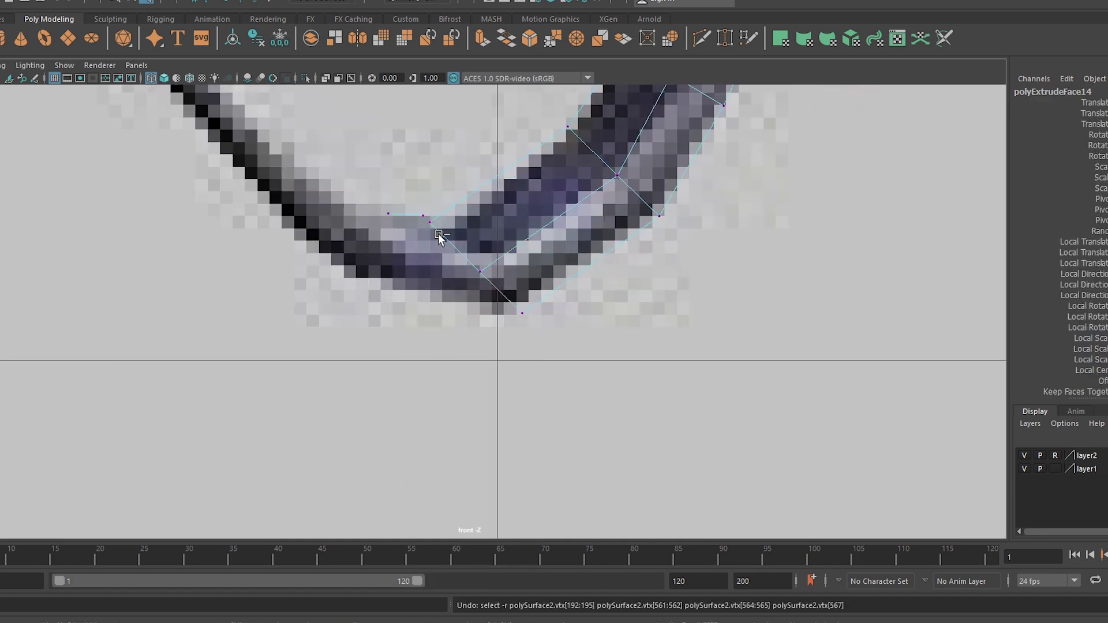
pyautogui.scroll(2, 404, 231)
pyautogui.moveTo(381, 196); pyautogui.dragTo(364, 250)
pyautogui.press('Delete')
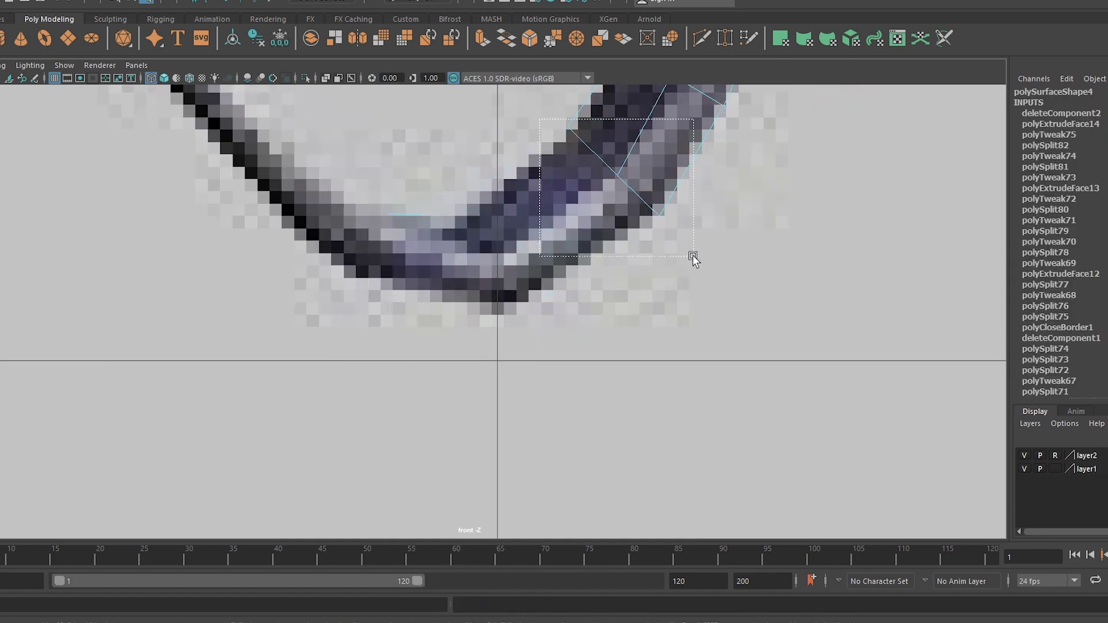
# - Try extruding and rotating the guard's end face, then undo the attempt
pyautogui.moveTo(693, 257); pyautogui.dragTo(692, 257)
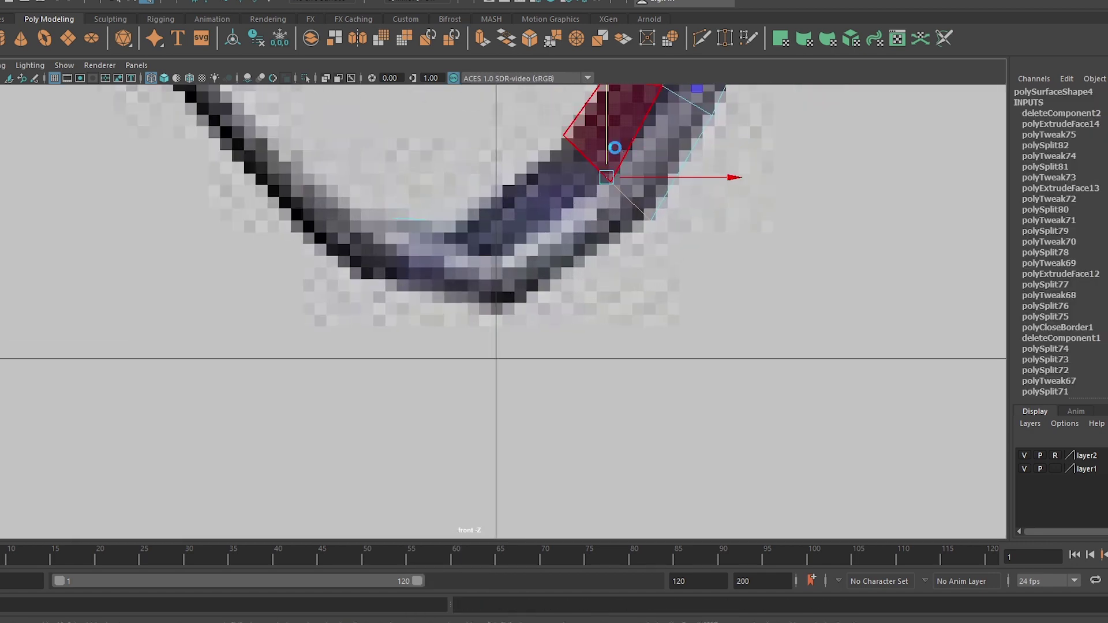
pyautogui.hotkey('ctrl', 'e')
pyautogui.moveTo(450, 337); pyautogui.dragTo(574, 366)
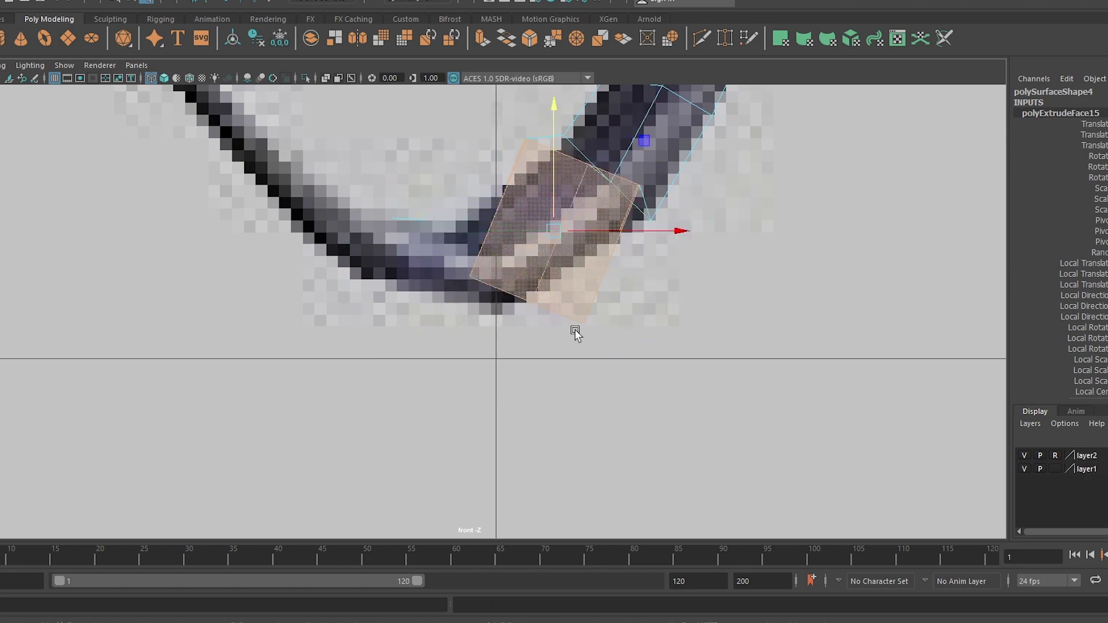
pyautogui.press('e')
pyautogui.moveTo(594, 299); pyautogui.dragTo(229, 92)
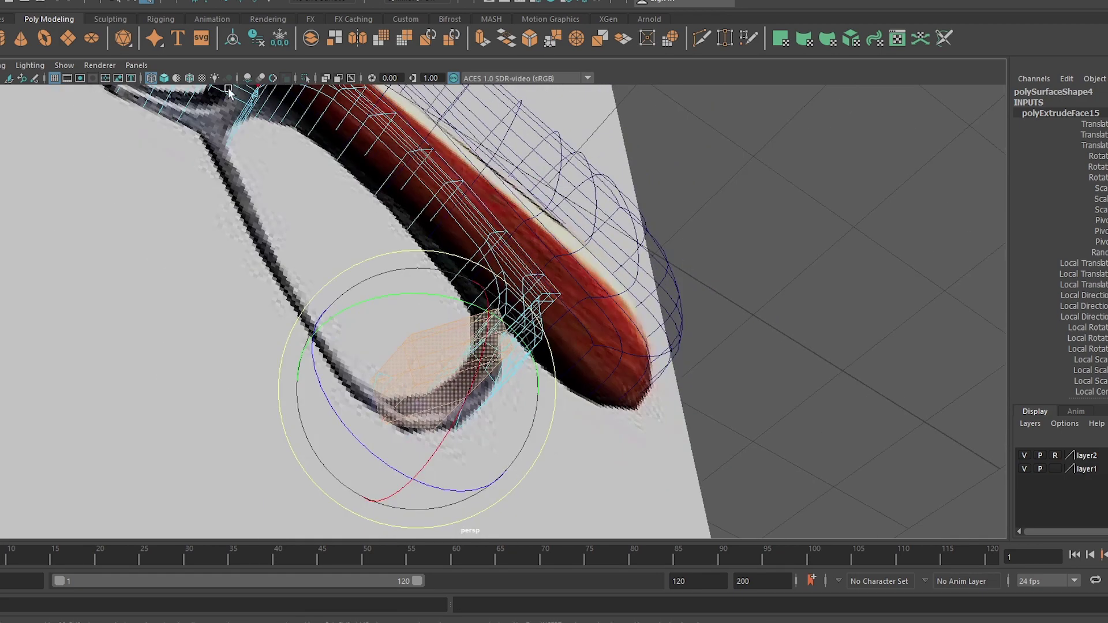
pyautogui.press('5')
pyautogui.press('f')
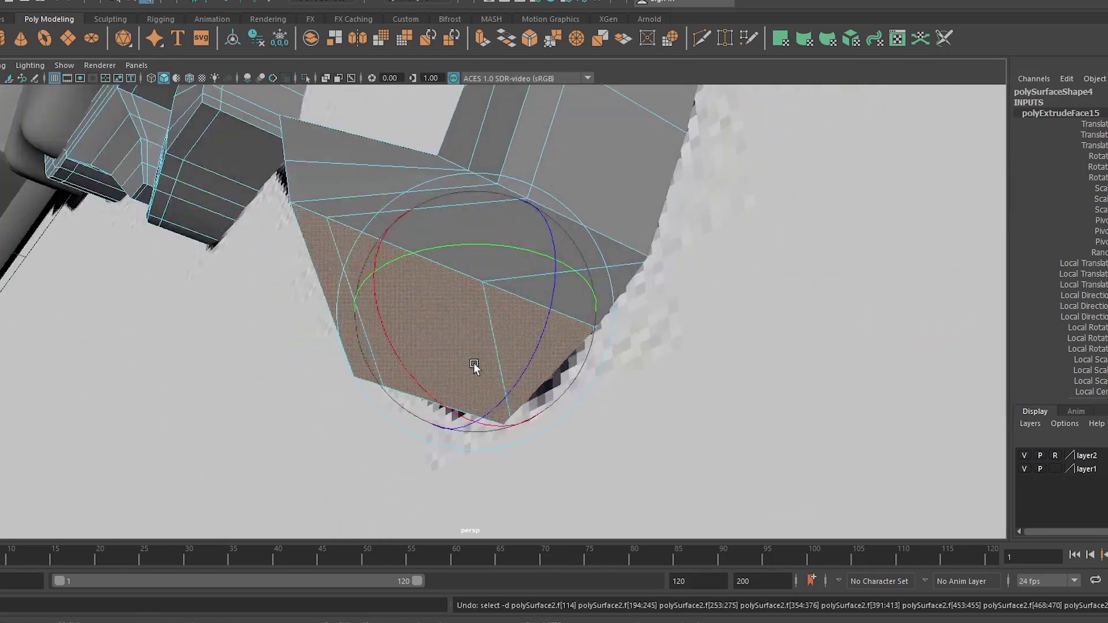
pyautogui.hotkey('ctrl', 'z')
pyautogui.keyDown('alt'); pyautogui.moveTo(473, 362); pyautogui.dragTo(632, 201); pyautogui.keyUp('alt')
# - Reselect the open end face of the guard on the gun body mesh
pyautogui.press('F8')
pyautogui.click(394, 294)
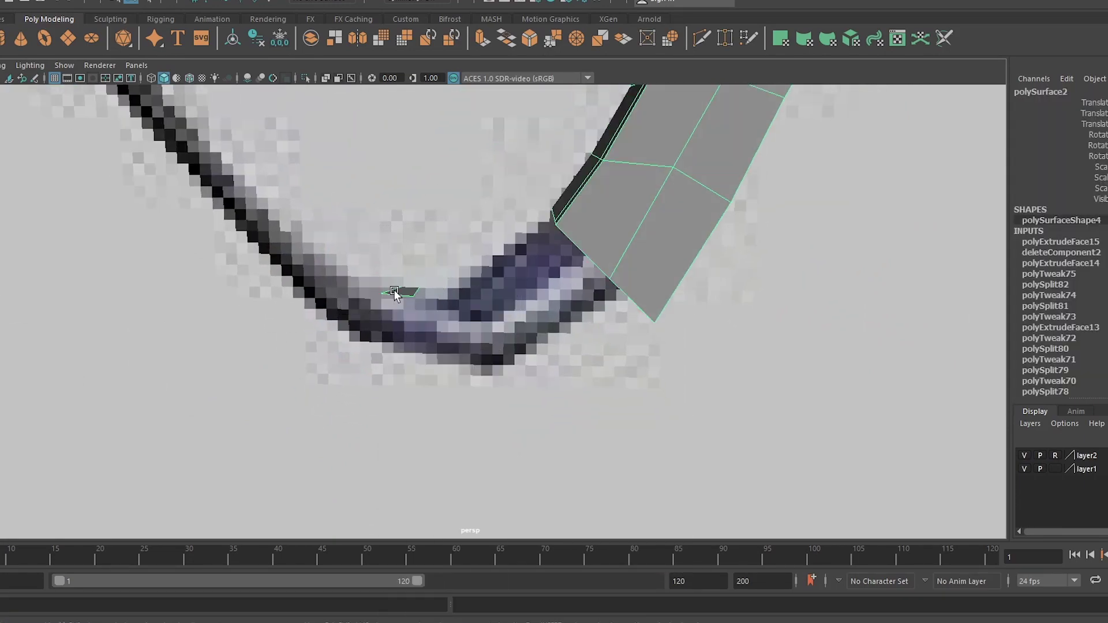
pyautogui.press('e')
pyautogui.moveTo(394, 293)
pyautogui.keyDown('alt'); pyautogui.mouseDown()
pyautogui.moveTo(801, 237)
pyautogui.moveTo(549, 285)
pyautogui.moveTo(520, 254)
pyautogui.moveTo(89, 243)
pyautogui.mouseUp(); pyautogui.keyUp('alt')
pyautogui.click(598, 261)
pyautogui.press('w')
pyautogui.click(218, 265)
pyautogui.moveTo(218, 265); pyautogui.dragTo(390, 270)
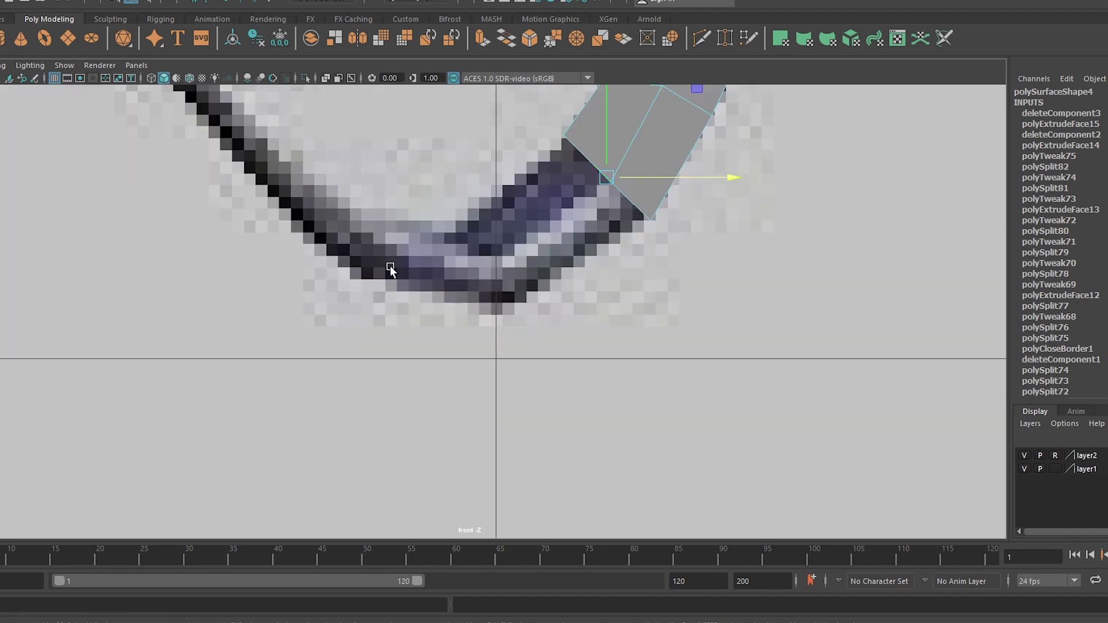
# - Extrude the end face around the bottom curve, rotating it and fitting corner vertices to the outline
pyautogui.hotkey('ctrl', 'e')
pyautogui.moveTo(641, 144); pyautogui.dragTo(670, 115)
pyautogui.moveTo(413, 292)
pyautogui.mouseDown()
pyautogui.moveTo(394, 233)
pyautogui.moveTo(421, 264)
pyautogui.mouseUp()
pyautogui.press('e')
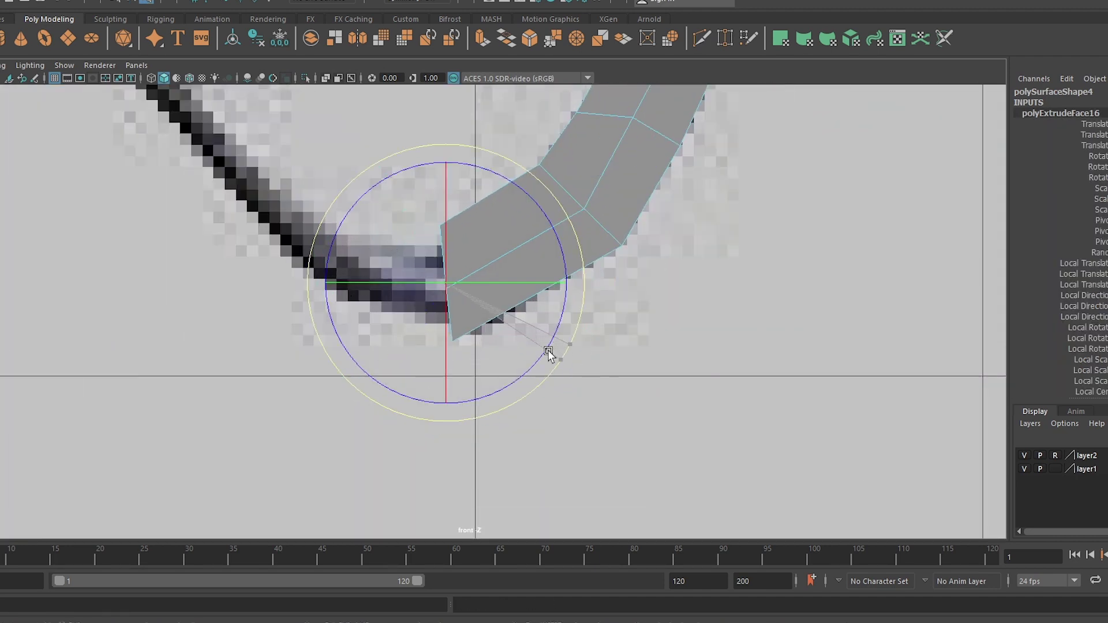
pyautogui.moveTo(549, 353)
pyautogui.mouseDown()
pyautogui.moveTo(520, 335)
pyautogui.moveTo(473, 334)
pyautogui.mouseUp()
pyautogui.press('F9')
pyautogui.press('w')
pyautogui.click(465, 322)
pyautogui.click(446, 288)
pyautogui.moveTo(469, 289); pyautogui.dragTo(482, 290)
# - Enable X-ray and inspect the guard's end from below in perspective
pyautogui.hotkey('alt', 'x')
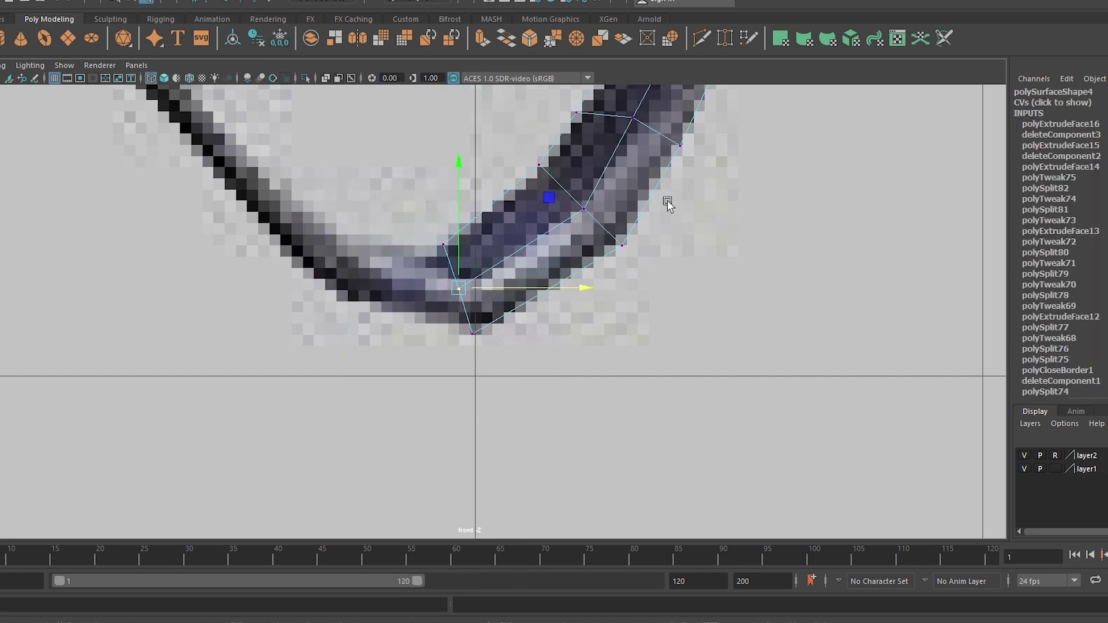
pyautogui.scroll(1, 668, 203)
pyautogui.press('space')
pyautogui.moveTo(554, 303); pyautogui.dragTo(554, 248)
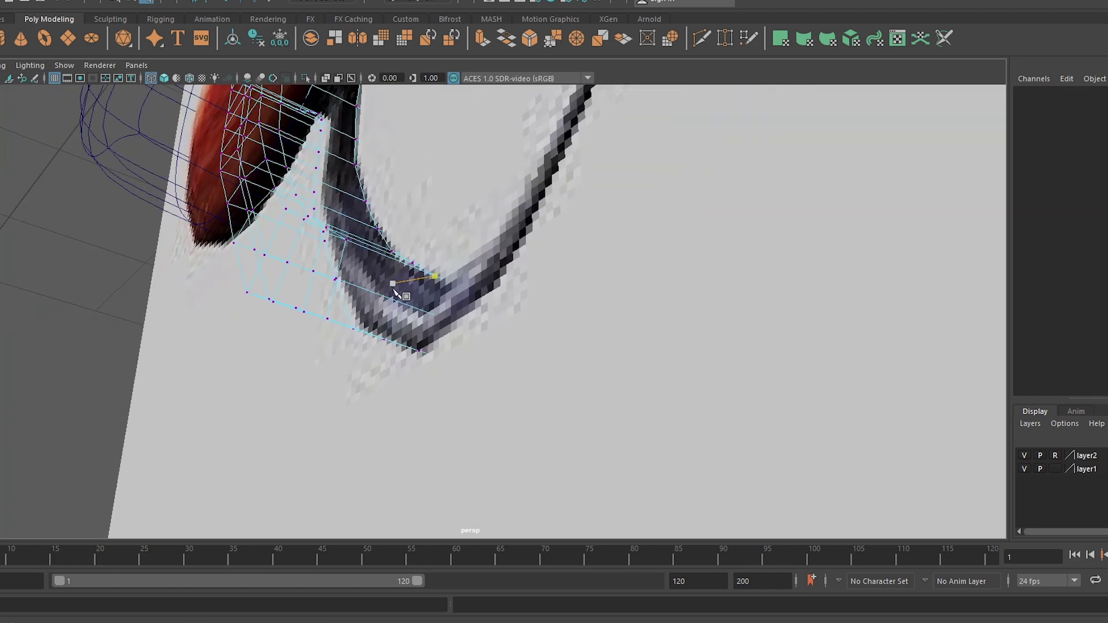
pyautogui.moveTo(519, 300)
pyautogui.keyDown('alt'); pyautogui.mouseDown()
pyautogui.moveTo(451, 318)
pyautogui.moveTo(466, 312)
pyautogui.moveTo(154, 278)
pyautogui.mouseUp(); pyautogui.keyUp('alt')
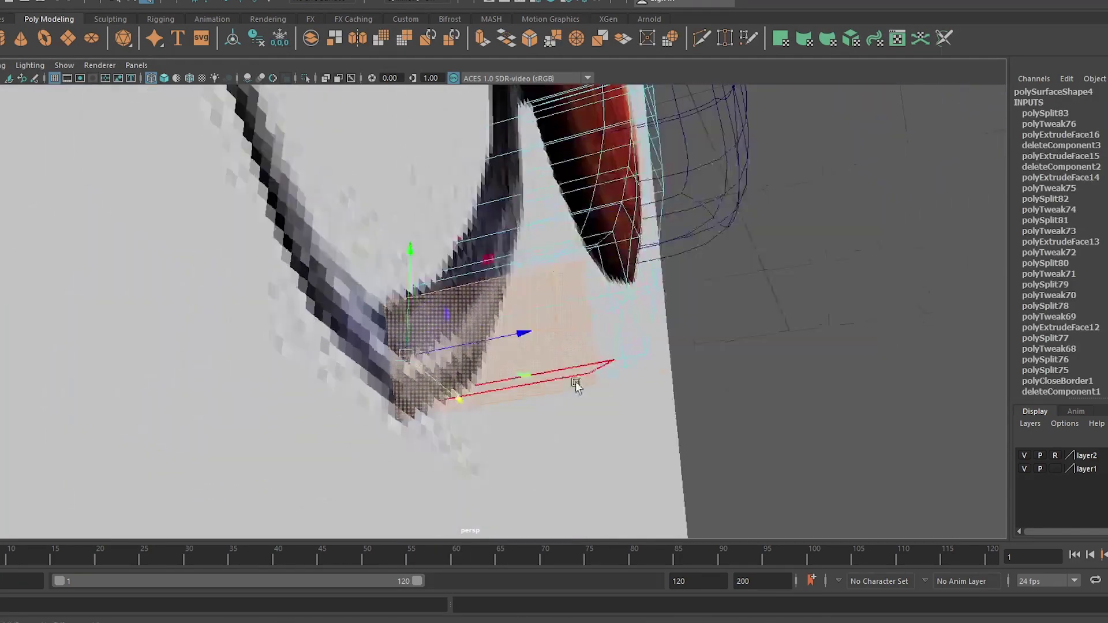
pyautogui.press('space')
# - Extrude the end face further around the curve and shift its end vertices onto the reference
pyautogui.hotkey('ctrl', 'e')
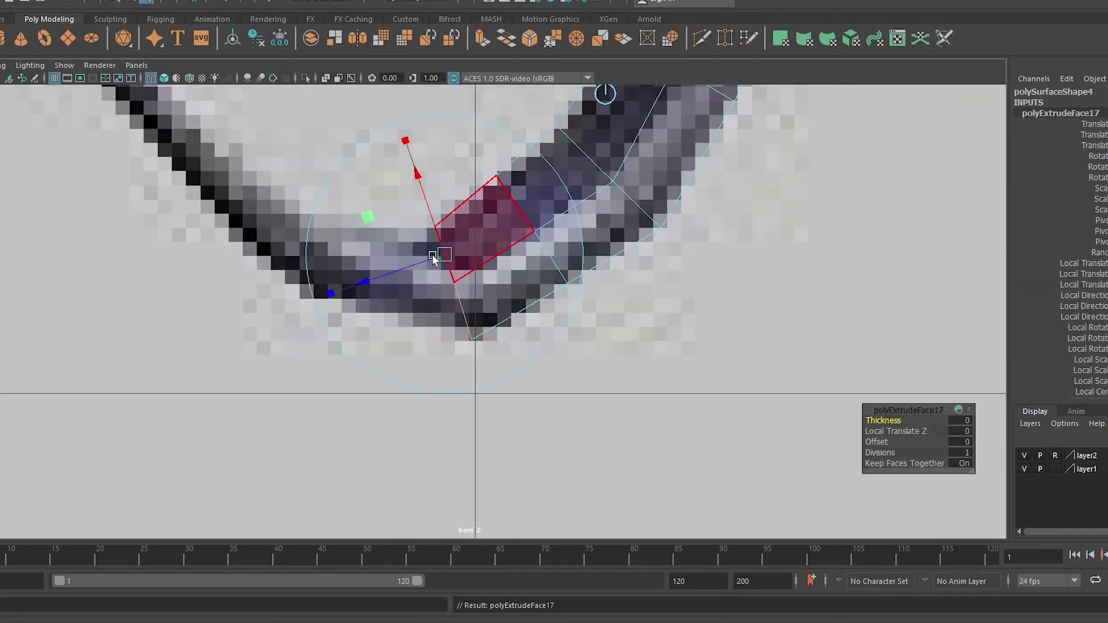
pyautogui.moveTo(432, 254); pyautogui.dragTo(363, 278)
pyautogui.scroll(-5, 404, 275)
pyautogui.press('e')
pyautogui.scroll(5, 574, 353)
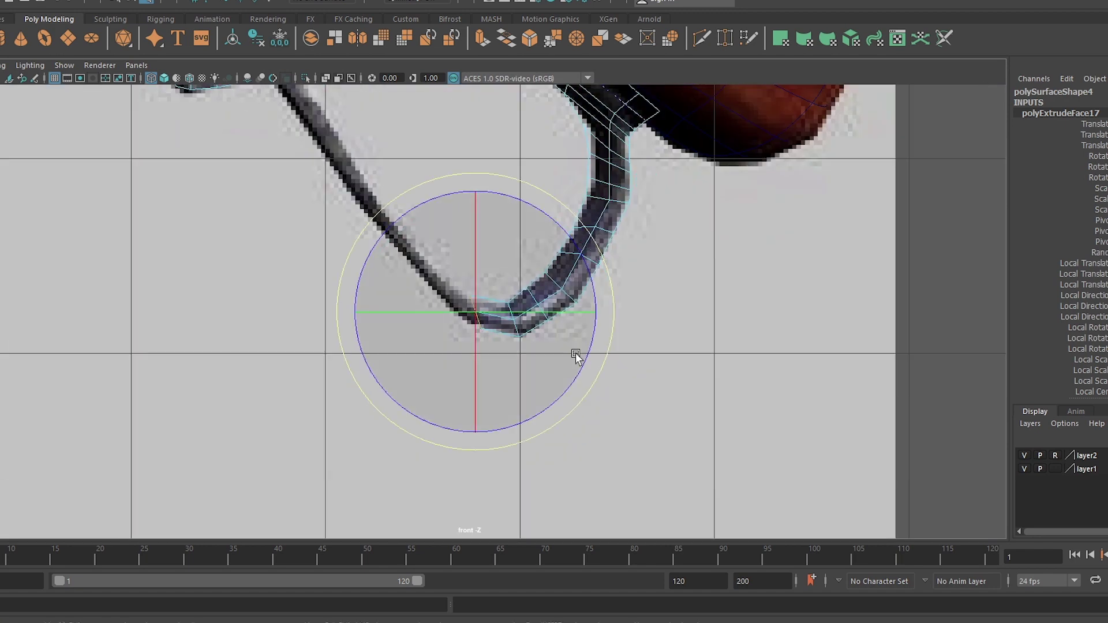
pyautogui.scroll(3, 596, 373)
pyautogui.scroll(-3, 505, 258)
pyautogui.scroll(-3, 487, 267)
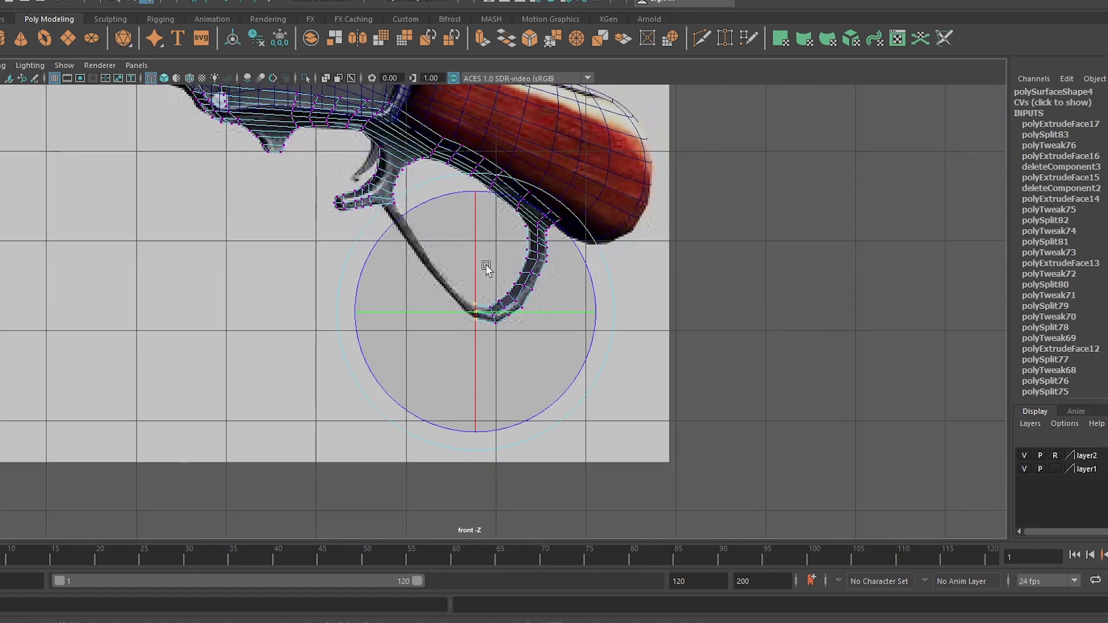
pyautogui.scroll(6, 503, 312)
pyautogui.press('w')
pyautogui.scroll(3, 391, 247)
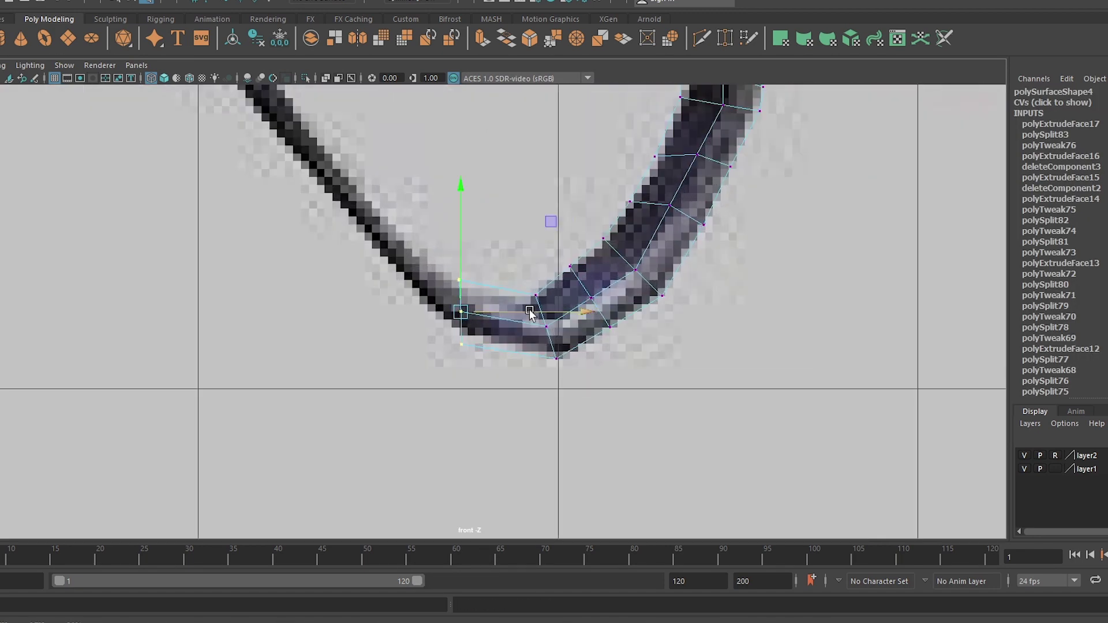
pyautogui.scroll(5, 549, 222)
pyautogui.moveTo(547, 311); pyautogui.dragTo(595, 312)
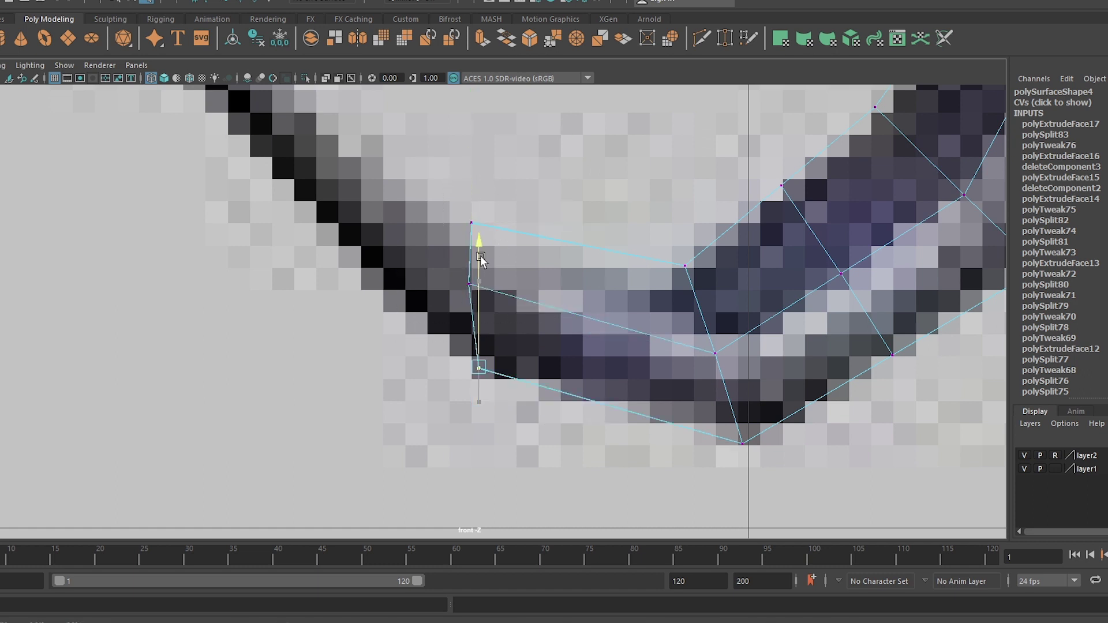
# - Insert an edge loop across the curve and fit its vertices to the reference edge
pyautogui.keyDown('ctrl'); pyautogui.click(596, 330); pyautogui.keyUp('ctrl')
pyautogui.press('w')
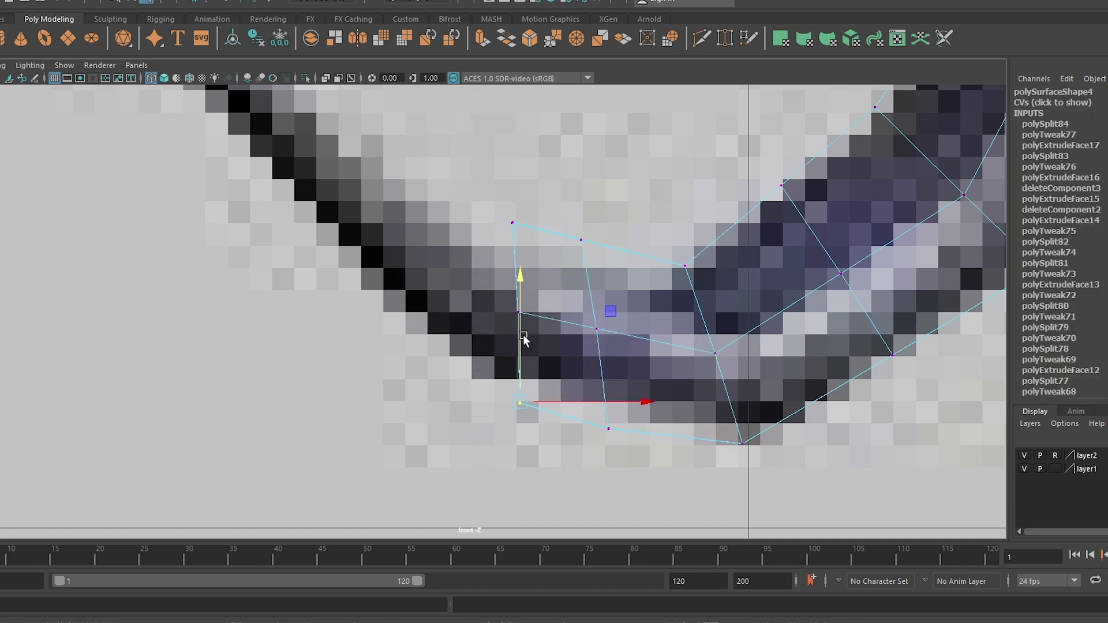
pyautogui.moveTo(669, 412); pyautogui.dragTo(669, 418)
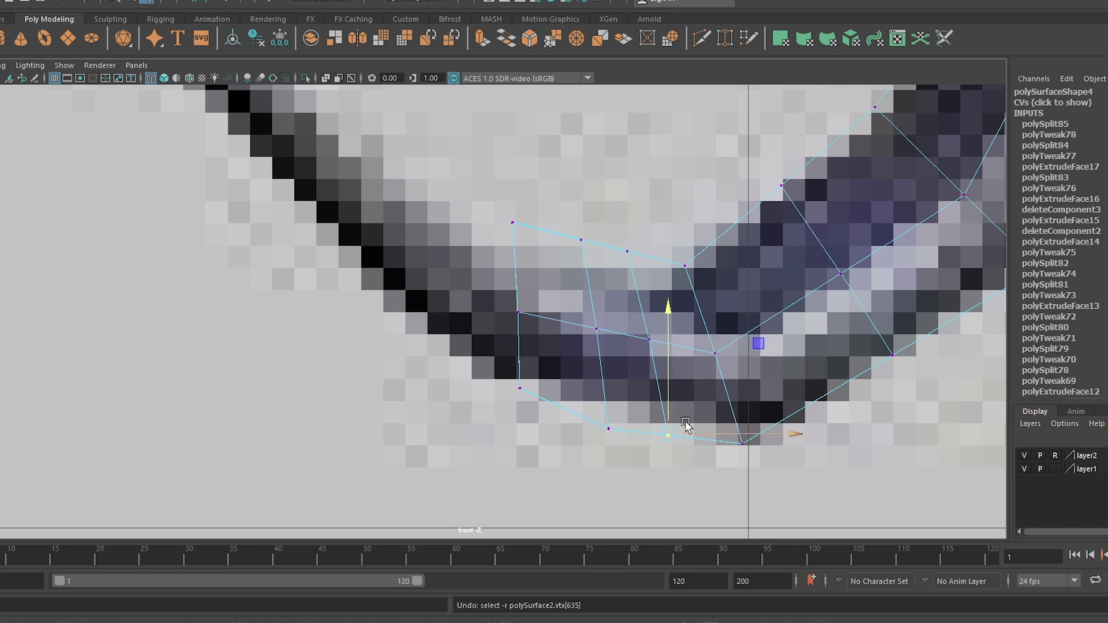
pyautogui.click(604, 341)
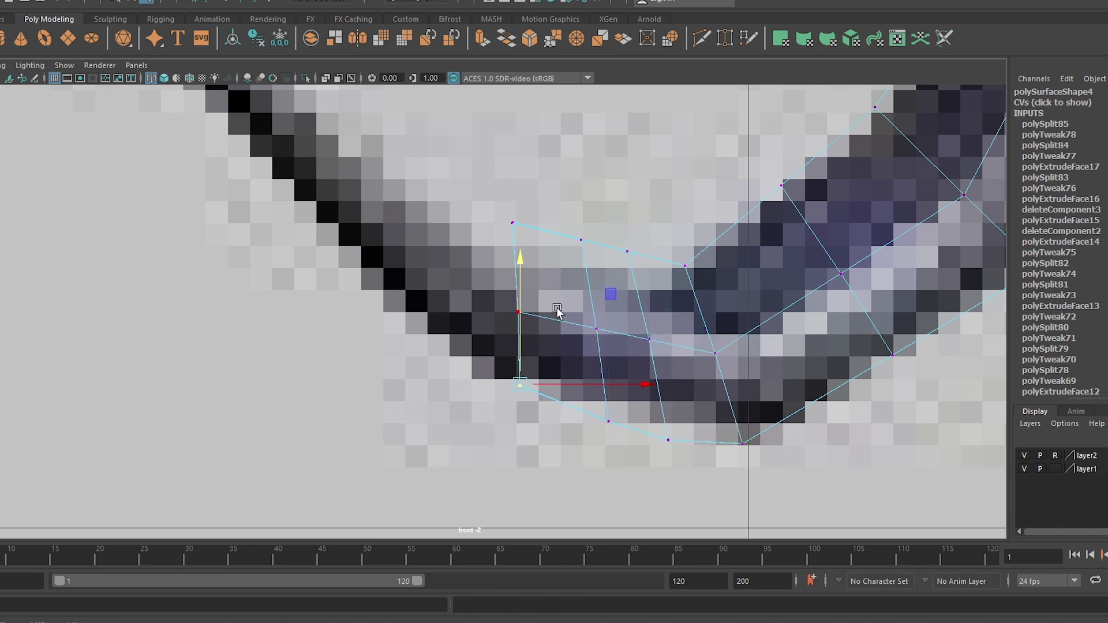
pyautogui.moveTo(640, 263); pyautogui.dragTo(572, 228)
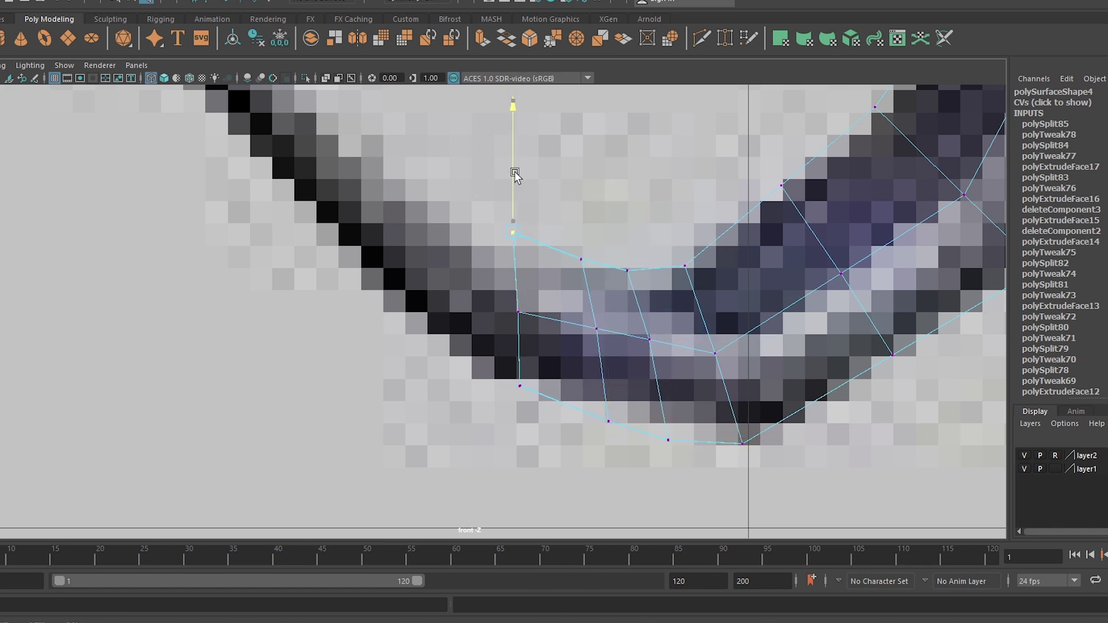
pyautogui.click(576, 257)
pyautogui.scroll(-5, 582, 261)
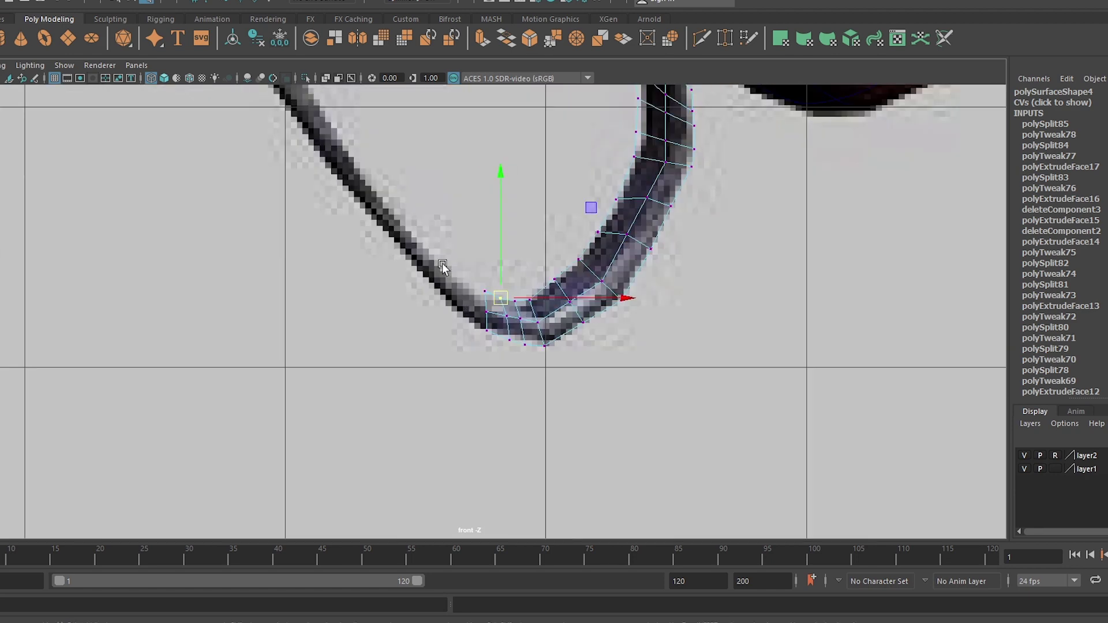
pyautogui.scroll(3, 500, 231)
pyautogui.scroll(1, 500, 216)
pyautogui.moveTo(526, 289); pyautogui.dragTo(528, 288)
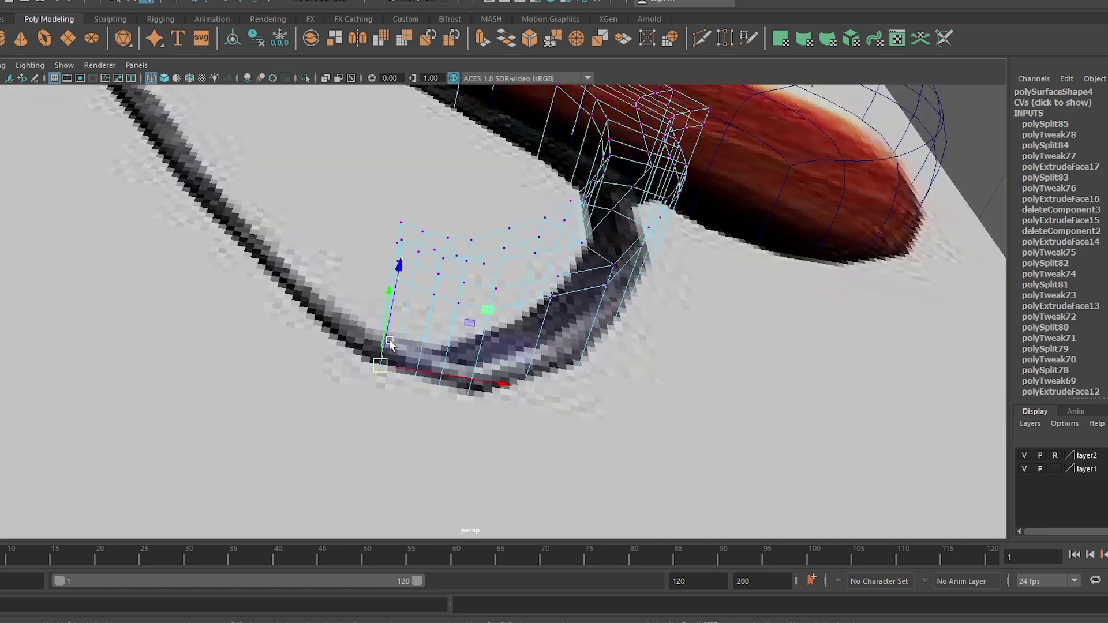
pyautogui.keyDown('alt'); pyautogui.moveTo(396, 260); pyautogui.dragTo(440, 308); pyautogui.keyUp('alt')
# - Extrude the guard's open end face 0.966 up the front arm toward the lug, rotated to match
pyautogui.click(440, 308)
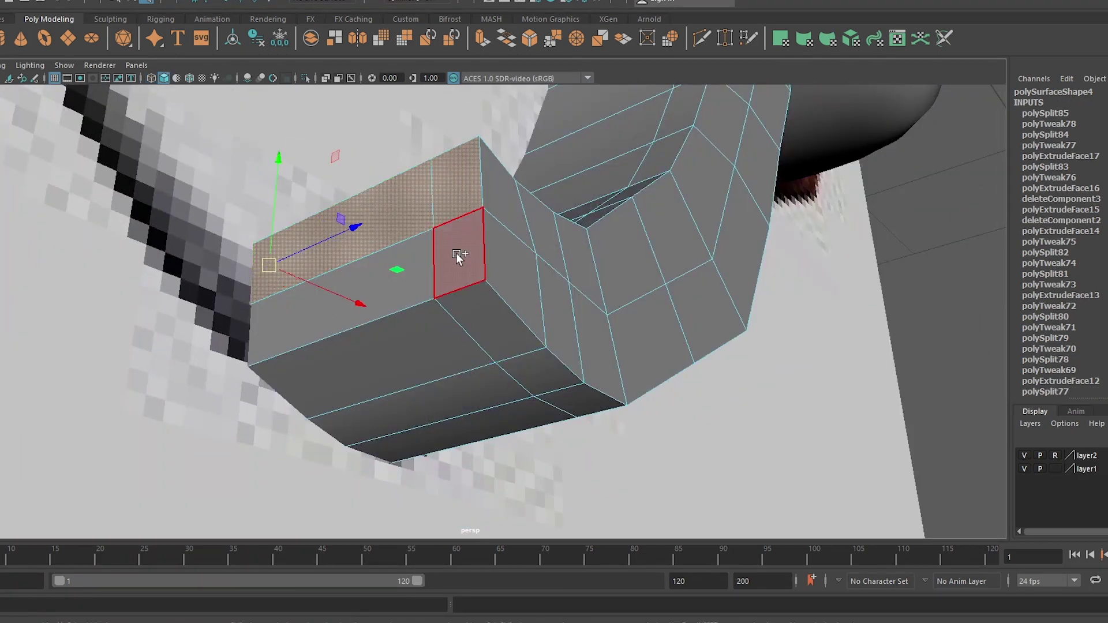
pyautogui.keyDown('alt'); pyautogui.moveTo(456, 252); pyautogui.dragTo(502, 314); pyautogui.keyUp('alt')
pyautogui.press('space')
pyautogui.hotkey('ctrl', 'e')
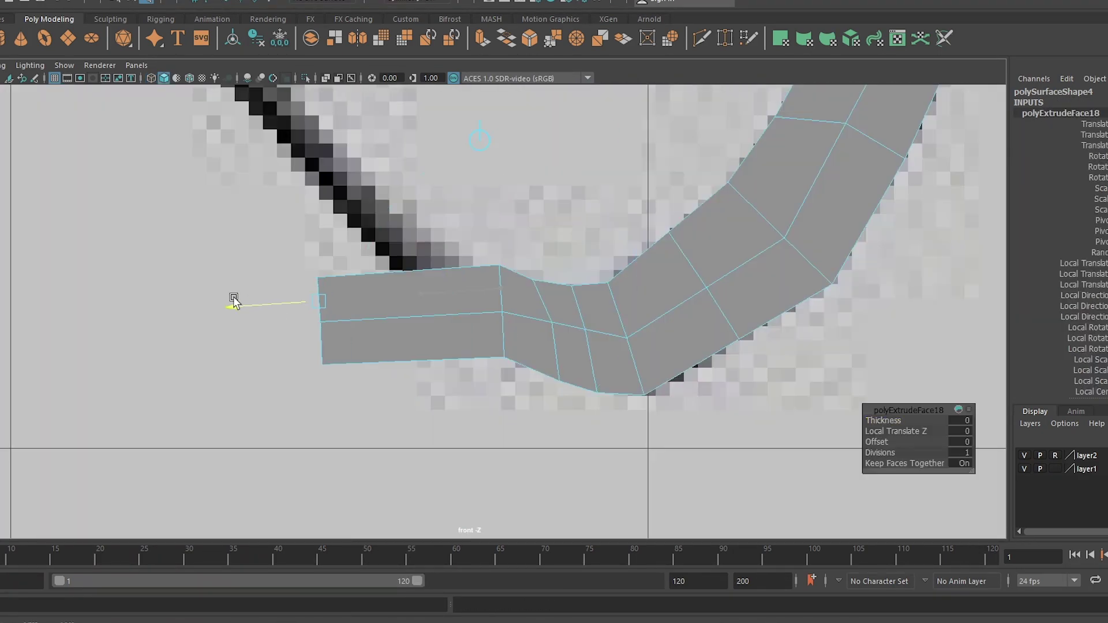
pyautogui.scroll(-3, 230, 302)
pyautogui.moveTo(445, 220)
pyautogui.mouseDown()
pyautogui.moveTo(450, 268)
pyautogui.moveTo(353, 362)
pyautogui.mouseUp()
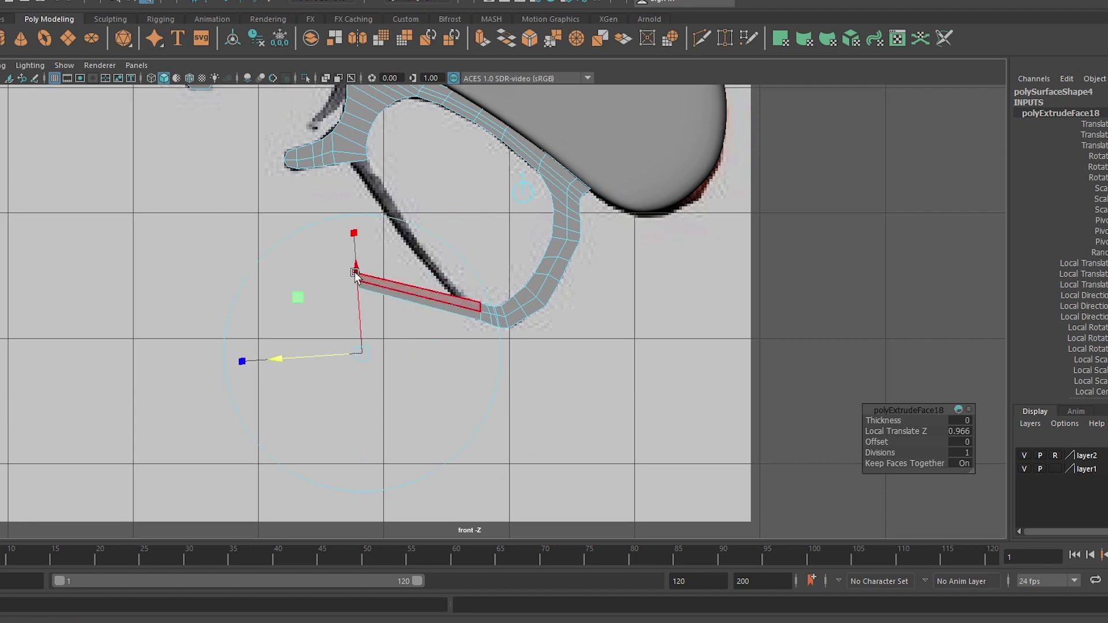
pyautogui.press('e')
pyautogui.moveTo(432, 304); pyautogui.dragTo(470, 167)
pyautogui.press('w')
pyautogui.scroll(3, 500, 223)
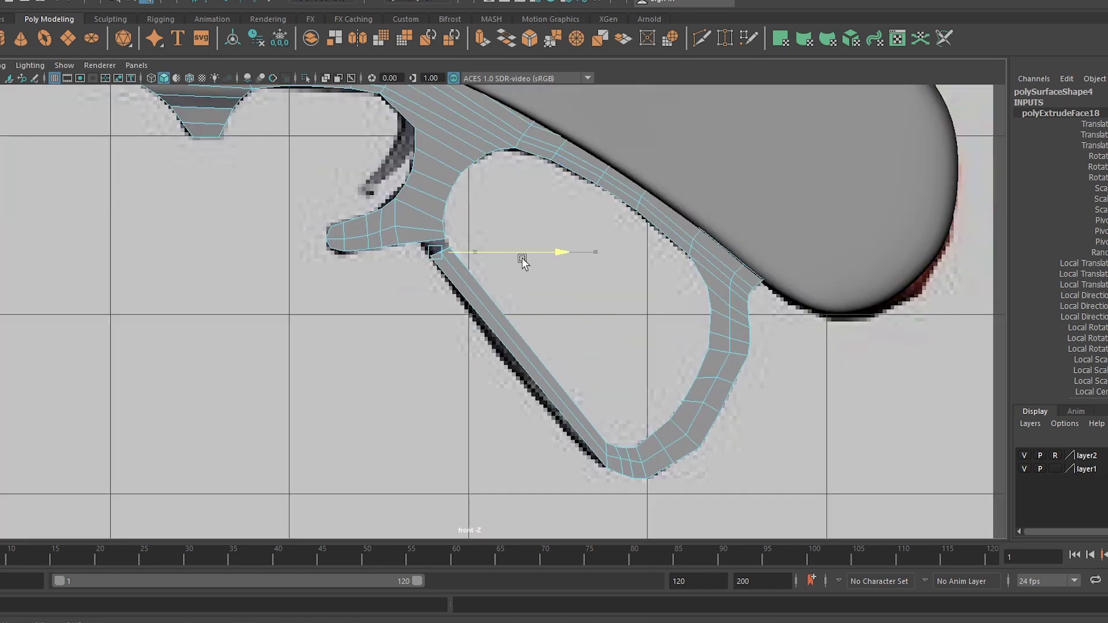
pyautogui.scroll(2, 644, 164)
# - Cut two edge loops along the straight arm and nudge its vertices to fit the reference
pyautogui.press('Return')
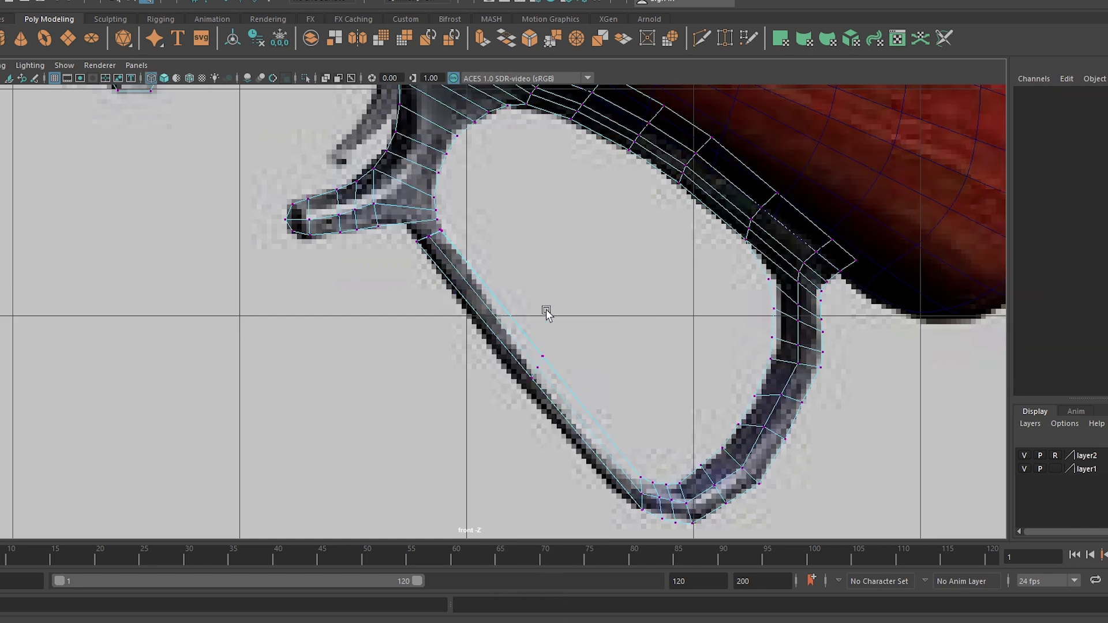
pyautogui.click(540, 311)
pyautogui.scroll(5, 537, 335)
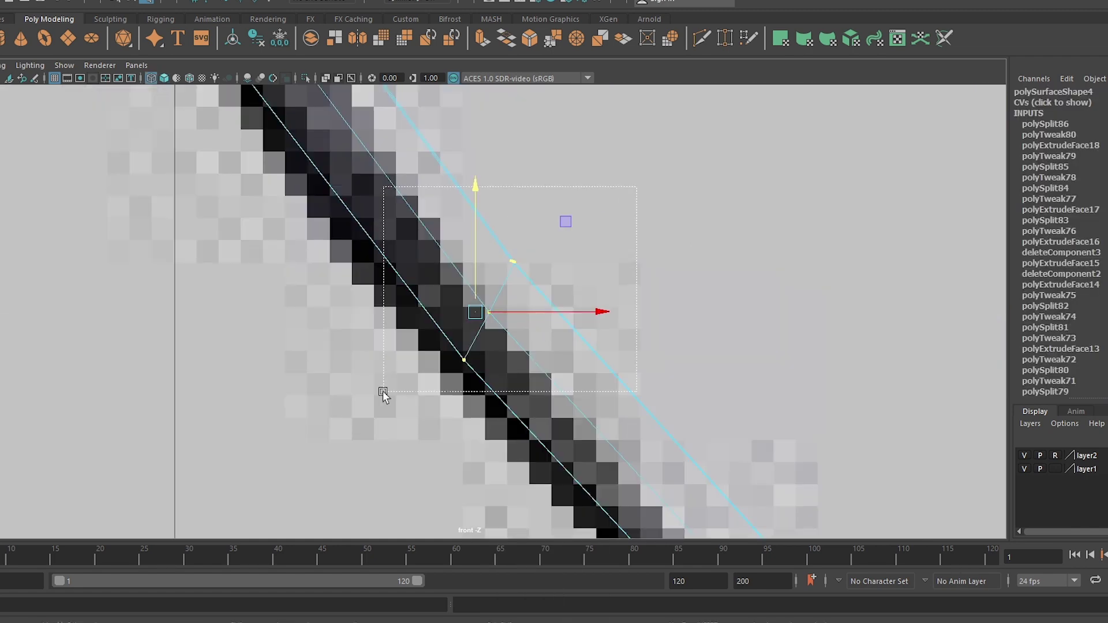
pyautogui.moveTo(383, 395); pyautogui.dragTo(383, 395)
pyautogui.scroll(-2, 442, 227)
pyautogui.scroll(2, 470, 232)
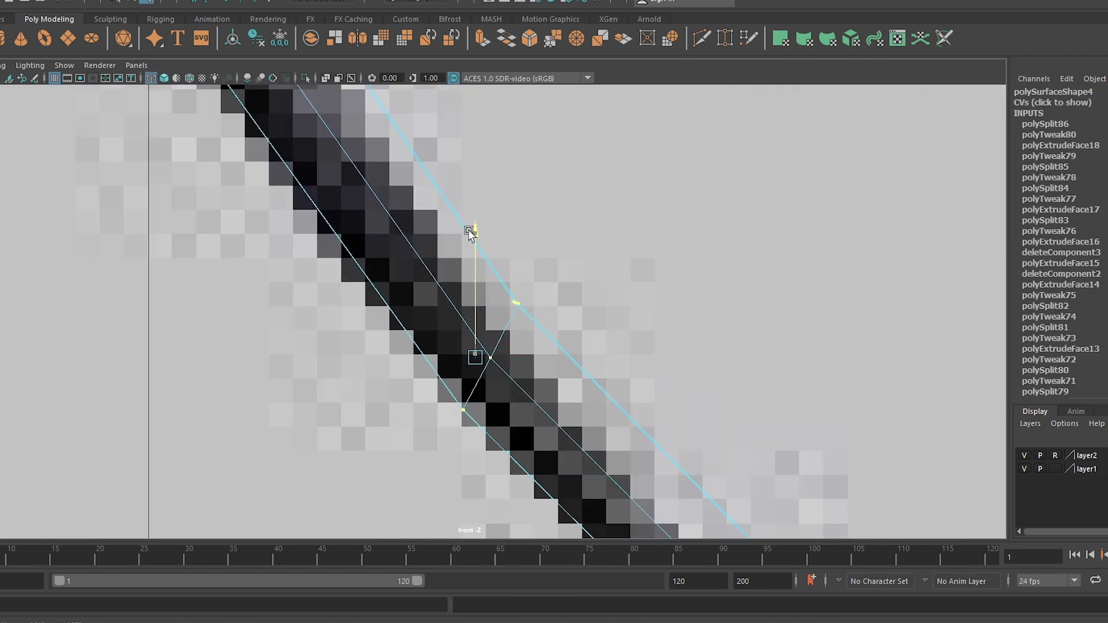
pyautogui.scroll(-3, 471, 232)
pyautogui.scroll(3, 578, 323)
pyautogui.press('Return')
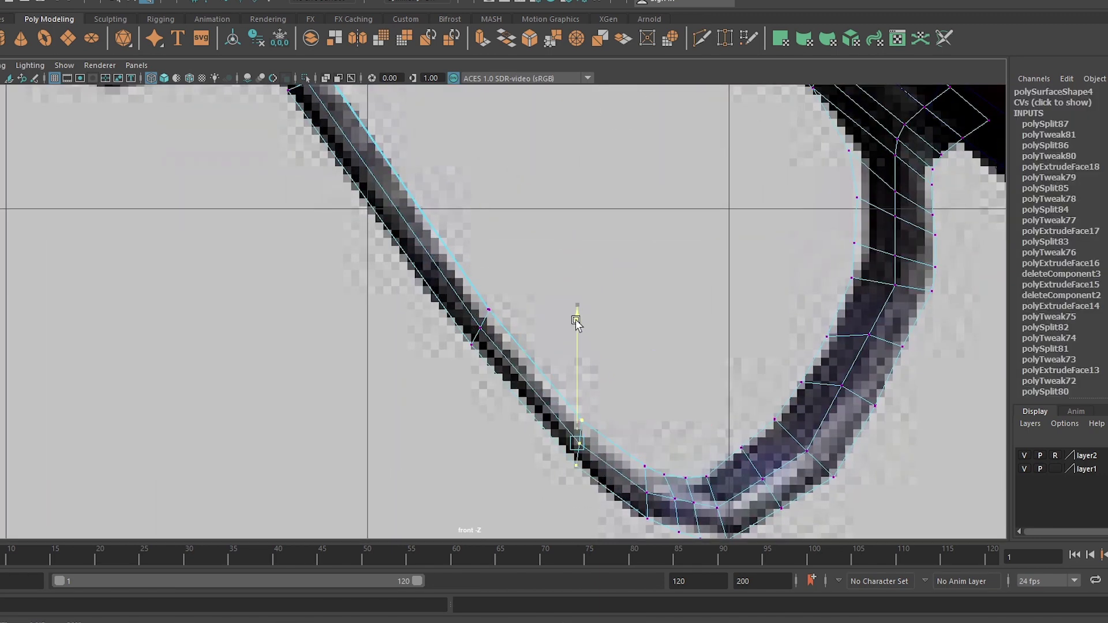
pyautogui.moveTo(579, 321); pyautogui.dragTo(580, 324)
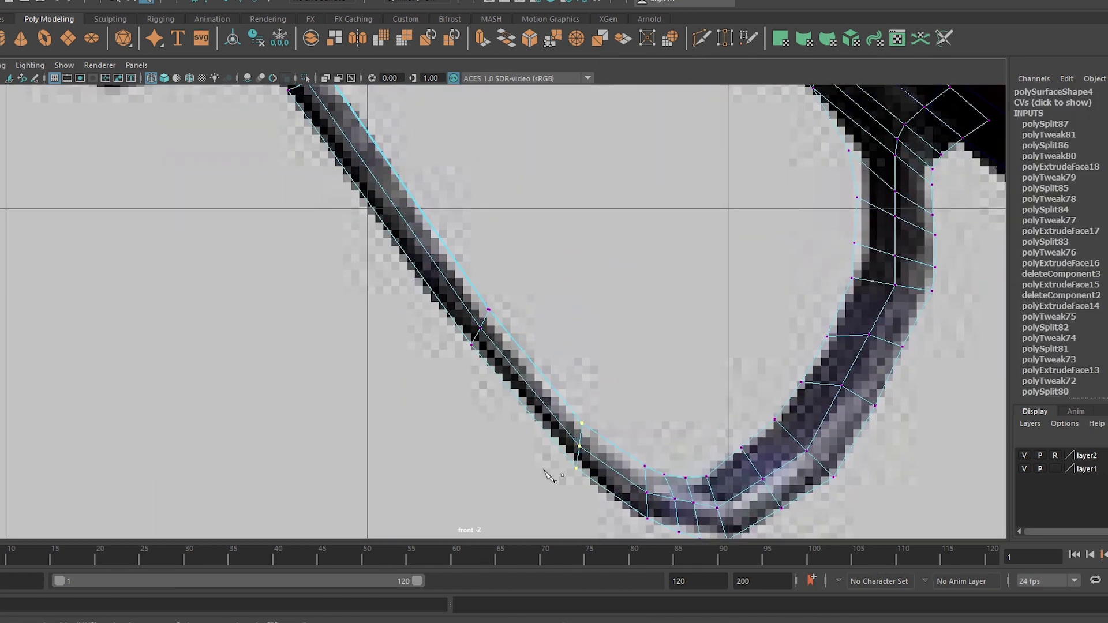
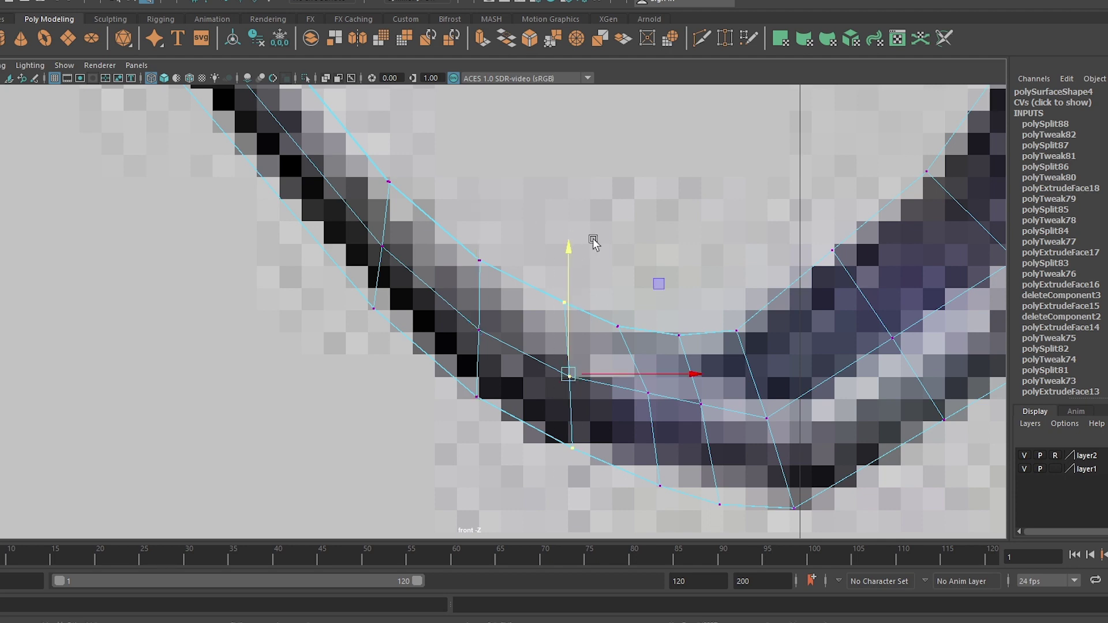
# - Cut a new edge across the lever strip and move its vertices onto the reference outline
pyautogui.moveTo(569, 243); pyautogui.dragTo(570, 249)
pyautogui.scroll(-5, 409, 208)
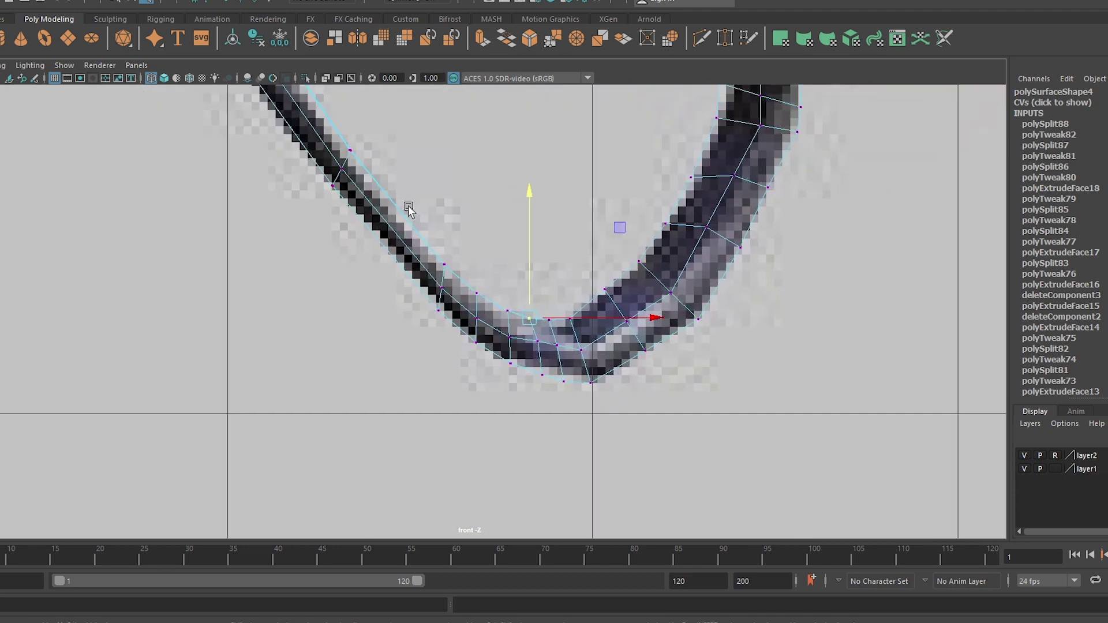
pyautogui.click(393, 212)
pyautogui.press('w')
pyautogui.moveTo(388, 180); pyautogui.dragTo(388, 168)
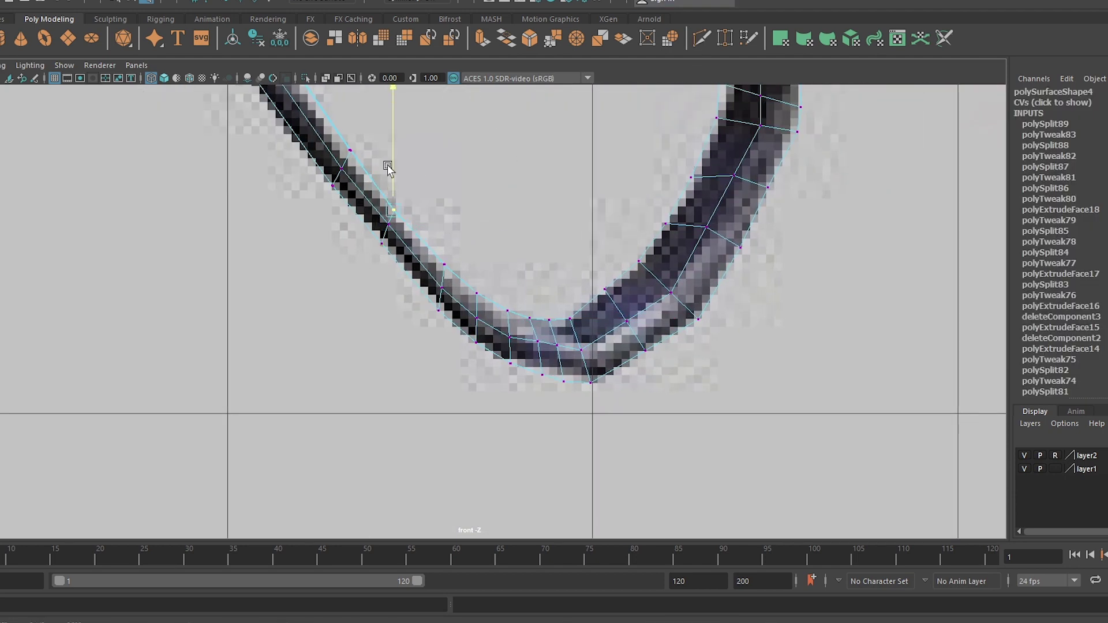
pyautogui.scroll(-5, 387, 165)
pyautogui.scroll(3, 563, 292)
pyautogui.scroll(3, 564, 292)
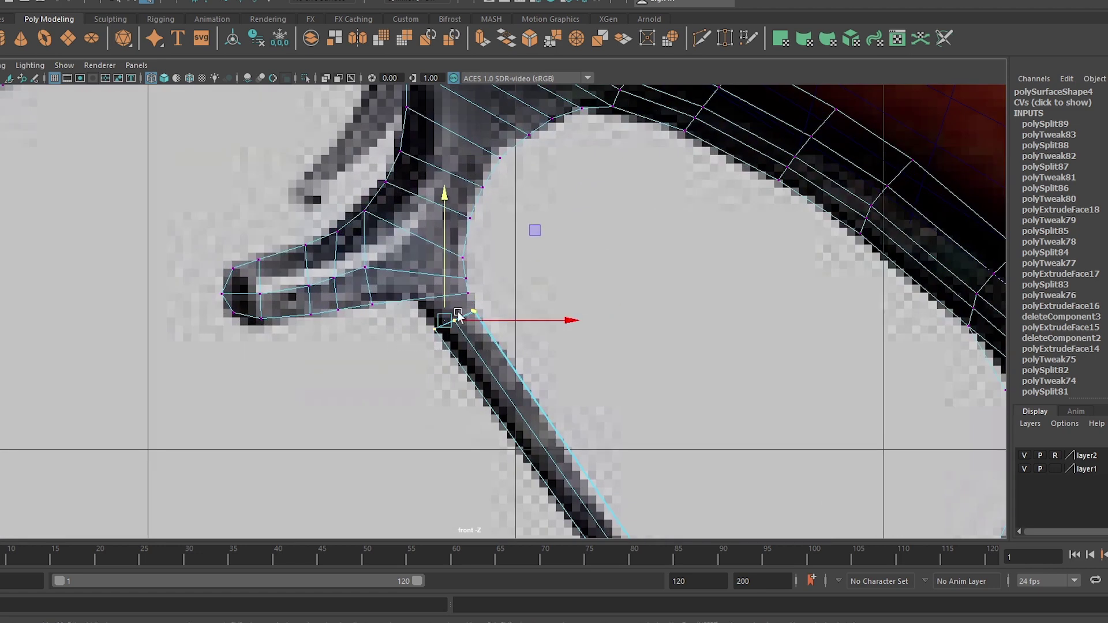
pyautogui.hotkey('ctrl', 'z')
pyautogui.moveTo(551, 319)
pyautogui.mouseDown()
pyautogui.moveTo(568, 362)
pyautogui.moveTo(561, 332)
pyautogui.mouseUp()
# - Select the bottom row of joint vertices and shift them to match the reference
pyautogui.press('e')
pyautogui.press('r')
pyautogui.scroll(2, 454, 297)
pyautogui.click(475, 329)
pyautogui.click(405, 331)
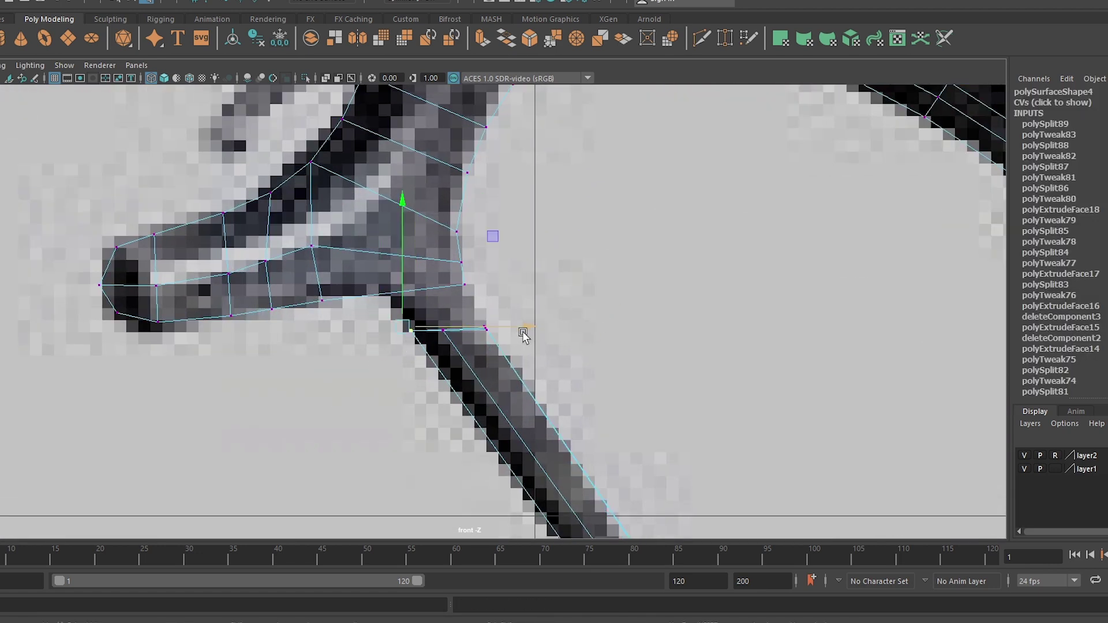
pyautogui.keyDown('shift'); pyautogui.click(485, 328); pyautogui.keyUp('shift')
pyautogui.moveTo(431, 280); pyautogui.dragTo(431, 250)
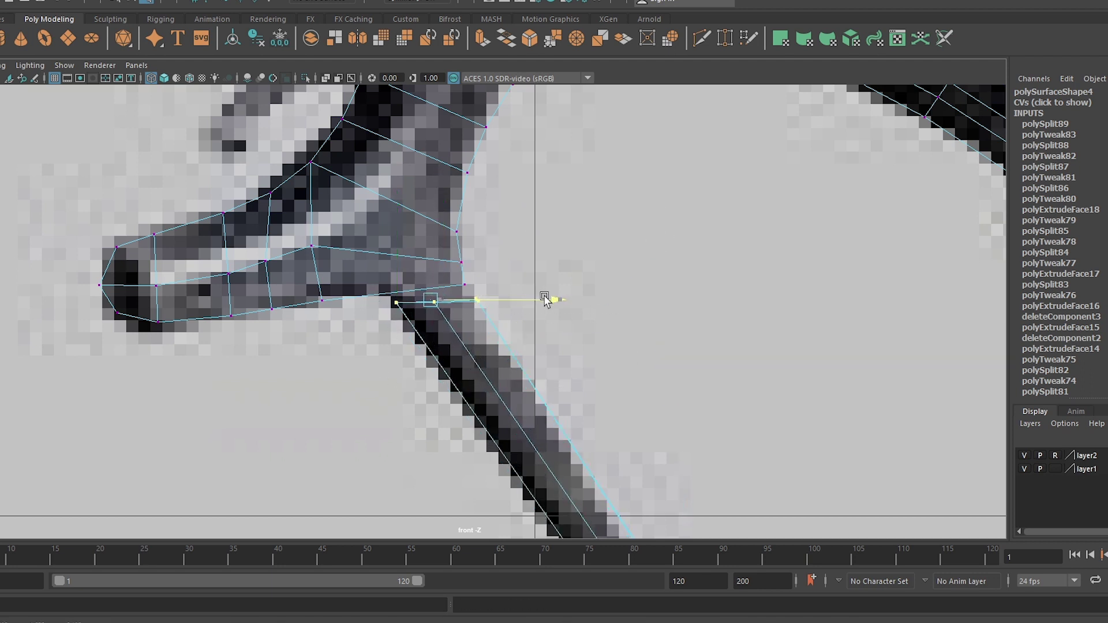
pyautogui.moveTo(544, 299); pyautogui.dragTo(567, 299)
pyautogui.click(532, 346)
pyautogui.moveTo(456, 277); pyautogui.dragTo(532, 297)
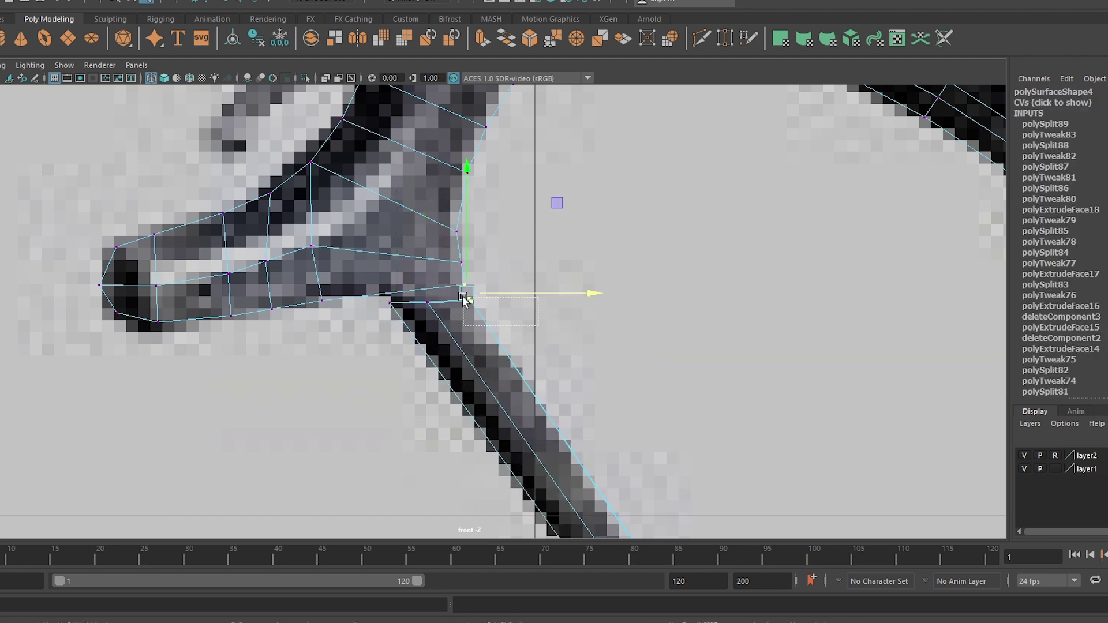
# - Cut another edge across the lever stem and slide its lower vertex onto the outline
pyautogui.scroll(-3, 396, 351)
pyautogui.scroll(-5, 396, 351)
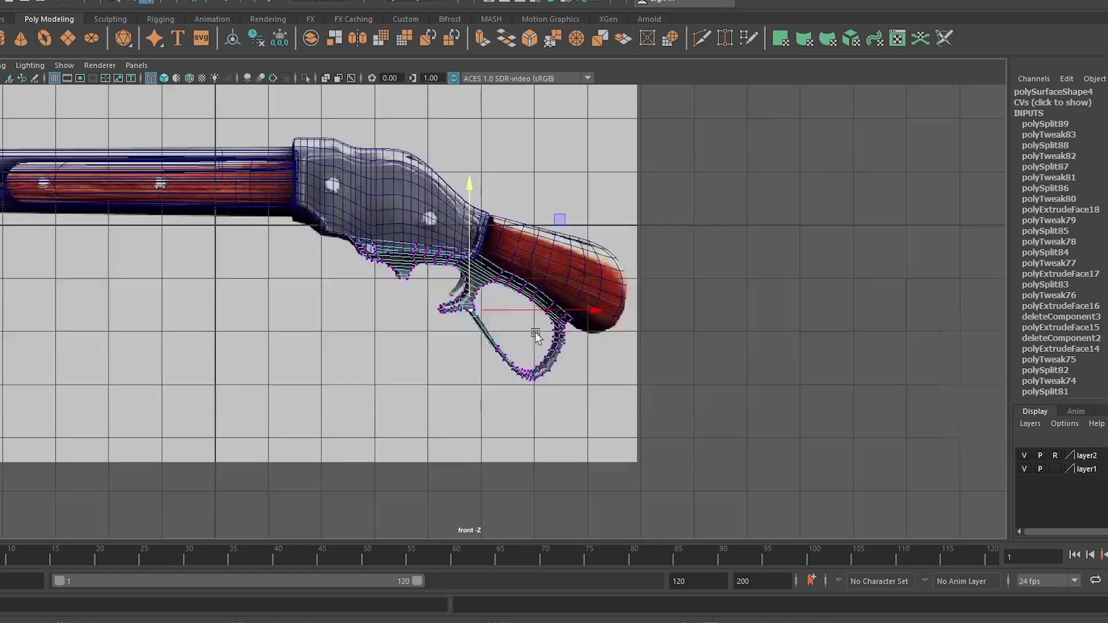
pyautogui.scroll(6, 519, 300)
pyautogui.scroll(-3, 536, 413)
pyautogui.press('w')
pyautogui.scroll(3, 584, 344)
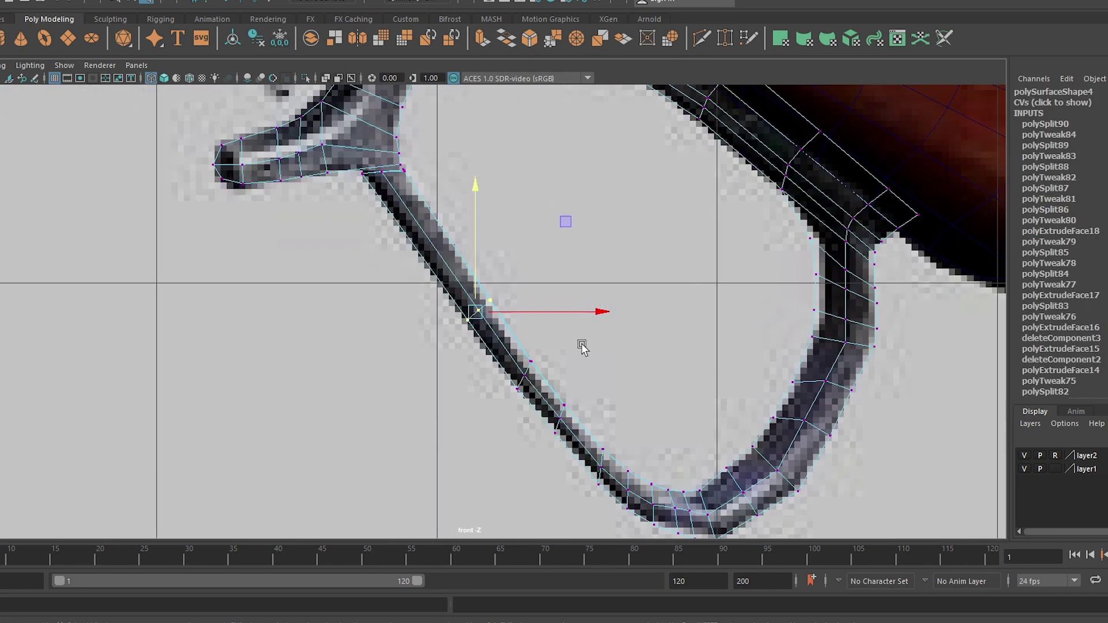
pyautogui.scroll(3, 509, 289)
pyautogui.click(565, 392)
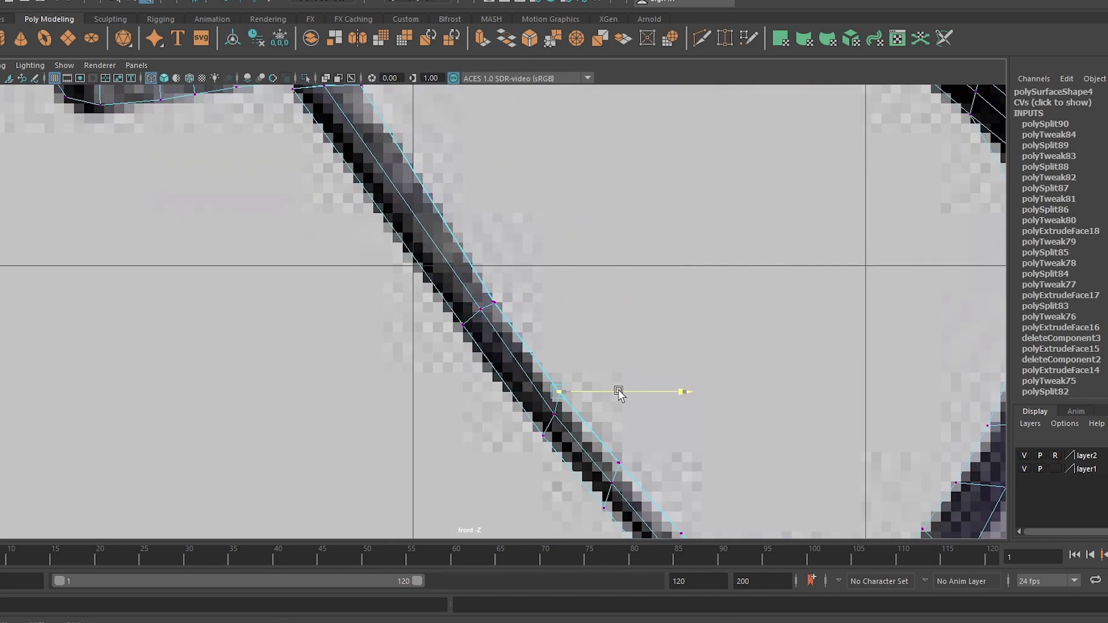
pyautogui.moveTo(618, 389); pyautogui.dragTo(607, 388)
pyautogui.scroll(-3, 594, 403)
pyautogui.scroll(3, 503, 313)
# - Select more stem vertices and reposition the lever corner vertices along the reference
pyautogui.click(503, 313)
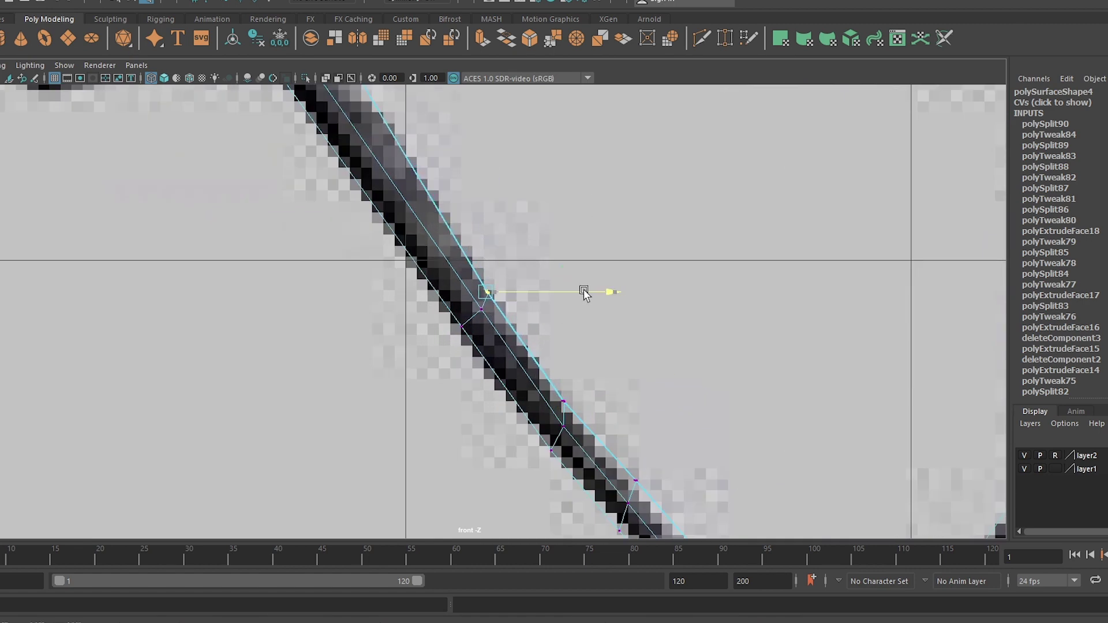
pyautogui.scroll(-3, 584, 291)
pyautogui.scroll(2, 620, 387)
pyautogui.scroll(1, 554, 344)
pyautogui.scroll(3, 647, 411)
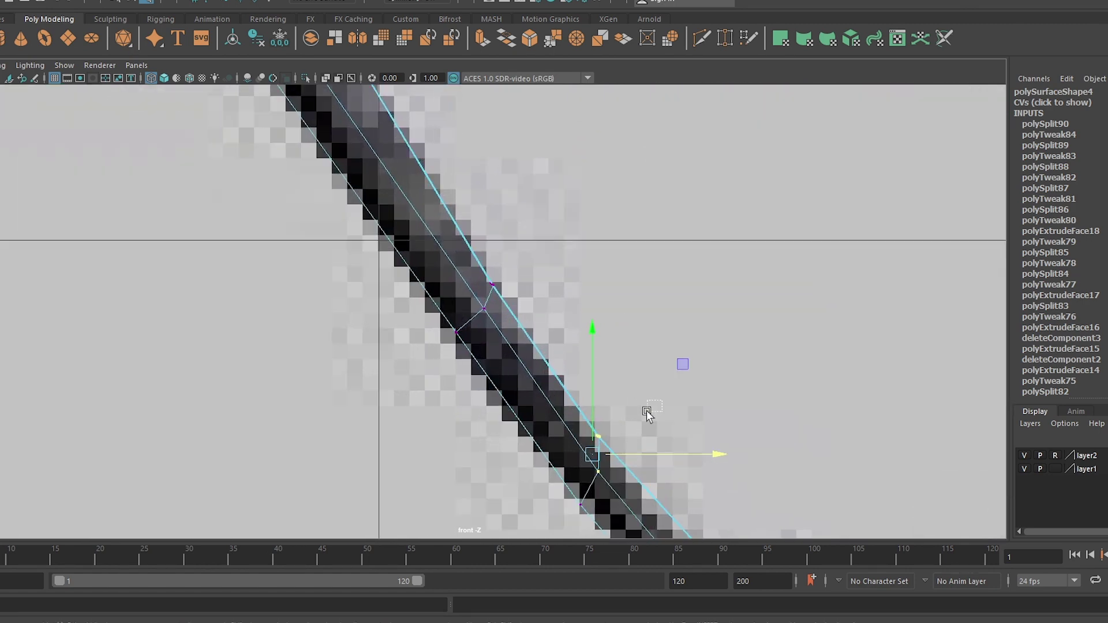
pyautogui.click(613, 443)
pyautogui.scroll(-4, 585, 407)
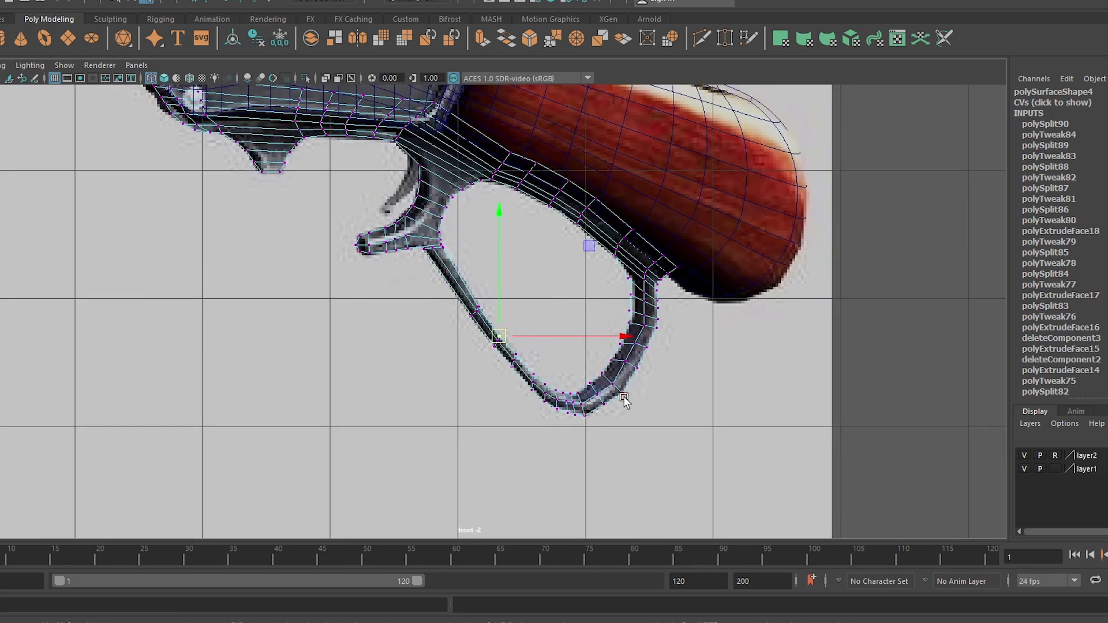
pyautogui.scroll(3, 434, 237)
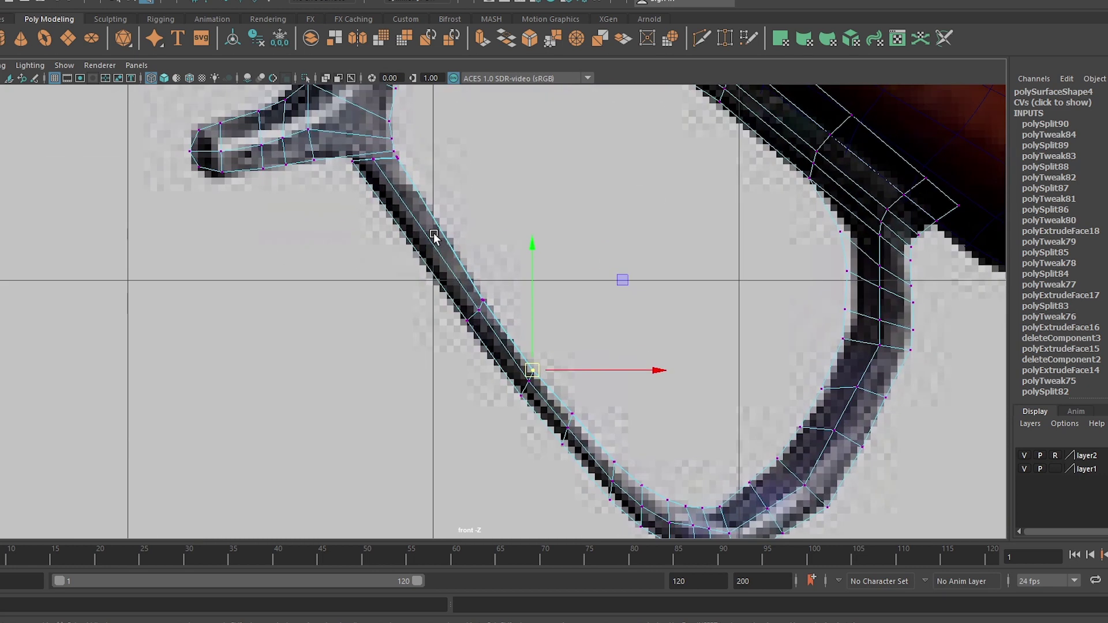
pyautogui.scroll(5, 449, 181)
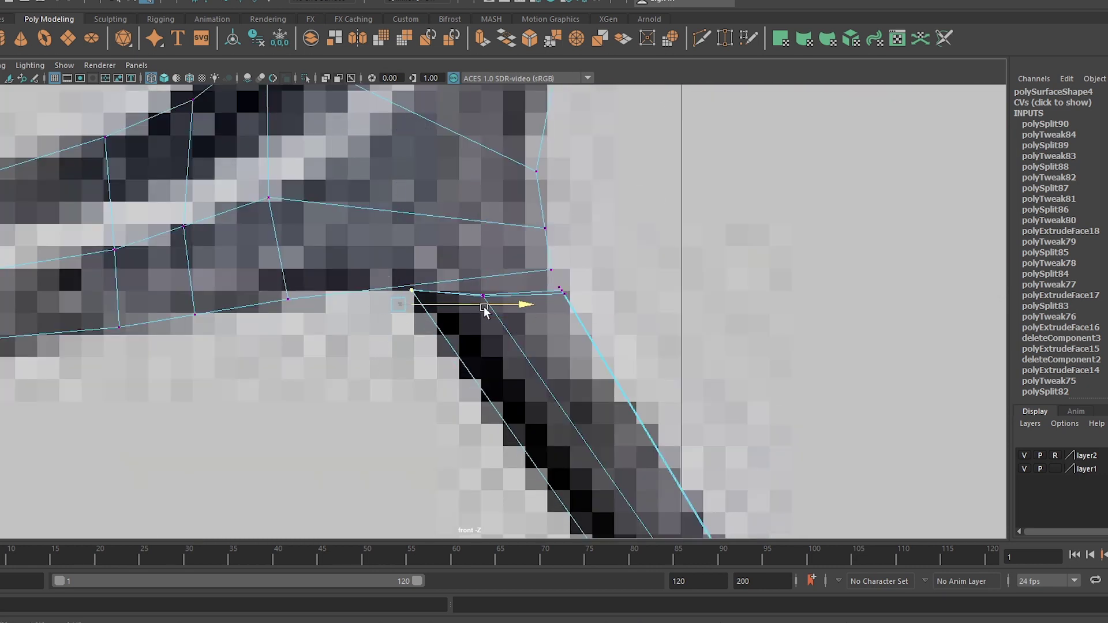
pyautogui.moveTo(490, 309); pyautogui.dragTo(465, 384)
pyautogui.moveTo(461, 190); pyautogui.dragTo(401, 267)
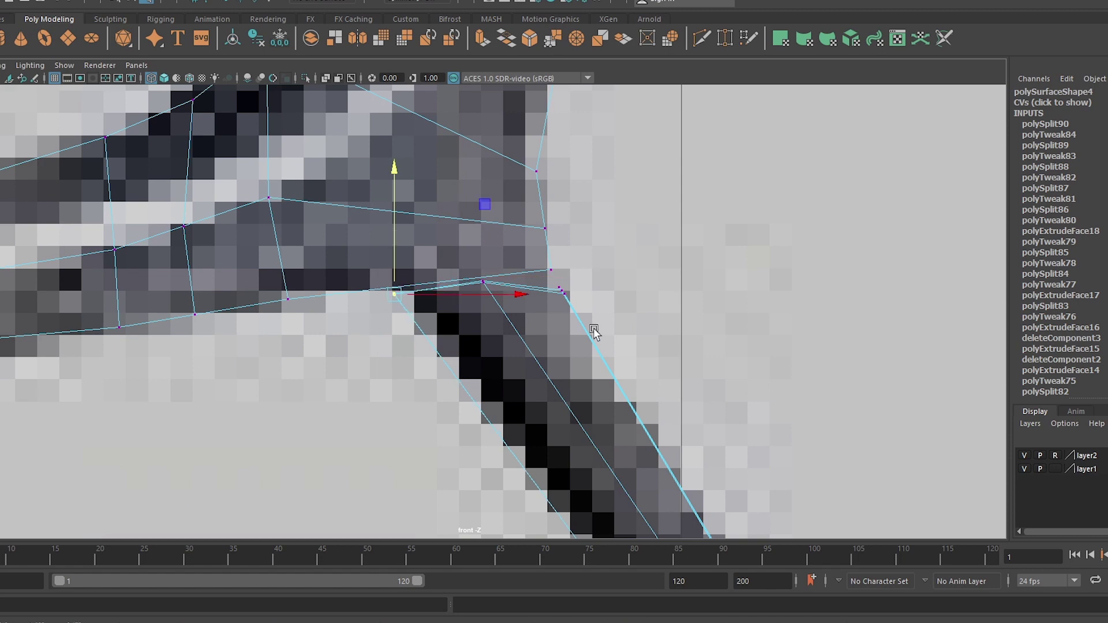
pyautogui.moveTo(593, 329); pyautogui.dragTo(549, 246)
# - Fine-tune the right corner vertex of the lever joint against the reference
pyautogui.click(576, 283)
pyautogui.moveTo(576, 283); pyautogui.dragTo(655, 309)
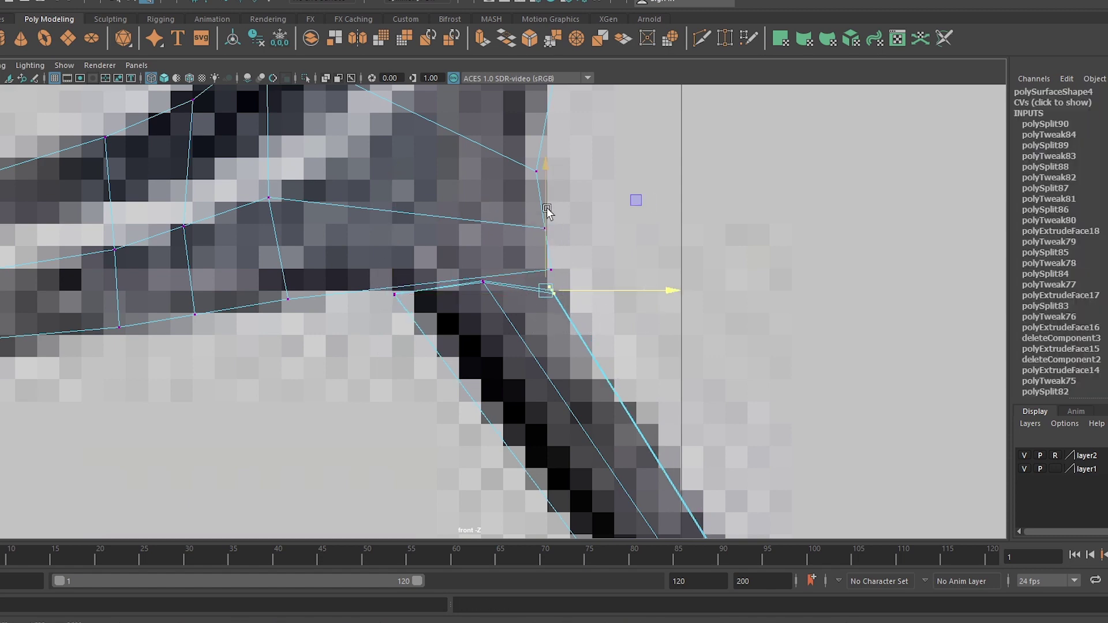
pyautogui.moveTo(544, 205); pyautogui.dragTo(642, 292)
pyautogui.scroll(-5, 635, 312)
pyautogui.scroll(3, 626, 334)
pyautogui.scroll(2, 601, 383)
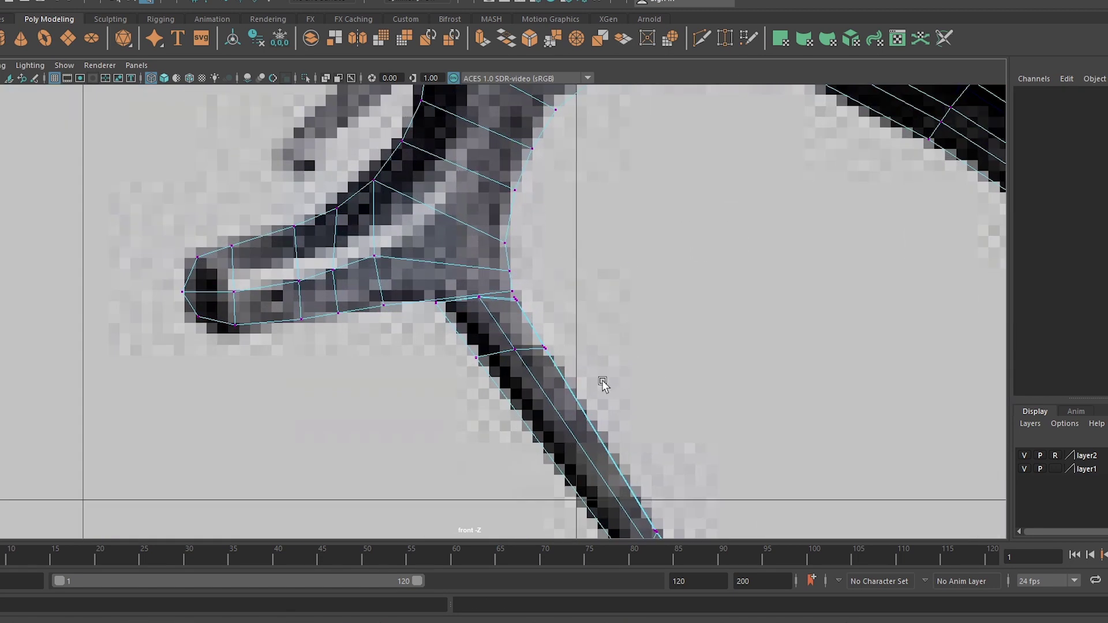
pyautogui.scroll(-5, 458, 403)
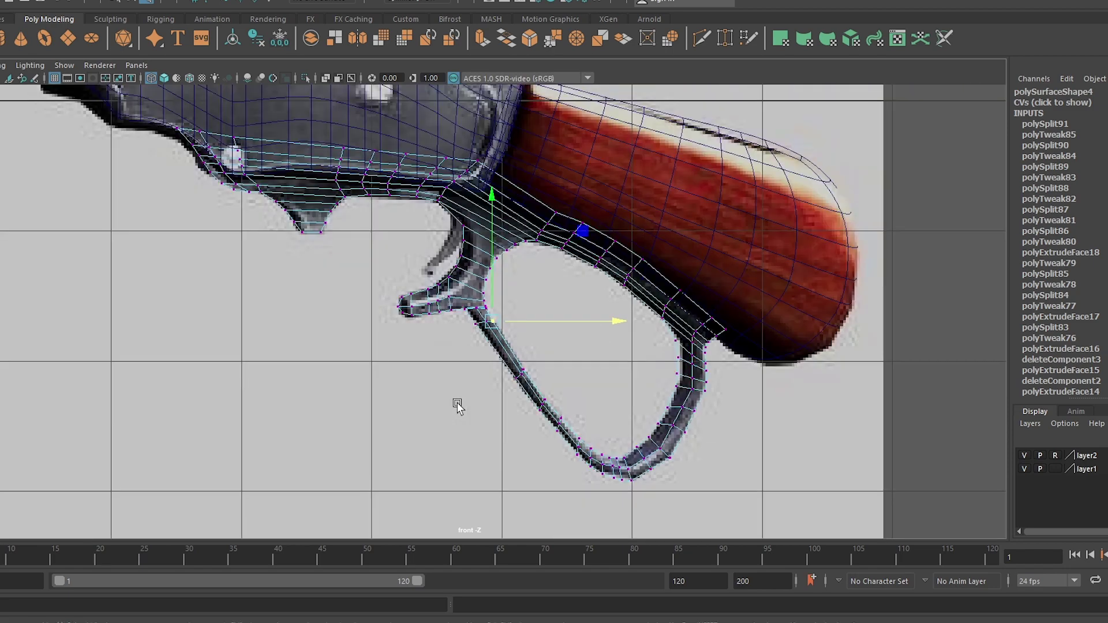
pyautogui.scroll(4, 670, 267)
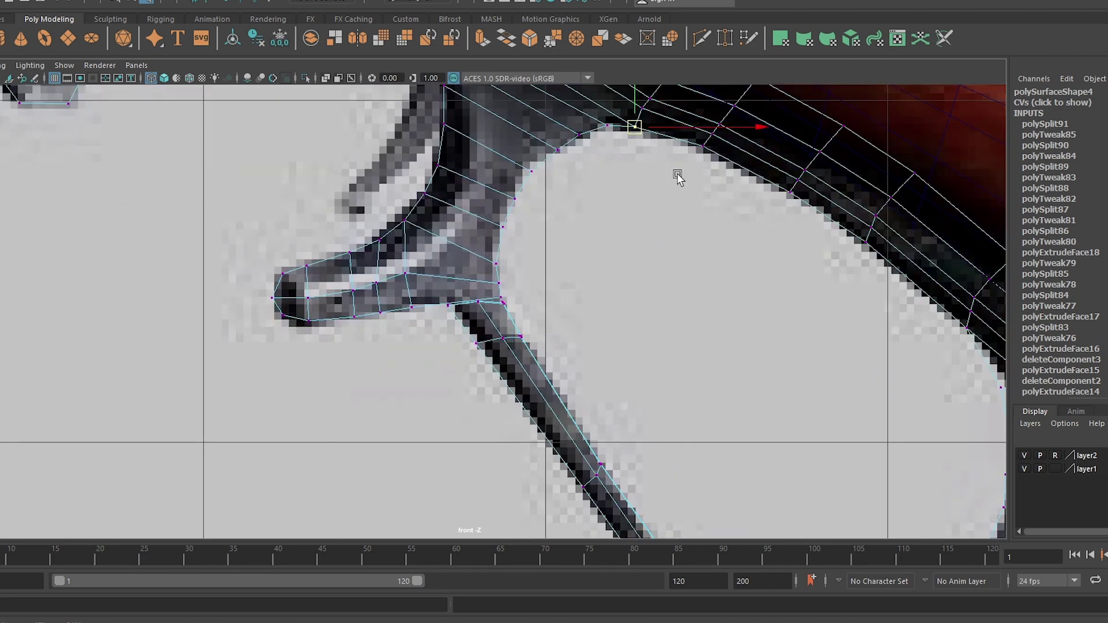
# - Return to object mode and select the gun mesh
pyautogui.moveTo(678, 176); pyautogui.dragTo(786, 120, button='right')
pyautogui.scroll(-5, 635, 231)
pyautogui.scroll(2, 577, 289)
pyautogui.scroll(4, 567, 309)
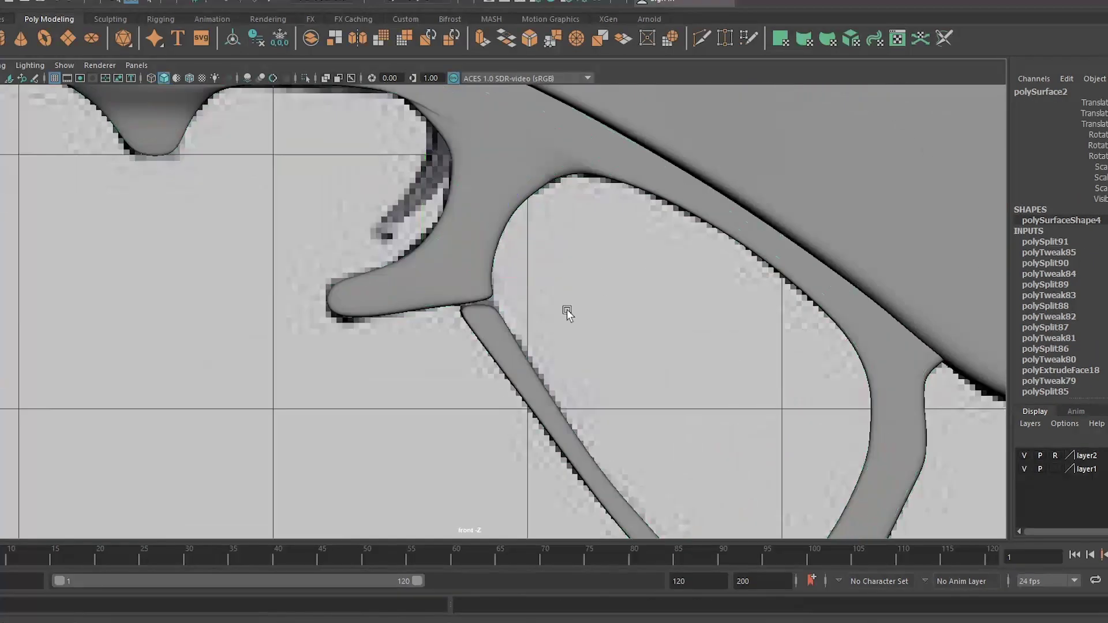
pyautogui.scroll(-3, 567, 309)
pyautogui.scroll(-3, 680, 329)
pyautogui.scroll(5, 702, 395)
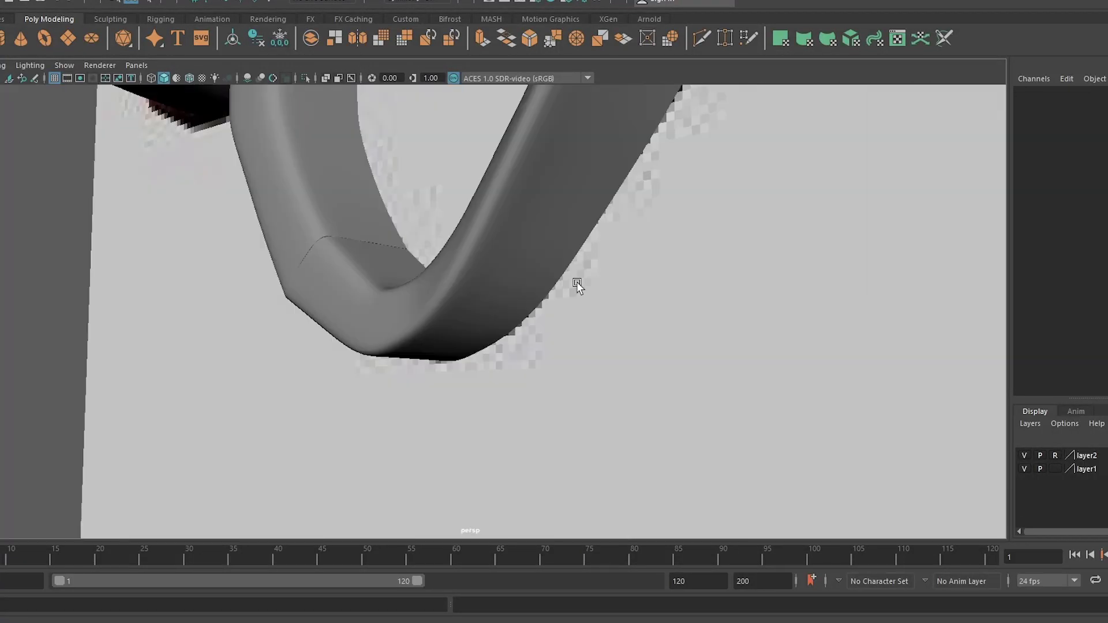
pyautogui.scroll(-5, 576, 282)
pyautogui.click(517, 371)
pyautogui.scroll(5, 571, 254)
pyautogui.scroll(2, 552, 265)
pyautogui.scroll(2, 748, 220)
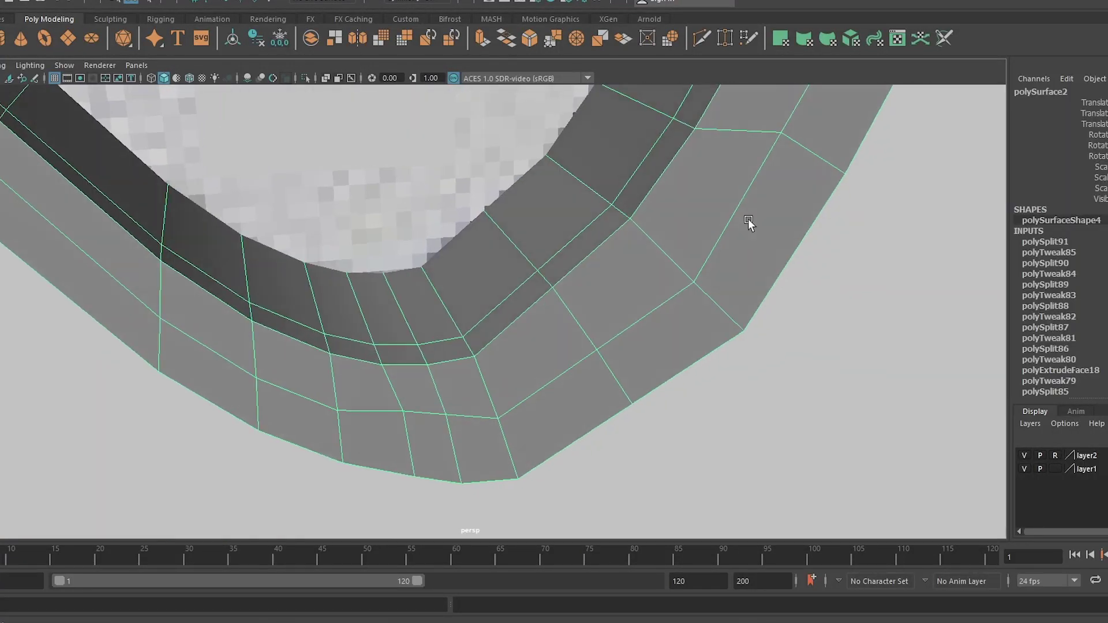
pyautogui.scroll(-2, 725, 156)
# - In edge mode, push the finger-loop edge ring near the grip to form a step
pyautogui.moveTo(725, 155); pyautogui.dragTo(733, 104, button='right')
pyautogui.click(666, 249)
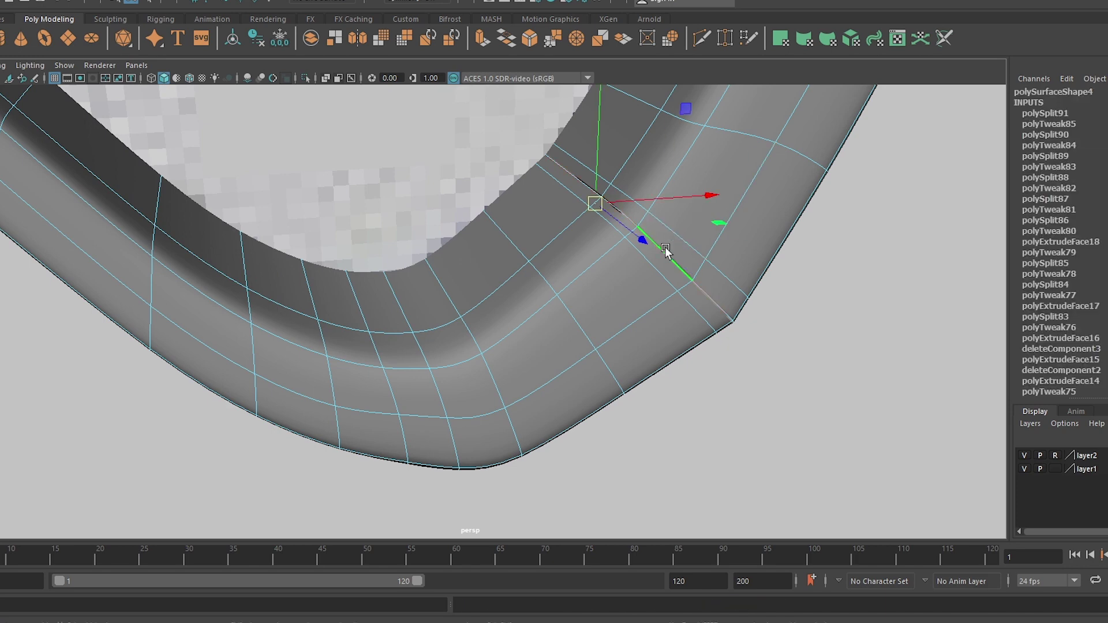
pyautogui.keyDown('alt'); pyautogui.moveTo(631, 260); pyautogui.dragTo(643, 289); pyautogui.keyUp('alt')
pyautogui.click(643, 289)
pyautogui.moveTo(766, 186); pyautogui.dragTo(835, 231)
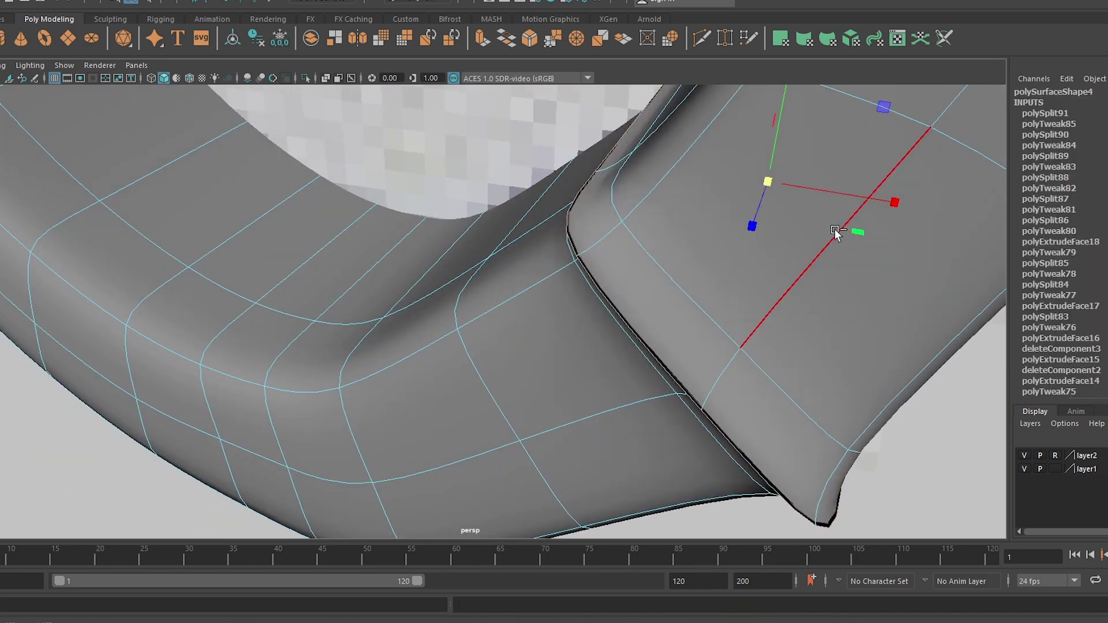
pyautogui.scroll(-5, 694, 154)
pyautogui.scroll(2, 603, 251)
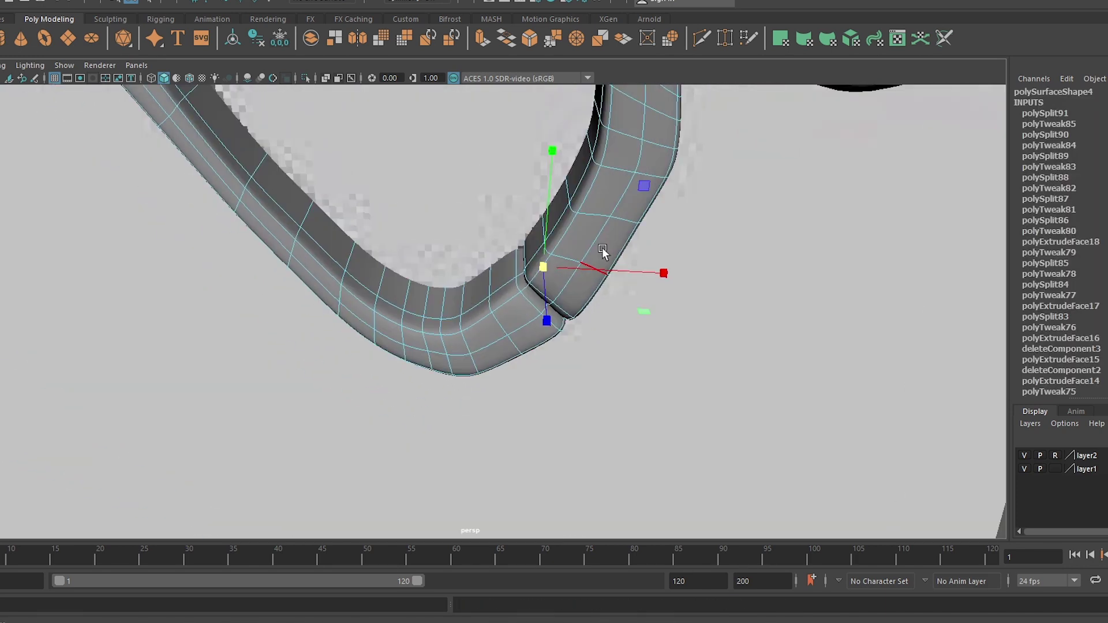
pyautogui.click(715, 189)
pyautogui.scroll(-3, 714, 190)
# - Frame the trigger mesh and orbit around it to inspect from several angles
pyautogui.moveTo(714, 189)
pyautogui.keyDown('alt'); pyautogui.mouseDown()
pyautogui.moveTo(747, 217)
pyautogui.moveTo(394, 272)
pyautogui.mouseUp(); pyautogui.keyUp('alt')
pyautogui.scroll(4, 359, 224)
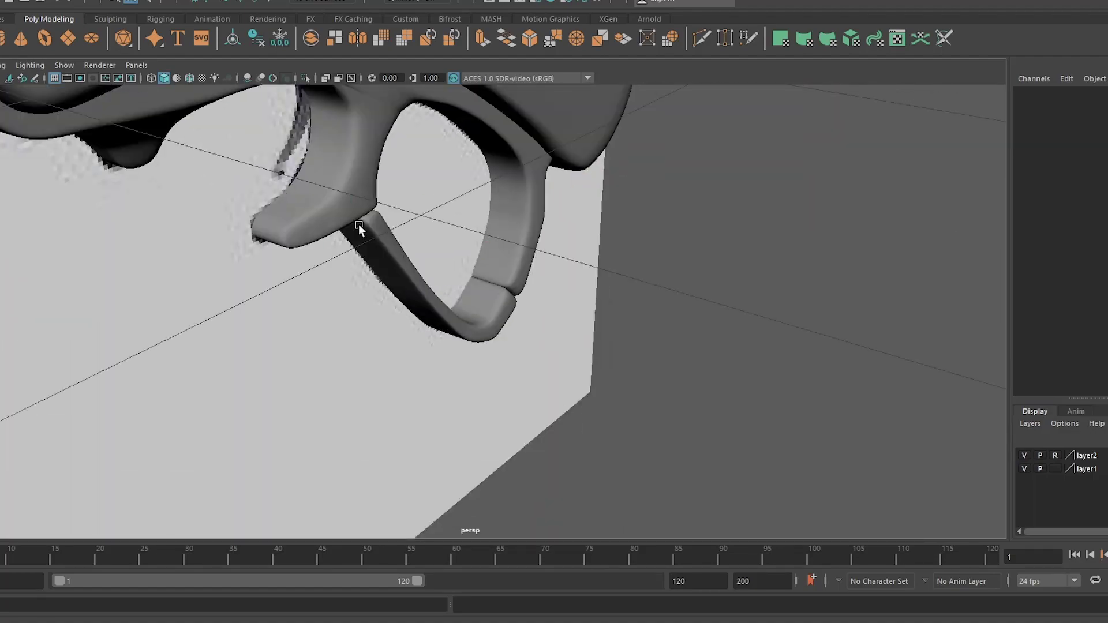
pyautogui.click(359, 224)
pyautogui.press('f')
pyautogui.press('F10')
pyautogui.scroll(-2, 146, 104)
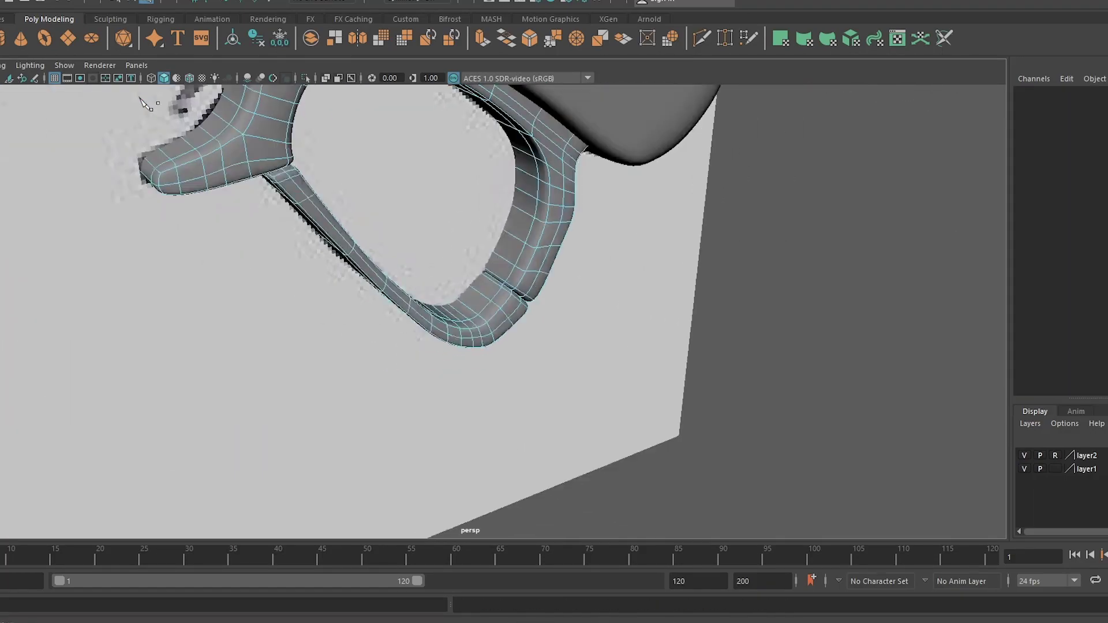
pyautogui.scroll(-2, 339, 143)
pyautogui.moveTo(339, 143)
pyautogui.keyDown('alt'); pyautogui.mouseDown()
pyautogui.moveTo(309, 144)
pyautogui.moveTo(587, 193)
pyautogui.mouseUp(); pyautogui.keyUp('alt')
pyautogui.scroll(5, 445, 228)
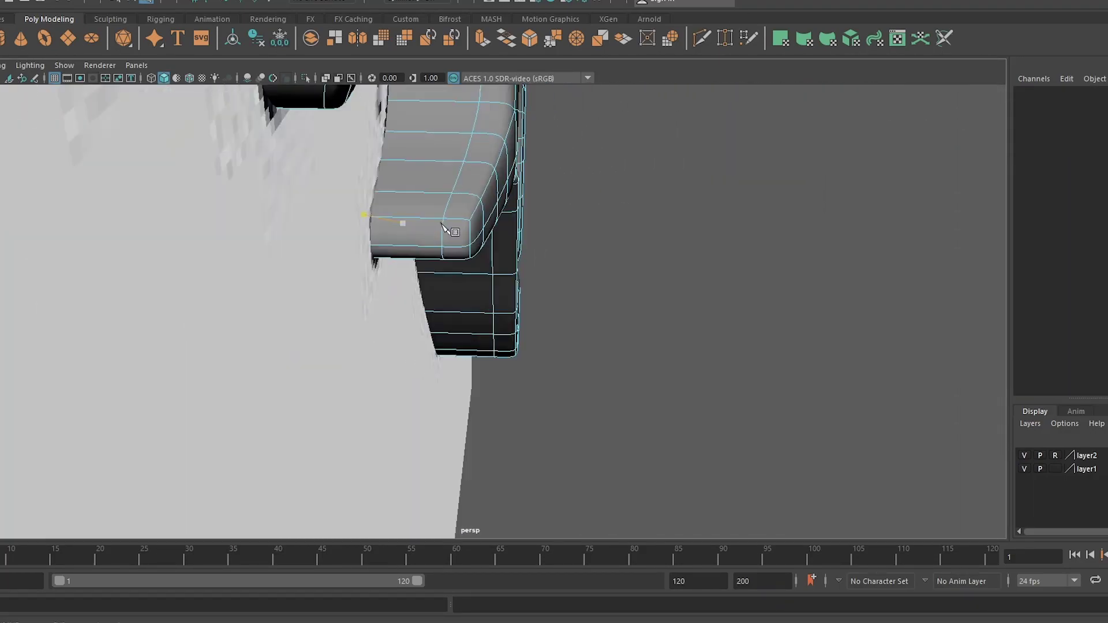
pyautogui.scroll(-3, 444, 228)
pyautogui.moveTo(445, 228)
pyautogui.keyDown('alt'); pyautogui.mouseDown()
pyautogui.moveTo(358, 255)
pyautogui.moveTo(391, 235)
pyautogui.mouseUp(); pyautogui.keyUp('alt')
pyautogui.click(626, 240)
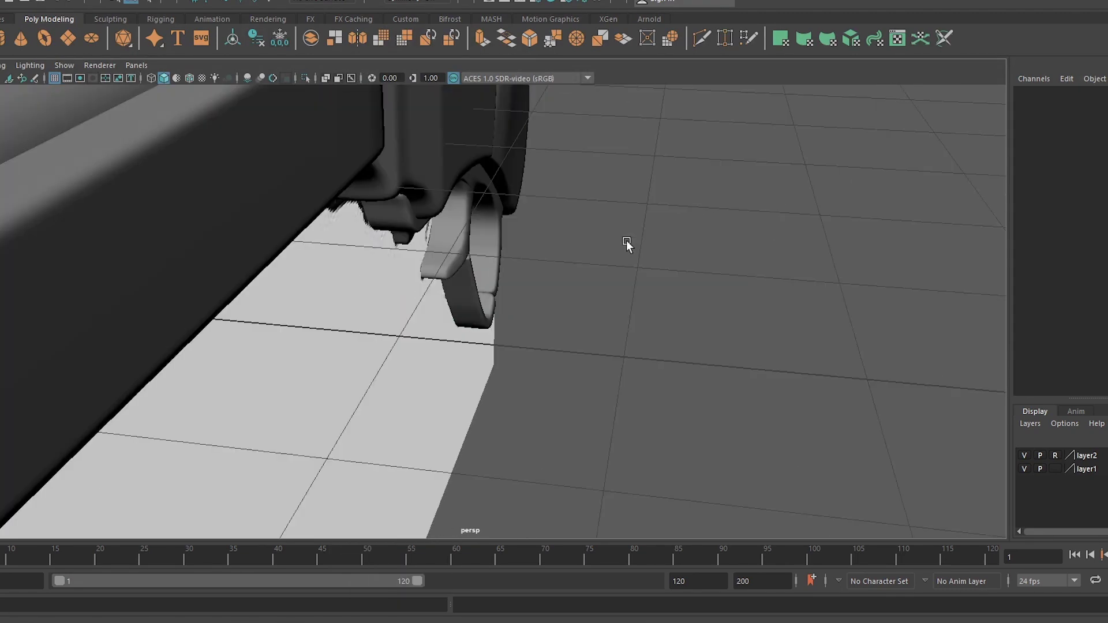
pyautogui.moveTo(626, 240)
pyautogui.keyDown('alt'); pyautogui.mouseDown()
pyautogui.moveTo(521, 206)
pyautogui.moveTo(438, 242)
pyautogui.mouseUp(); pyautogui.keyUp('alt')
# - Switch to the front camera view and select the grey box
pyautogui.press('space')
pyautogui.moveTo(422, 298); pyautogui.dragTo(422, 370)
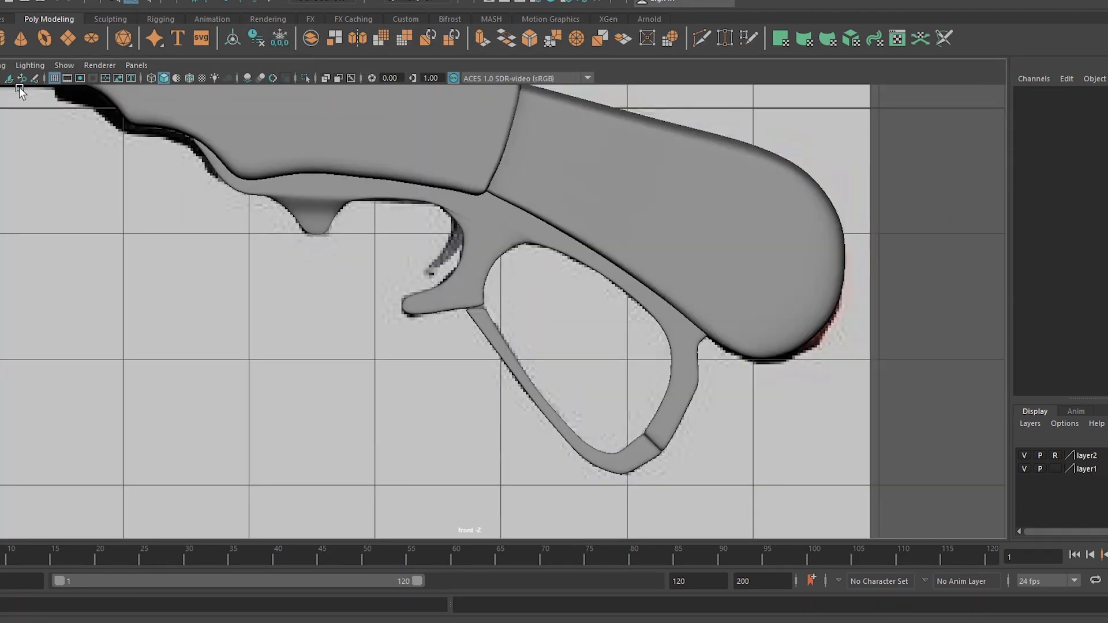
pyautogui.scroll(-3, 20, 91)
pyautogui.click(260, 241)
# - Frame the cube and scale it into a narrow, tall block with a narrowed bottom
pyautogui.click(560, 260)
pyautogui.press('f')
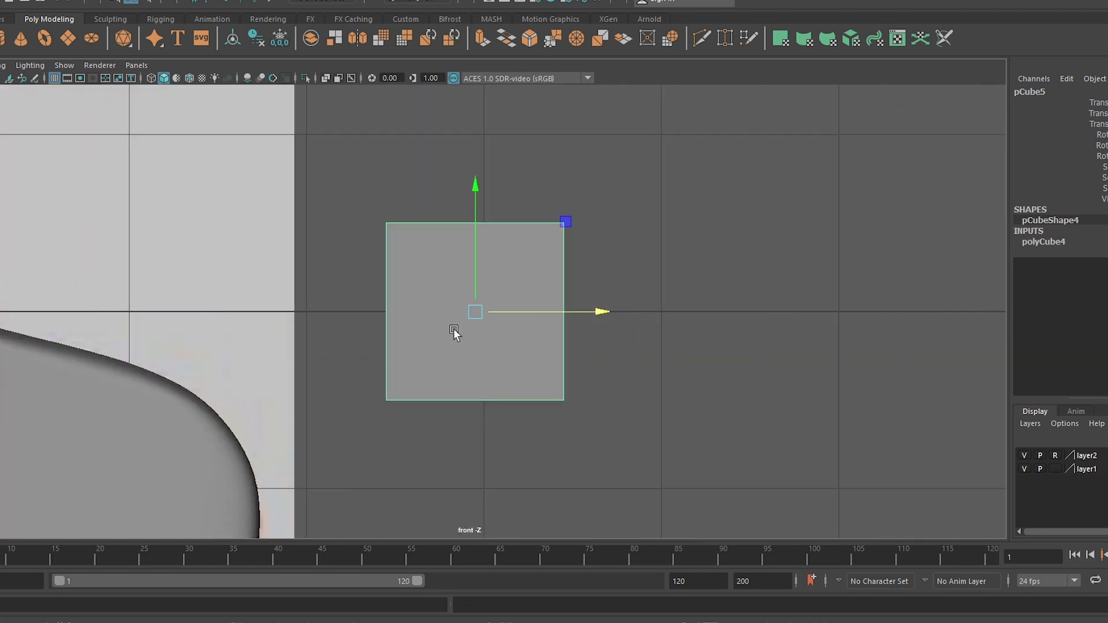
pyautogui.press('r')
pyautogui.moveTo(601, 312)
pyautogui.mouseDown()
pyautogui.moveTo(491, 324)
pyautogui.moveTo(502, 225)
pyautogui.mouseUp()
pyautogui.moveTo(586, 433); pyautogui.dragTo(397, 492)
pyautogui.moveTo(475, 442); pyautogui.dragTo(447, 438)
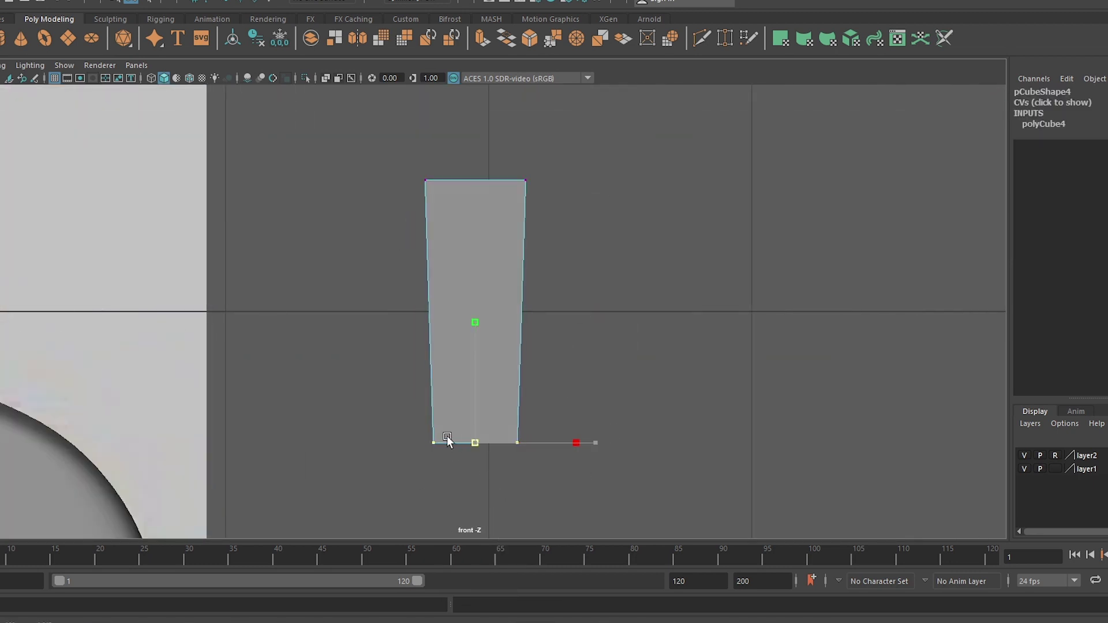
pyautogui.moveTo(586, 446); pyautogui.dragTo(505, 445)
# - Add horizontal and vertical edge loops and move vertices to start bending the block
pyautogui.click(456, 324)
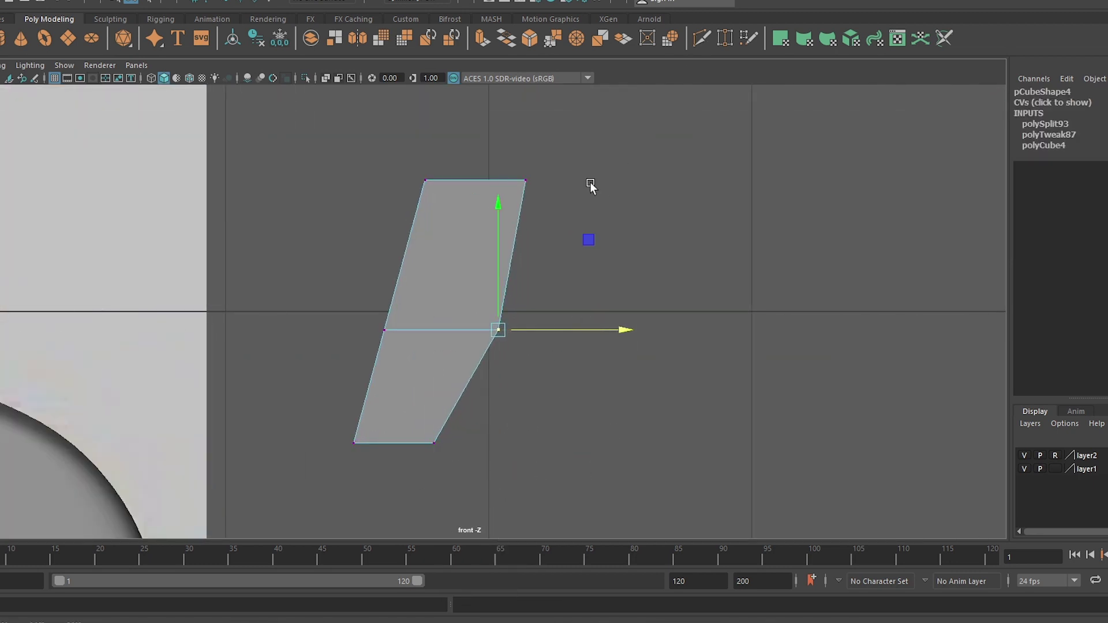
pyautogui.click(524, 180)
pyautogui.moveTo(652, 180); pyautogui.dragTo(684, 180)
pyautogui.click(384, 330)
pyautogui.moveTo(493, 332); pyautogui.dragTo(505, 336)
pyautogui.click(452, 330)
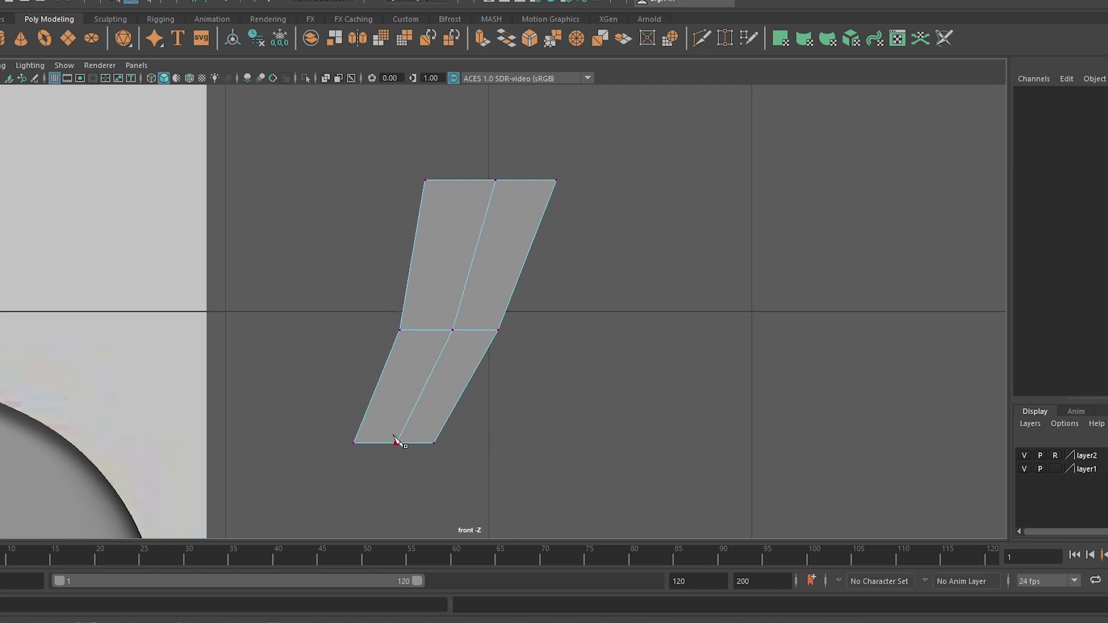
pyautogui.click(397, 443)
pyautogui.moveTo(398, 442); pyautogui.dragTo(385, 455)
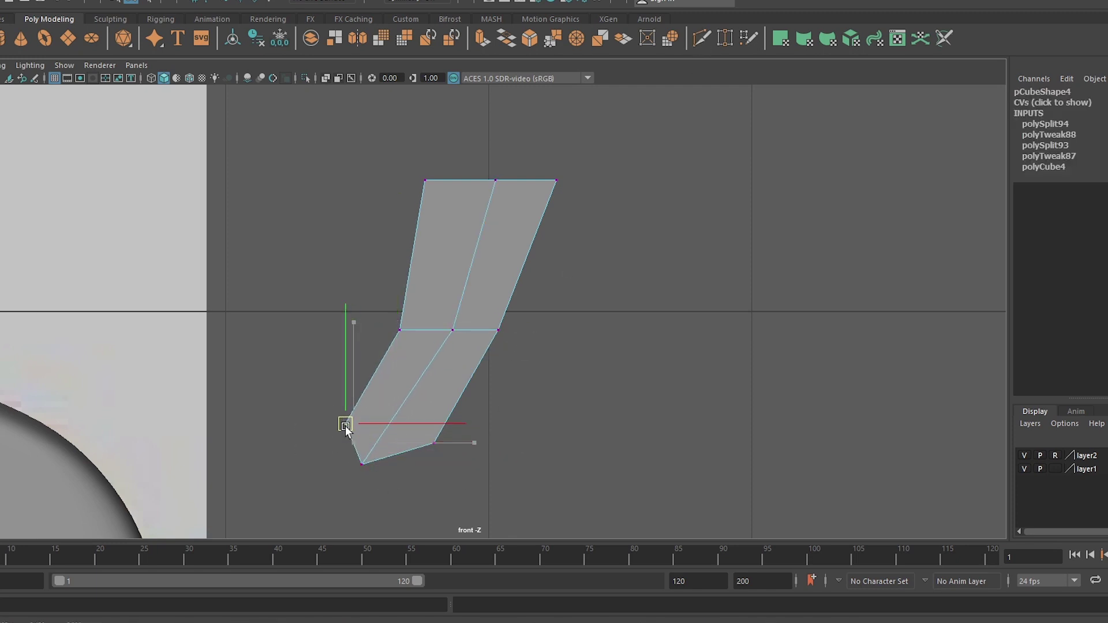
pyautogui.moveTo(434, 443)
pyautogui.mouseDown()
pyautogui.moveTo(388, 467)
pyautogui.moveTo(336, 453)
pyautogui.mouseUp()
# - Insert more edge loops and shift vertex rows to curve the block into a hooked blade
pyautogui.click(383, 456)
pyautogui.click(344, 440)
pyautogui.click(346, 423)
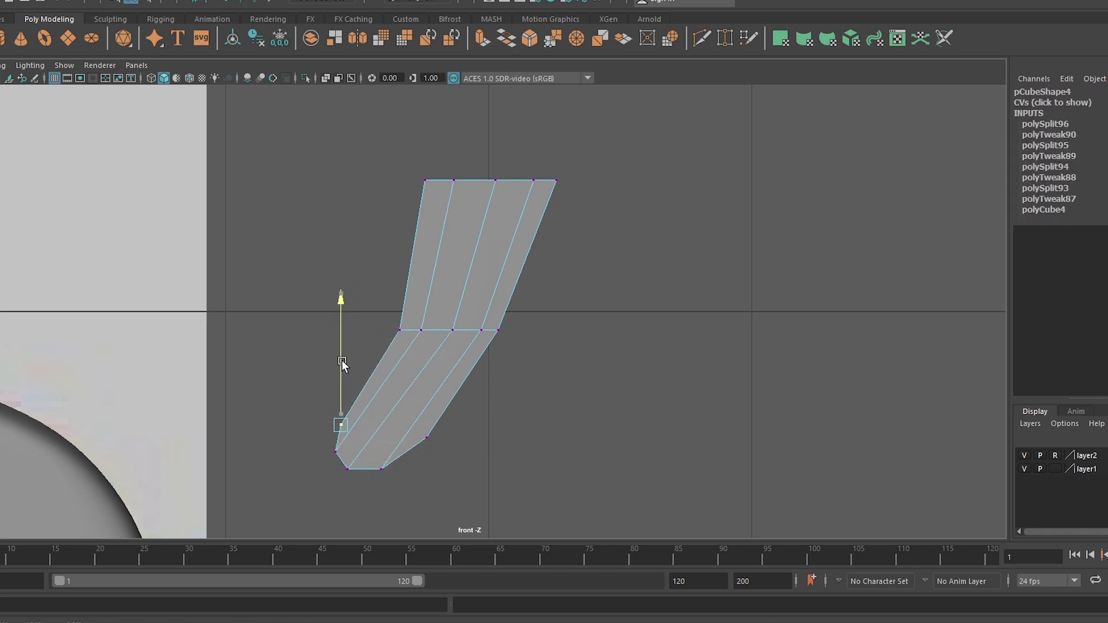
pyautogui.click(482, 372)
pyautogui.moveTo(372, 303); pyautogui.dragTo(470, 338)
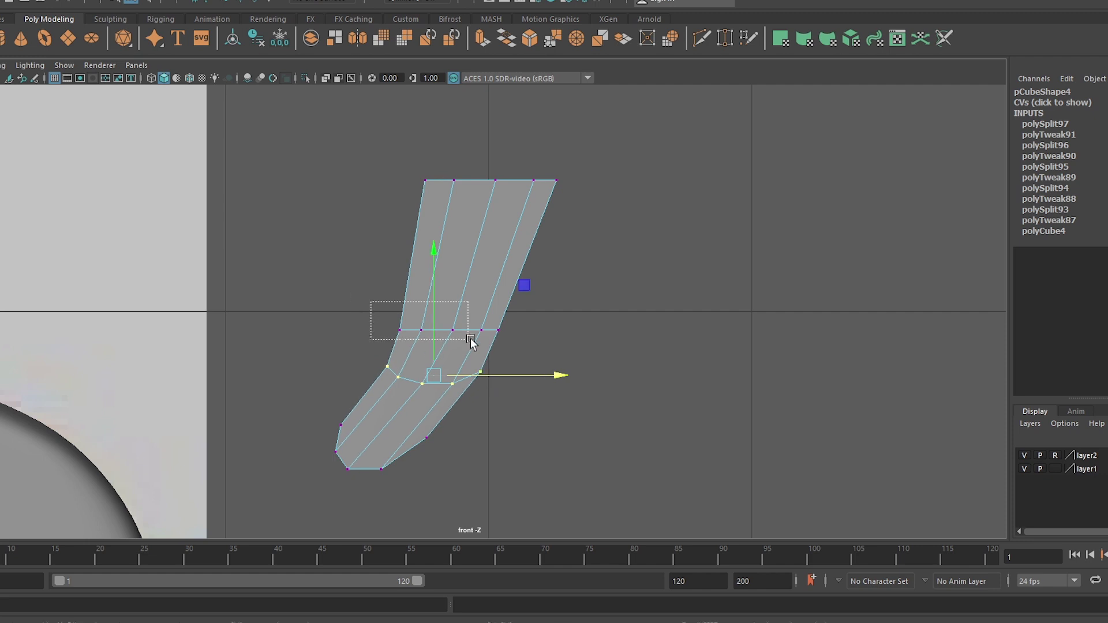
pyautogui.moveTo(565, 330); pyautogui.dragTo(572, 331)
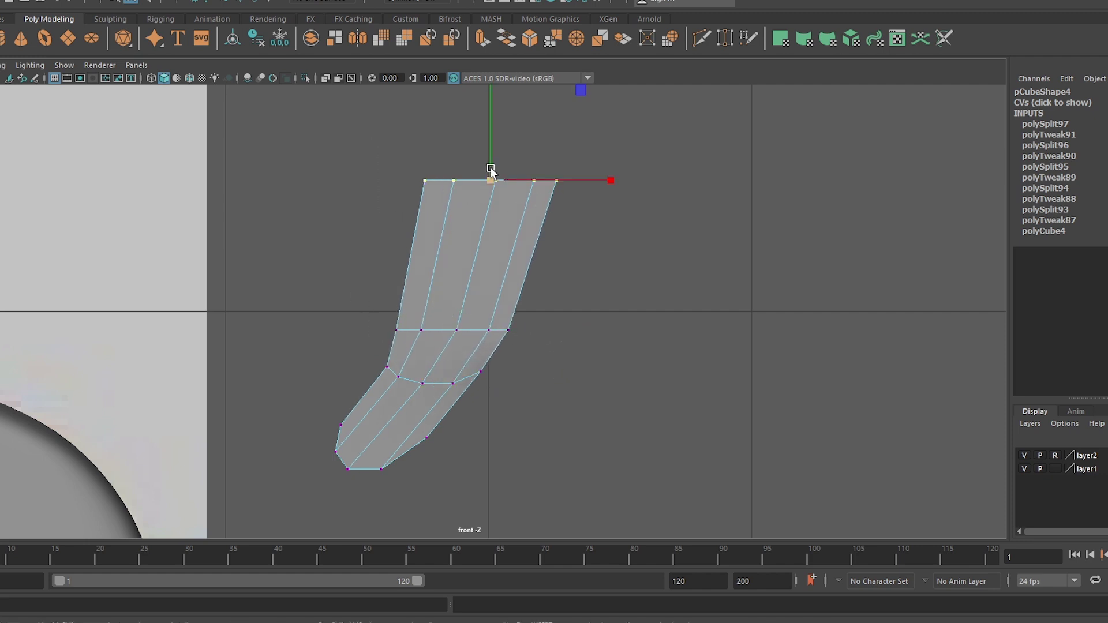
pyautogui.moveTo(490, 169); pyautogui.dragTo(488, 200)
pyautogui.moveTo(613, 222); pyautogui.dragTo(594, 221)
pyautogui.click(507, 270)
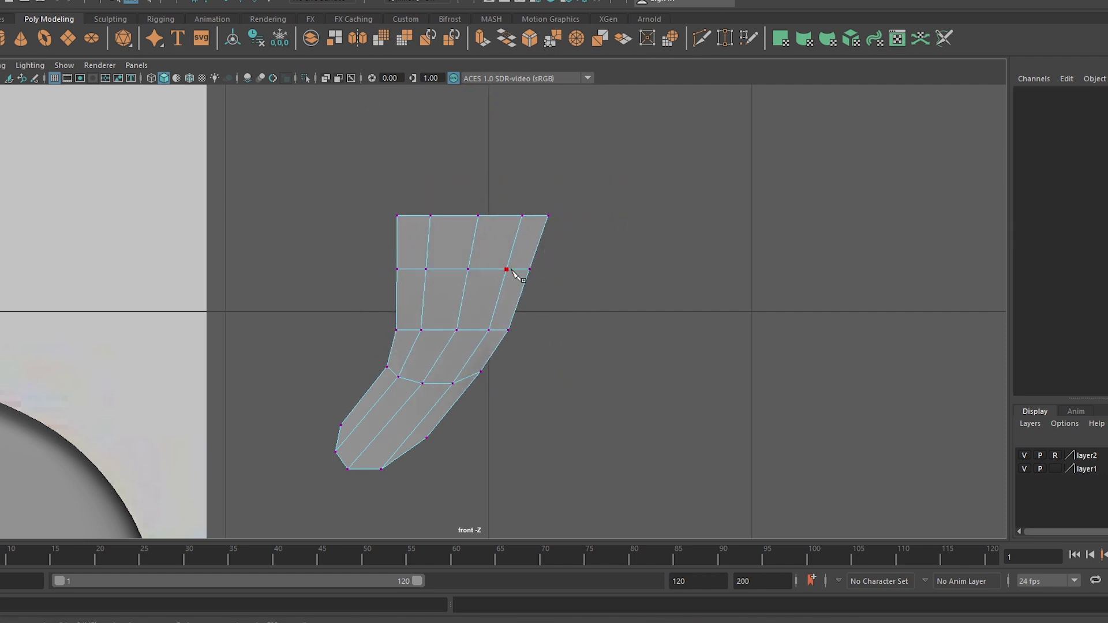
pyautogui.moveTo(381, 259); pyautogui.dragTo(556, 267)
# - Move the curved trigger piece down to the trigger front and freeze its transformations
pyautogui.press('3')
pyautogui.scroll(-5, 482, 311)
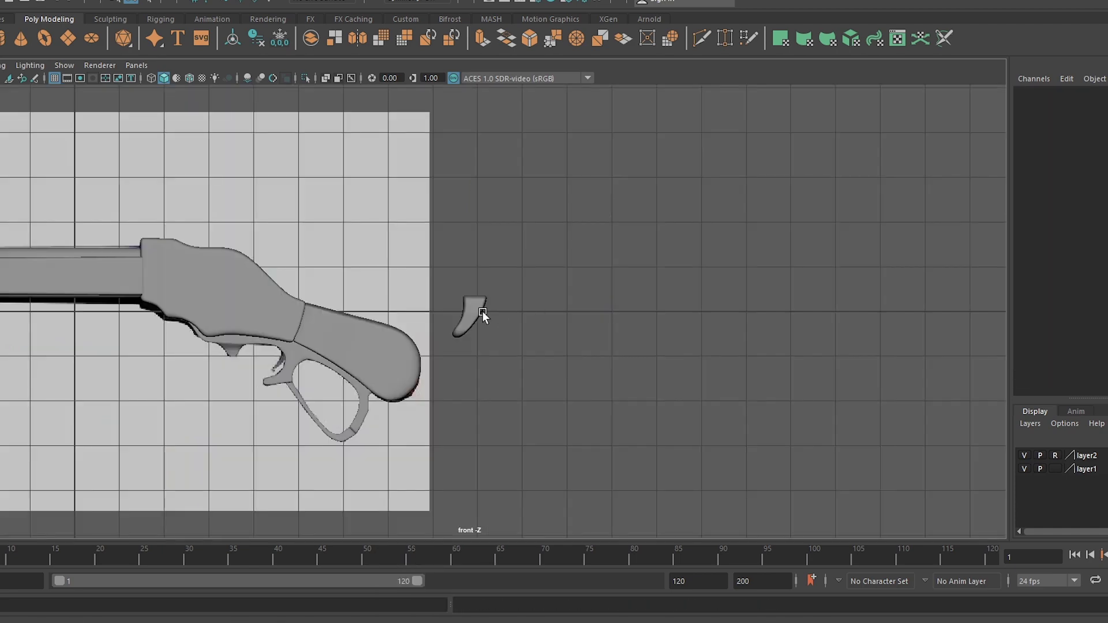
pyautogui.moveTo(483, 311); pyautogui.dragTo(432, 347)
pyautogui.scroll(5, 449, 330)
pyautogui.moveTo(490, 298); pyautogui.dragTo(474, 400)
pyautogui.scroll(-2, 473, 400)
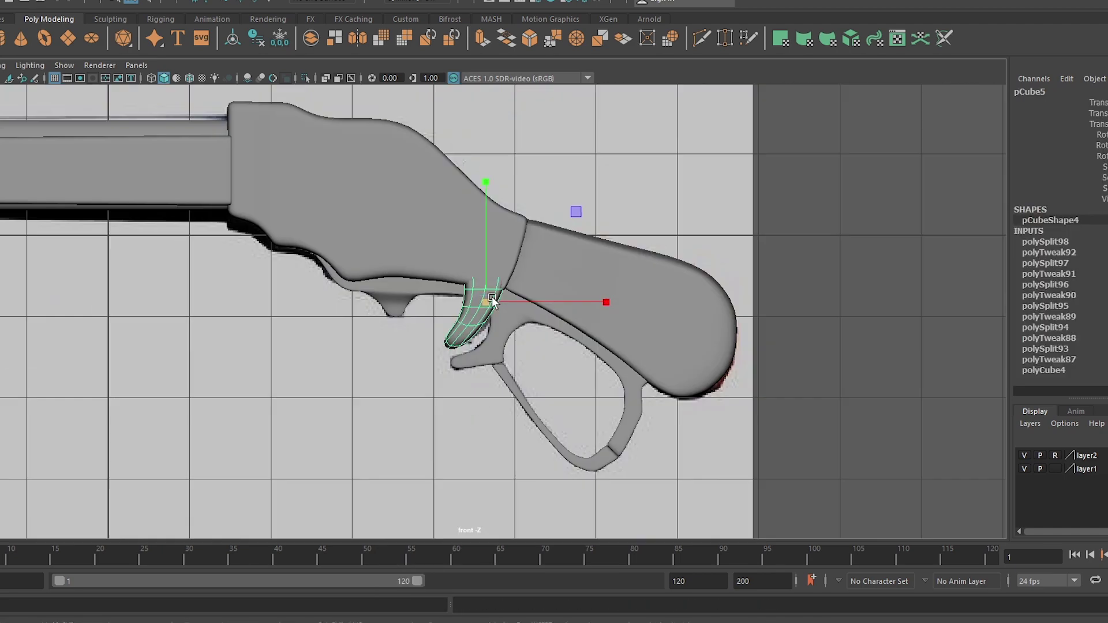
pyautogui.click(279, 39)
# - Raise the trigger piece into place, tilt it to match the reference, and nudge it up-left
pyautogui.scroll(5, 459, 312)
pyautogui.scroll(-3, 475, 186)
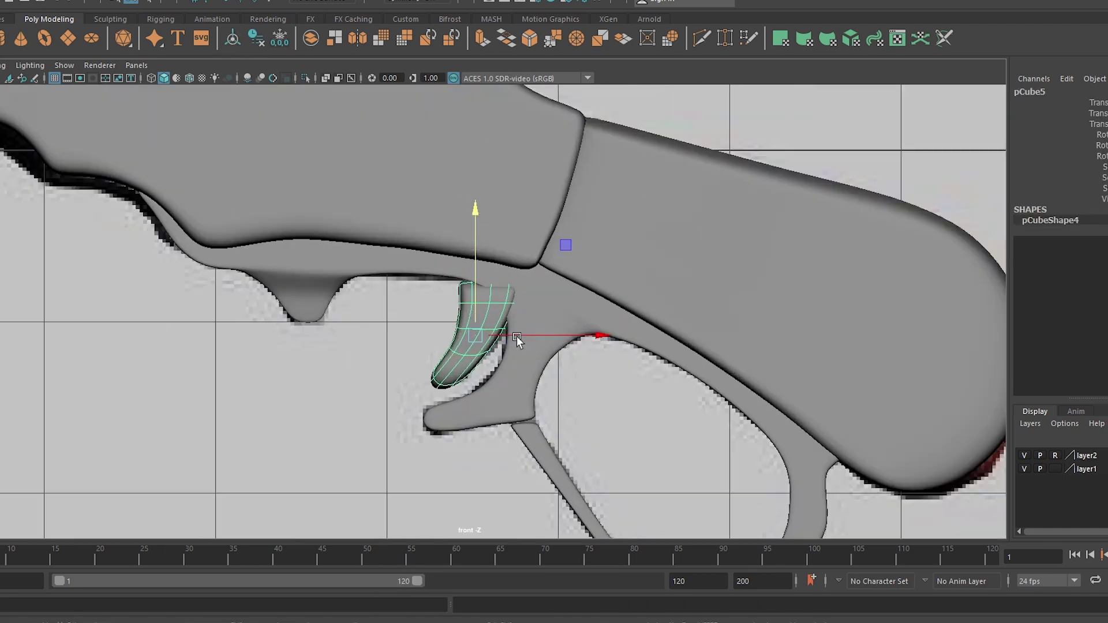
pyautogui.scroll(3, 471, 210)
pyautogui.moveTo(470, 243); pyautogui.dragTo(470, 225)
pyautogui.press('e')
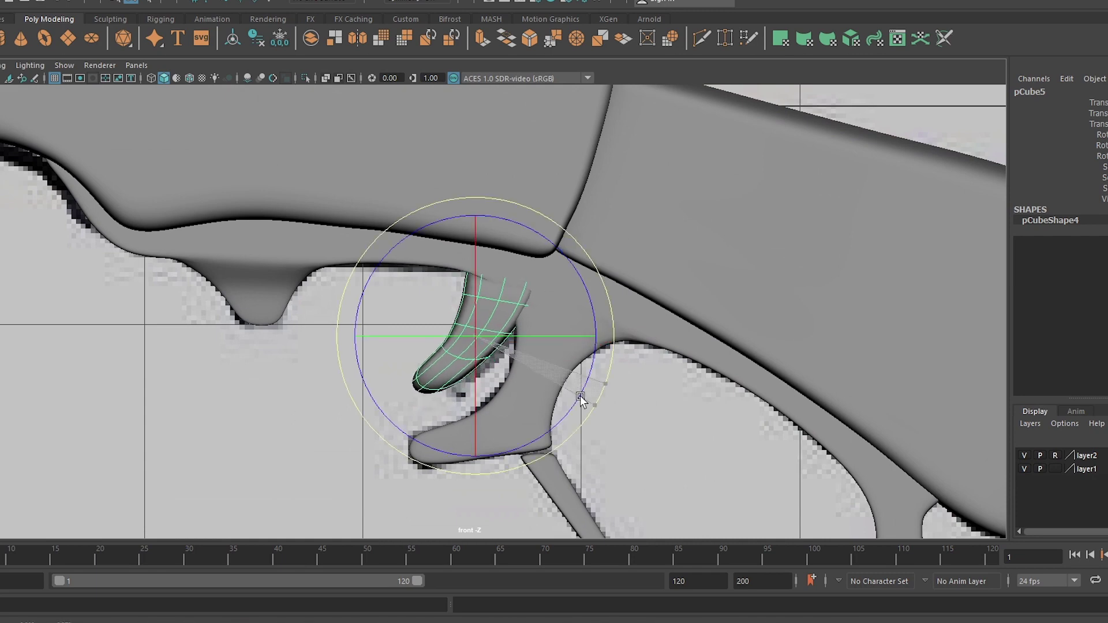
pyautogui.moveTo(580, 396); pyautogui.dragTo(610, 433)
pyautogui.scroll(-2, 493, 331)
pyautogui.click(493, 332)
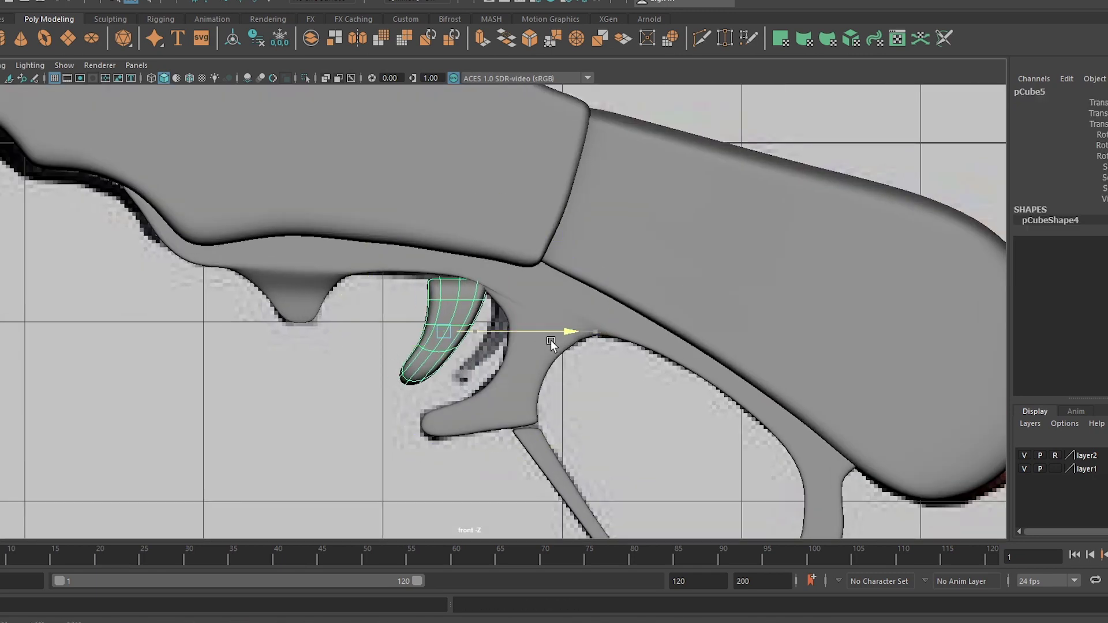
pyautogui.moveTo(442, 219); pyautogui.dragTo(438, 207)
# - In the perspective view, frame the trigger piece and rotate it into line
pyautogui.scroll(-2, 494, 307)
pyautogui.press('space')
pyautogui.press('space')
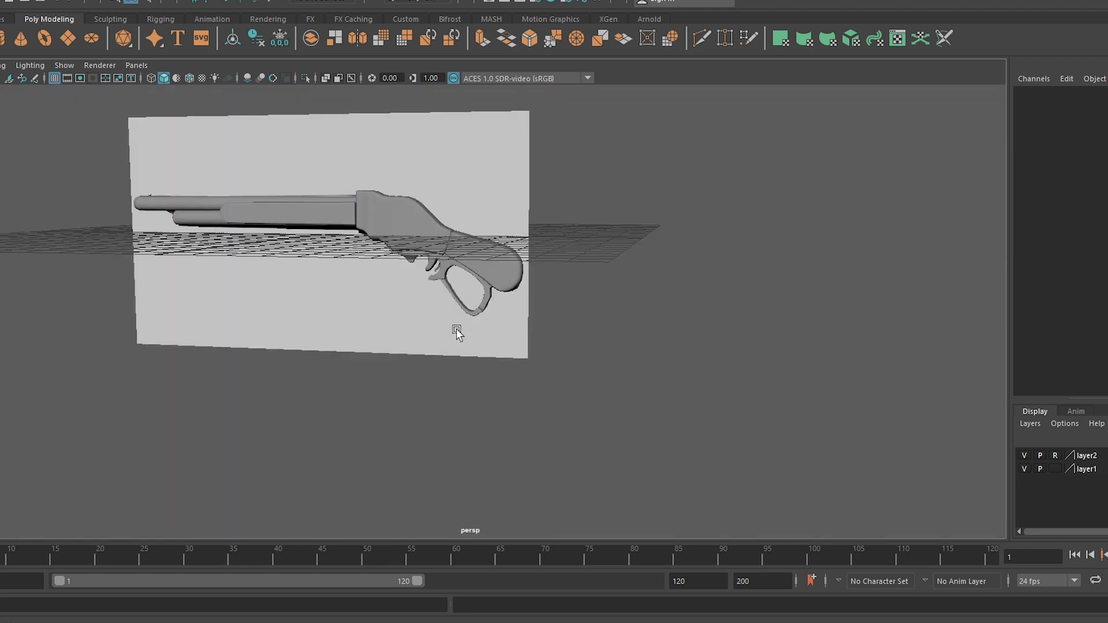
pyautogui.press('f')
pyautogui.press('e')
pyautogui.moveTo(568, 320); pyautogui.dragTo(546, 292)
pyautogui.press('w')
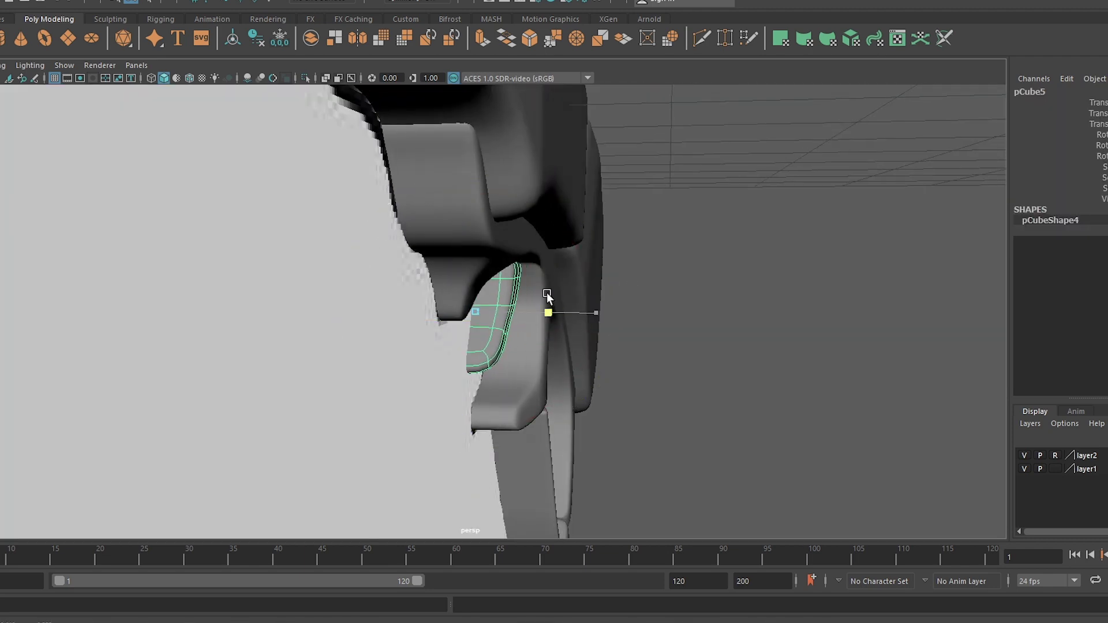
# - Orbit around the trigger, comparing its faceted and smoothed previews
pyautogui.scroll(3, 483, 282)
pyautogui.press('1')
pyautogui.press('3')
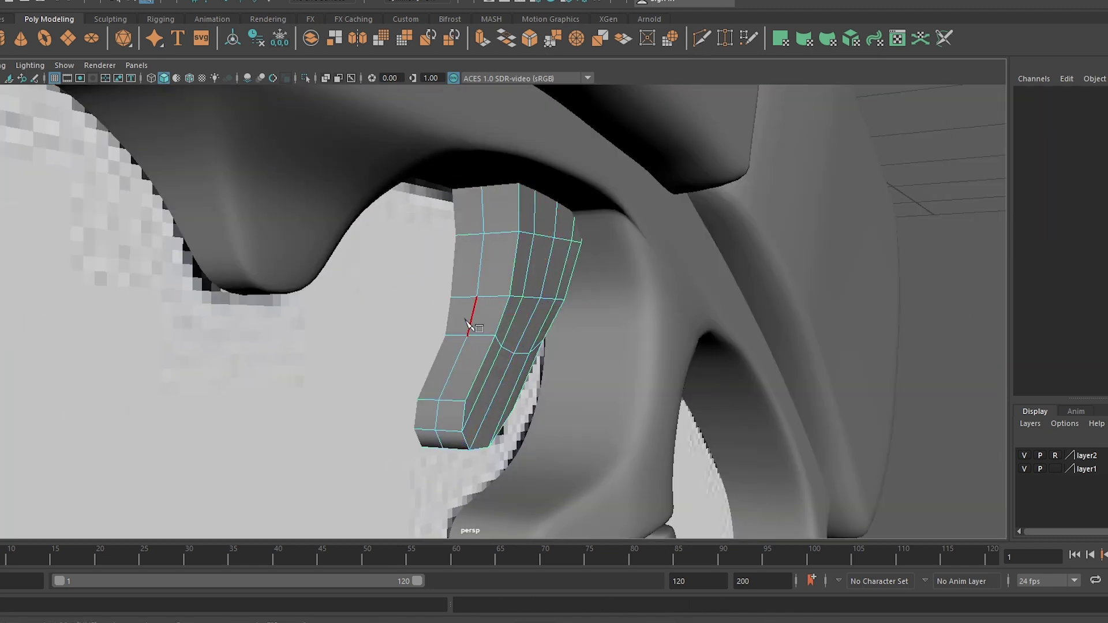
pyautogui.moveTo(462, 314)
pyautogui.keyDown('alt'); pyautogui.mouseDown()
pyautogui.moveTo(396, 364)
pyautogui.moveTo(502, 285)
pyautogui.moveTo(438, 326)
pyautogui.moveTo(292, 344)
pyautogui.mouseUp(); pyautogui.keyUp('alt')
pyautogui.press('1')
pyautogui.press('3')
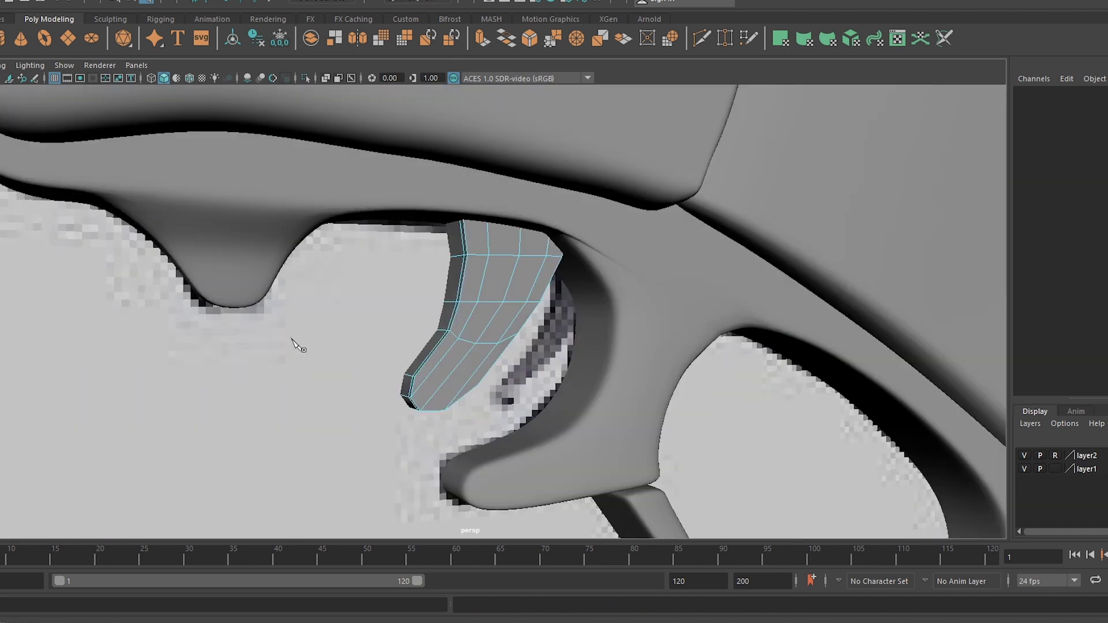
pyautogui.scroll(5, 366, 388)
# - In the front view, raise the trigger's bottom-left vertex slightly
pyautogui.scroll(-3, 495, 279)
pyautogui.click(494, 275)
pyautogui.scroll(-3, 525, 330)
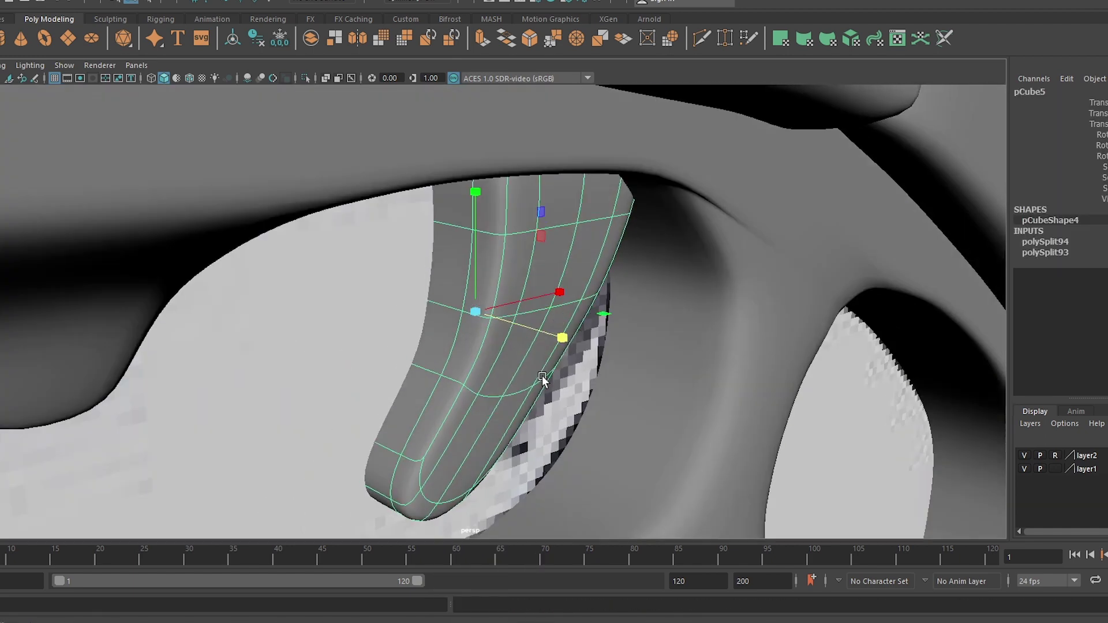
pyautogui.scroll(-5, 508, 341)
pyautogui.scroll(2, 466, 358)
pyautogui.press('space')
pyautogui.moveTo(479, 312); pyautogui.dragTo(476, 323)
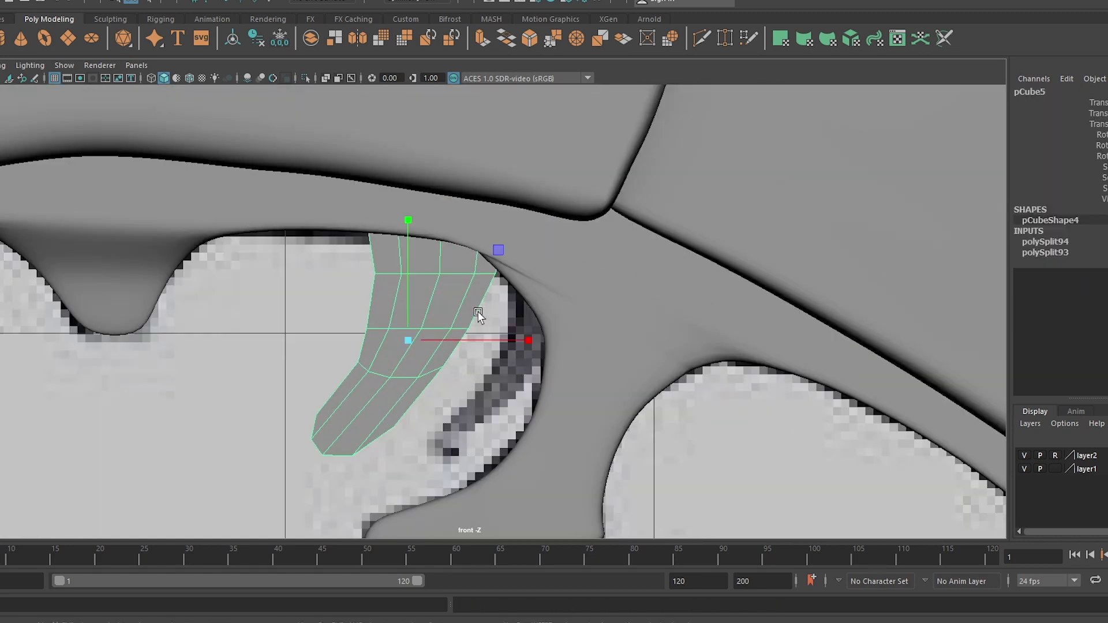
pyautogui.press('F9')
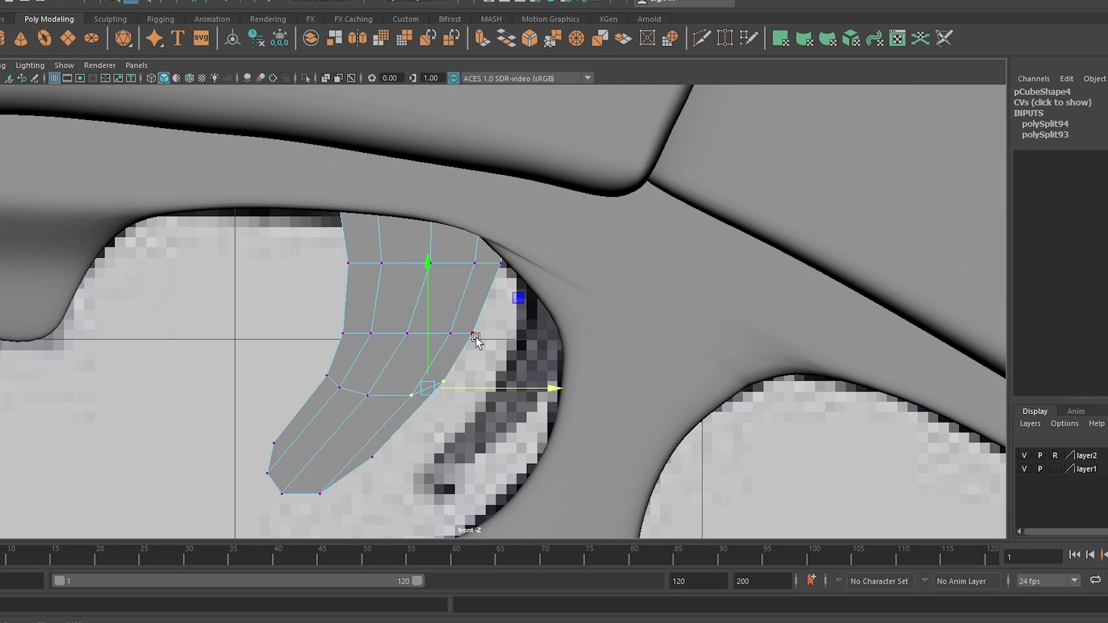
pyautogui.press('3')
pyautogui.press('1')
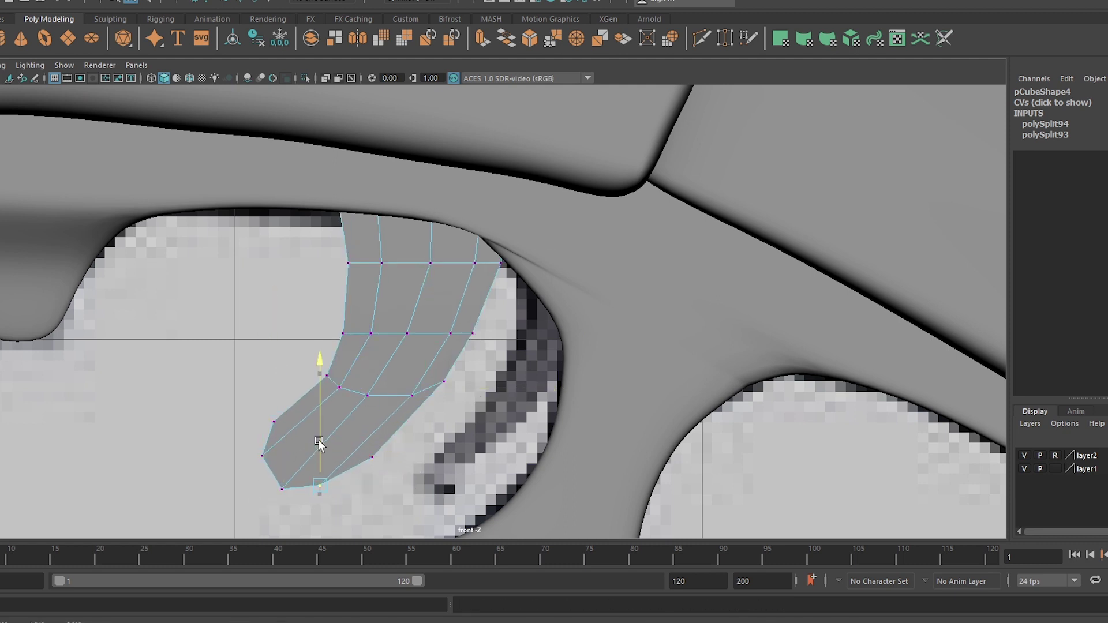
pyautogui.click(282, 489)
pyautogui.moveTo(276, 433); pyautogui.dragTo(275, 426)
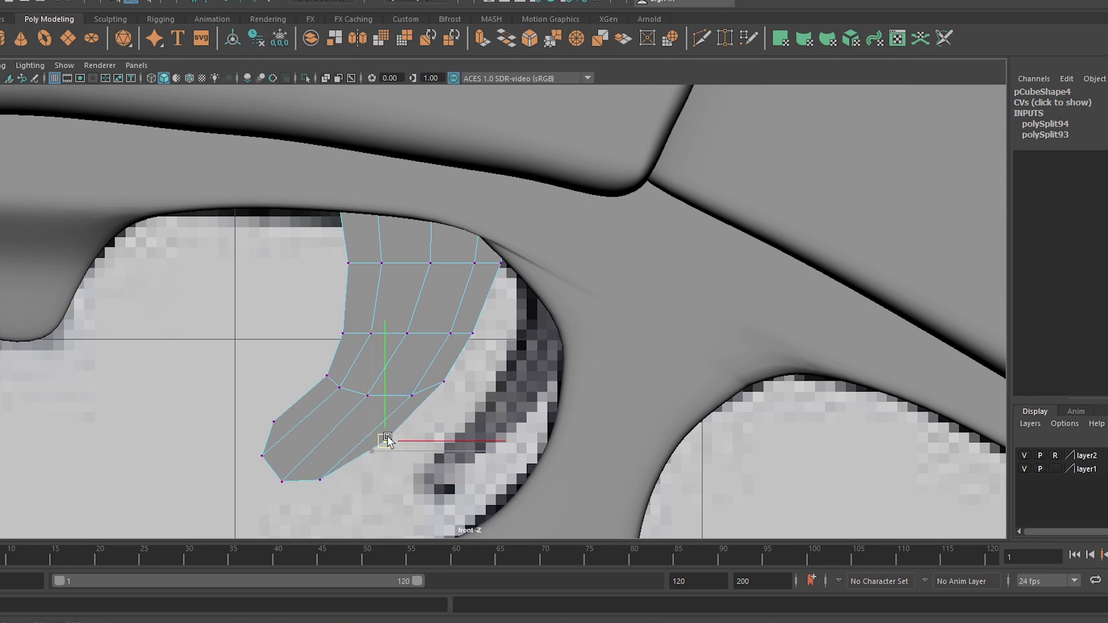
# - Back in object mode, rotate the trigger and move it up into the opening
pyautogui.press('F8')
pyautogui.press('3')
pyautogui.scroll(-5, 467, 368)
pyautogui.scroll(5, 514, 341)
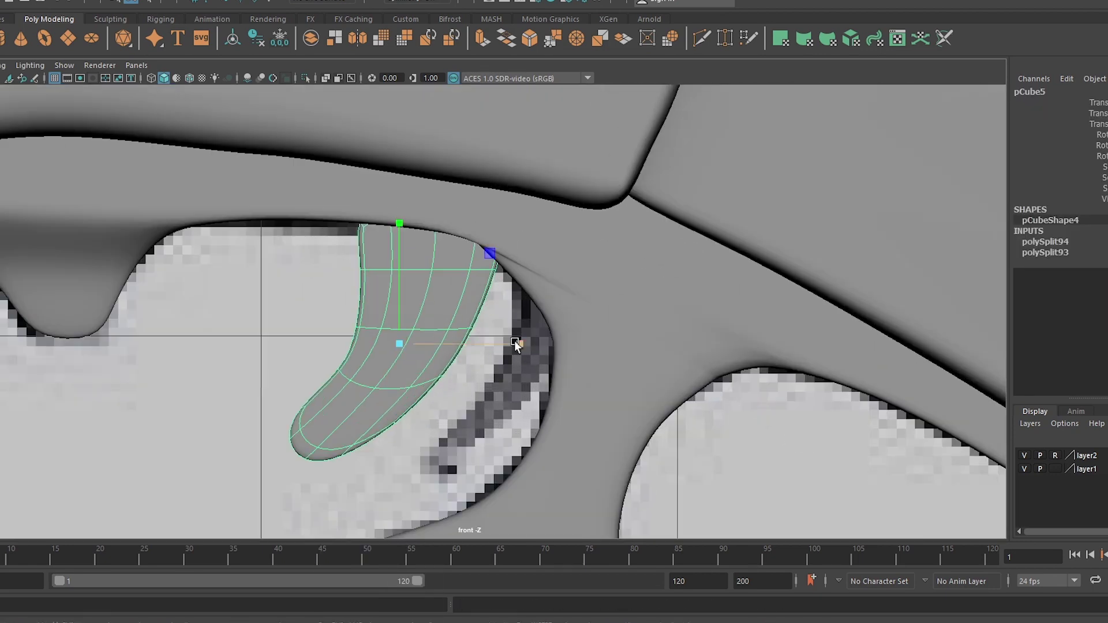
pyautogui.press('e')
pyautogui.moveTo(514, 340)
pyautogui.mouseDown()
pyautogui.moveTo(508, 358)
pyautogui.moveTo(568, 351)
pyautogui.mouseUp()
pyautogui.press('w')
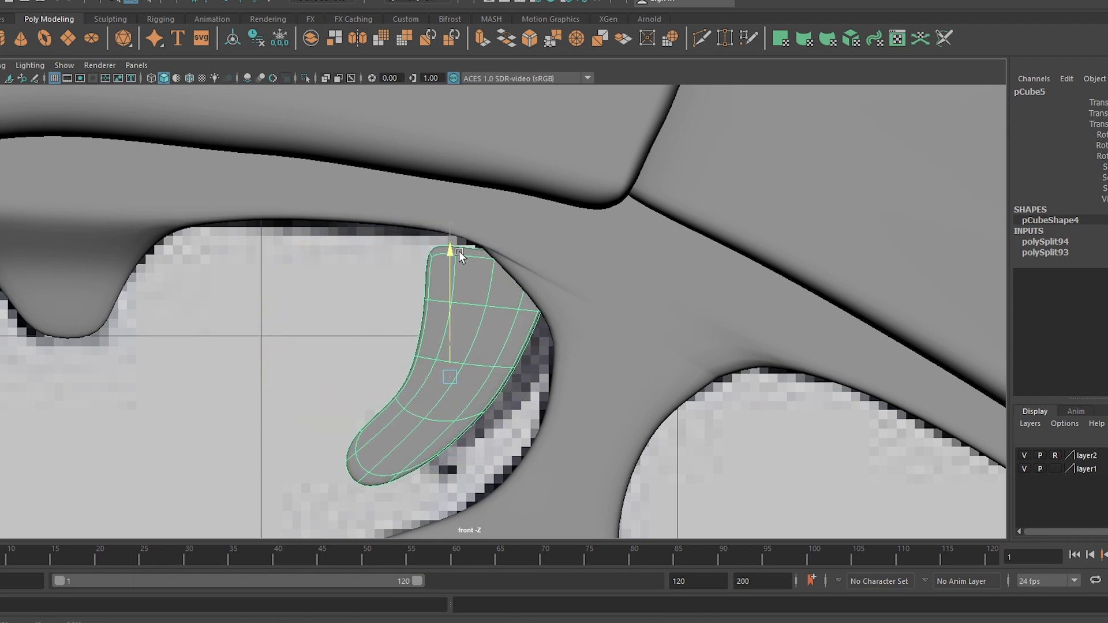
pyautogui.moveTo(465, 240); pyautogui.dragTo(444, 234)
# - Orbit from the trigger out to a top-down view of the whole shotgun
pyautogui.scroll(-3, 426, 363)
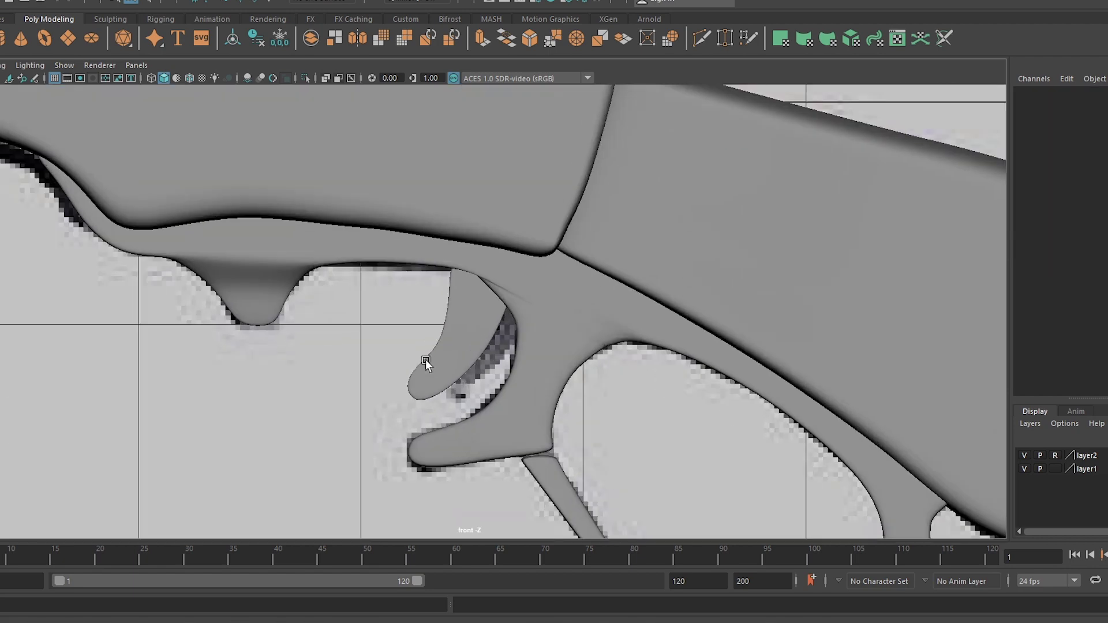
pyautogui.scroll(2, 456, 349)
pyautogui.click(493, 335)
pyautogui.moveTo(536, 368)
pyautogui.keyDown('alt'); pyautogui.mouseDown()
pyautogui.moveTo(623, 394)
pyautogui.moveTo(659, 345)
pyautogui.mouseUp(); pyautogui.keyUp('alt')
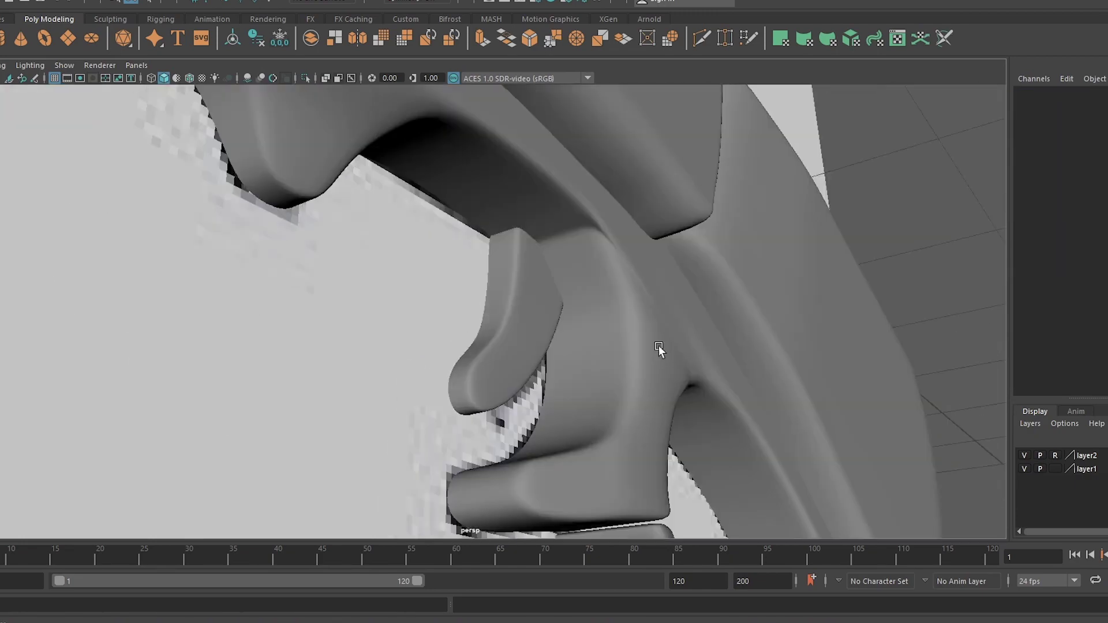
pyautogui.scroll(-5, 660, 345)
pyautogui.moveTo(603, 321)
pyautogui.keyDown('alt'); pyautogui.mouseDown()
pyautogui.moveTo(563, 404)
pyautogui.moveTo(557, 204)
pyautogui.mouseUp(); pyautogui.keyUp('alt')
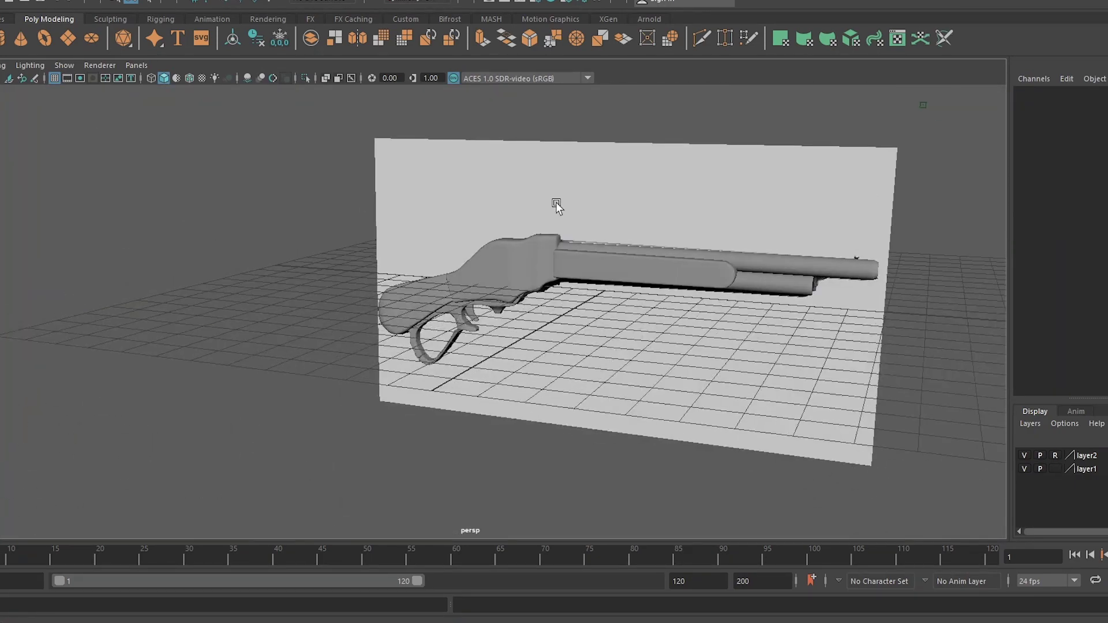
pyautogui.scroll(-3, 635, 231)
pyautogui.keyDown('alt'); pyautogui.moveTo(635, 230); pyautogui.dragTo(603, 313); pyautogui.keyUp('alt')
# - Turn off layer2's reference toggle so it is selectable, then select the receiver mesh
pyautogui.click(1055, 456)
pyautogui.scroll(3, 611, 345)
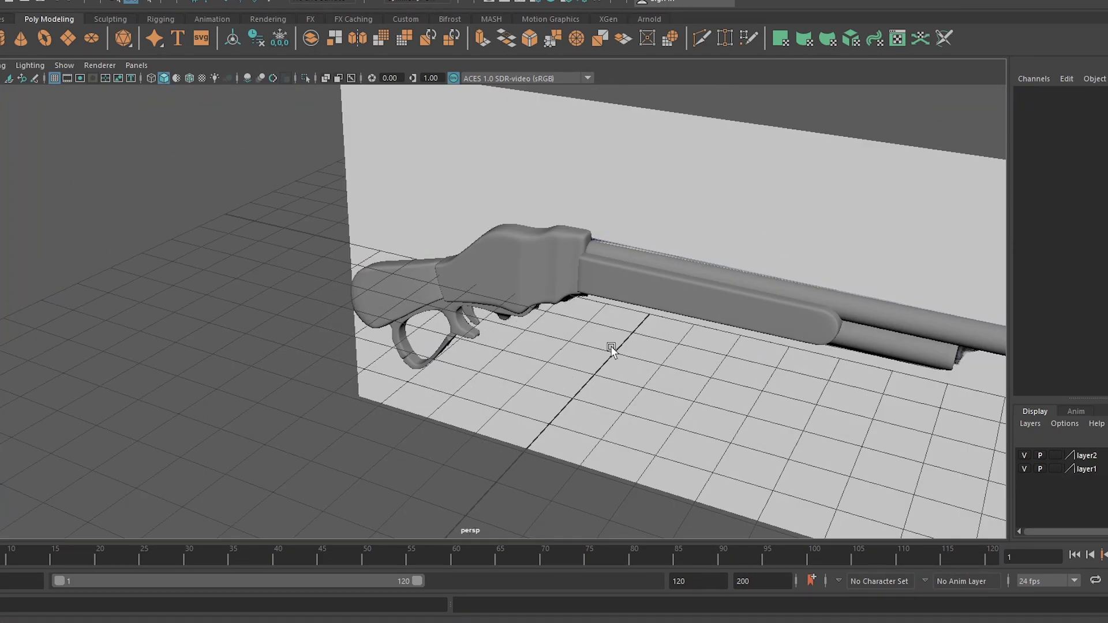
pyautogui.click(678, 307)
pyautogui.moveTo(677, 307)
pyautogui.keyDown('alt'); pyautogui.mouseDown()
pyautogui.moveTo(446, 210)
pyautogui.moveTo(618, 228)
pyautogui.moveTo(401, 289)
pyautogui.moveTo(686, 299)
pyautogui.moveTo(780, 240)
pyautogui.moveTo(616, 274)
pyautogui.moveTo(576, 259)
pyautogui.mouseUp(); pyautogui.keyUp('alt')
pyautogui.scroll(3, 633, 228)
pyautogui.scroll(2, 416, 298)
pyautogui.scroll(-3, 417, 298)
pyautogui.click(418, 289)
pyautogui.scroll(3, 389, 276)
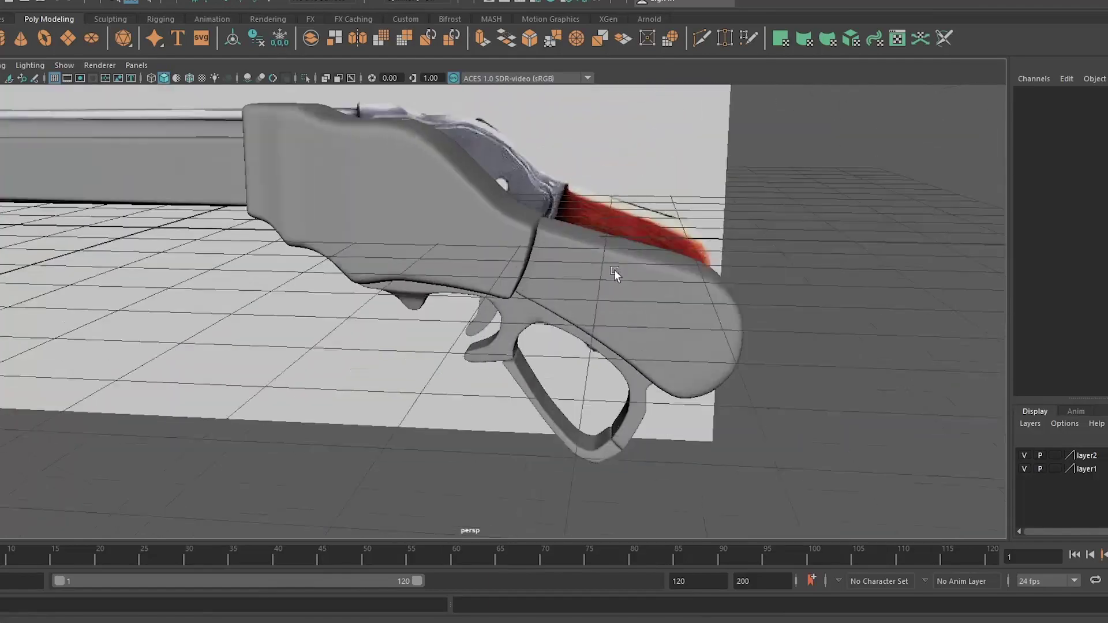
pyautogui.scroll(3, 618, 317)
pyautogui.press('space')
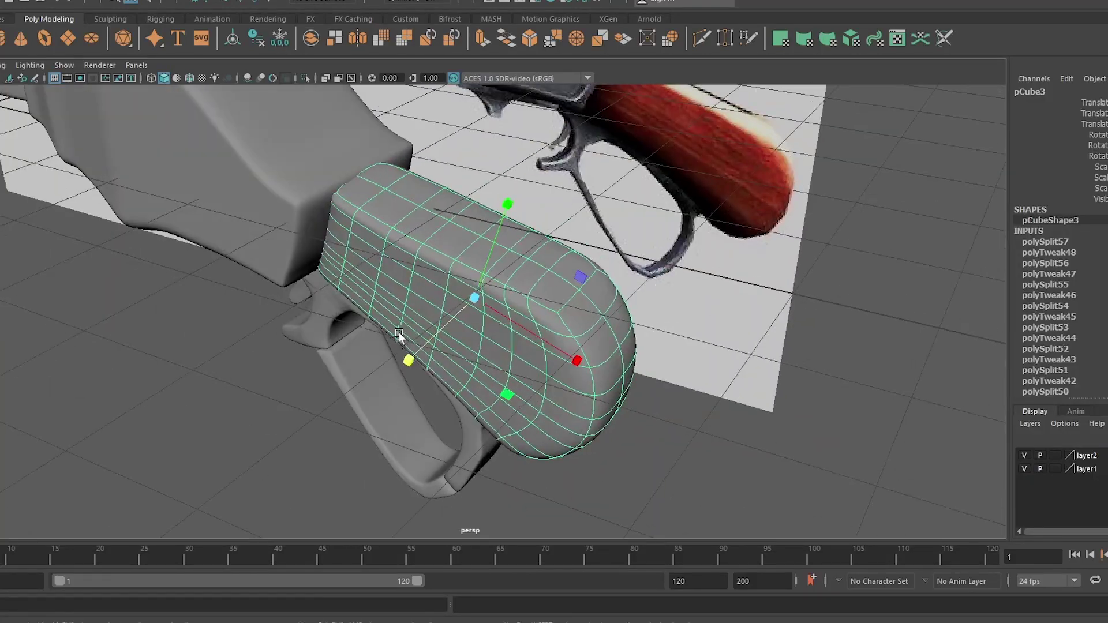
pyautogui.moveTo(399, 332)
pyautogui.keyDown('alt'); pyautogui.mouseDown()
pyautogui.moveTo(304, 342)
pyautogui.moveTo(346, 369)
pyautogui.mouseUp(); pyautogui.keyUp('alt')
pyautogui.click(278, 354)
pyautogui.click(347, 371)
pyautogui.scroll(-3, 425, 285)
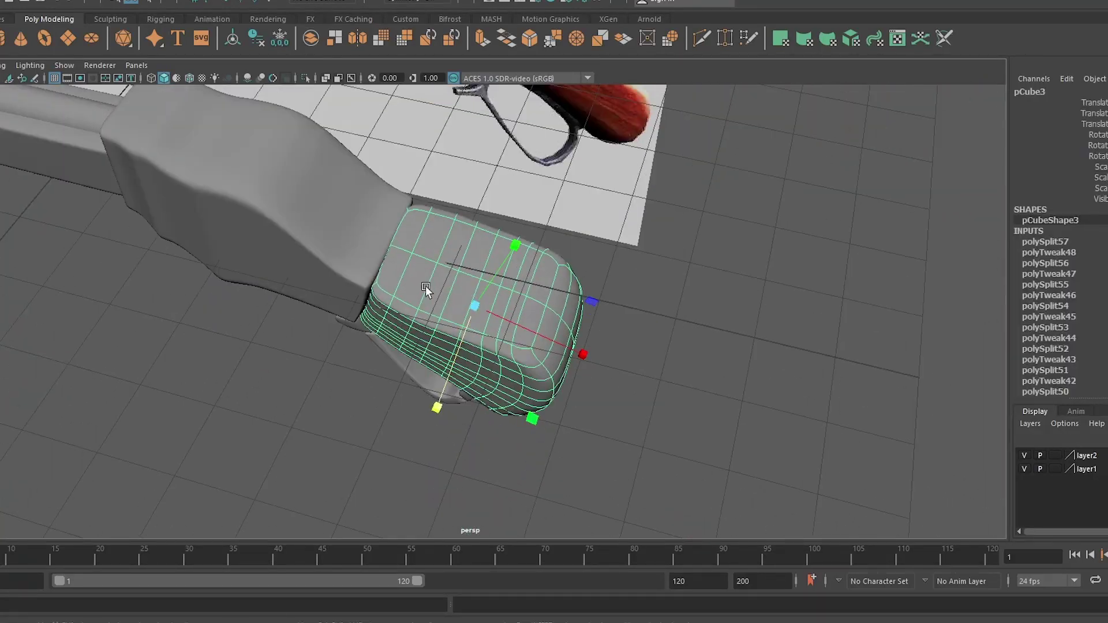
pyautogui.moveTo(425, 286)
pyautogui.keyDown('alt'); pyautogui.mouseDown()
pyautogui.moveTo(311, 250)
pyautogui.moveTo(359, 308)
pyautogui.moveTo(289, 271)
pyautogui.mouseUp(); pyautogui.keyUp('alt')
pyautogui.press('space')
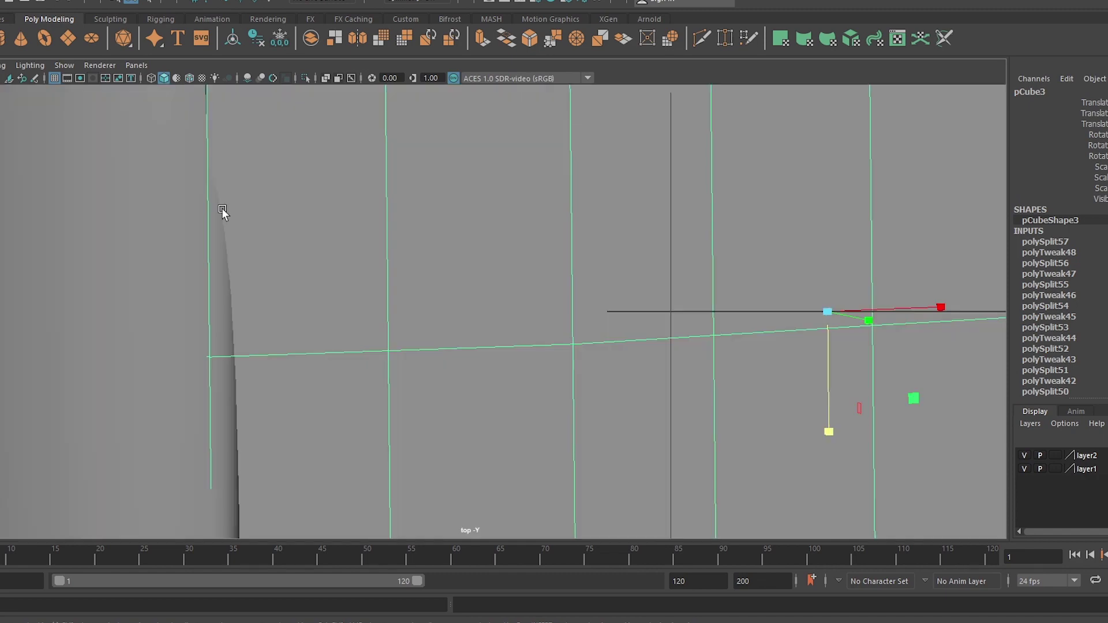
pyautogui.press('f')
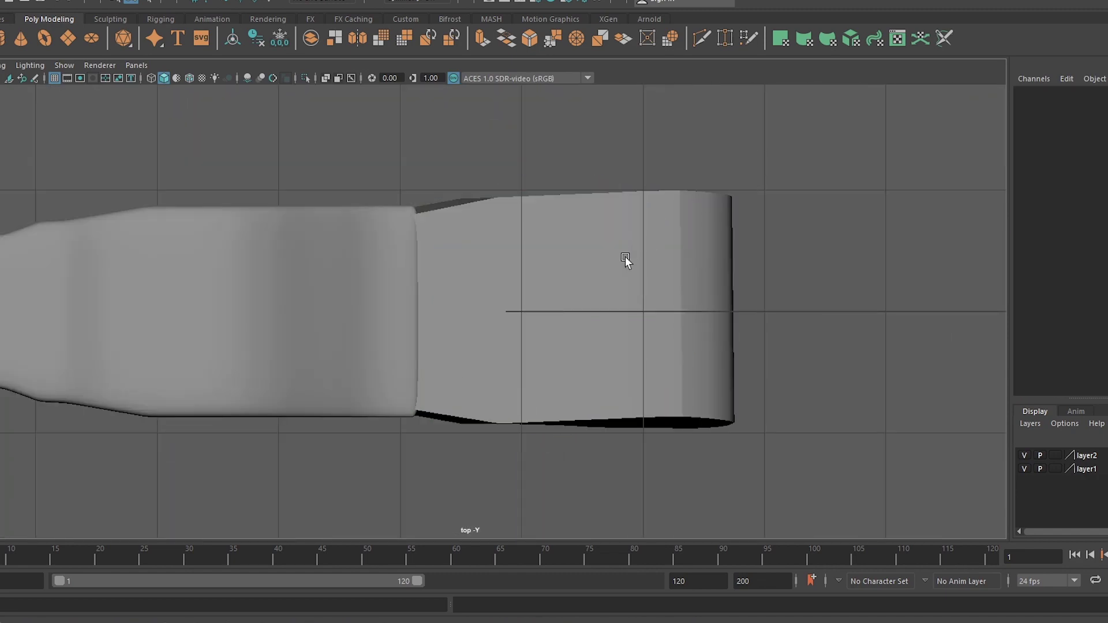
pyautogui.click(625, 256)
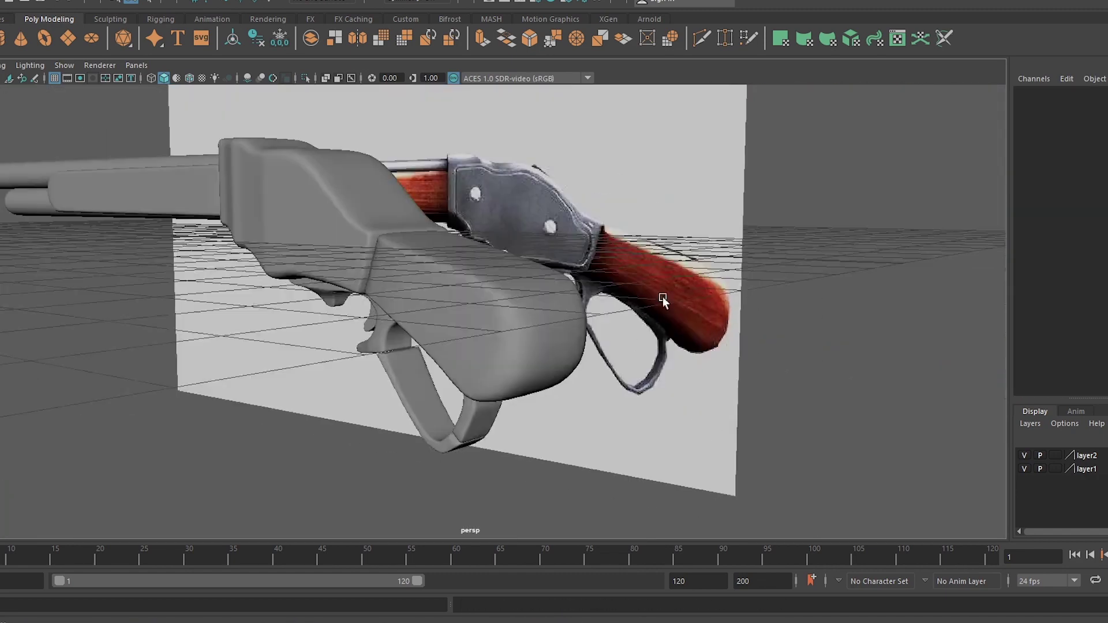
pyautogui.moveTo(663, 296)
pyautogui.keyDown('alt'); pyautogui.mouseDown()
pyautogui.moveTo(108, 166)
pyautogui.moveTo(178, 239)
pyautogui.moveTo(306, 219)
pyautogui.moveTo(344, 270)
pyautogui.moveTo(492, 330)
pyautogui.mouseUp(); pyautogui.keyUp('alt')
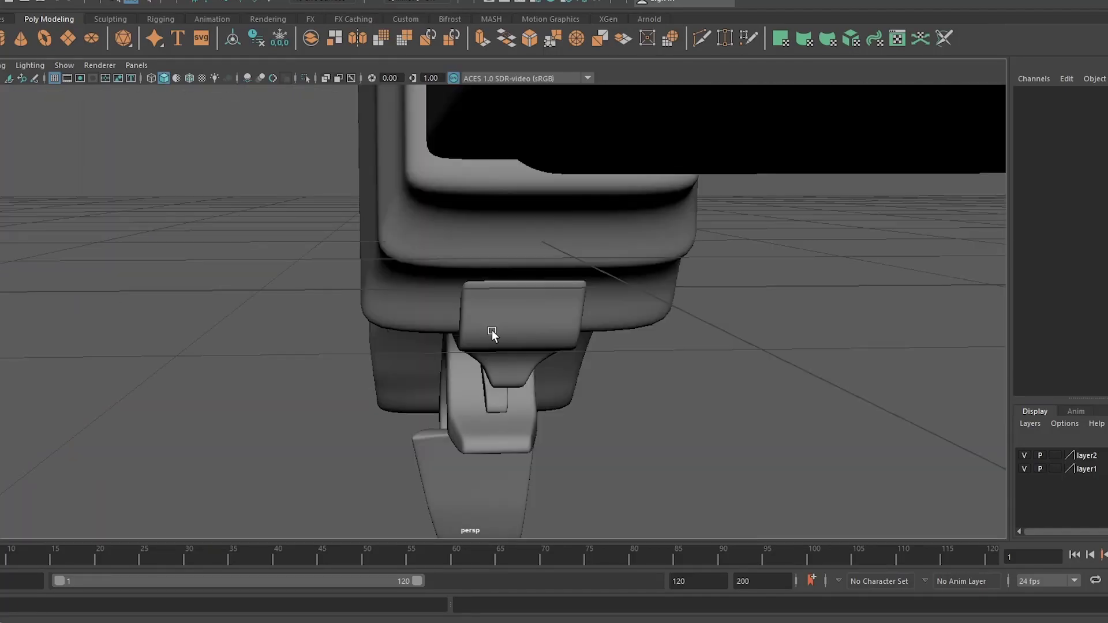
pyautogui.click(525, 361)
pyautogui.press('f')
pyautogui.moveTo(581, 318)
pyautogui.keyDown('alt'); pyautogui.mouseDown()
pyautogui.moveTo(549, 302)
pyautogui.moveTo(411, 307)
pyautogui.moveTo(818, 385)
pyautogui.moveTo(404, 407)
pyautogui.moveTo(508, 393)
pyautogui.moveTo(597, 327)
pyautogui.mouseUp(); pyautogui.keyUp('alt')
pyautogui.click(404, 407)
pyautogui.click(722, 189)
pyautogui.moveTo(723, 189)
pyautogui.keyDown('alt'); pyautogui.mouseDown()
pyautogui.moveTo(525, 222)
pyautogui.moveTo(745, 468)
pyautogui.mouseUp(); pyautogui.keyUp('alt')
pyautogui.click(744, 468)
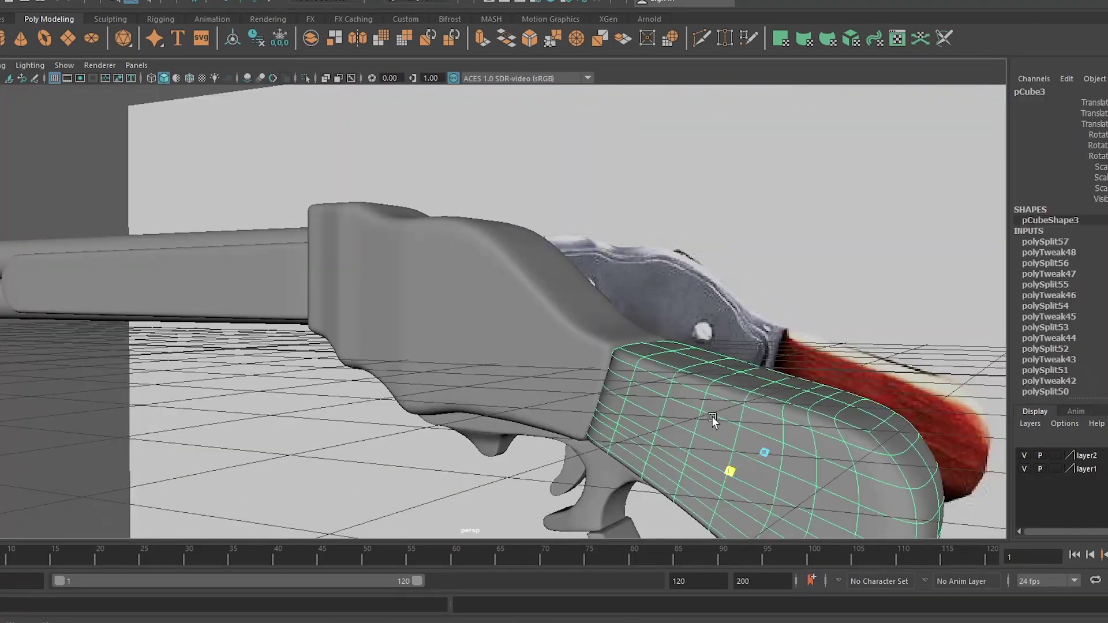
pyautogui.press('f')
pyautogui.moveTo(388, 346)
pyautogui.keyDown('alt'); pyautogui.mouseDown()
pyautogui.moveTo(322, 365)
pyautogui.moveTo(360, 271)
pyautogui.moveTo(353, 254)
pyautogui.mouseUp(); pyautogui.keyUp('alt')
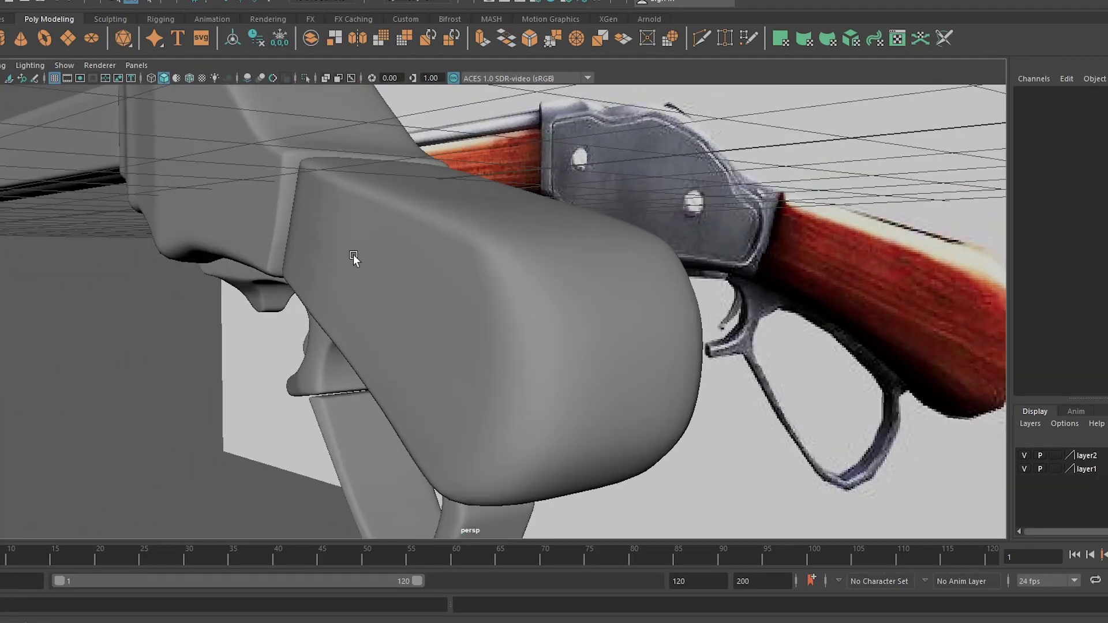
pyautogui.click(407, 255)
pyautogui.click(718, 241)
pyautogui.moveTo(576, 332)
pyautogui.keyDown('alt'); pyautogui.mouseDown()
pyautogui.moveTo(718, 241)
pyautogui.moveTo(409, 263)
pyautogui.mouseUp(); pyautogui.keyUp('alt')
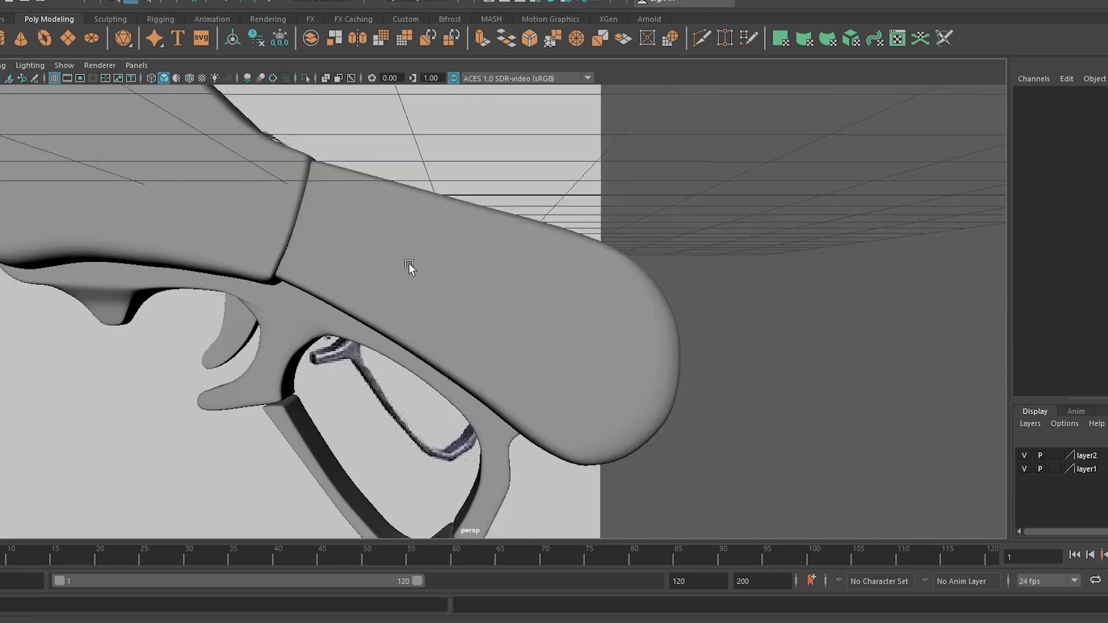
pyautogui.click(560, 299)
pyautogui.press('f')
pyautogui.scroll(-2, 517, 270)
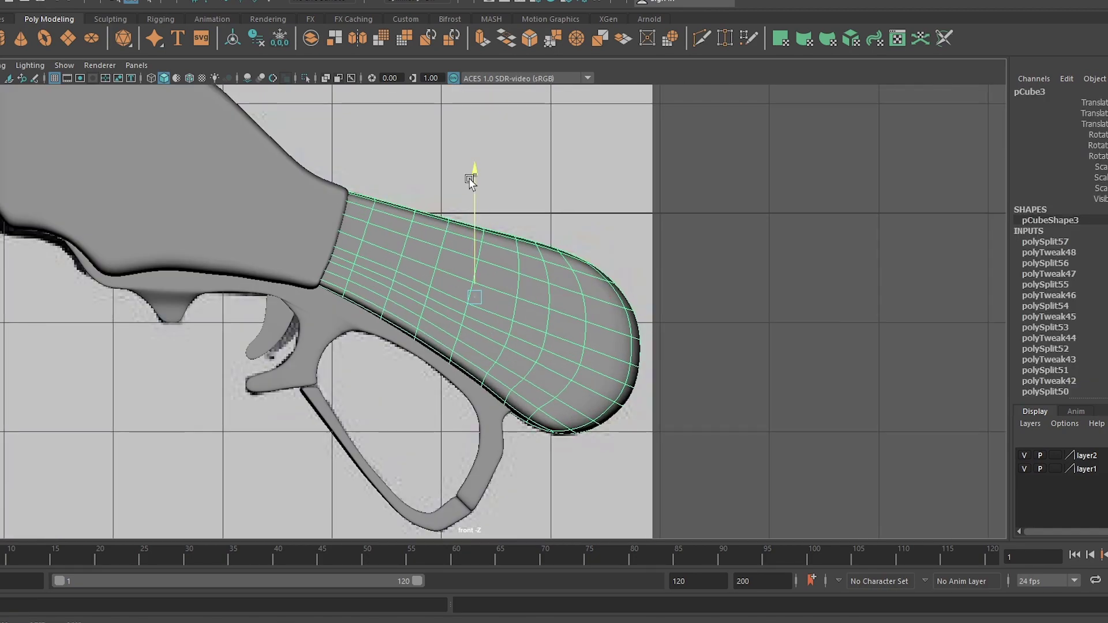
pyautogui.click(618, 269)
pyautogui.moveTo(618, 268)
pyautogui.keyDown('alt'); pyautogui.mouseDown()
pyautogui.moveTo(415, 366)
pyautogui.moveTo(656, 345)
pyautogui.moveTo(818, 193)
pyautogui.moveTo(925, 252)
pyautogui.moveTo(573, 304)
pyautogui.moveTo(544, 298)
pyautogui.moveTo(601, 306)
pyautogui.moveTo(450, 317)
pyautogui.moveTo(512, 308)
pyautogui.moveTo(460, 314)
pyautogui.moveTo(501, 197)
pyautogui.mouseUp(); pyautogui.keyUp('alt')
# - Select the trigger piece pCube5 and rotate it to tilt it within the guard
pyautogui.click(512, 308)
pyautogui.press('e')
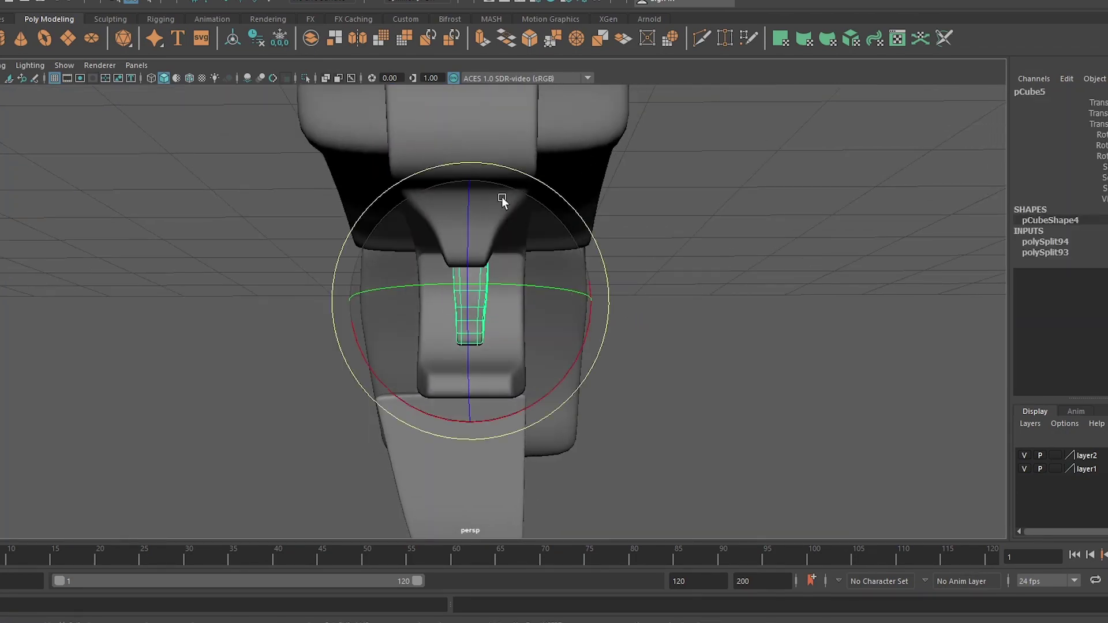
pyautogui.press('f')
pyautogui.press('w')
pyautogui.moveTo(495, 240)
pyautogui.keyDown('alt'); pyautogui.mouseDown()
pyautogui.moveTo(319, 327)
pyautogui.moveTo(349, 353)
pyautogui.moveTo(507, 312)
pyautogui.moveTo(470, 310)
pyautogui.mouseUp(); pyautogui.keyUp('alt')
pyautogui.click(470, 310)
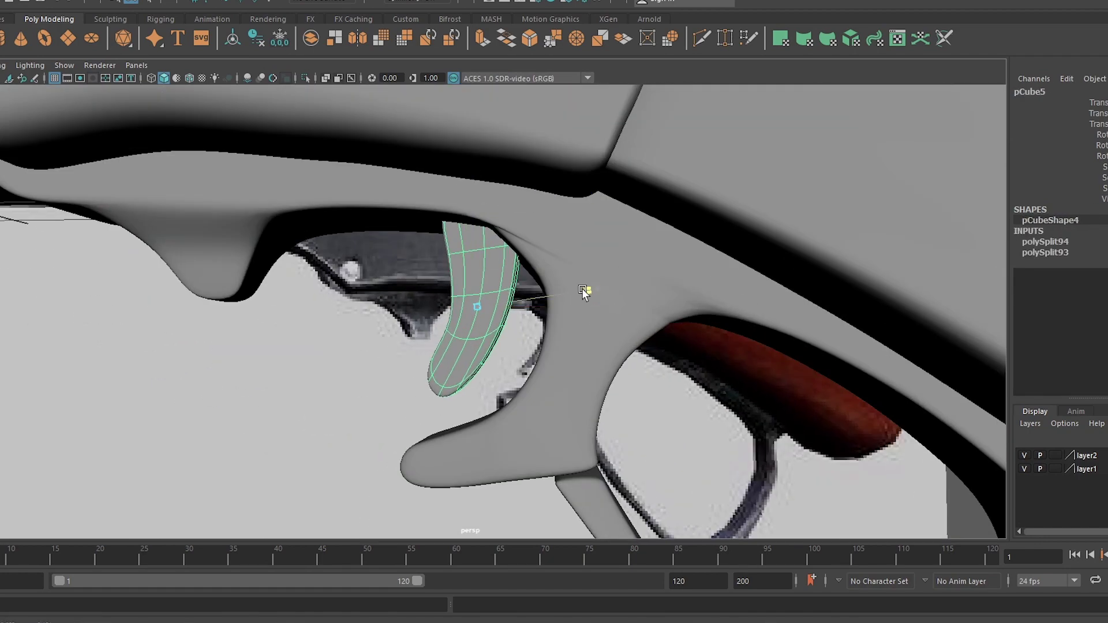
pyautogui.press('f')
pyautogui.press('e')
pyautogui.moveTo(605, 353); pyautogui.dragTo(597, 366)
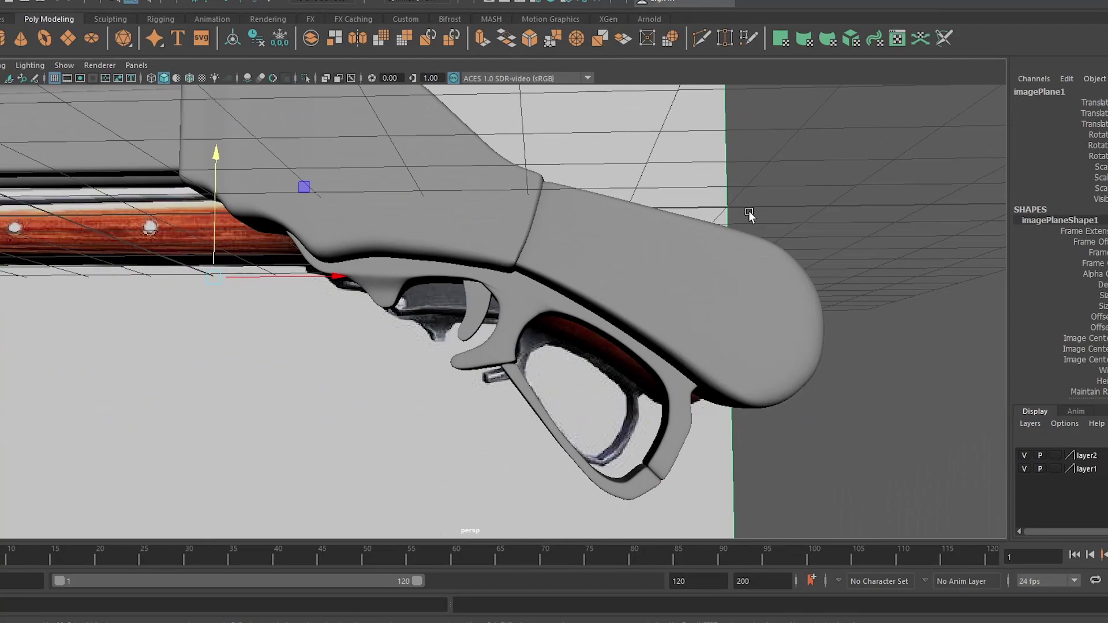
pyautogui.moveTo(750, 214)
pyautogui.keyDown('alt'); pyautogui.mouseDown()
pyautogui.moveTo(647, 322)
pyautogui.moveTo(556, 292)
pyautogui.moveTo(644, 288)
pyautogui.mouseUp(); pyautogui.keyUp('alt')
# - Select the trigger guard and zoom in on it in the front view
pyautogui.click(643, 287)
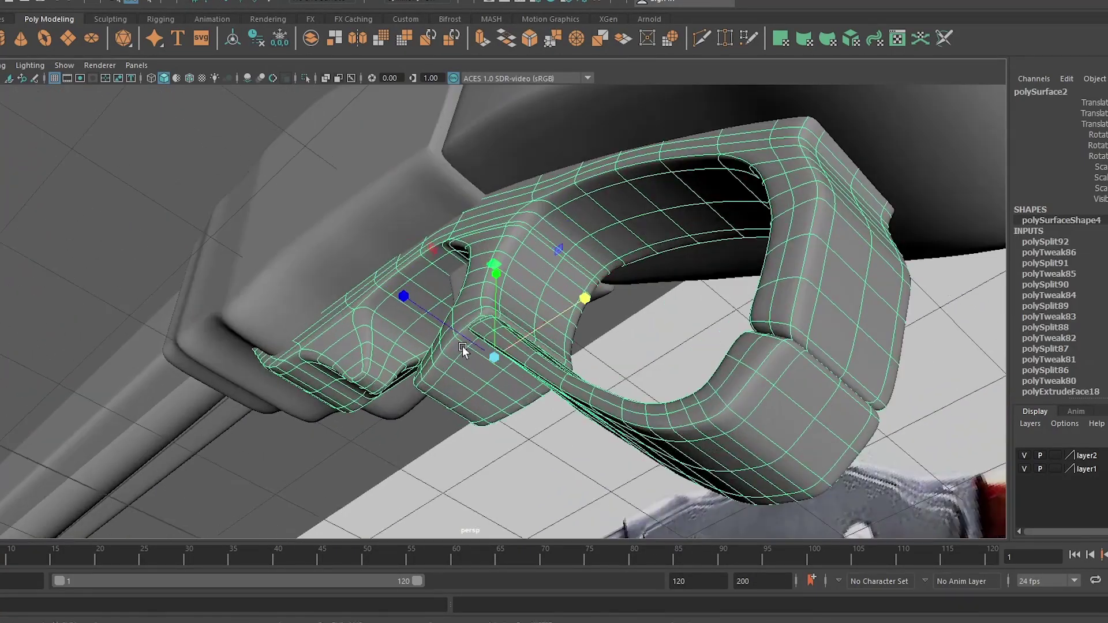
pyautogui.moveTo(462, 345)
pyautogui.keyDown('alt'); pyautogui.mouseDown()
pyautogui.moveTo(329, 249)
pyautogui.moveTo(512, 449)
pyautogui.moveTo(425, 491)
pyautogui.moveTo(453, 450)
pyautogui.moveTo(403, 438)
pyautogui.moveTo(453, 452)
pyautogui.moveTo(461, 357)
pyautogui.moveTo(447, 337)
pyautogui.moveTo(173, 334)
pyautogui.moveTo(438, 352)
pyautogui.moveTo(375, 359)
pyautogui.moveTo(468, 283)
pyautogui.moveTo(405, 289)
pyautogui.mouseUp(); pyautogui.keyUp('alt')
pyautogui.click(461, 356)
pyautogui.click(173, 333)
pyautogui.moveTo(565, 456); pyautogui.dragTo(577, 415)
pyautogui.click(242, 421)
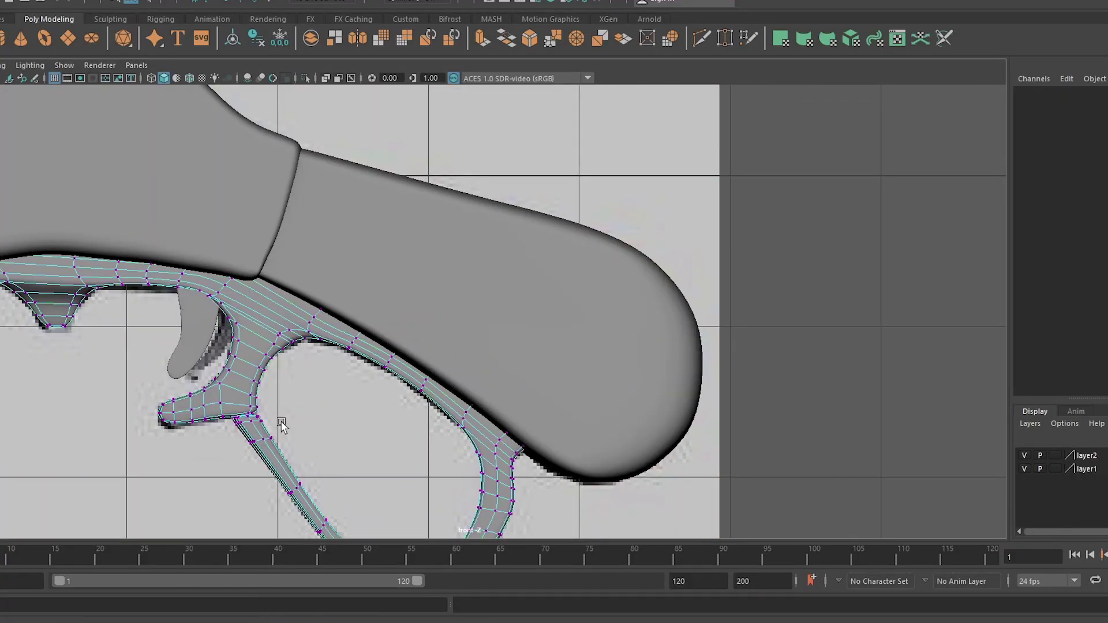
pyautogui.moveTo(284, 421)
pyautogui.keyDown('alt'); pyautogui.mouseDown(button='right')
pyautogui.moveTo(426, 321)
pyautogui.moveTo(545, 205)
pyautogui.mouseUp(button='right'); pyautogui.keyUp('alt')
# - Hide the reference plane, make its layer unselectable, and raise the guard's corner vertex
pyautogui.moveTo(426, 254); pyautogui.dragTo(370, 240, button='right')
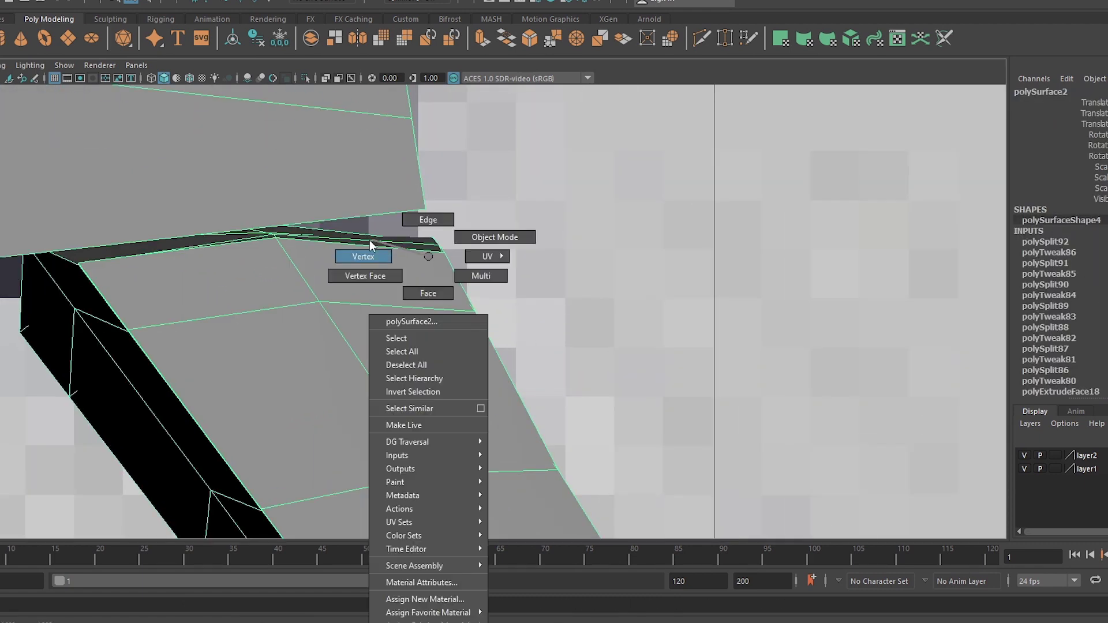
pyautogui.press('4')
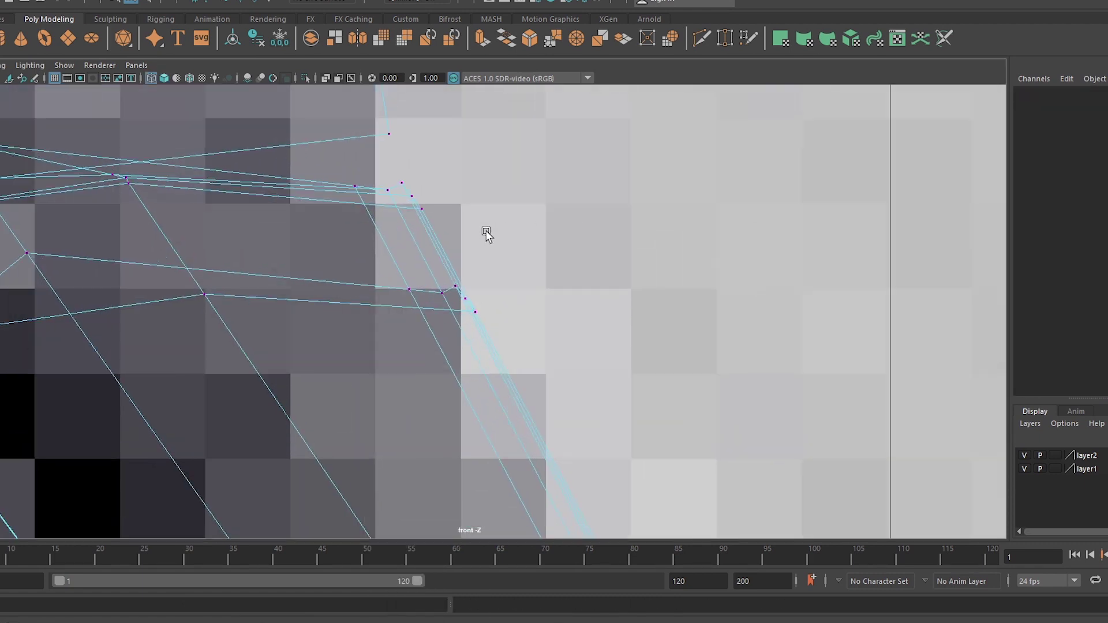
pyautogui.click(388, 201)
pyautogui.click(739, 374)
pyautogui.click(467, 323)
pyautogui.hotkey('ctrl', 'h')
pyautogui.click(1055, 455)
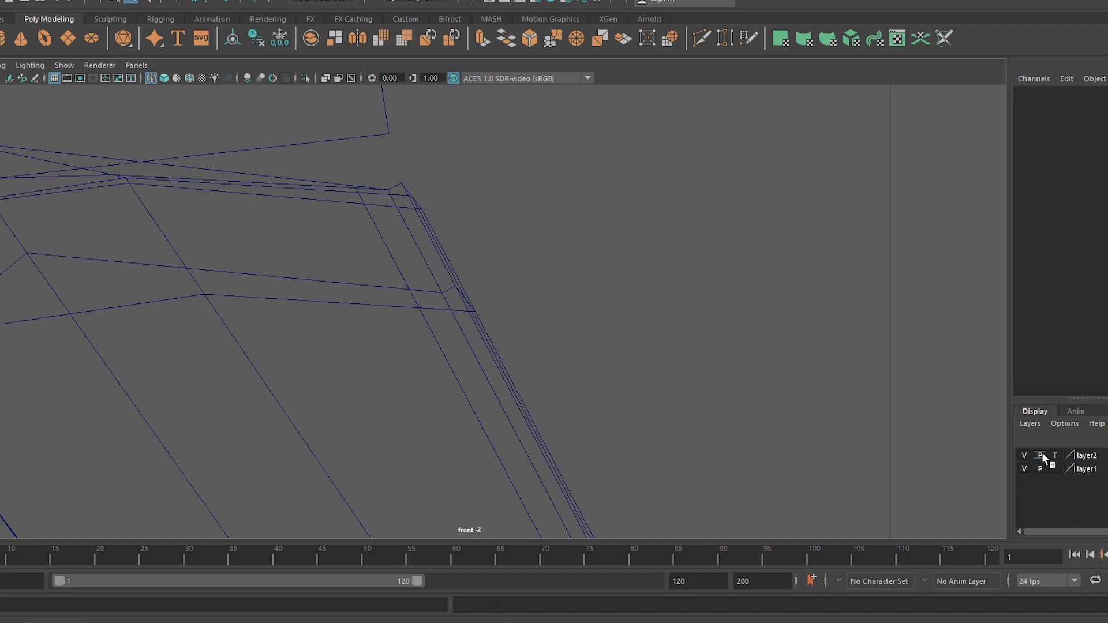
pyautogui.click(388, 196)
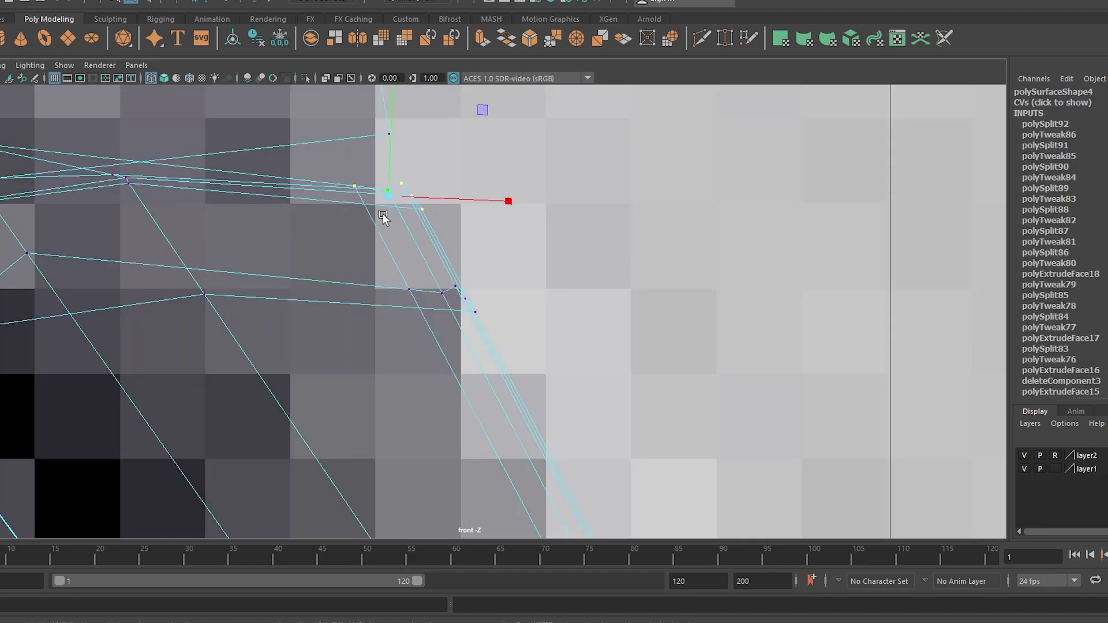
pyautogui.moveTo(390, 128); pyautogui.dragTo(386, 91)
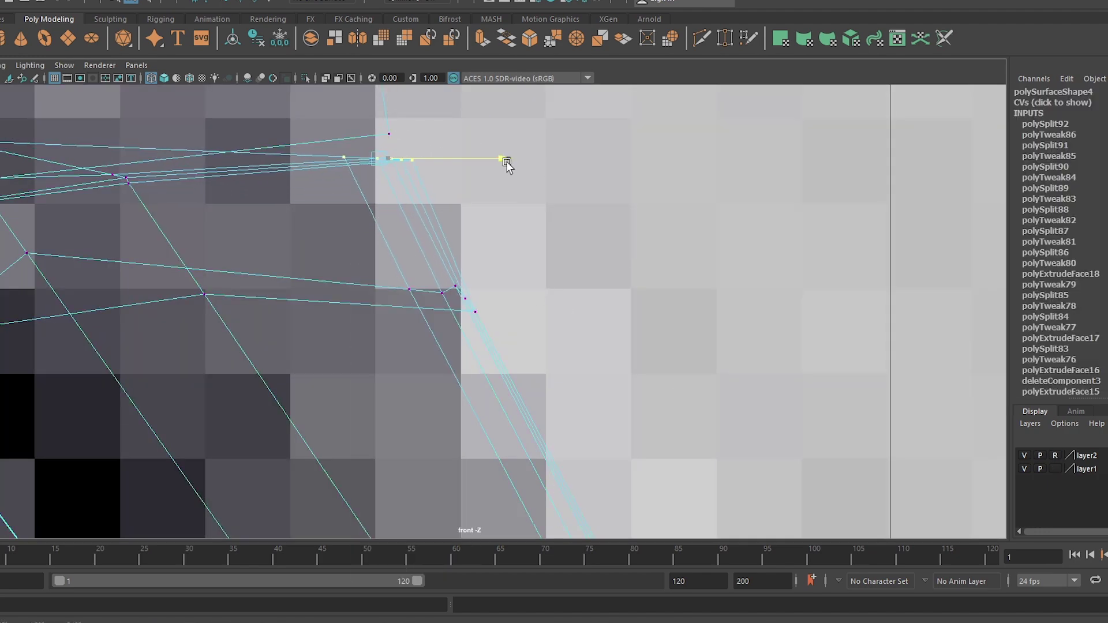
pyautogui.press('5')
# - Box-select the guard's corner vertices and try flattening them, then undo it
pyautogui.scroll(-5, 388, 192)
pyautogui.scroll(5, 296, 178)
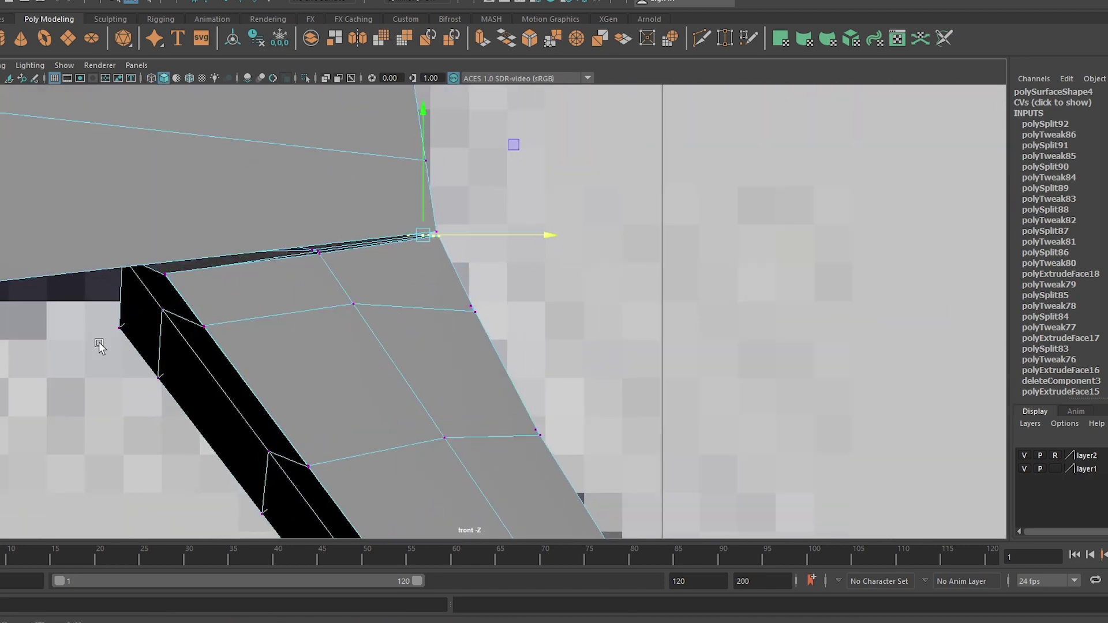
pyautogui.scroll(-3, 99, 345)
pyautogui.scroll(2, 383, 289)
pyautogui.moveTo(261, 345)
pyautogui.mouseDown()
pyautogui.moveTo(319, 275)
pyautogui.moveTo(300, 309)
pyautogui.mouseUp()
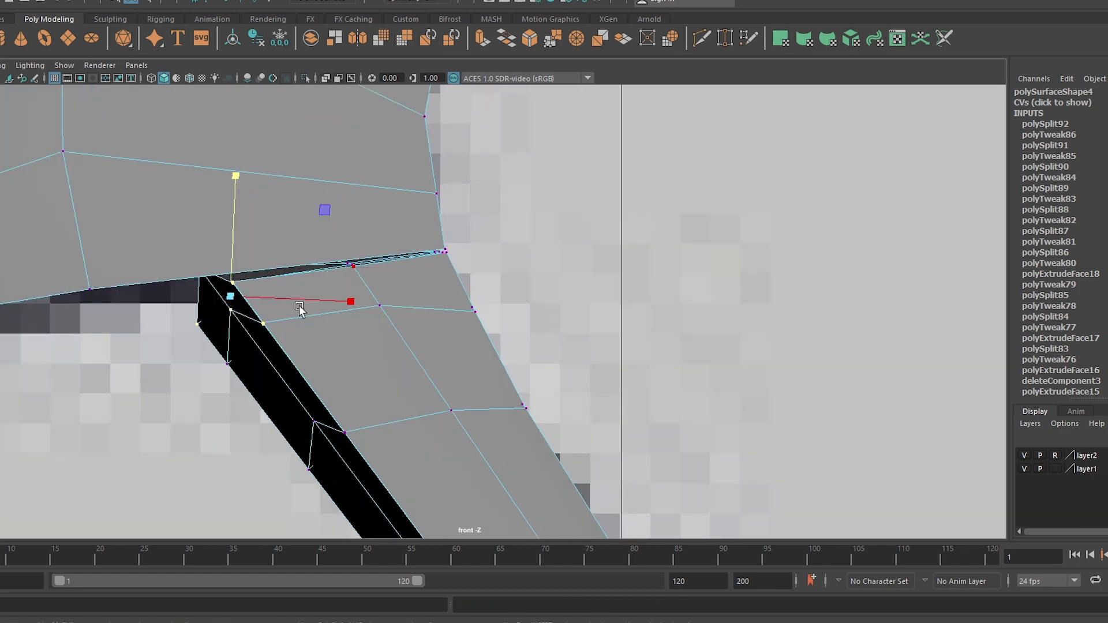
pyautogui.click(149, 84)
pyautogui.keyDown('alt'); pyautogui.moveTo(213, 261); pyautogui.dragTo(93, 254, button='middle'); pyautogui.keyUp('alt')
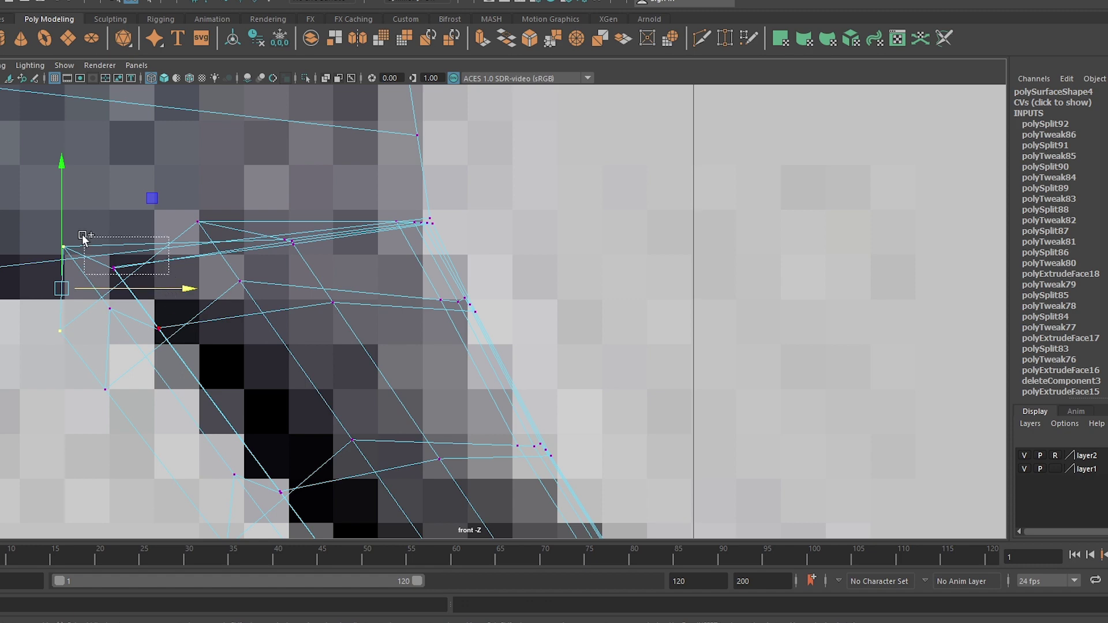
pyautogui.moveTo(91, 171); pyautogui.dragTo(157, 289)
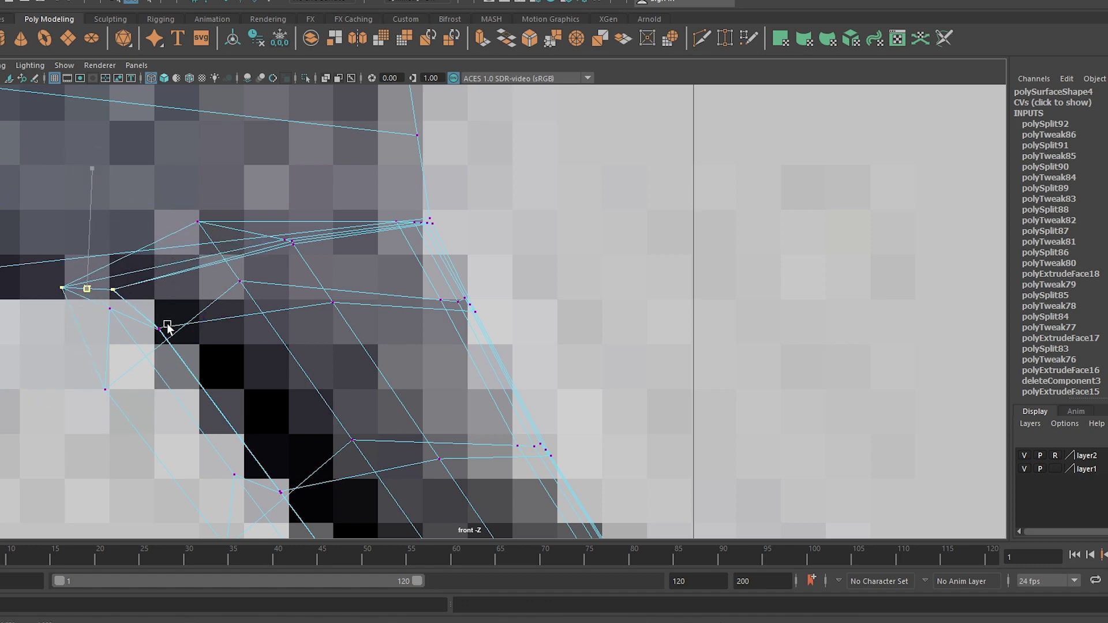
pyautogui.hotkey('ctrl', 'z')
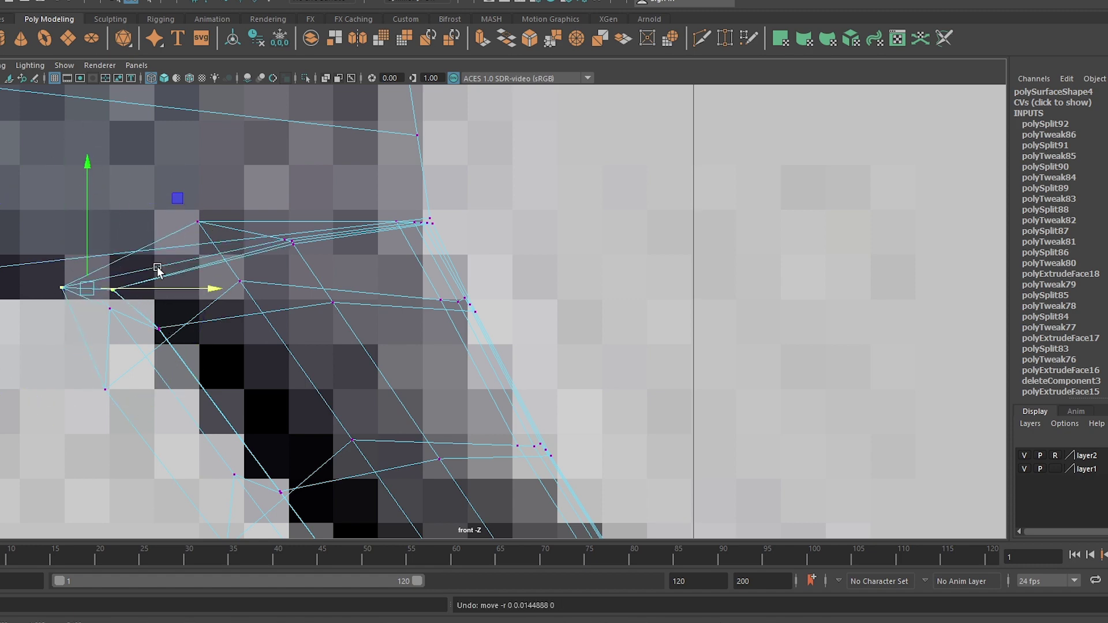
# - Slide a corner vertex along its edge and raise the vertices along the joint edge
pyautogui.scroll(2, 154, 264)
pyautogui.scroll(-3, 154, 265)
pyautogui.keyDown('alt'); pyautogui.moveTo(289, 341); pyautogui.dragTo(198, 344, button='middle'); pyautogui.keyUp('alt')
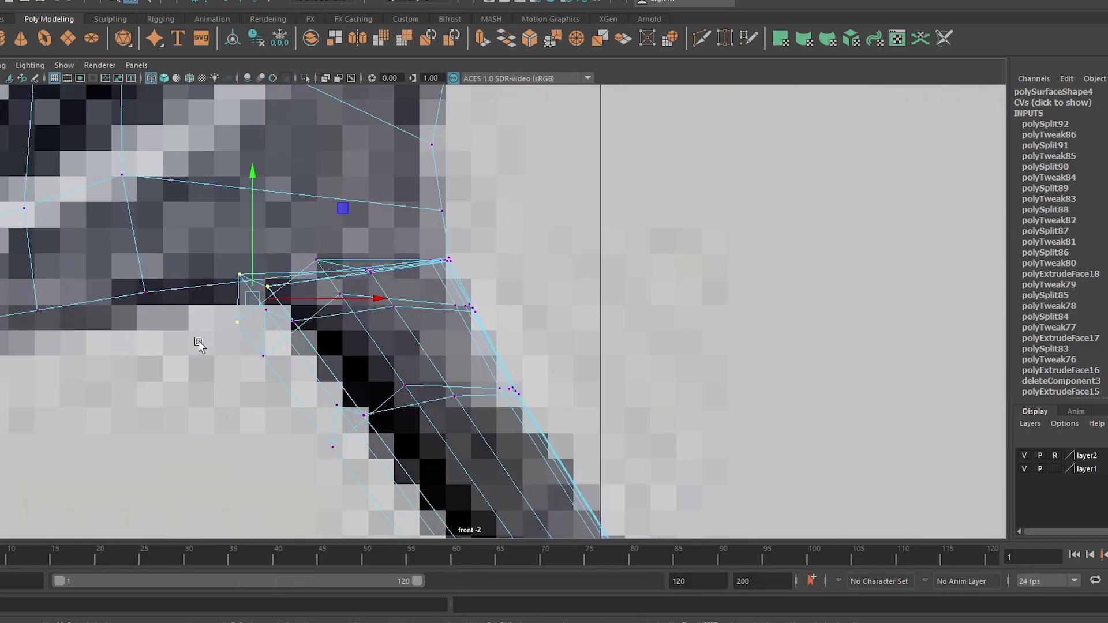
pyautogui.click(164, 78)
pyautogui.scroll(2, 281, 193)
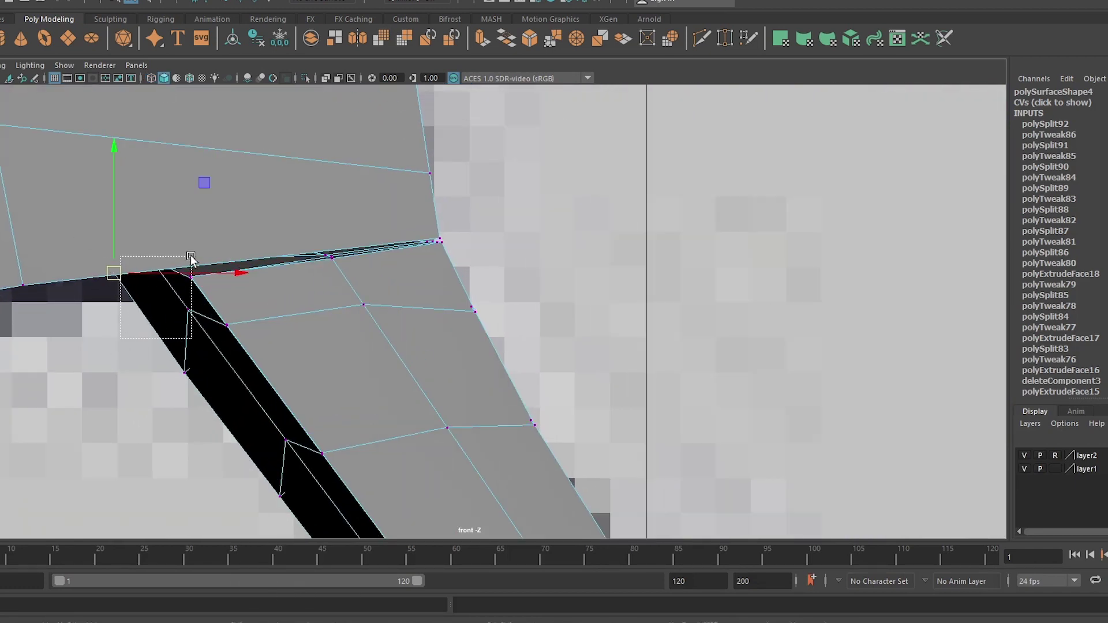
pyautogui.moveTo(191, 257); pyautogui.dragTo(157, 267)
pyautogui.click(132, 319)
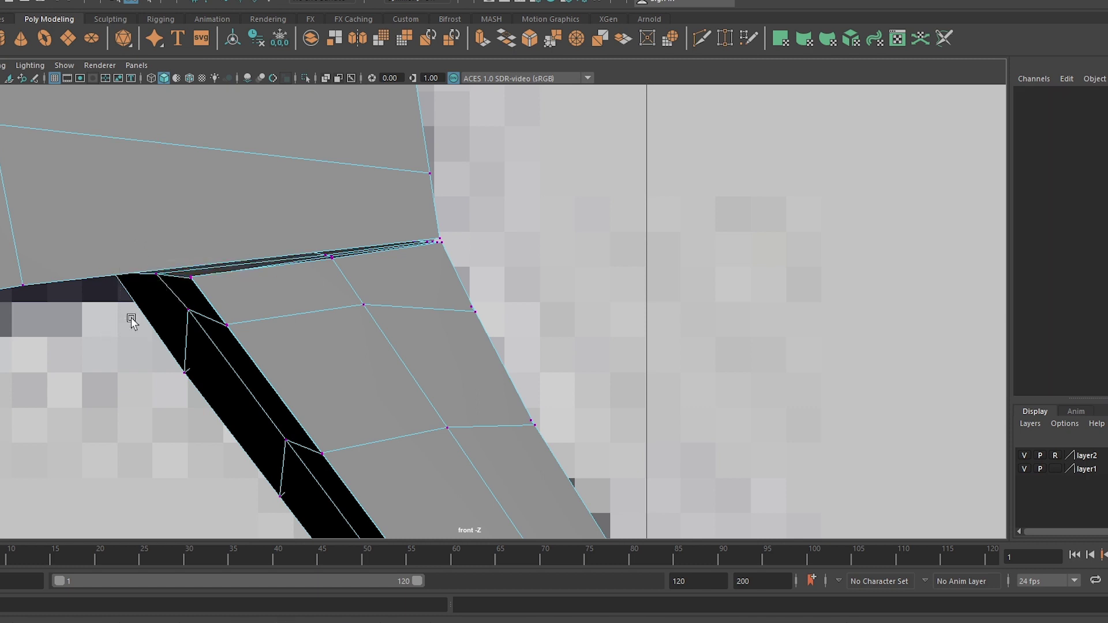
pyautogui.moveTo(132, 284); pyautogui.dragTo(132, 284)
pyautogui.moveTo(324, 175); pyautogui.dragTo(282, 128)
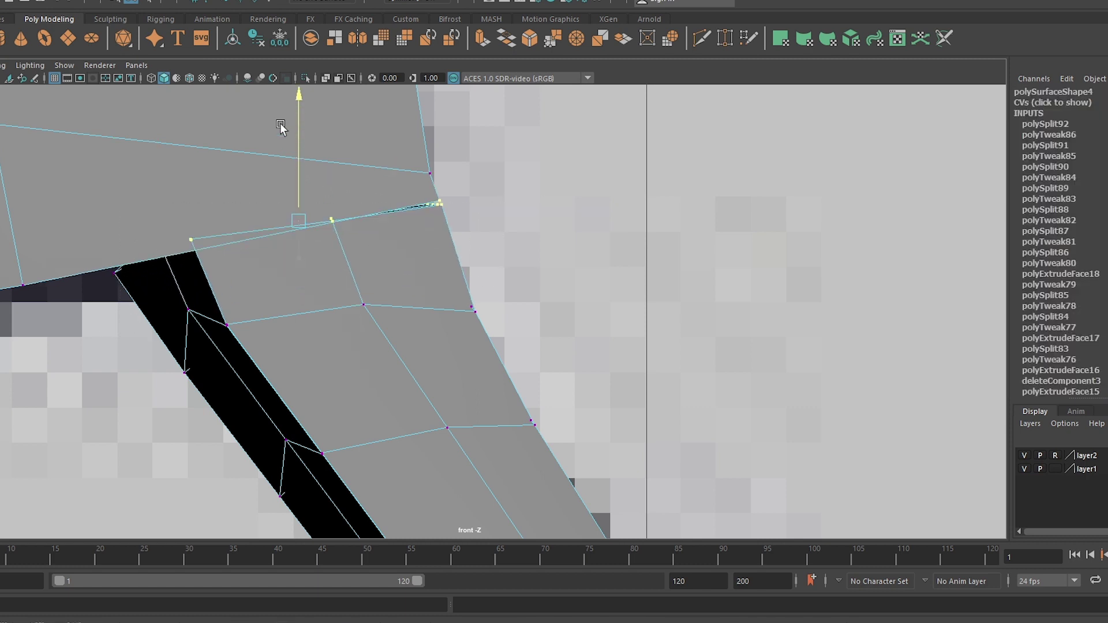
# - Adjust the joint vertices vertically, checking the result with the smooth preview
pyautogui.press('3')
pyautogui.scroll(-5, 430, 300)
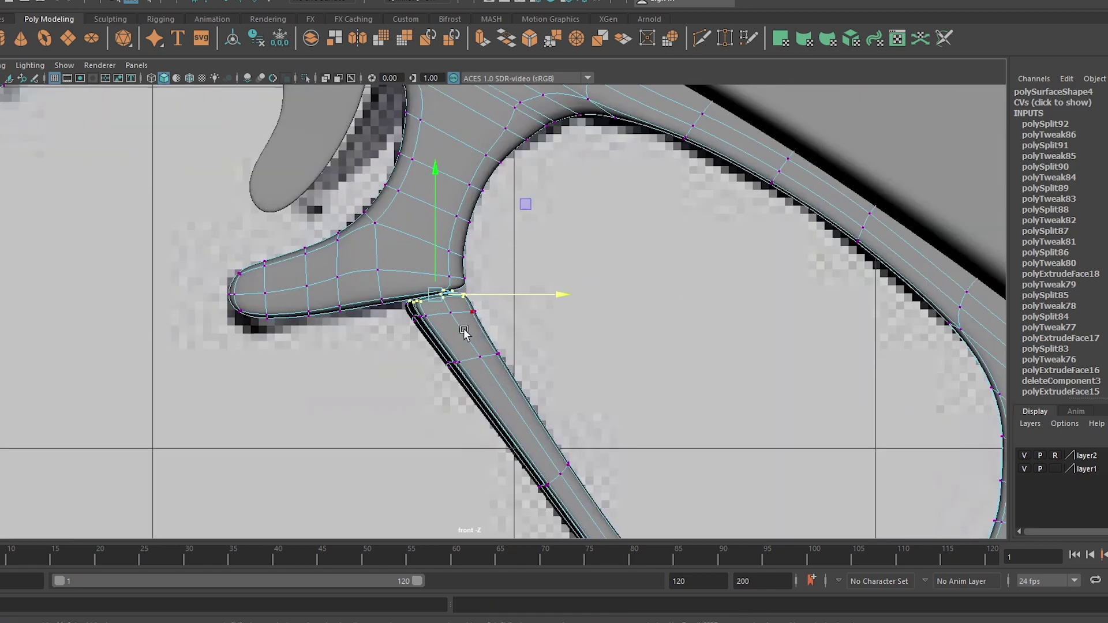
pyautogui.scroll(5, 434, 316)
pyautogui.press('1')
pyautogui.click(276, 153)
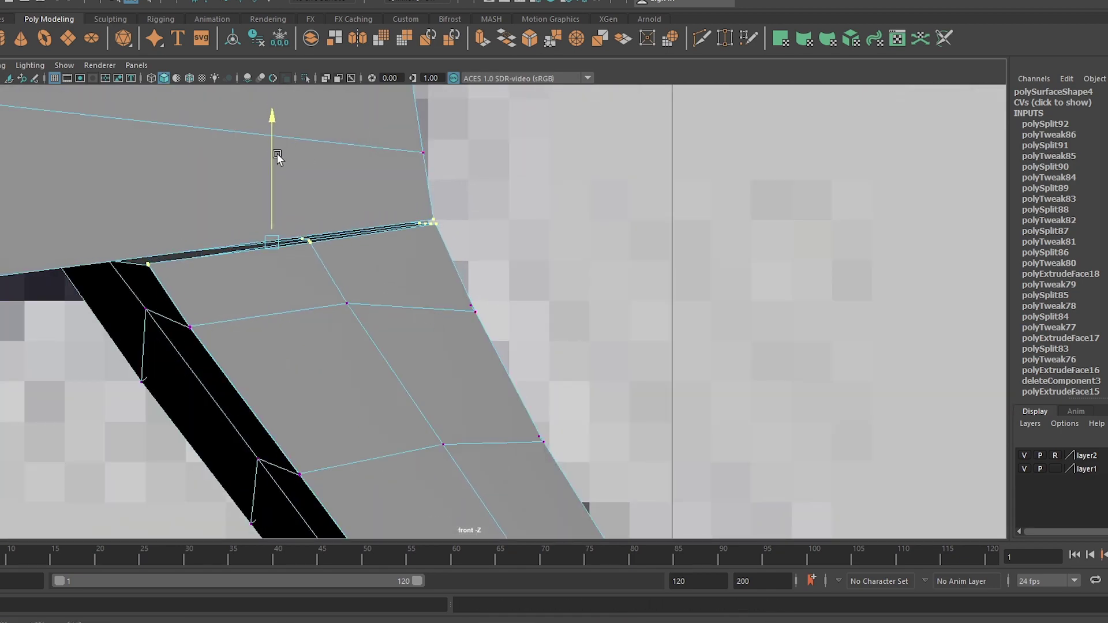
pyautogui.press('3')
pyautogui.scroll(-3, 431, 322)
pyautogui.press('1')
pyautogui.scroll(5, 431, 322)
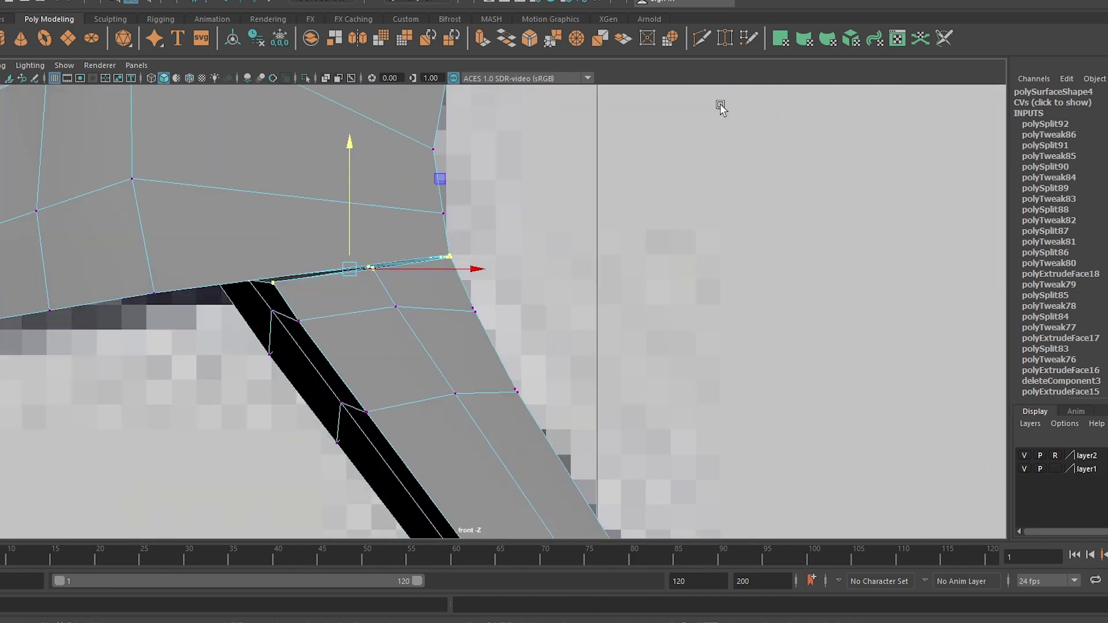
# - Select the edge at the joint in edge mode and check the smoothed guard
pyautogui.press('F10')
pyautogui.press('3')
pyautogui.scroll(-3, 367, 137)
pyautogui.scroll(3, 453, 186)
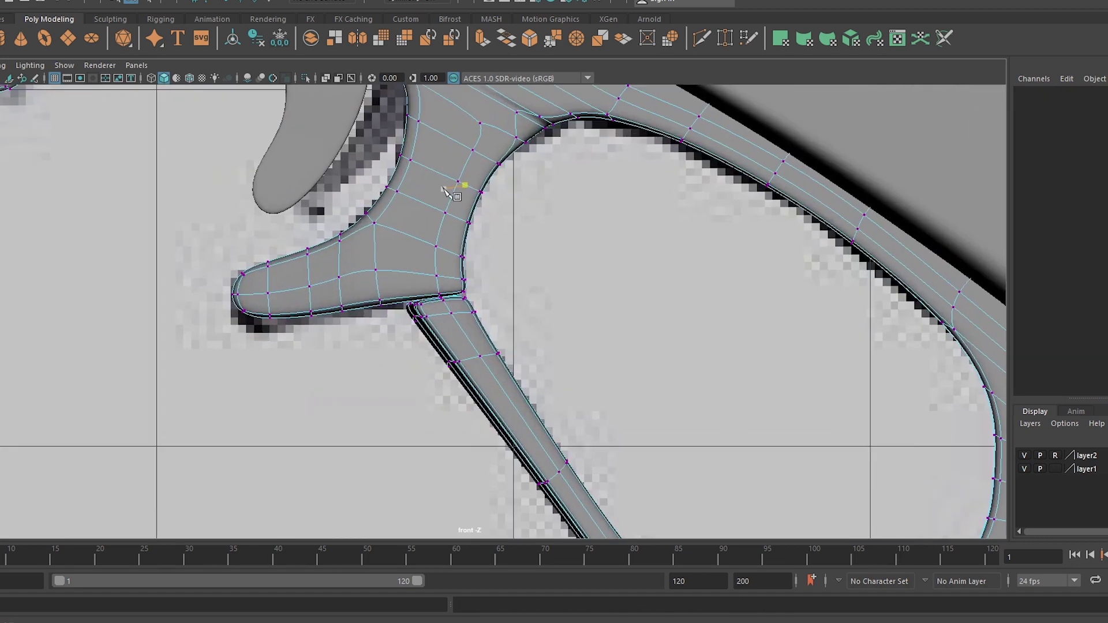
pyautogui.press('1')
pyautogui.click(452, 279)
pyautogui.press('3')
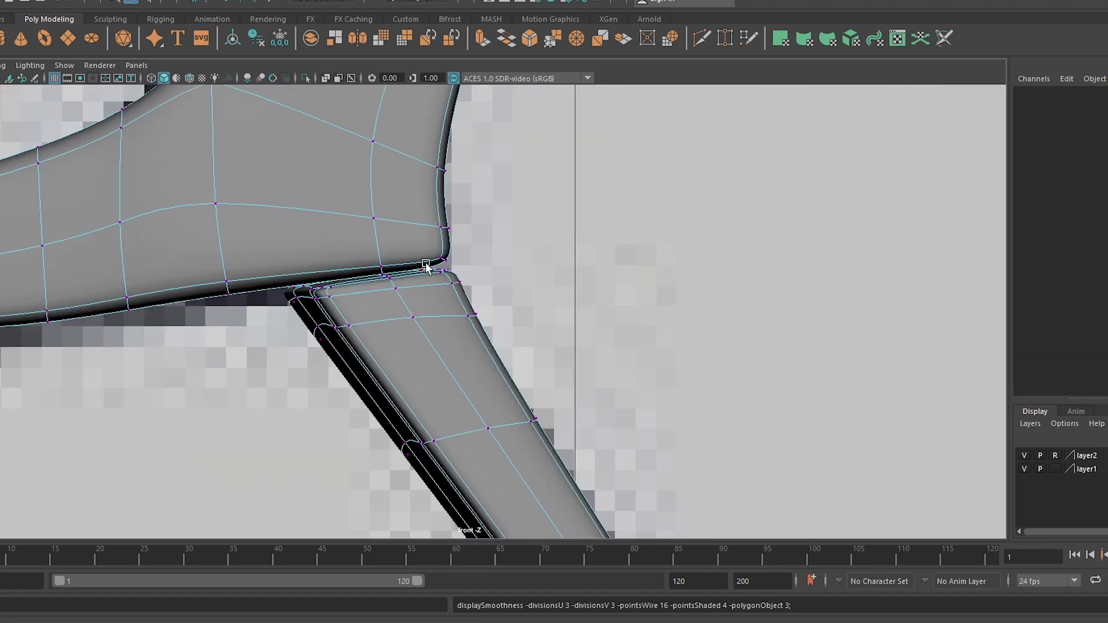
pyautogui.press('F8')
pyautogui.scroll(-3, 426, 267)
pyautogui.scroll(4, 498, 270)
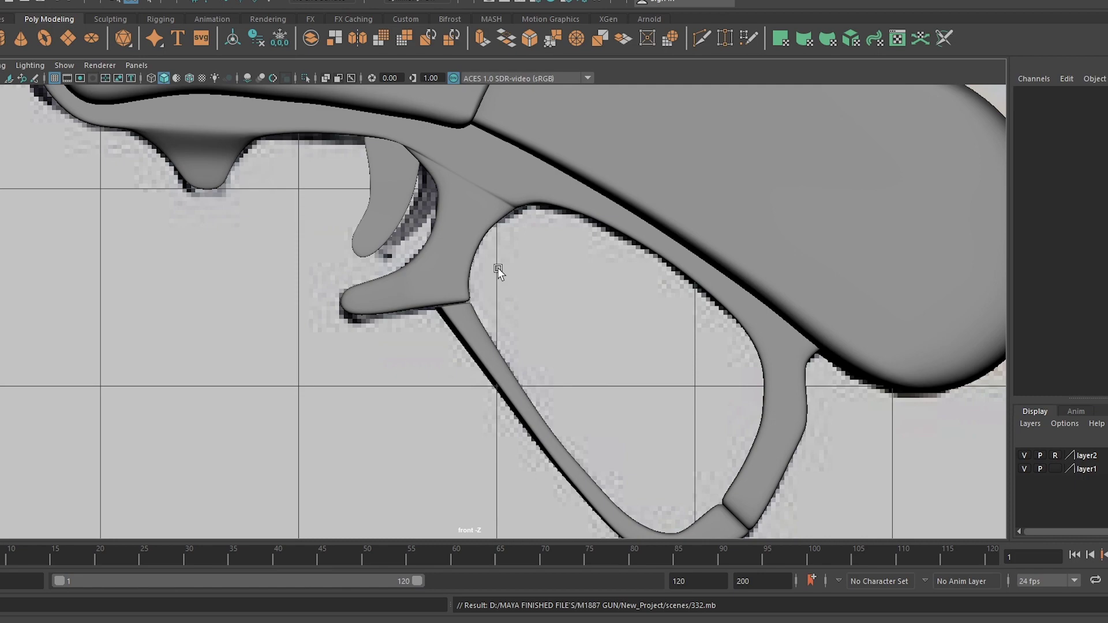
# - On the gun body, select the vertices at the lever's upper corner where it meets the stock
pyautogui.click(798, 427)
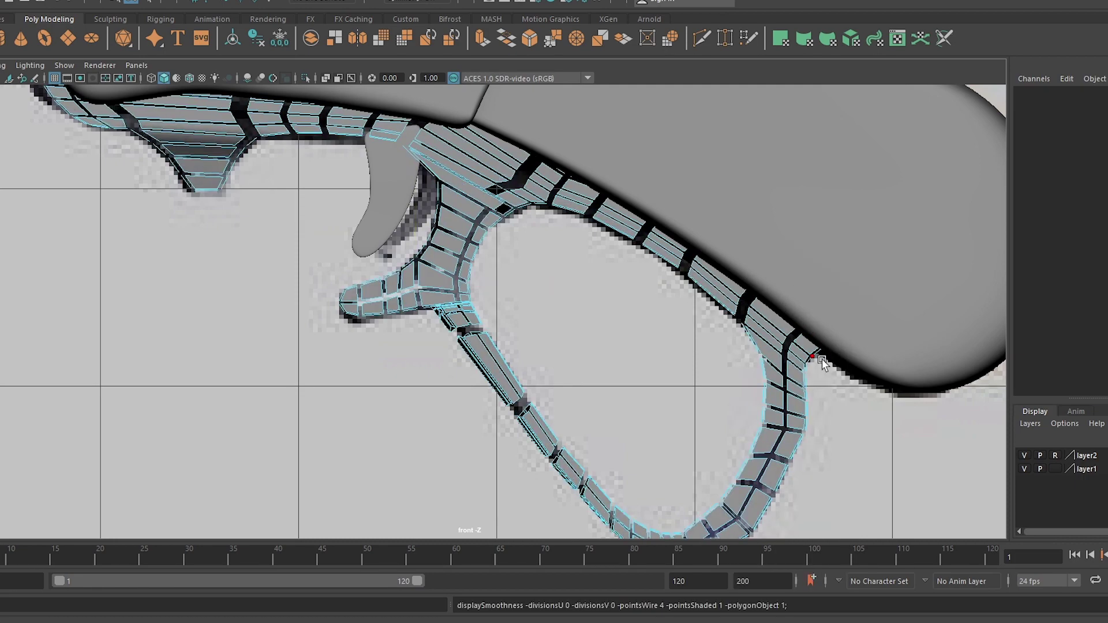
pyautogui.press('F9')
pyautogui.moveTo(831, 363); pyautogui.dragTo(804, 291)
pyautogui.scroll(5, 804, 292)
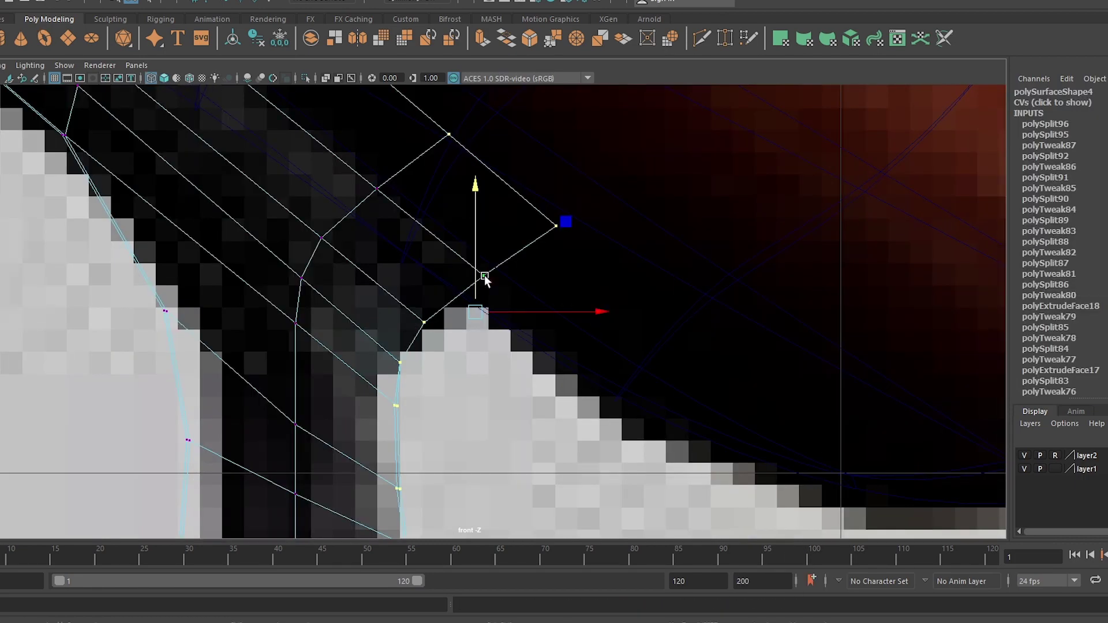
pyautogui.scroll(-3, 503, 243)
pyautogui.scroll(3, 503, 243)
pyautogui.moveTo(570, 430)
pyautogui.mouseDown()
pyautogui.moveTo(503, 243)
pyautogui.moveTo(538, 290)
pyautogui.mouseUp()
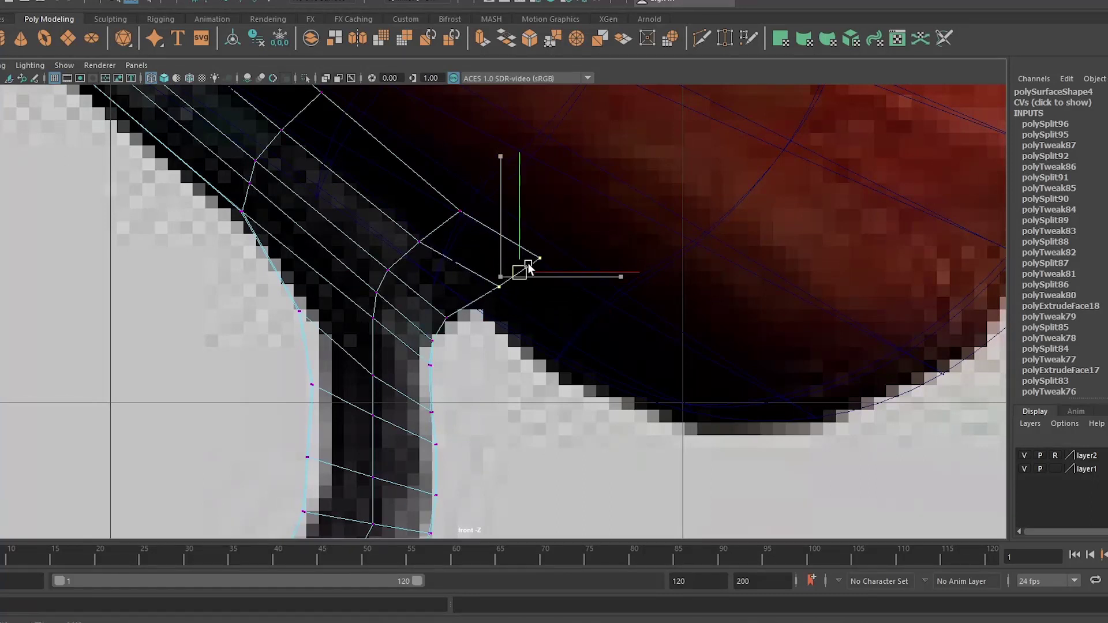
pyautogui.moveTo(437, 305); pyautogui.dragTo(437, 305)
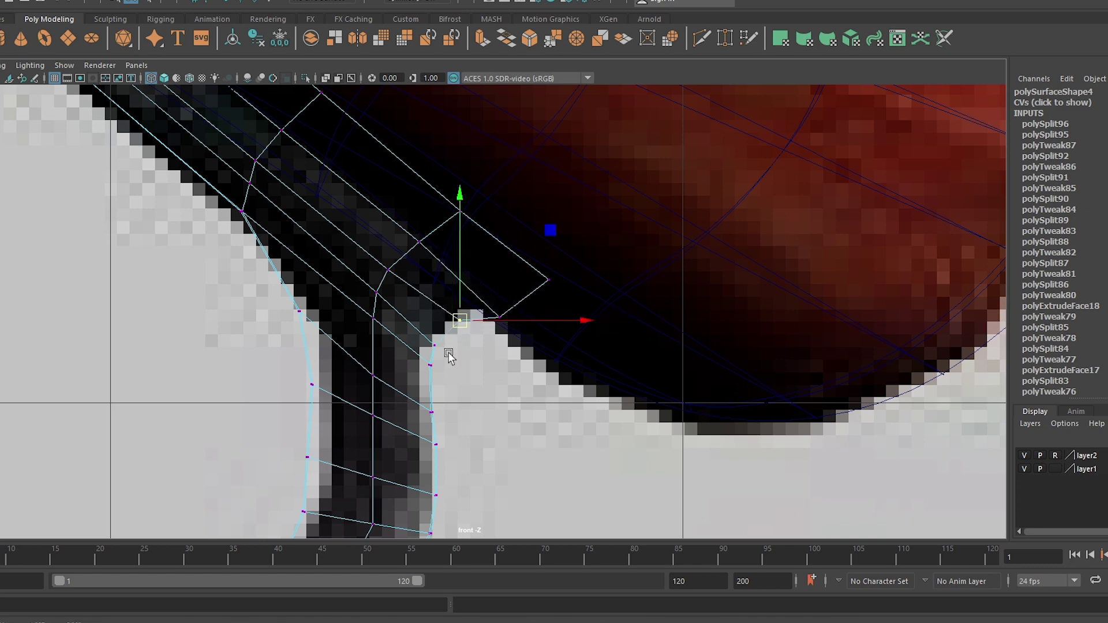
# - Preview the mesh smoothed in solid shading, then clear the vertex selection
pyautogui.press('3')
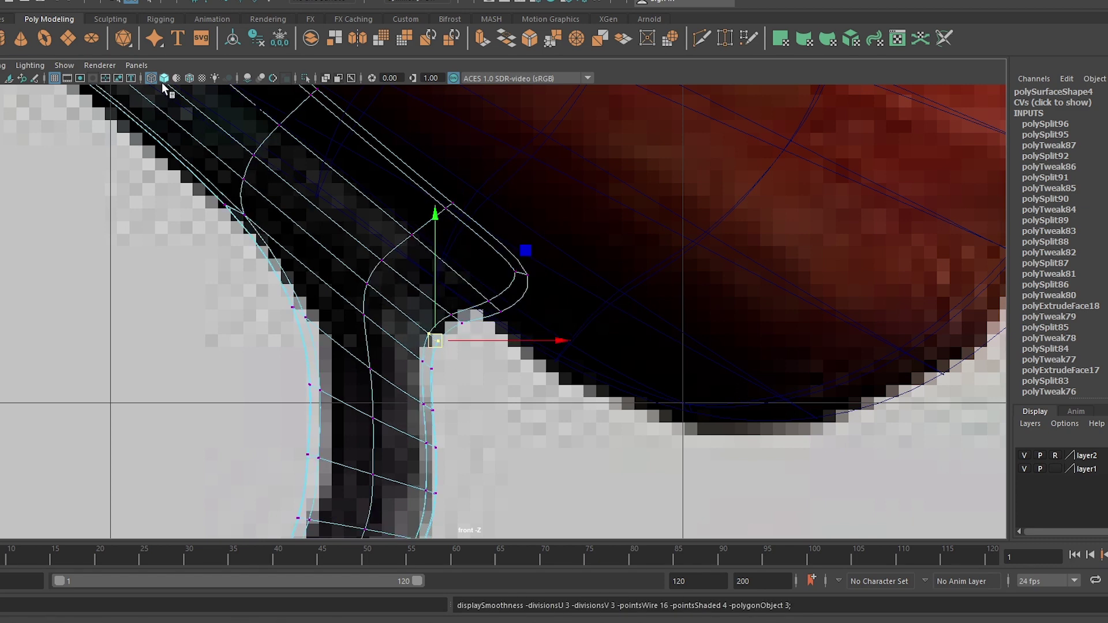
pyautogui.click(164, 78)
pyautogui.scroll(-5, 324, 247)
pyautogui.click(313, 332)
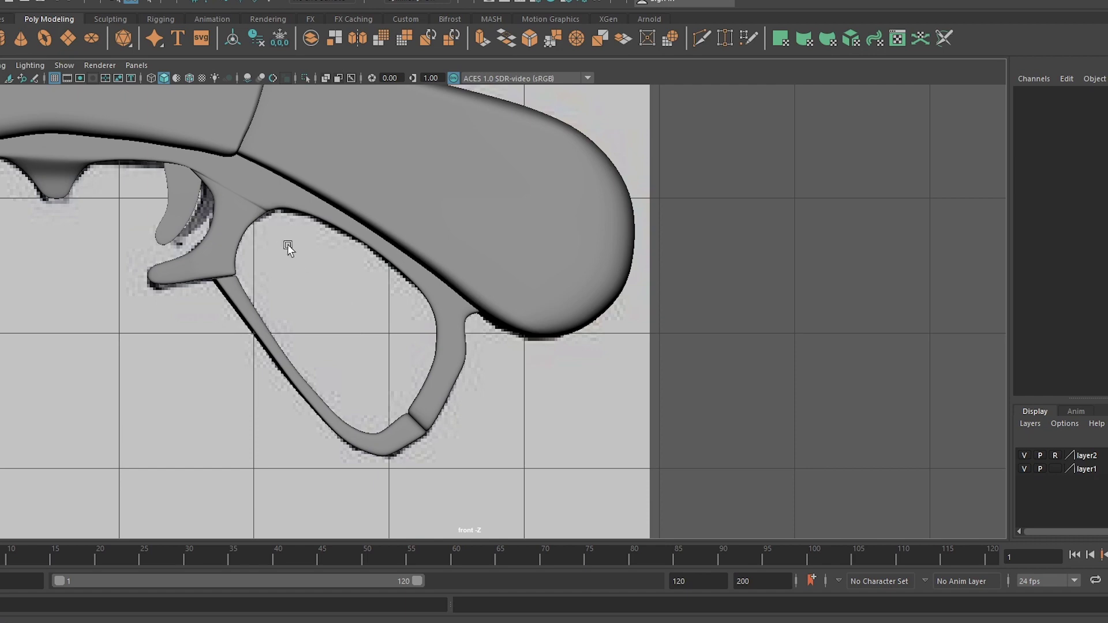
pyautogui.scroll(-3, 497, 369)
pyautogui.scroll(8, 425, 314)
# - Nudge the lever loop's corner vertex slightly right and select the vertices at its joint
pyautogui.moveTo(425, 314); pyautogui.dragTo(376, 297, button='right')
pyautogui.scroll(3, 428, 329)
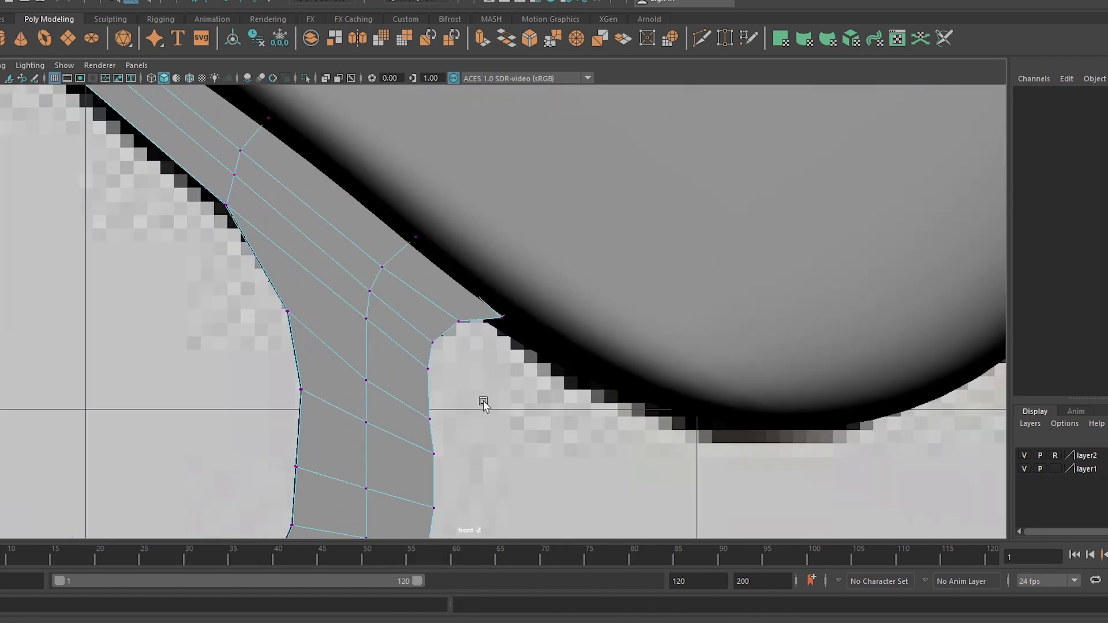
pyautogui.moveTo(518, 419); pyautogui.dragTo(523, 425)
pyautogui.click(164, 78)
pyautogui.moveTo(448, 392); pyautogui.dragTo(373, 369)
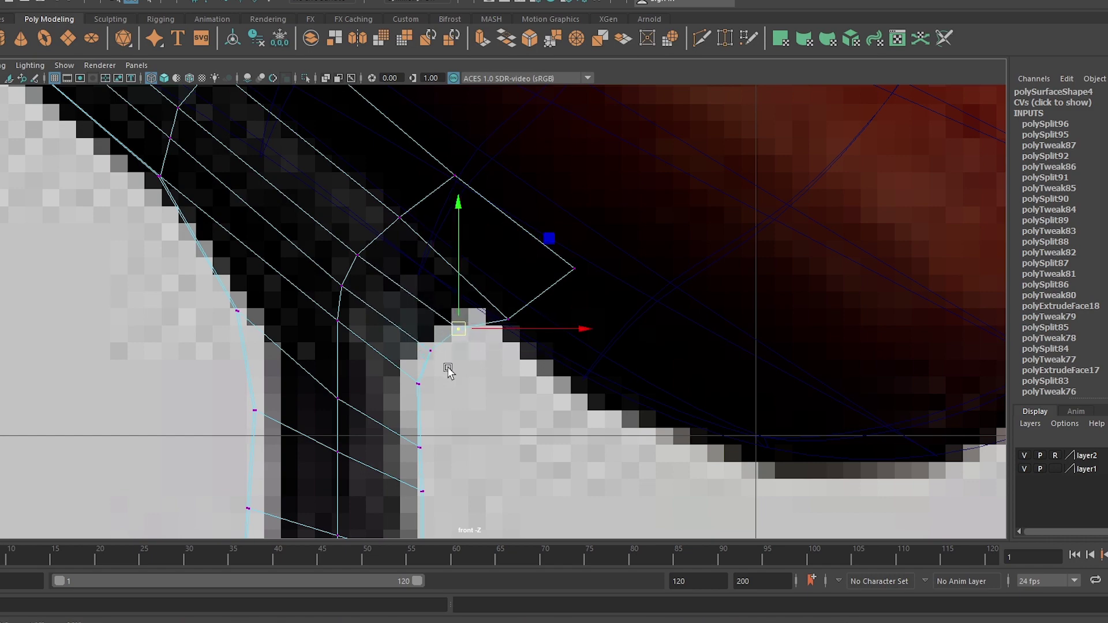
pyautogui.scroll(5, 521, 348)
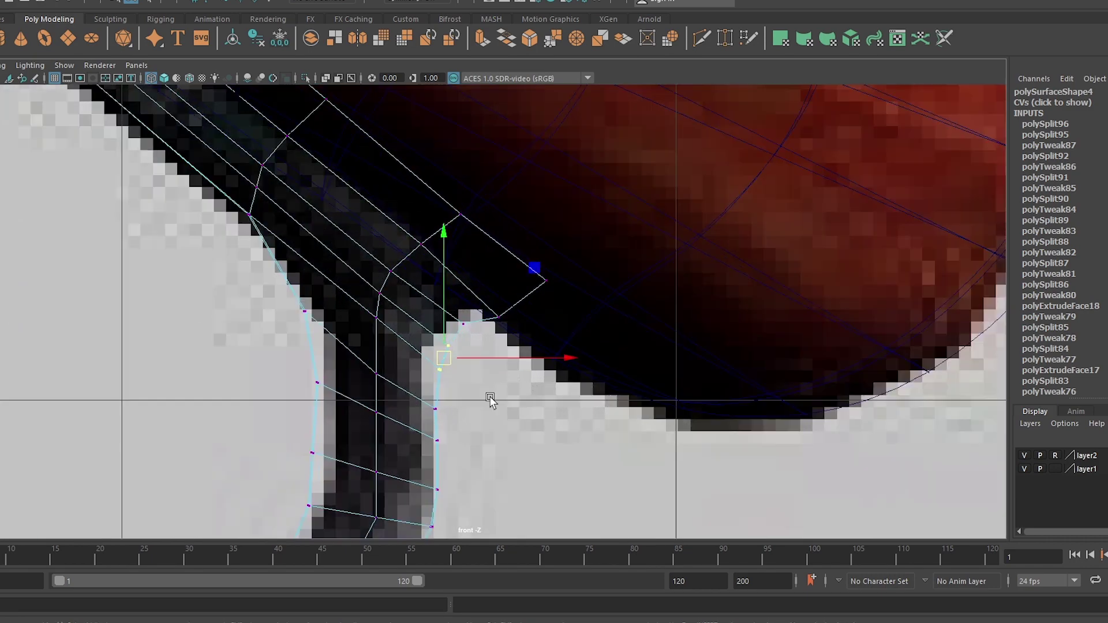
pyautogui.scroll(3, 490, 395)
pyautogui.scroll(-5, 442, 461)
pyautogui.scroll(-5, 442, 461)
# - Check the smoothed joint in solid shading, then reselect and deselect the lever loop
pyautogui.press('5')
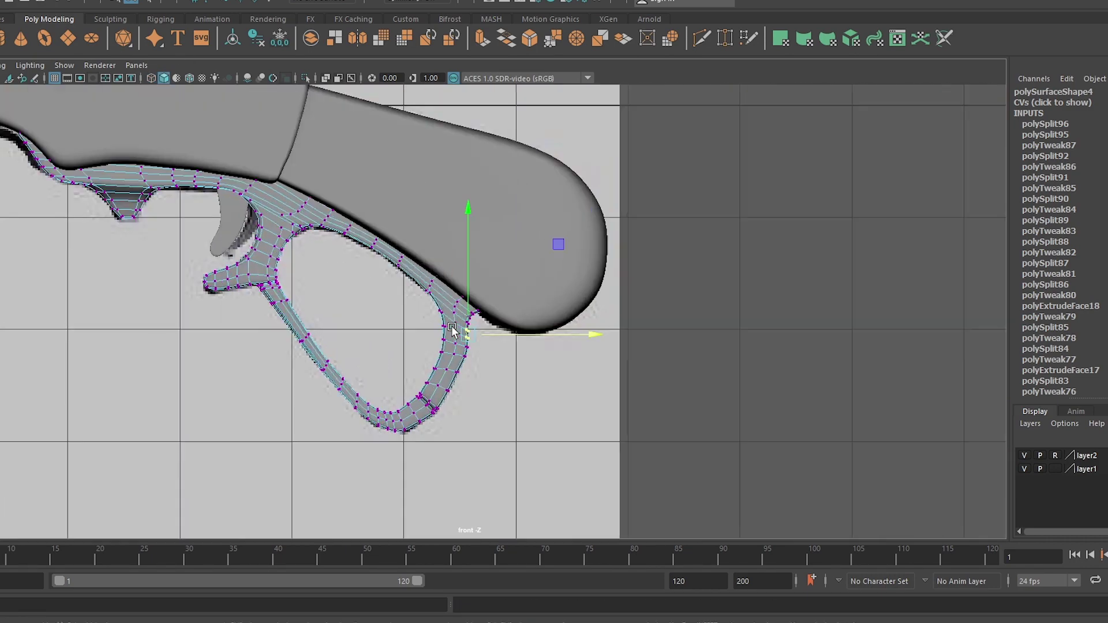
pyautogui.scroll(2, 531, 296)
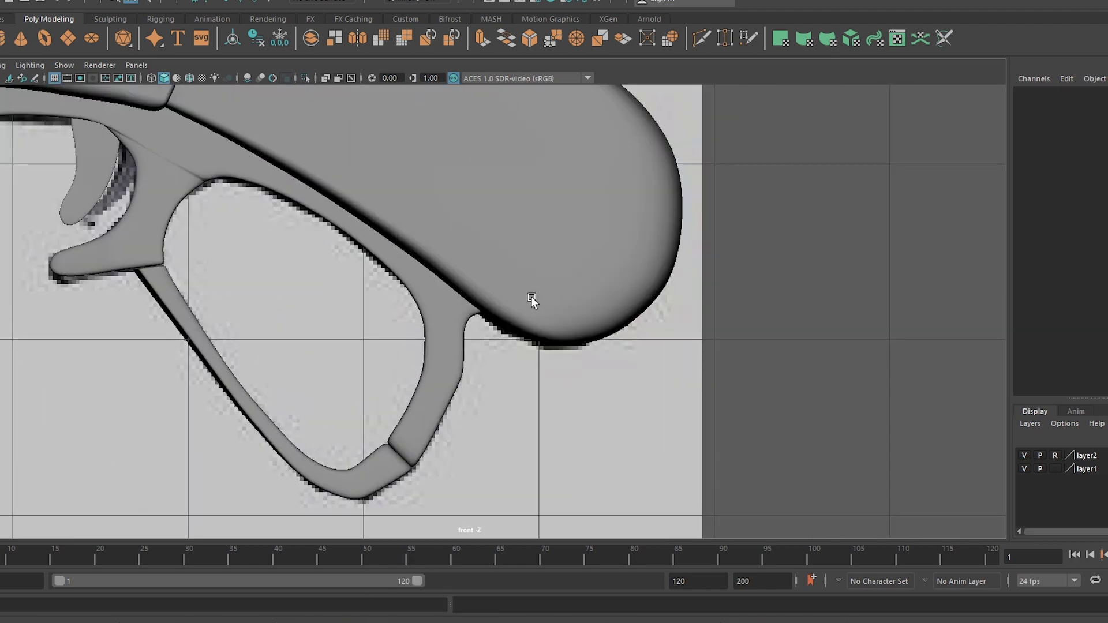
pyautogui.scroll(-1, 531, 296)
pyautogui.scroll(-3, 459, 312)
pyautogui.scroll(5, 414, 421)
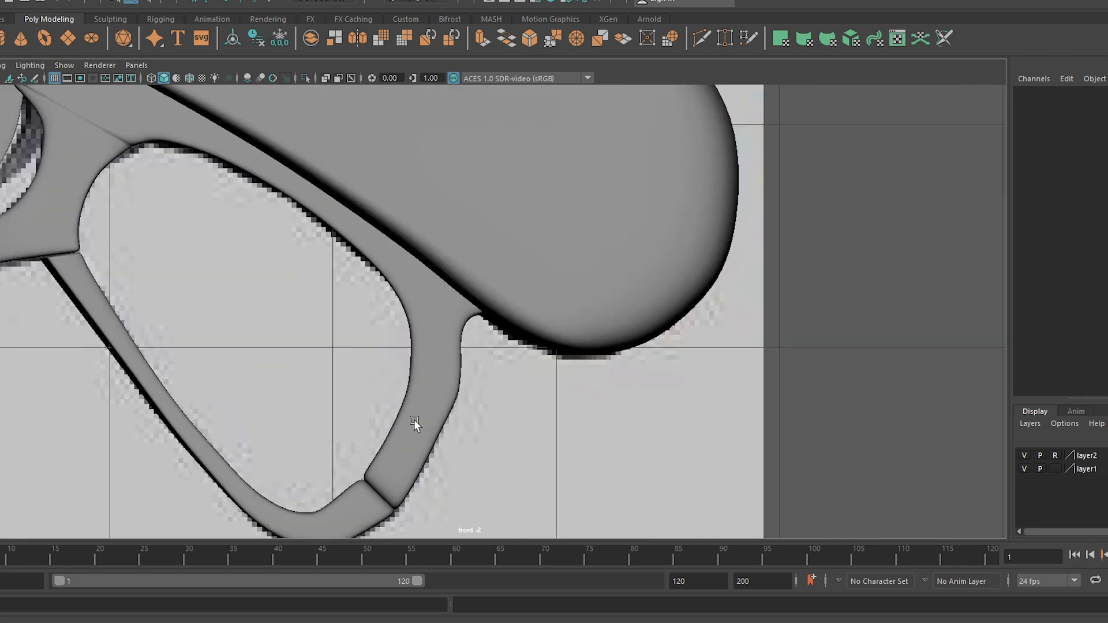
pyautogui.scroll(2, 414, 420)
pyautogui.click(414, 421)
pyautogui.moveTo(414, 421); pyautogui.dragTo(376, 358, button='right')
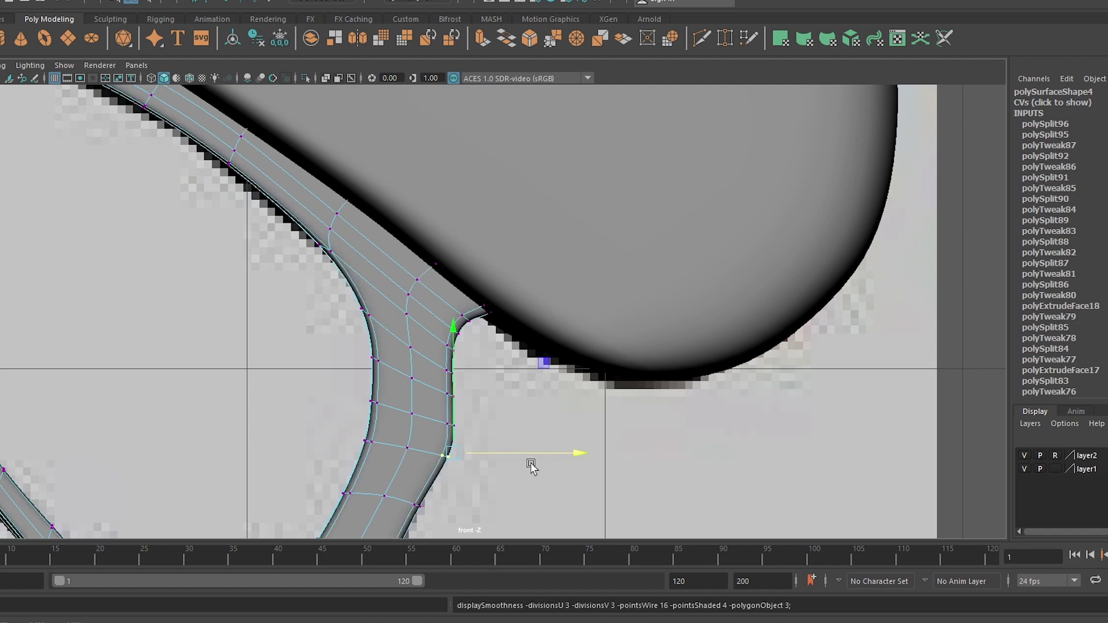
pyautogui.scroll(-4, 485, 309)
pyautogui.scroll(3, 485, 309)
pyautogui.click(261, 297)
pyautogui.scroll(-4, 261, 293)
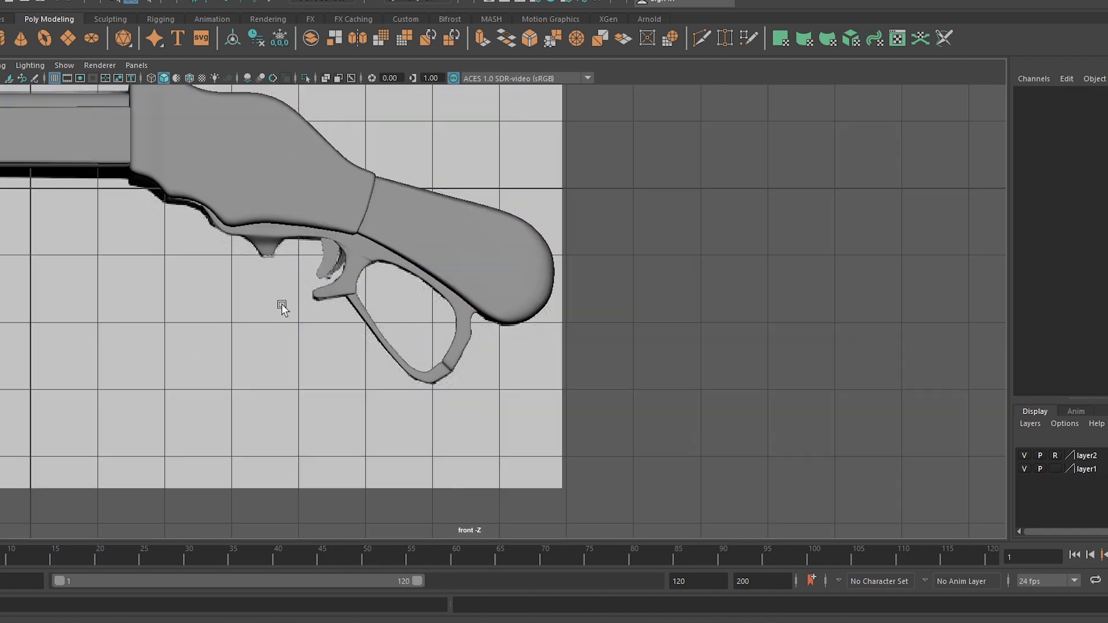
pyautogui.scroll(1, 270, 283)
pyautogui.scroll(-1, 290, 309)
pyautogui.scroll(-2, 290, 310)
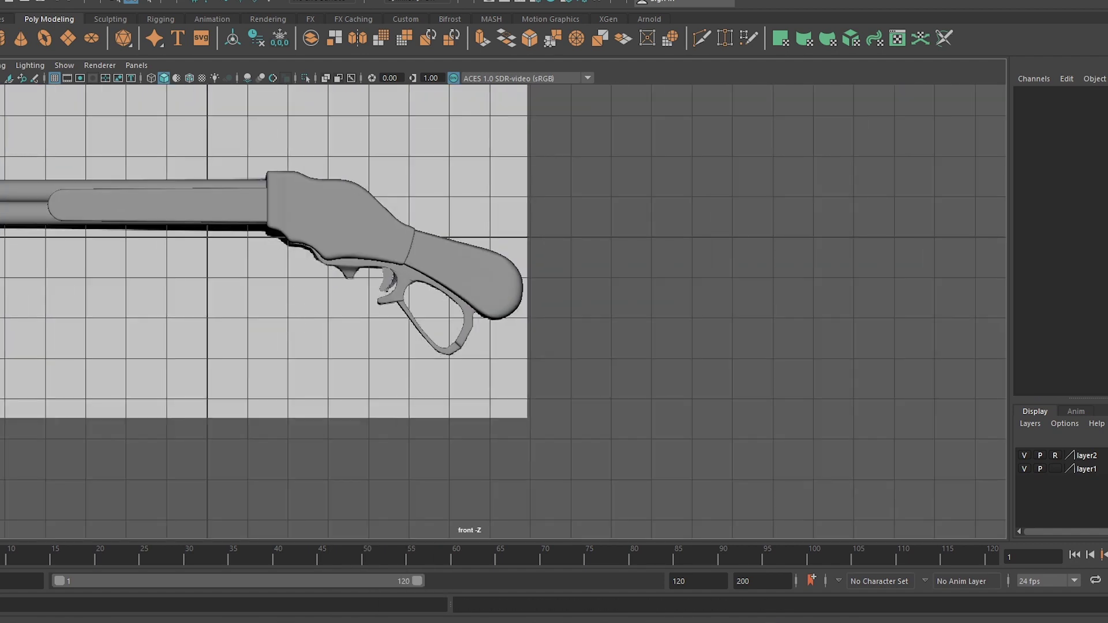
pyautogui.press('space')
pyautogui.moveTo(383, 347); pyautogui.dragTo(381, 314)
pyautogui.click(503, 326)
pyautogui.press('f')
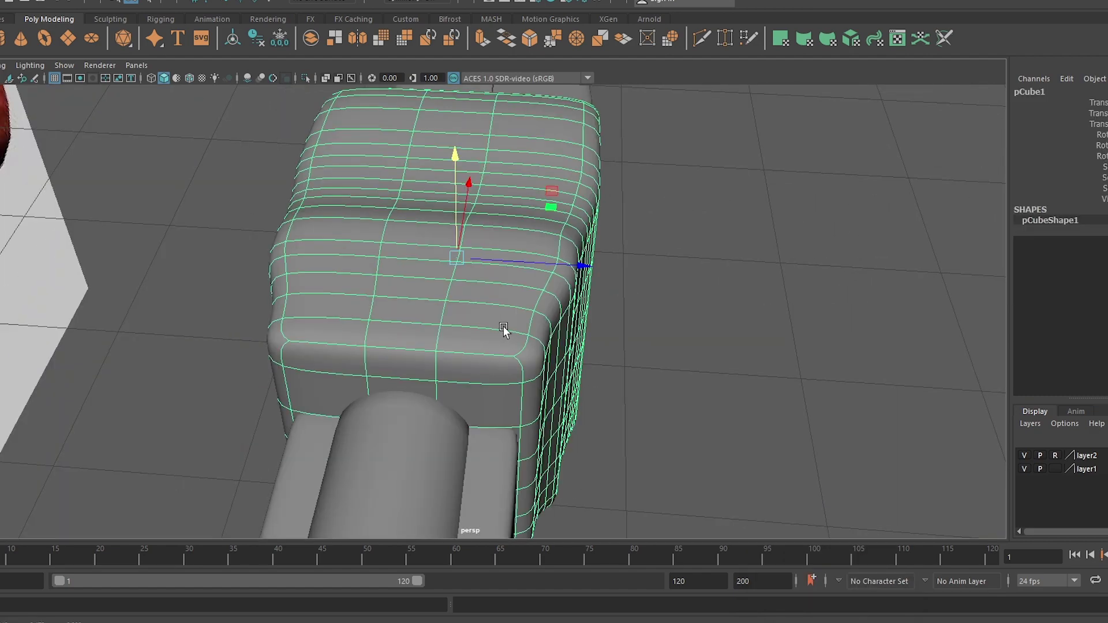
pyautogui.keyDown('alt'); pyautogui.moveTo(504, 327); pyautogui.dragTo(439, 292); pyautogui.keyUp('alt')
pyautogui.hotkey('ctrl', 'z')
pyautogui.press('space')
pyautogui.moveTo(381, 221); pyautogui.dragTo(380, 254)
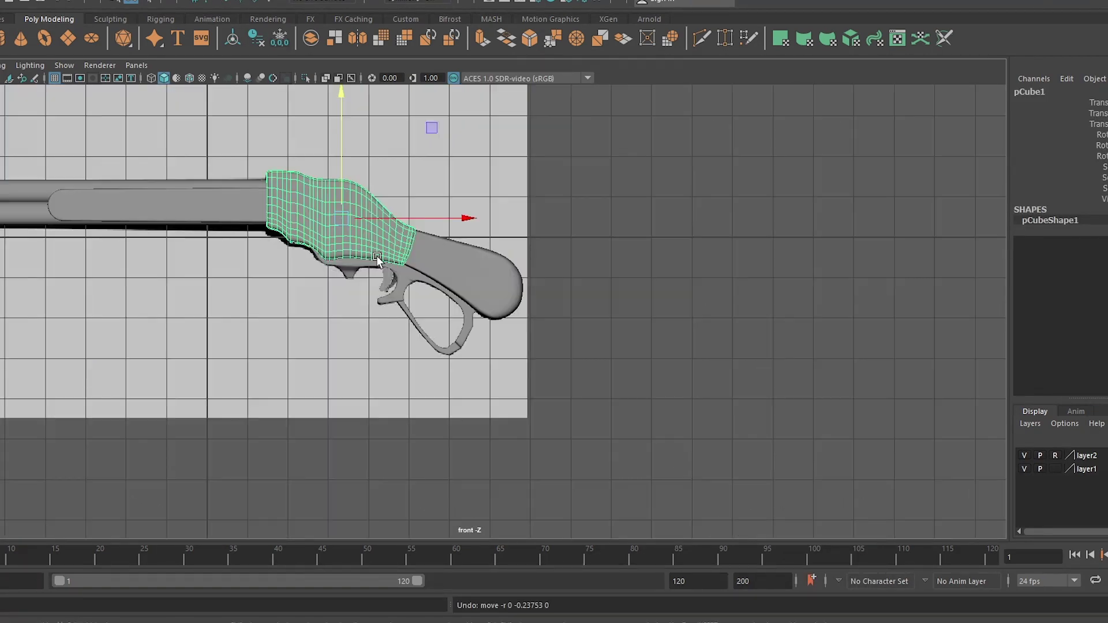
pyautogui.scroll(5, 364, 249)
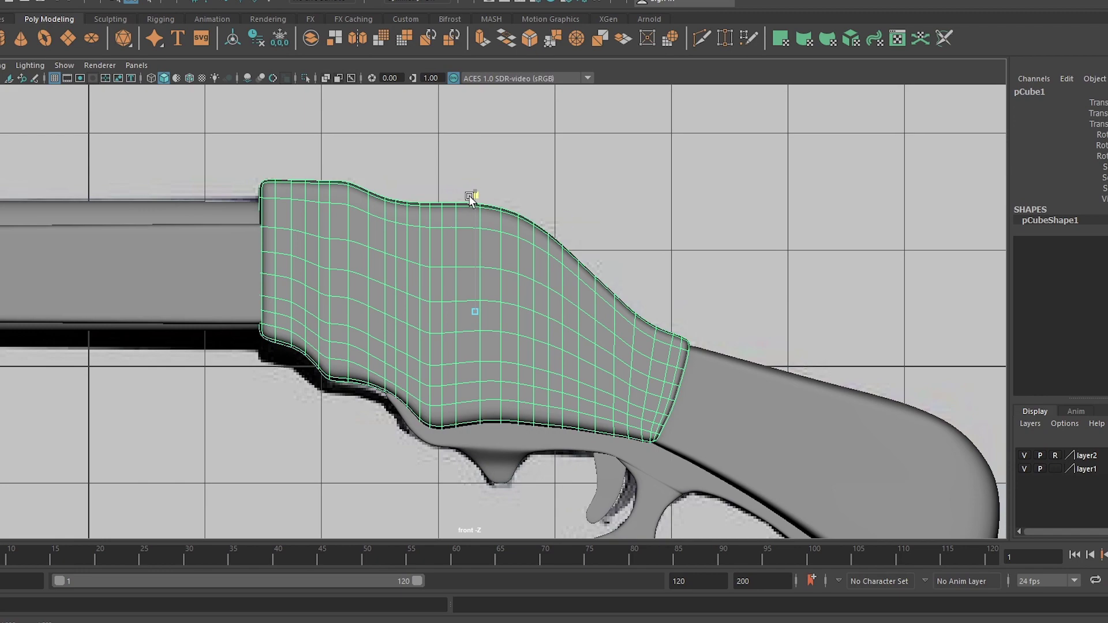
pyautogui.click(591, 180)
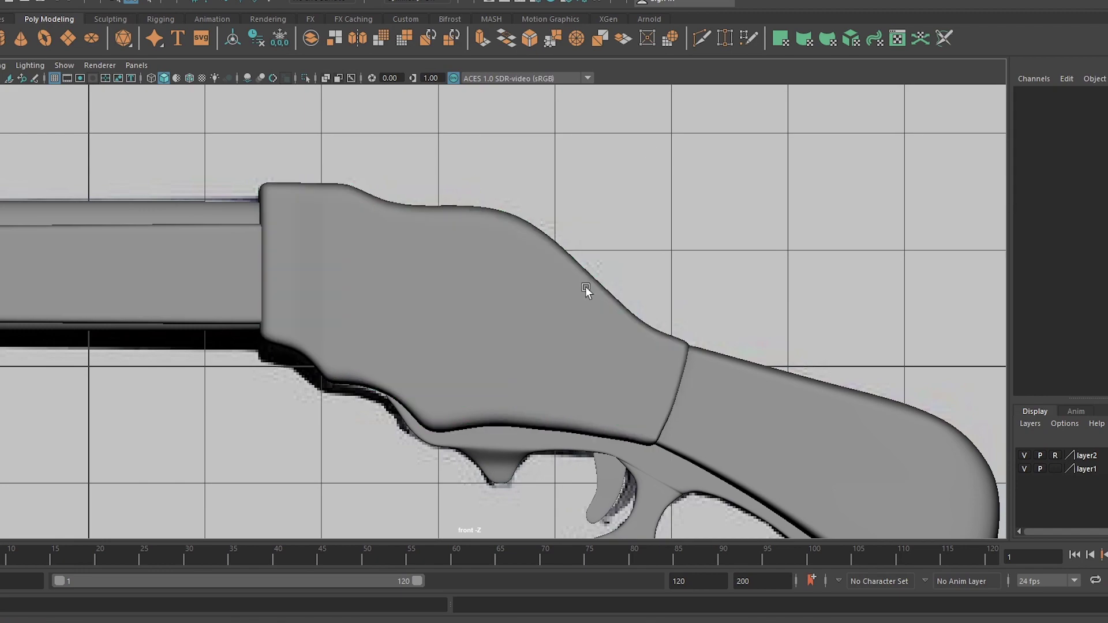
pyautogui.hotkey('ctrl', 'z')
pyautogui.hotkey('ctrl', 'z')
pyautogui.hotkey('ctrl', 'z')
pyautogui.hotkey('ctrl', 'z')
pyautogui.hotkey('ctrl', 'z')
pyautogui.hotkey('ctrl', 'z')
pyautogui.hotkey('ctrl', 'z')
pyautogui.hotkey('ctrl', 'z')
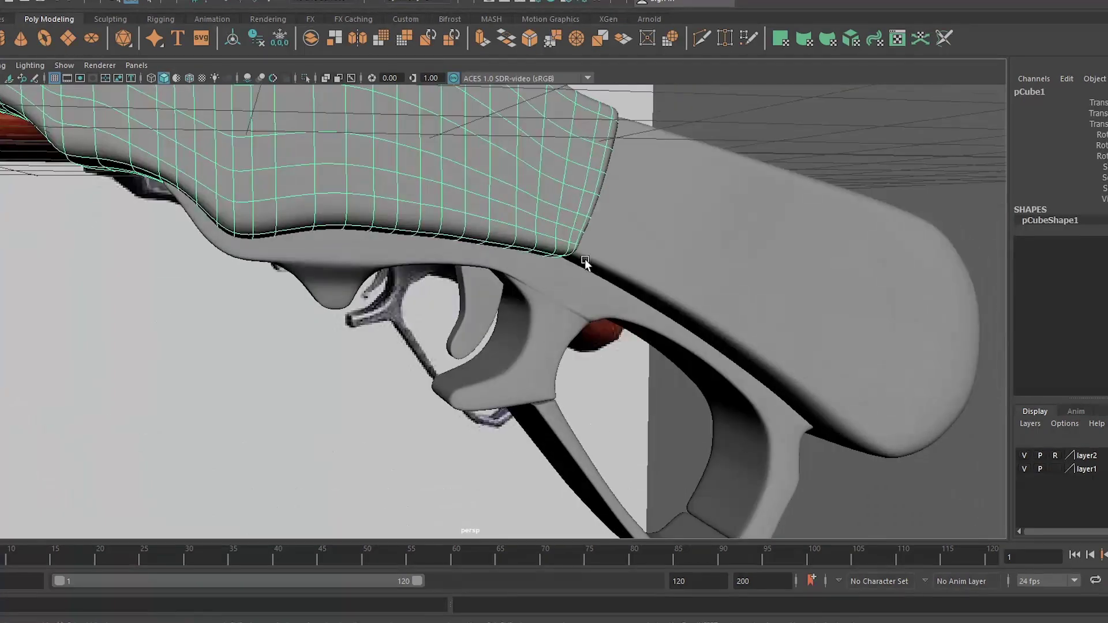
pyautogui.hotkey('ctrl', 'z')
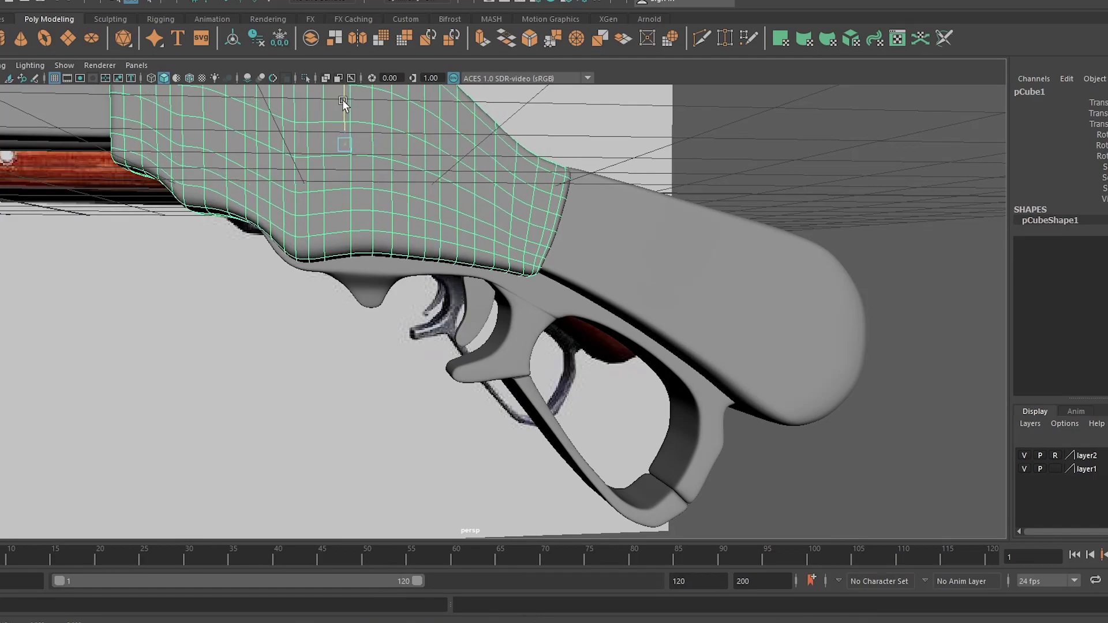
pyautogui.hotkey('ctrl', 'z')
pyautogui.hotkey('ctrl', 'z')
pyautogui.hotkey('ctrl', 'z')
pyautogui.hotkey('ctrl', 'z')
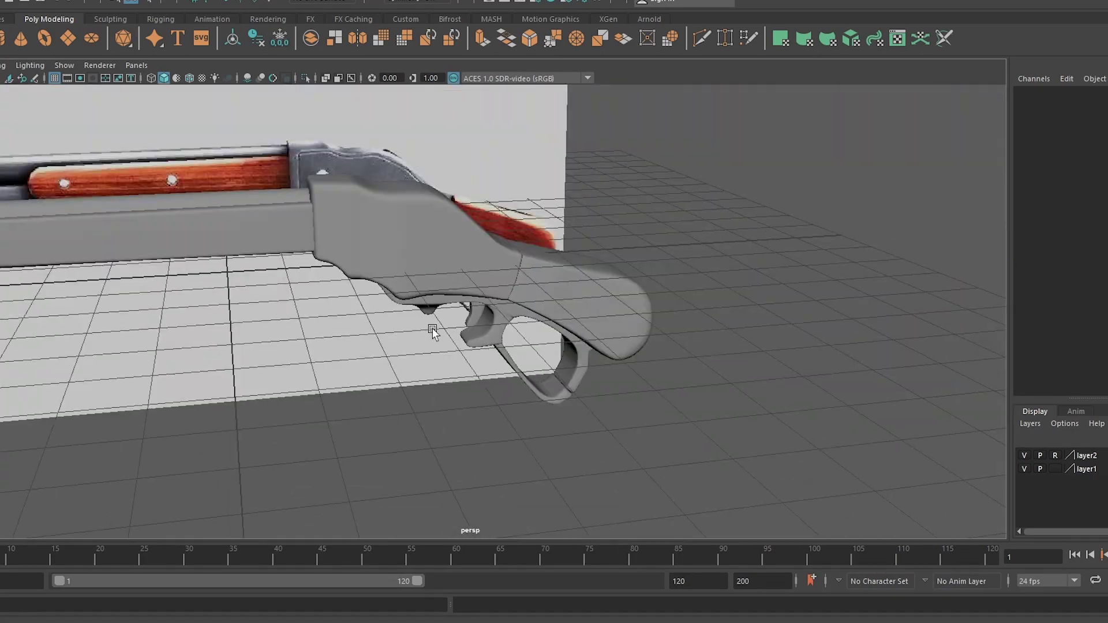
pyautogui.hotkey('ctrl', 'z')
pyautogui.hotkey('ctrl', 'z')
pyautogui.hotkey('ctrl', 'z')
pyautogui.hotkey('ctrl', 'z')
pyautogui.press('space')
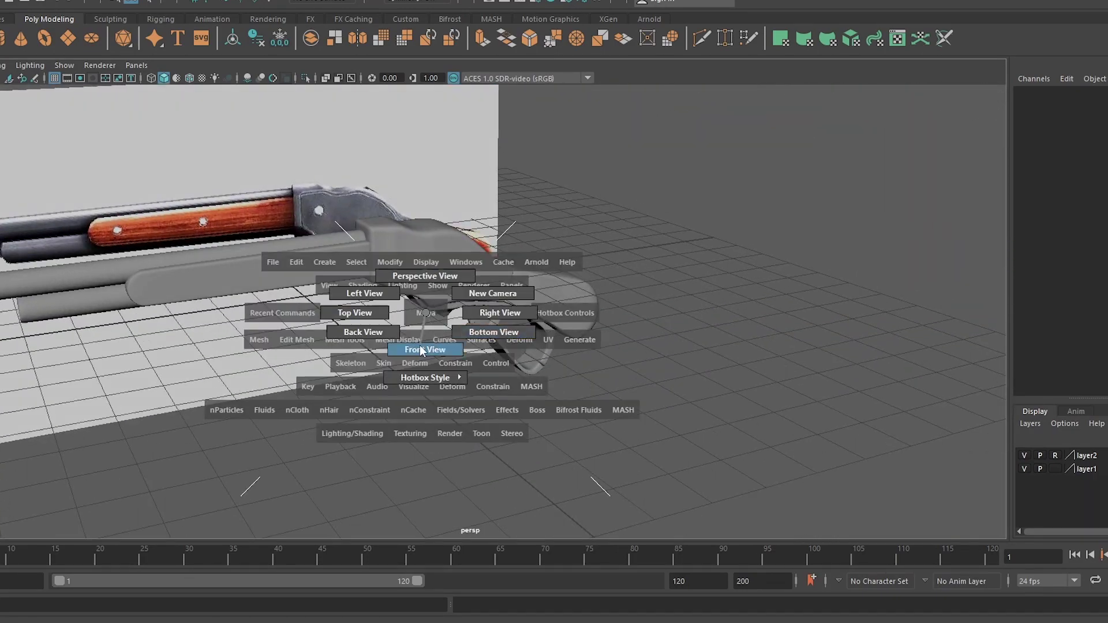
pyautogui.click(420, 349)
# - Try adjustments on the forend and the barrel's edge loops, undoing each change
pyautogui.moveTo(133, 174); pyautogui.dragTo(128, 304)
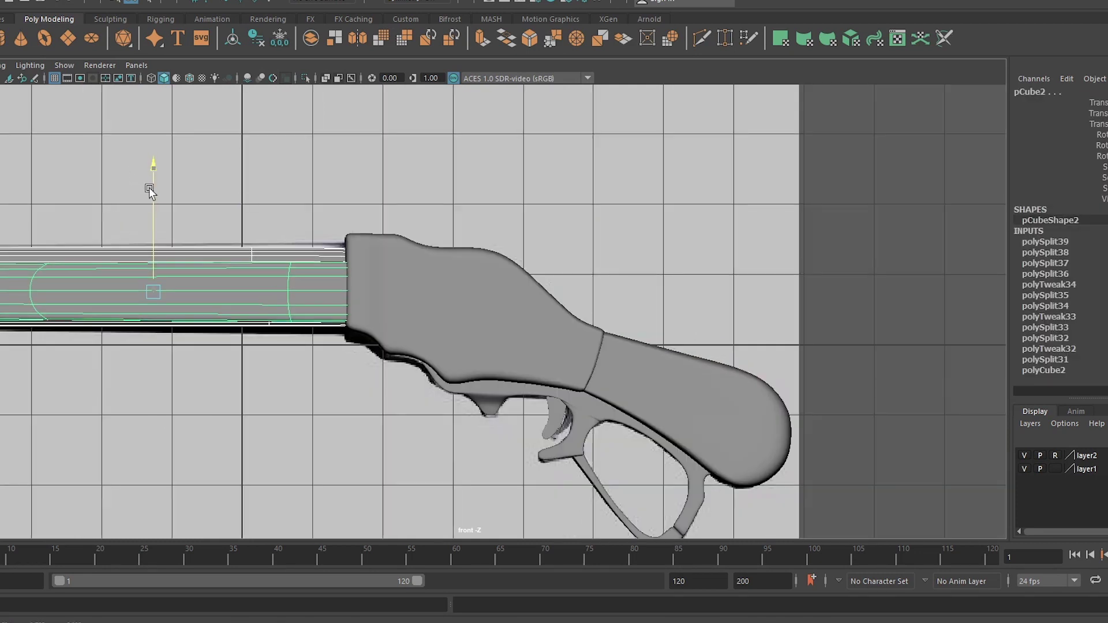
pyautogui.hotkey('ctrl', 'z')
pyautogui.hotkey('ctrl', 'z')
pyautogui.hotkey('ctrl', 'z')
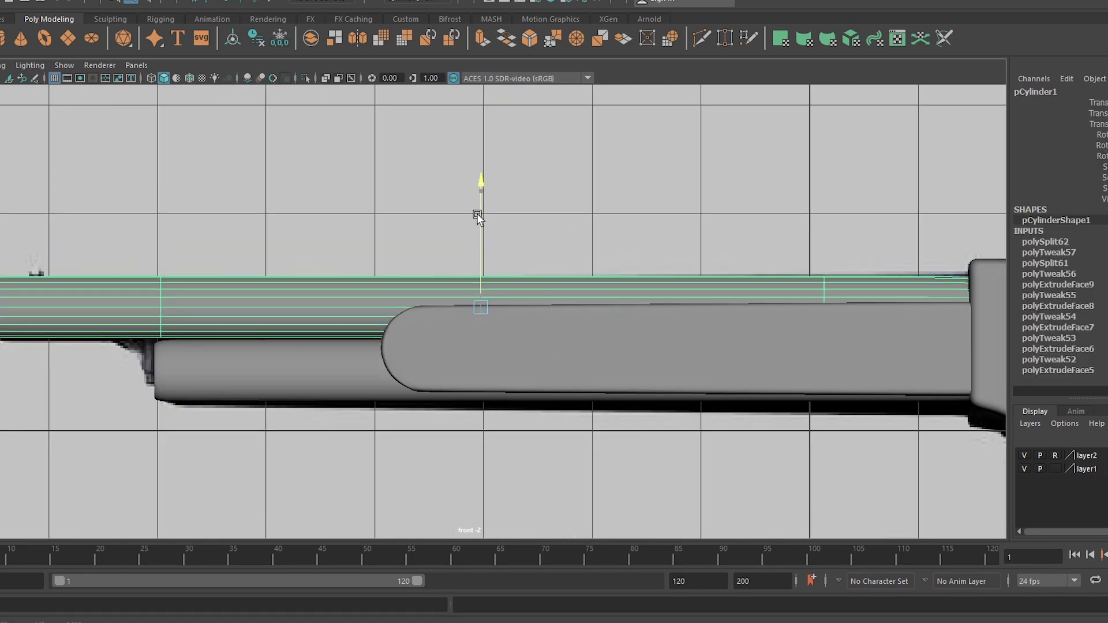
pyautogui.hotkey('ctrl', 'z')
pyautogui.hotkey('ctrl', 'z')
pyautogui.click(482, 309)
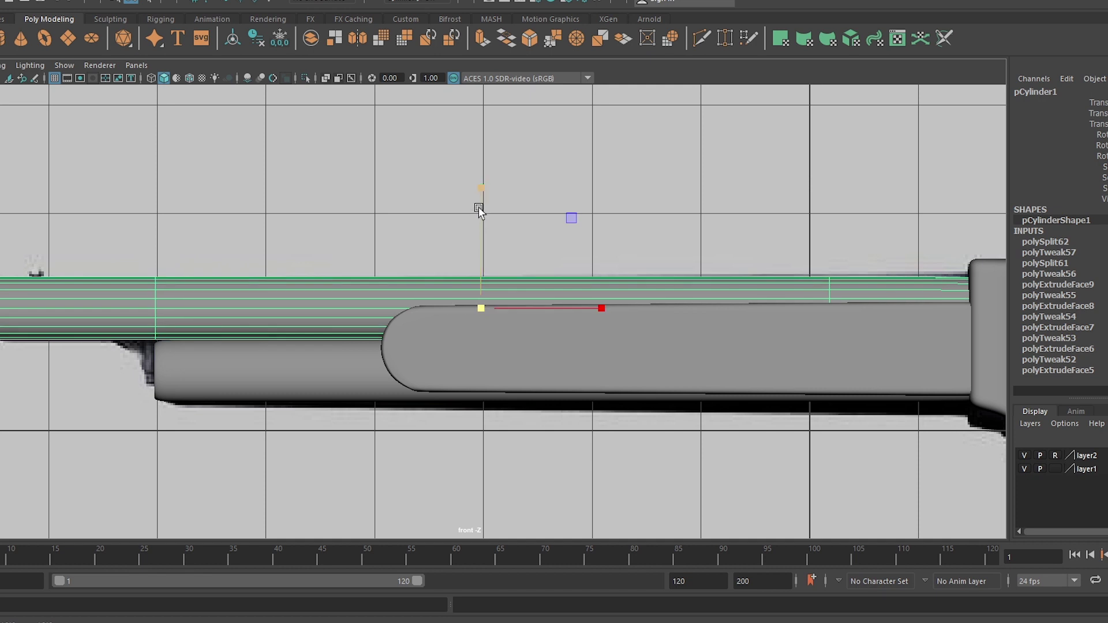
pyautogui.hotkey('ctrl', 'z')
pyautogui.click(590, 309)
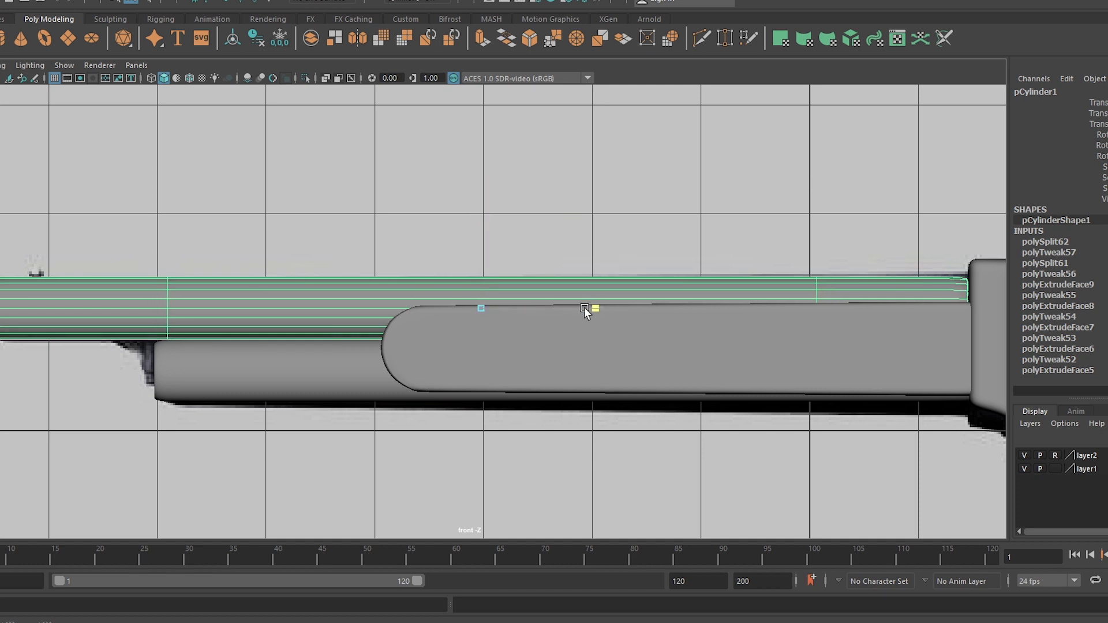
pyautogui.hotkey('ctrl', 'z')
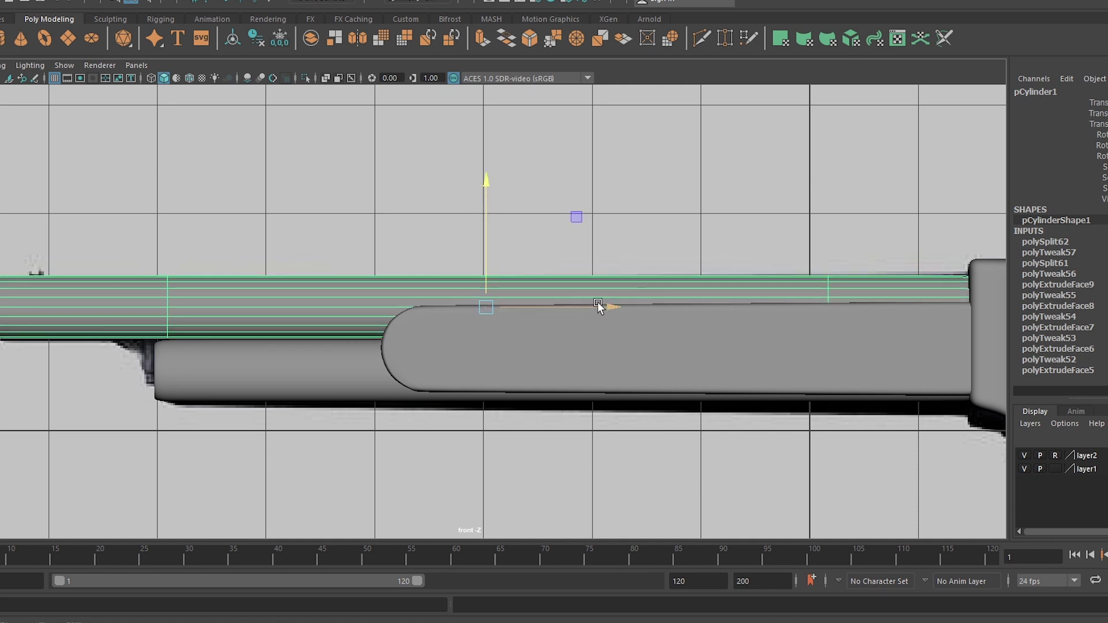
# - Select the lower tube under the barrel and adjust its height
pyautogui.click(663, 228)
pyautogui.click(571, 364)
pyautogui.moveTo(571, 250); pyautogui.dragTo(561, 247)
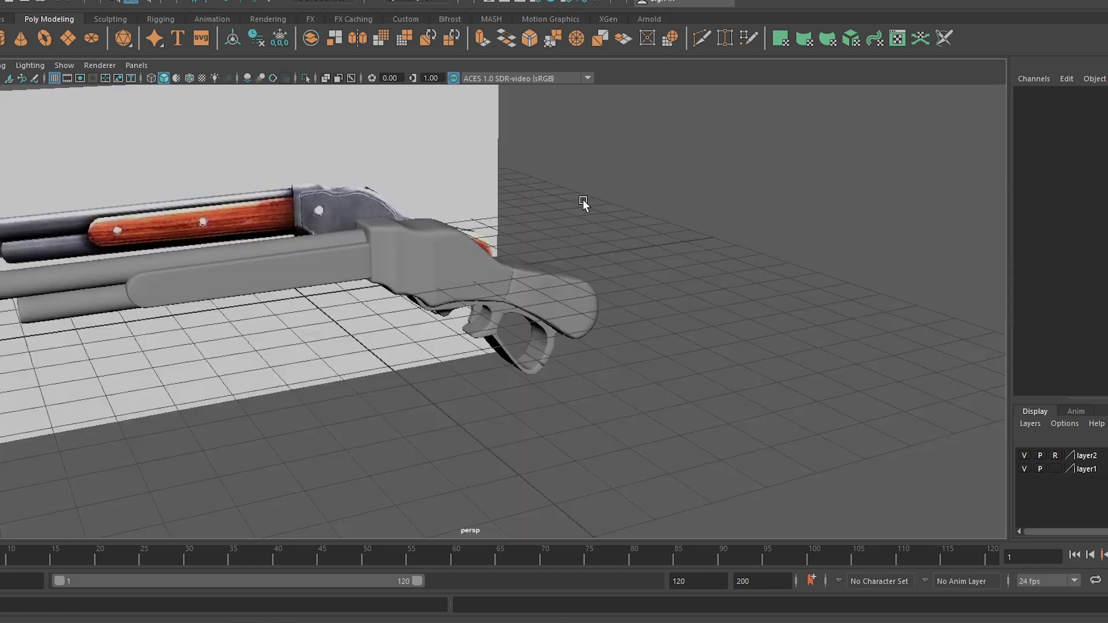
pyautogui.moveTo(583, 200)
pyautogui.keyDown('alt'); pyautogui.mouseDown()
pyautogui.moveTo(336, 340)
pyautogui.moveTo(457, 343)
pyautogui.moveTo(463, 358)
pyautogui.moveTo(245, 278)
pyautogui.moveTo(175, 283)
pyautogui.mouseUp(); pyautogui.keyUp('alt')
pyautogui.press('space')
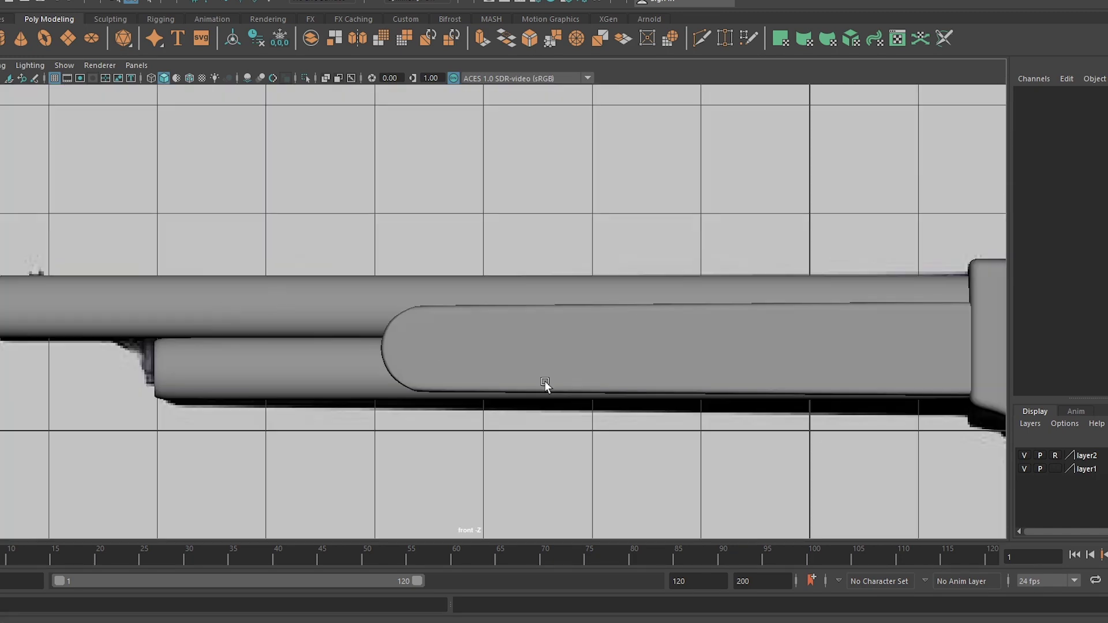
# - Select the forend and orbit around both guns in perspective before returning to front view
pyautogui.click(671, 374)
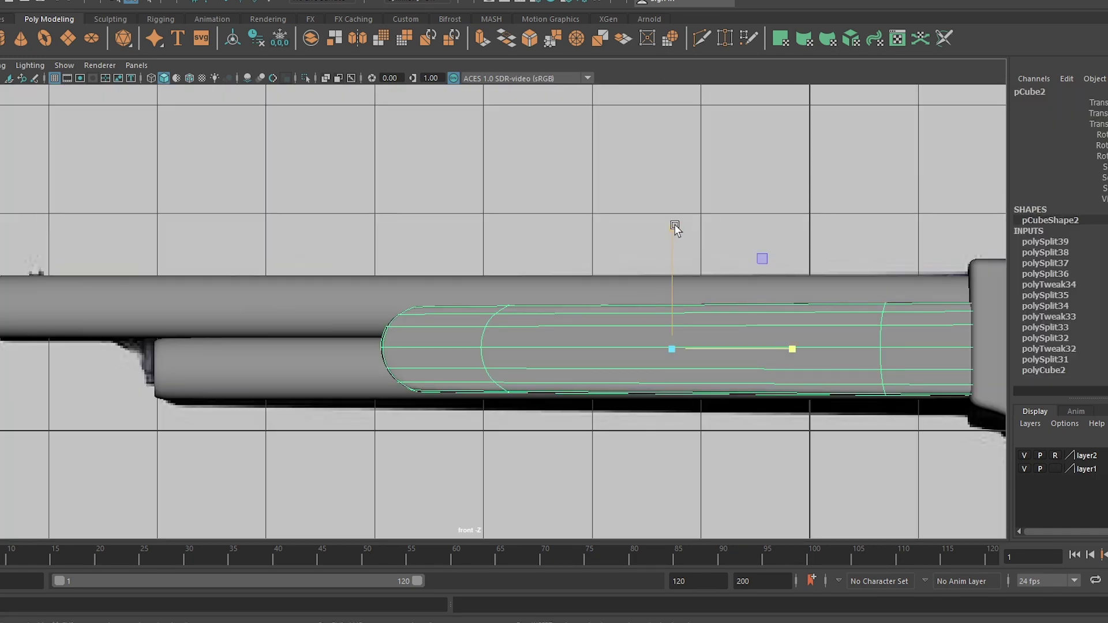
pyautogui.press('space')
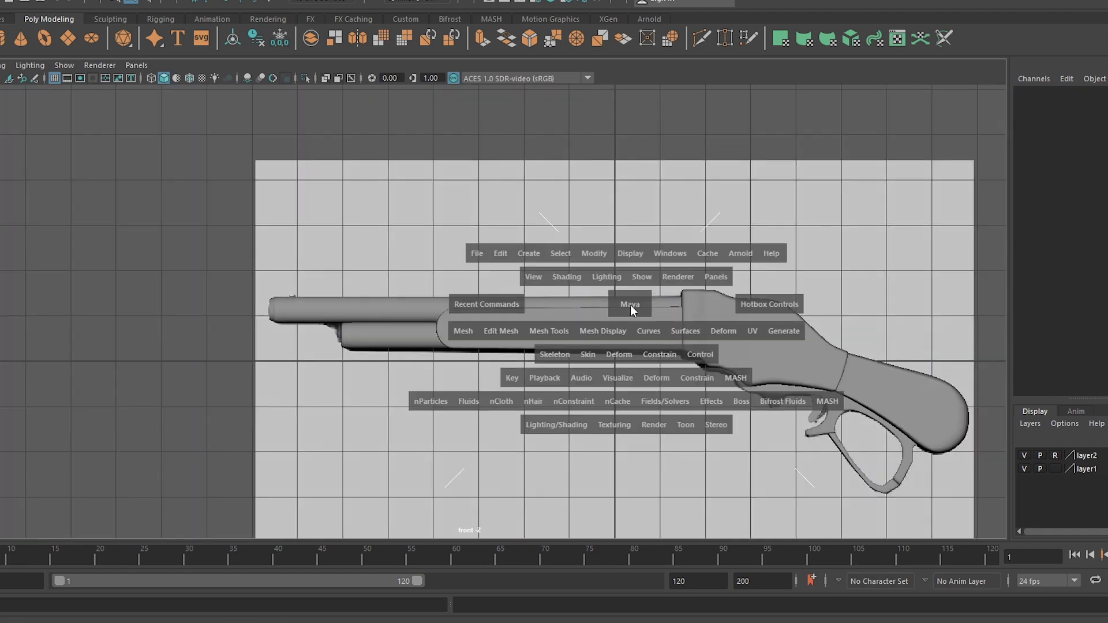
pyautogui.moveTo(630, 309); pyautogui.dragTo(519, 314)
pyautogui.moveTo(346, 354)
pyautogui.keyDown('alt'); pyautogui.mouseDown()
pyautogui.moveTo(409, 362)
pyautogui.moveTo(695, 312)
pyautogui.moveTo(680, 333)
pyautogui.mouseUp(); pyautogui.keyUp('alt')
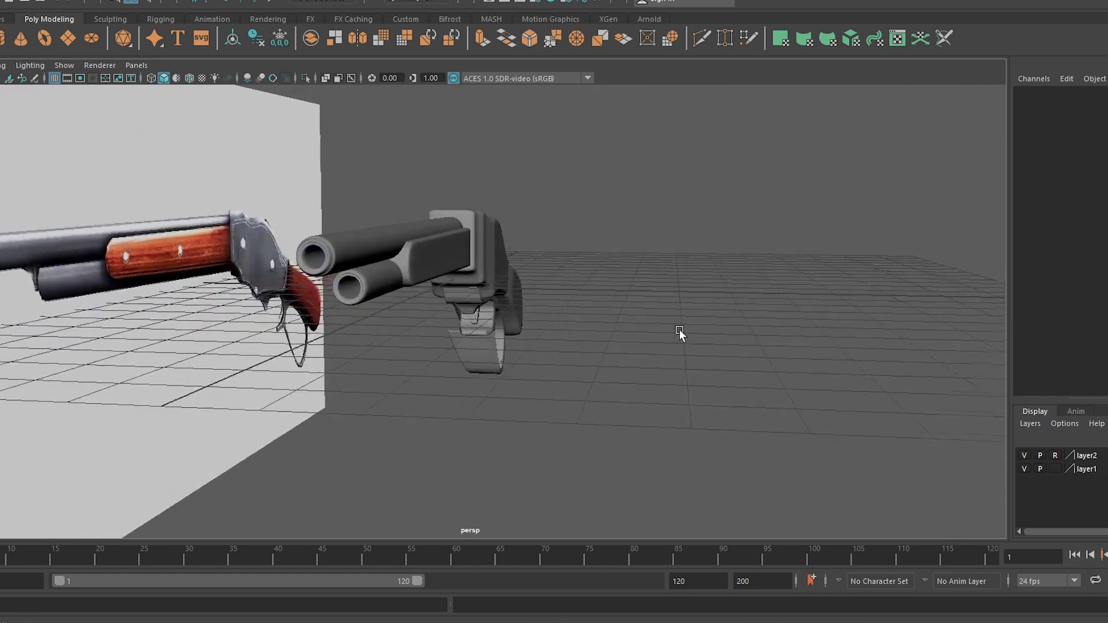
pyautogui.scroll(5, 680, 330)
pyautogui.press('space')
pyautogui.scroll(3, 428, 372)
# - Reselect the forend, then clear the barrel part's selection and reframe the view
pyautogui.click(545, 297)
pyautogui.scroll(2, 637, 225)
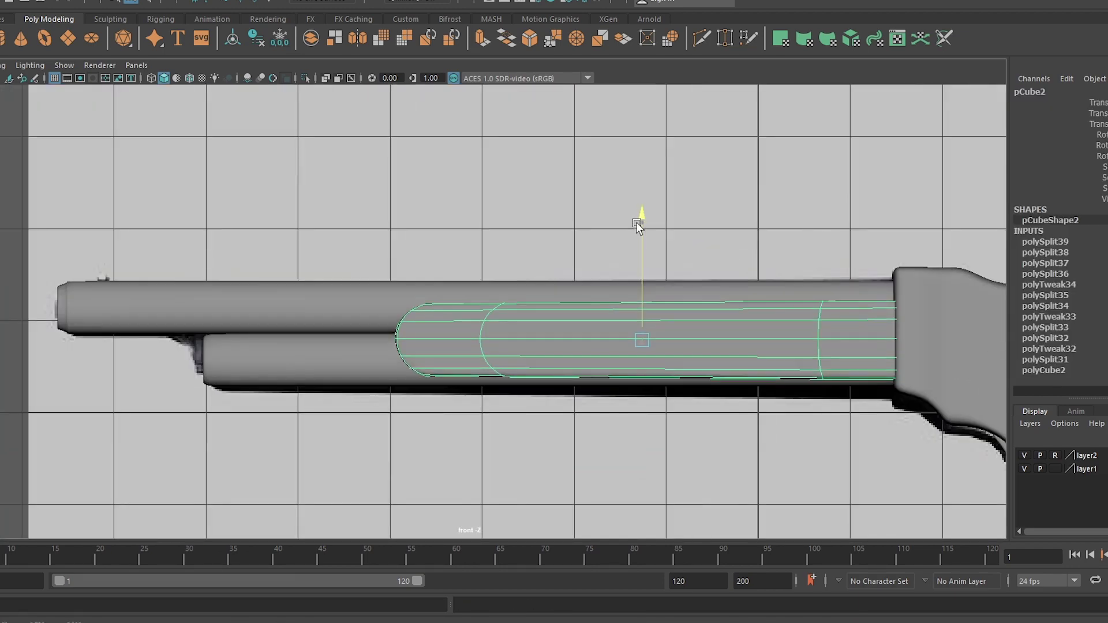
pyautogui.click(645, 173)
pyautogui.scroll(-3, 569, 190)
pyautogui.hotkey('ctrl', 'z')
pyautogui.scroll(3, 645, 211)
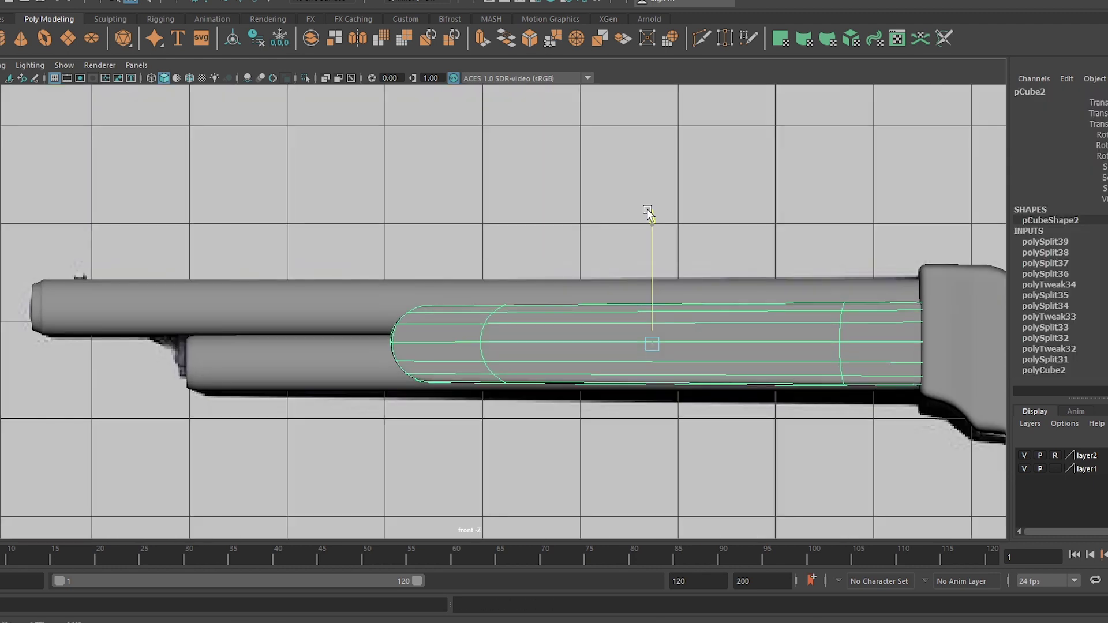
pyautogui.scroll(1, 653, 207)
pyautogui.click(472, 193)
pyautogui.scroll(-3, 472, 193)
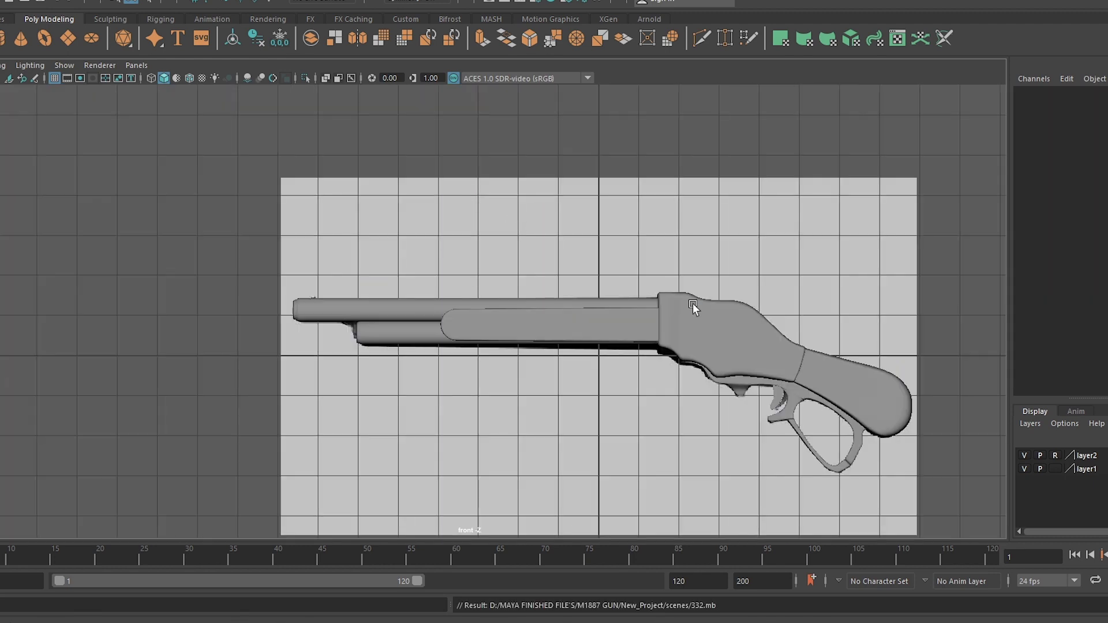
pyautogui.scroll(3, 206, 418)
pyautogui.scroll(2, 144, 388)
# - Select the barrel cylinder in perspective and place a Multi-Cut edge loop near its muzzle
pyautogui.click(144, 389)
pyautogui.press('space')
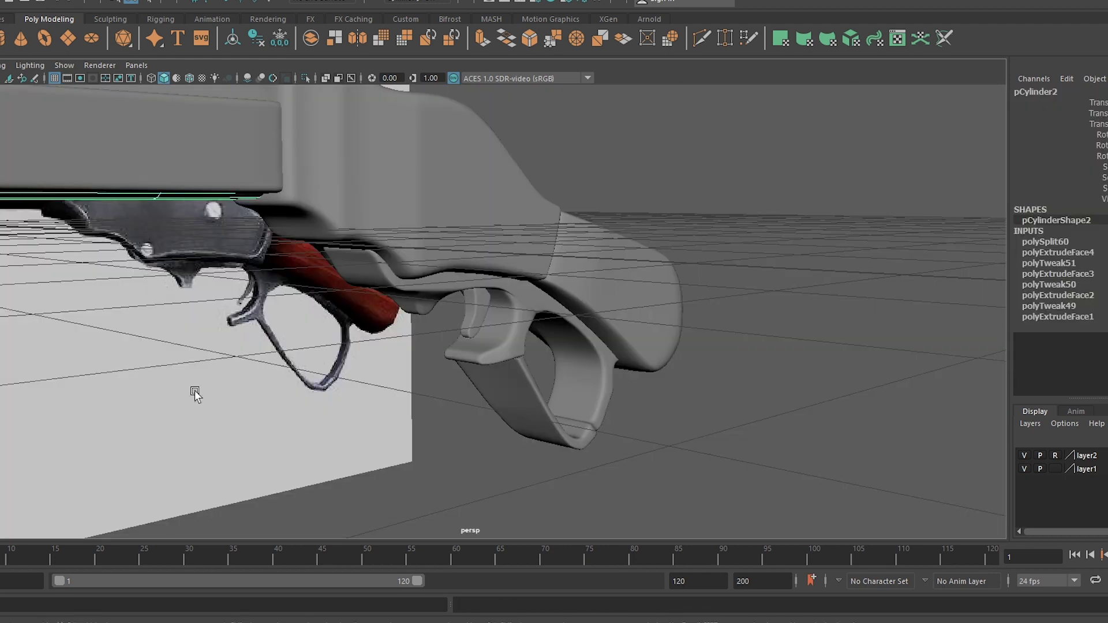
pyautogui.scroll(3, 332, 439)
pyautogui.keyDown('alt'); pyautogui.moveTo(332, 439); pyautogui.dragTo(77, 346); pyautogui.keyUp('alt')
pyautogui.scroll(3, 68, 300)
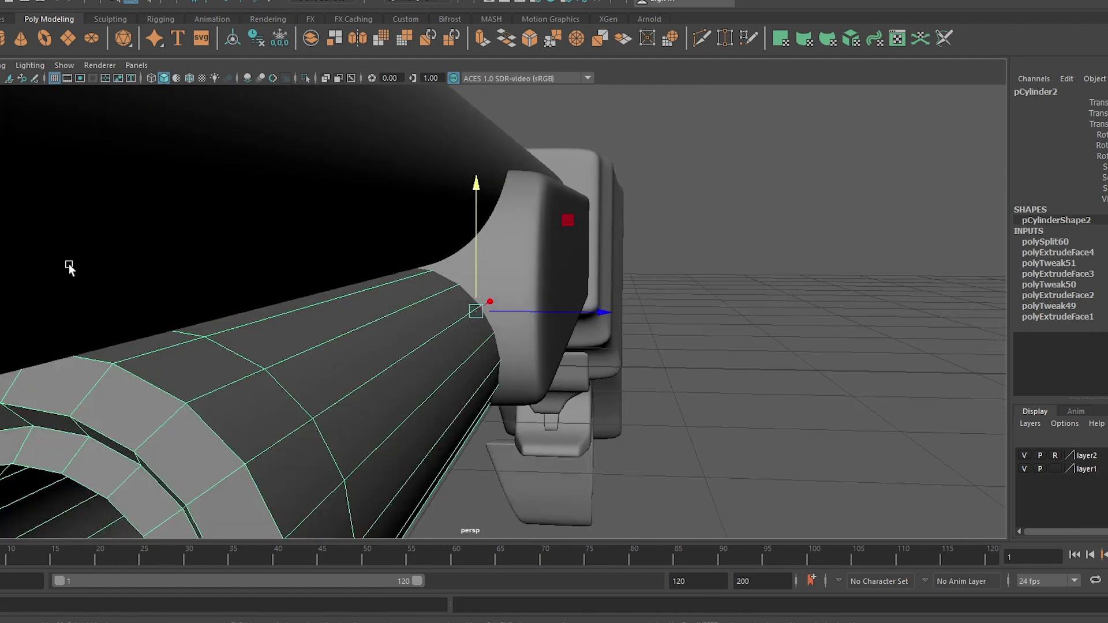
pyautogui.click(702, 38)
pyautogui.keyDown('ctrl'); pyautogui.click(248, 404); pyautogui.keyUp('ctrl')
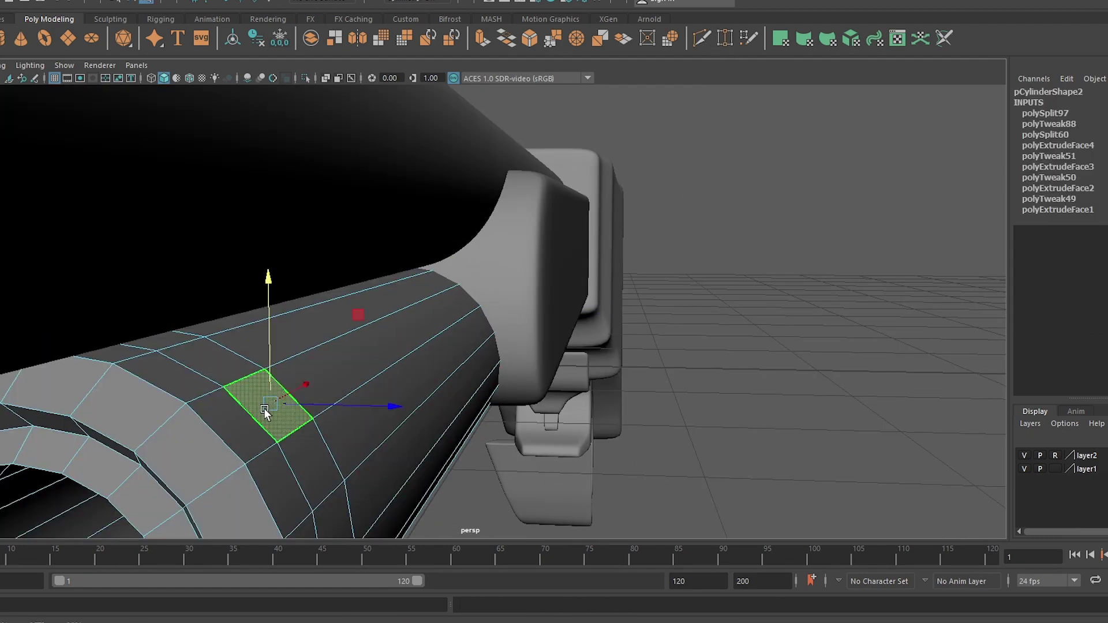
# - Finish the new edge loop and select the barrel cylinder with the Move tool active
pyautogui.click(855, 361)
pyautogui.moveTo(851, 364)
pyautogui.keyDown('alt'); pyautogui.mouseDown()
pyautogui.moveTo(383, 387)
pyautogui.moveTo(396, 366)
pyautogui.moveTo(379, 427)
pyautogui.moveTo(265, 209)
pyautogui.moveTo(54, 243)
pyautogui.moveTo(45, 265)
pyautogui.moveTo(397, 290)
pyautogui.mouseUp(); pyautogui.keyUp('alt')
pyautogui.click(299, 230)
pyautogui.press('w')
pyautogui.scroll(3, 397, 290)
pyautogui.scroll(5, 425, 292)
pyautogui.scroll(-5, 425, 292)
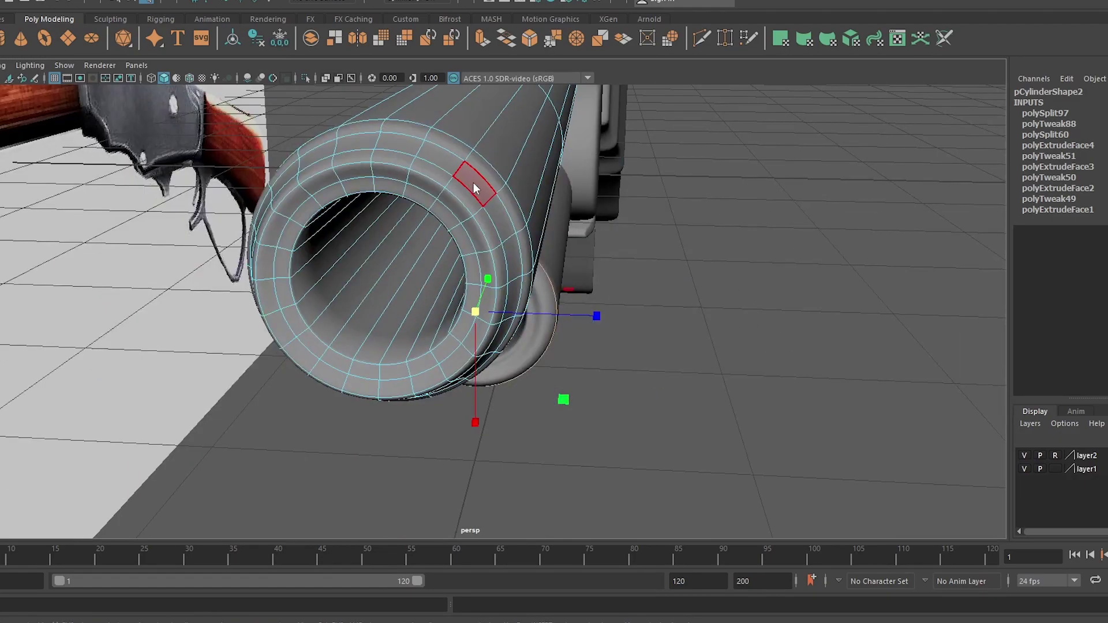
pyautogui.scroll(5, 508, 271)
# - Select pCylinder2 and turn on smooth preview to view its rounded end
pyautogui.click(508, 271)
pyautogui.scroll(-5, 458, 281)
pyautogui.moveTo(459, 281)
pyautogui.keyDown('alt'); pyautogui.mouseDown()
pyautogui.moveTo(208, 272)
pyautogui.moveTo(539, 275)
pyautogui.moveTo(577, 289)
pyautogui.mouseUp(); pyautogui.keyUp('alt')
pyautogui.click(540, 275)
pyautogui.scroll(5, 585, 299)
pyautogui.scroll(-3, 673, 309)
pyautogui.press('3')
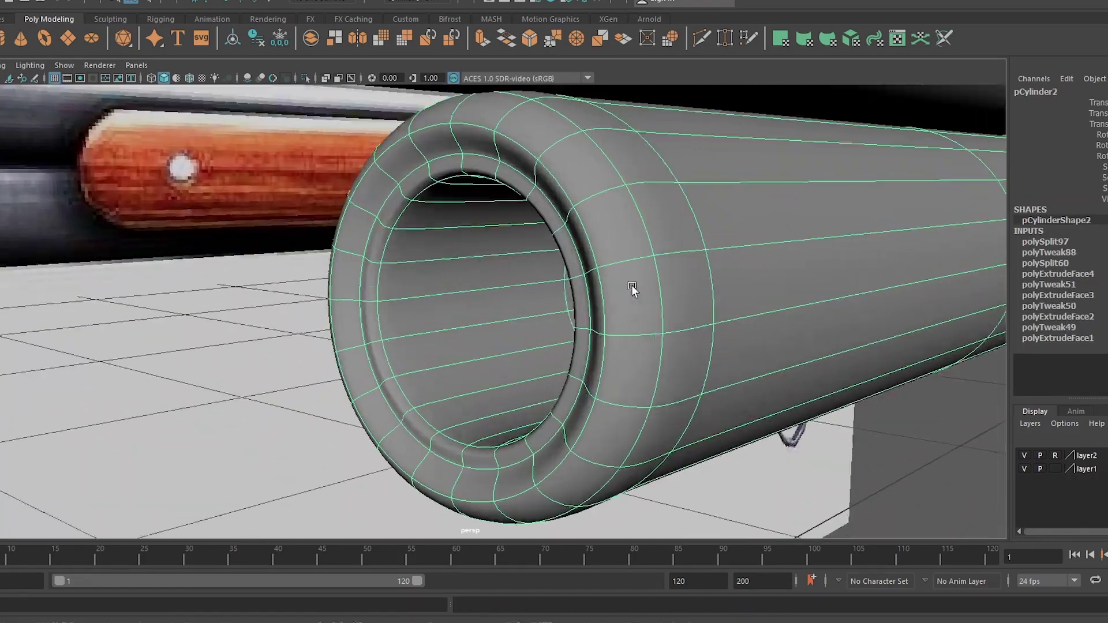
pyautogui.press('F9')
pyautogui.moveTo(697, 51)
pyautogui.keyDown('alt'); pyautogui.mouseDown()
pyautogui.moveTo(684, 166)
pyautogui.moveTo(576, 164)
pyautogui.moveTo(507, 198)
pyautogui.mouseUp(); pyautogui.keyUp('alt')
# - Toggle smooth preview off and back on in edge mode while orbiting around the barrel ends
pyautogui.press('1')
pyautogui.press('F10')
pyautogui.press('3')
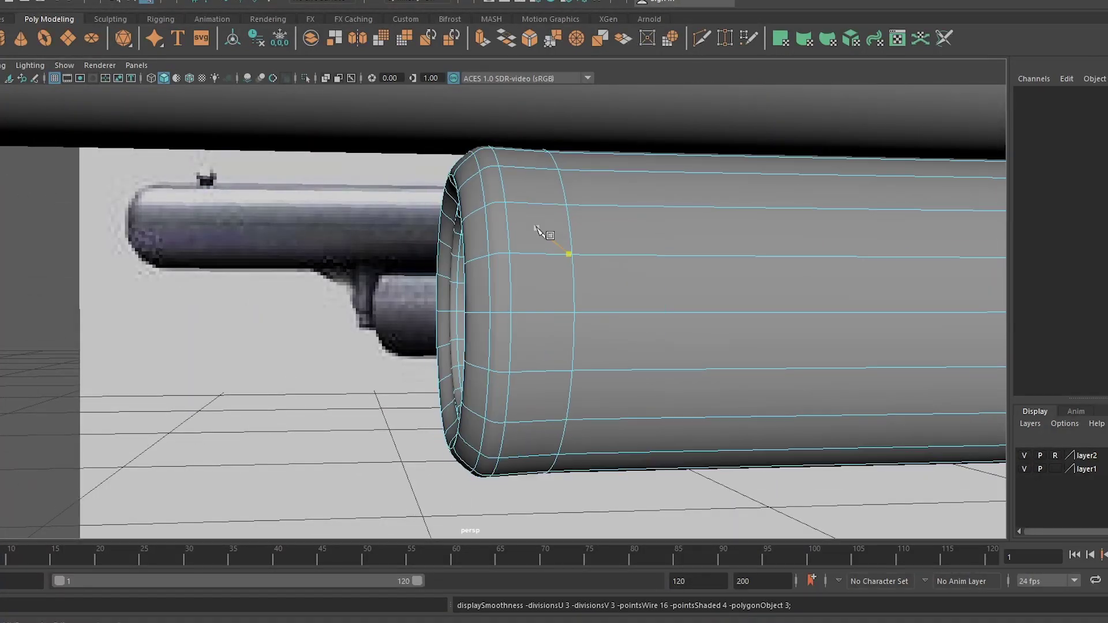
pyautogui.moveTo(549, 240)
pyautogui.keyDown('alt'); pyautogui.mouseDown()
pyautogui.moveTo(729, 255)
pyautogui.moveTo(579, 223)
pyautogui.moveTo(610, 243)
pyautogui.moveTo(554, 247)
pyautogui.mouseUp(); pyautogui.keyUp('alt')
pyautogui.moveTo(559, 238); pyautogui.dragTo(605, 213, button='right')
pyautogui.moveTo(605, 214)
pyautogui.keyDown('alt'); pyautogui.mouseDown()
pyautogui.moveTo(853, 420)
pyautogui.moveTo(519, 289)
pyautogui.moveTo(317, 228)
pyautogui.moveTo(480, 245)
pyautogui.moveTo(317, 136)
pyautogui.moveTo(339, 210)
pyautogui.moveTo(266, 234)
pyautogui.mouseUp(); pyautogui.keyUp('alt')
pyautogui.press('space')
# - Extrude the receiver's selected side faces once and orbit to inspect the panel
pyautogui.click(339, 210)
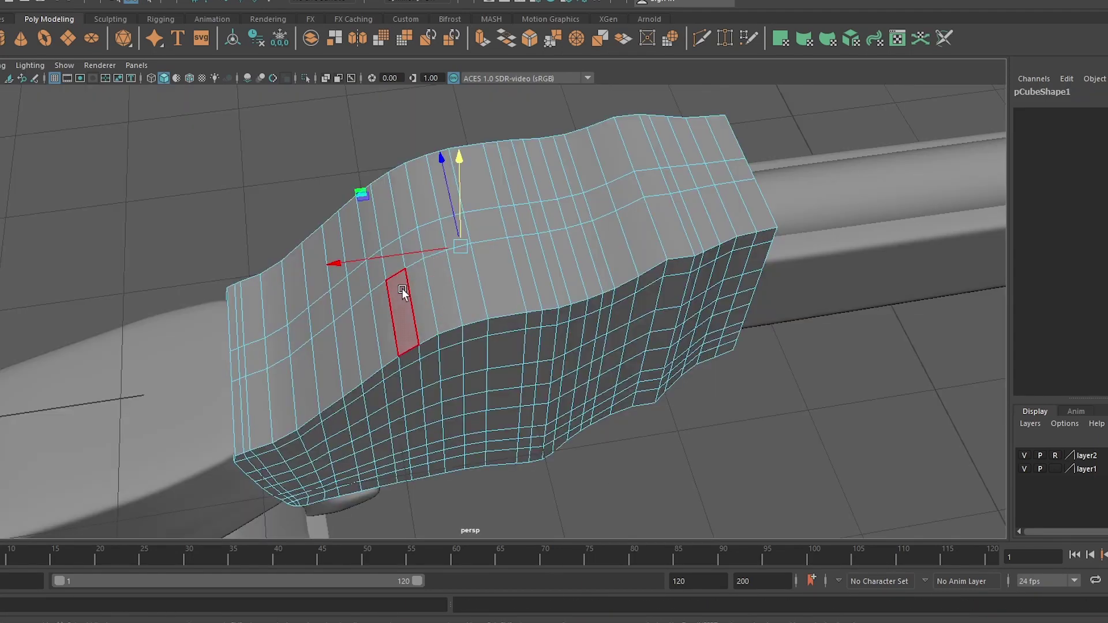
pyautogui.hotkey('ctrl', 'e')
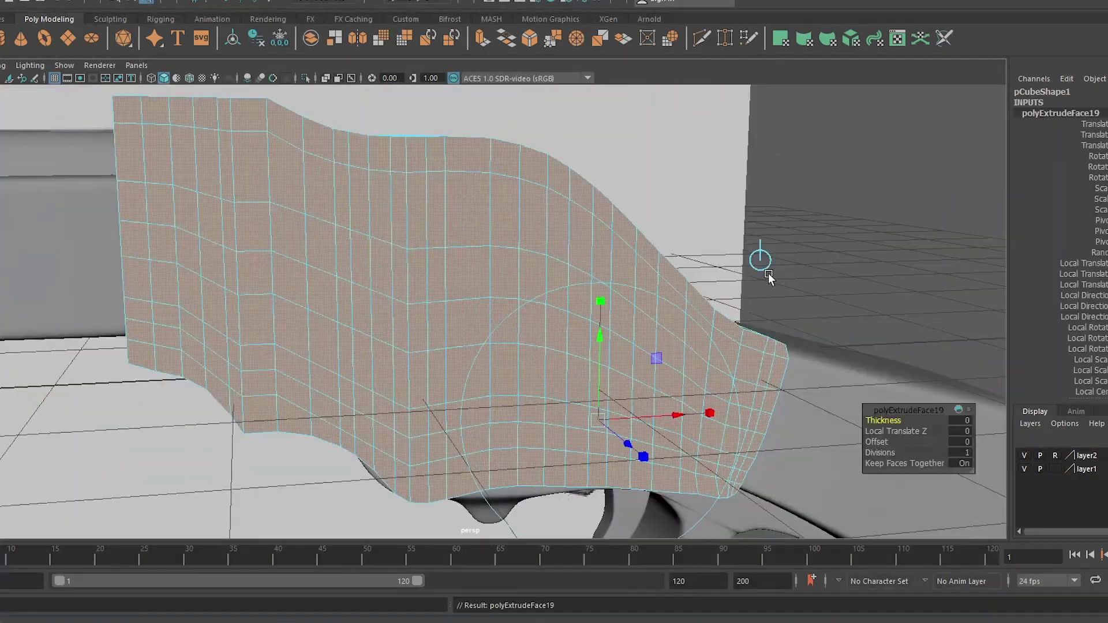
pyautogui.moveTo(769, 277)
pyautogui.keyDown('alt'); pyautogui.mouseDown()
pyautogui.moveTo(443, 302)
pyautogui.moveTo(476, 307)
pyautogui.moveTo(382, 289)
pyautogui.mouseUp(); pyautogui.keyUp('alt')
pyautogui.scroll(-5, 429, 297)
pyautogui.scroll(-3, 476, 300)
pyautogui.scroll(2, 479, 312)
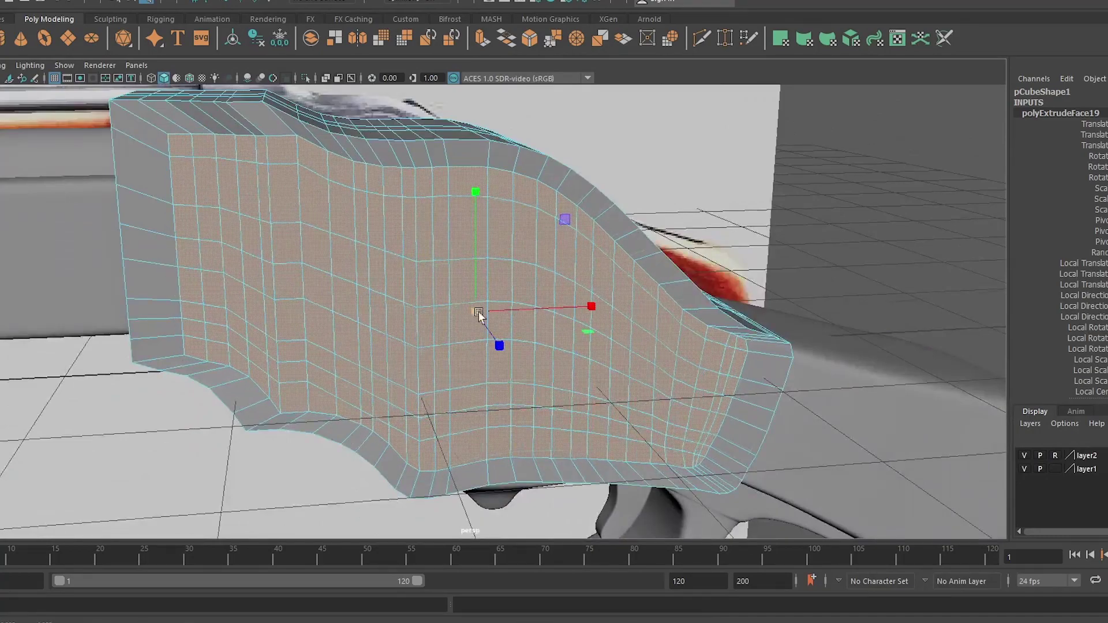
pyautogui.moveTo(479, 310)
pyautogui.keyDown('alt'); pyautogui.mouseDown()
pyautogui.moveTo(594, 345)
pyautogui.moveTo(553, 312)
pyautogui.mouseUp(); pyautogui.keyUp('alt')
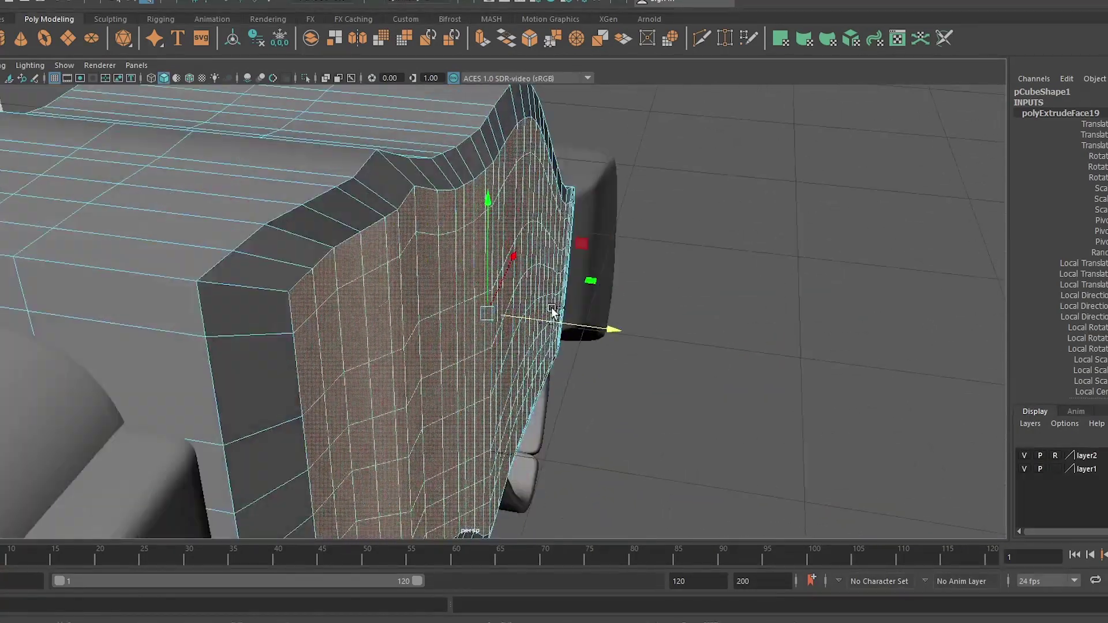
# - Extrude the side faces again with a smaller Local Translate Z, with smooth preview off
pyautogui.hotkey('ctrl', 'e')
pyautogui.moveTo(626, 359)
pyautogui.keyDown('alt'); pyautogui.mouseDown()
pyautogui.moveTo(313, 243)
pyautogui.moveTo(384, 488)
pyautogui.moveTo(383, 549)
pyautogui.moveTo(329, 317)
pyautogui.moveTo(569, 365)
pyautogui.mouseUp(); pyautogui.keyUp('alt')
pyautogui.hotkey('ctrl', 'z')
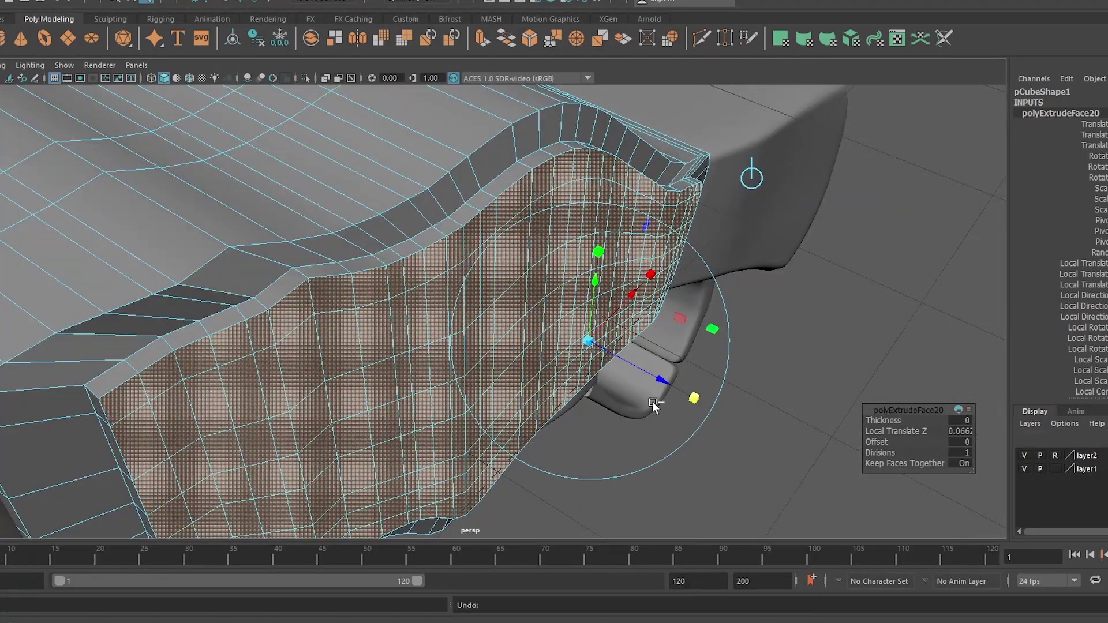
pyautogui.moveTo(663, 381)
pyautogui.mouseDown()
pyautogui.moveTo(652, 401)
pyautogui.moveTo(658, 390)
pyautogui.mouseUp()
pyautogui.press('1')
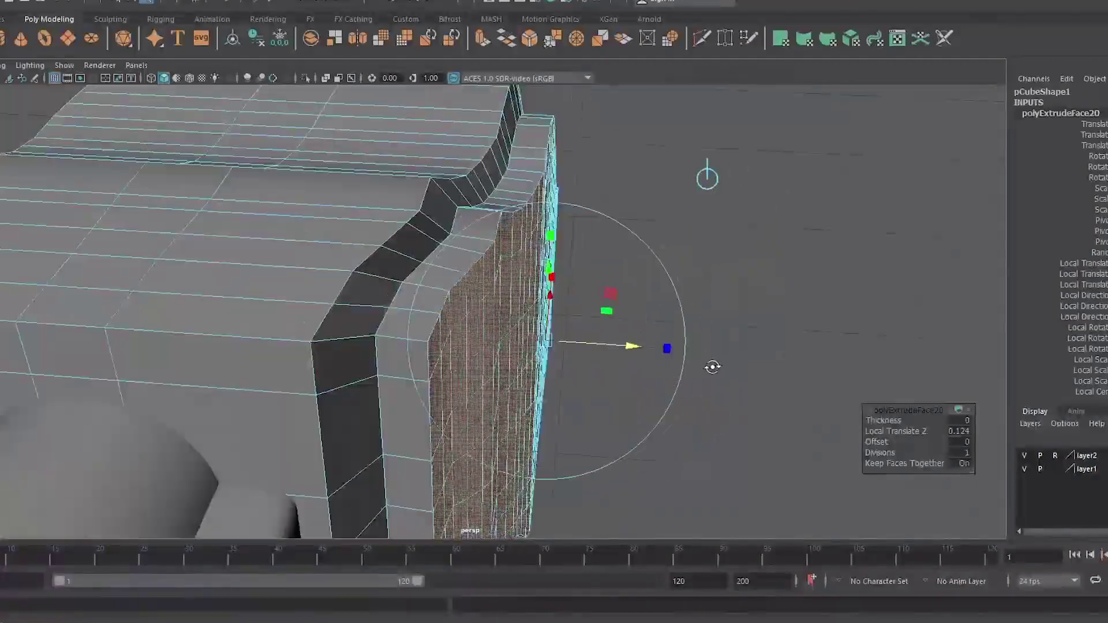
pyautogui.scroll(3, 712, 370)
pyautogui.scroll(3, 689, 376)
# - Inspect the receiver's edges close up, then undo the face selection and switch to top view
pyautogui.press('F10')
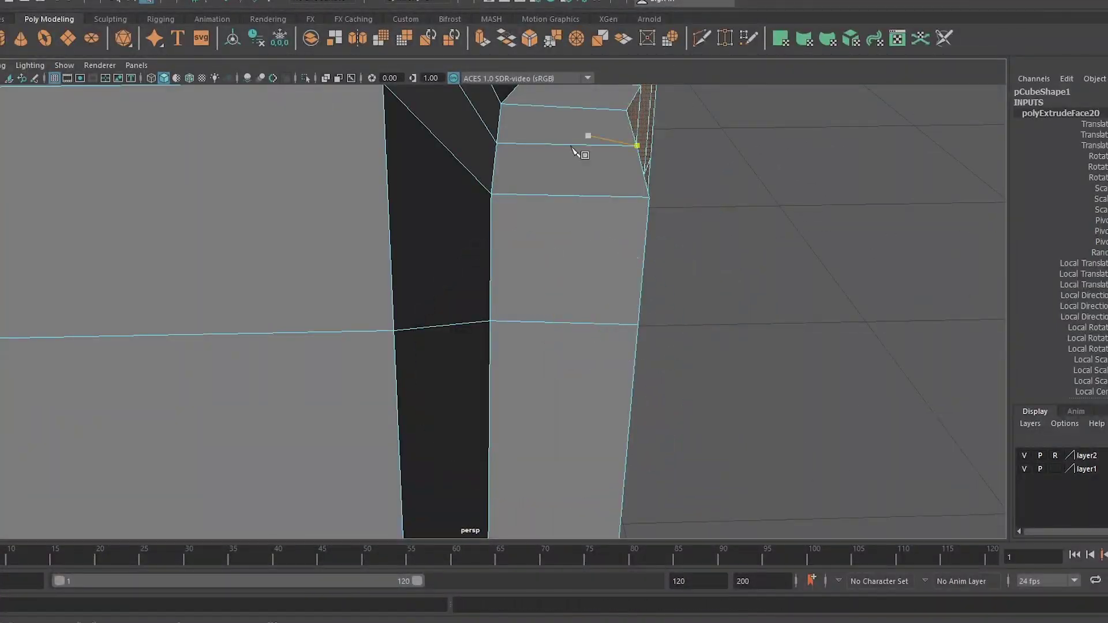
pyautogui.moveTo(527, 198)
pyautogui.keyDown('alt'); pyautogui.mouseDown()
pyautogui.moveTo(180, 316)
pyautogui.moveTo(84, 298)
pyautogui.mouseUp(); pyautogui.keyUp('alt')
pyautogui.scroll(-5, 154, 302)
pyautogui.scroll(-3, 83, 297)
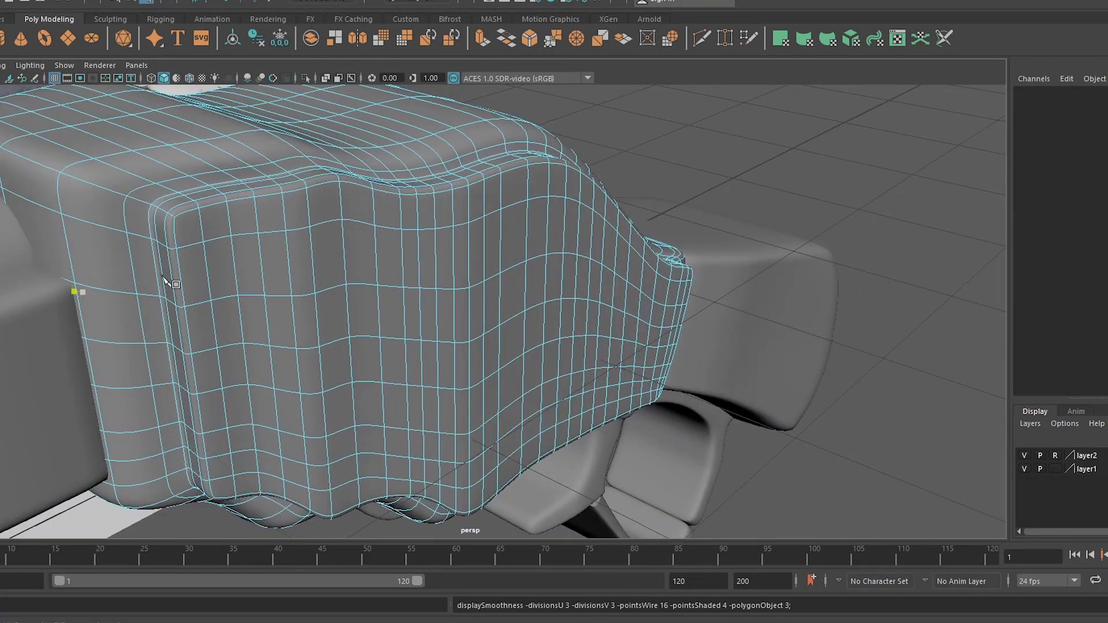
pyautogui.press('F8')
pyautogui.keyDown('alt'); pyautogui.moveTo(681, 179); pyautogui.dragTo(638, 141); pyautogui.keyUp('alt')
pyautogui.scroll(3, 549, 189)
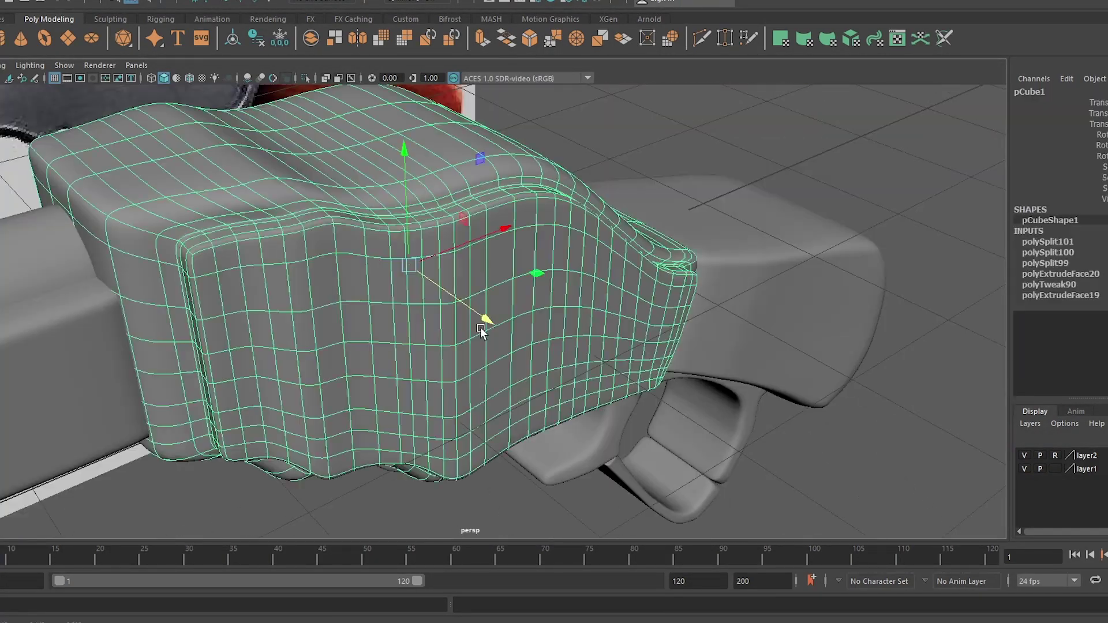
pyautogui.hotkey('ctrl', 'z')
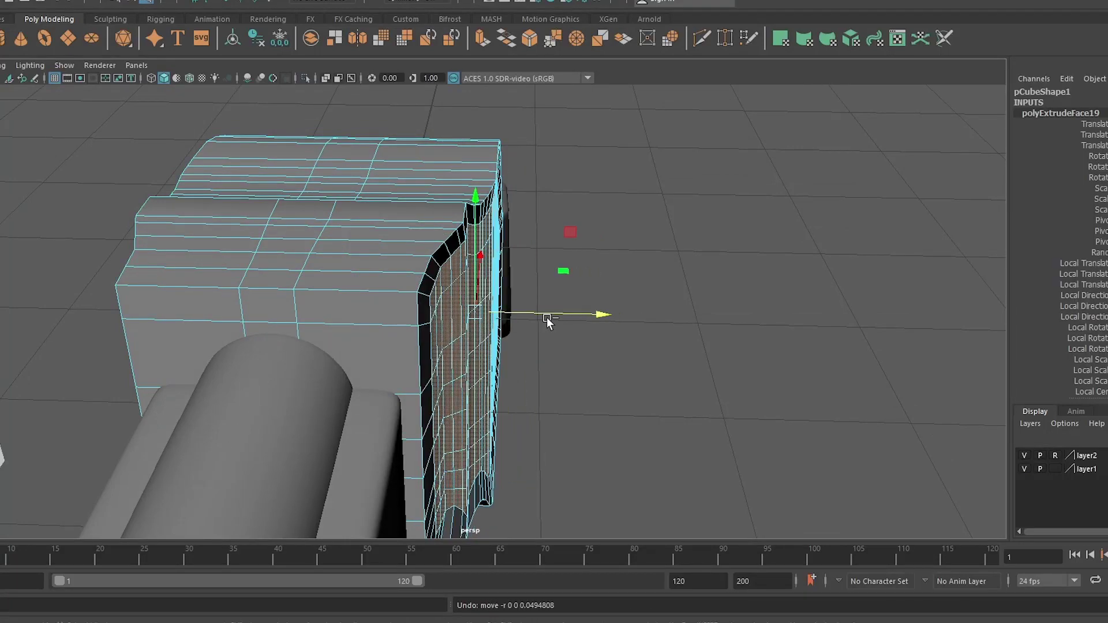
pyautogui.hotkey('ctrl', 'z')
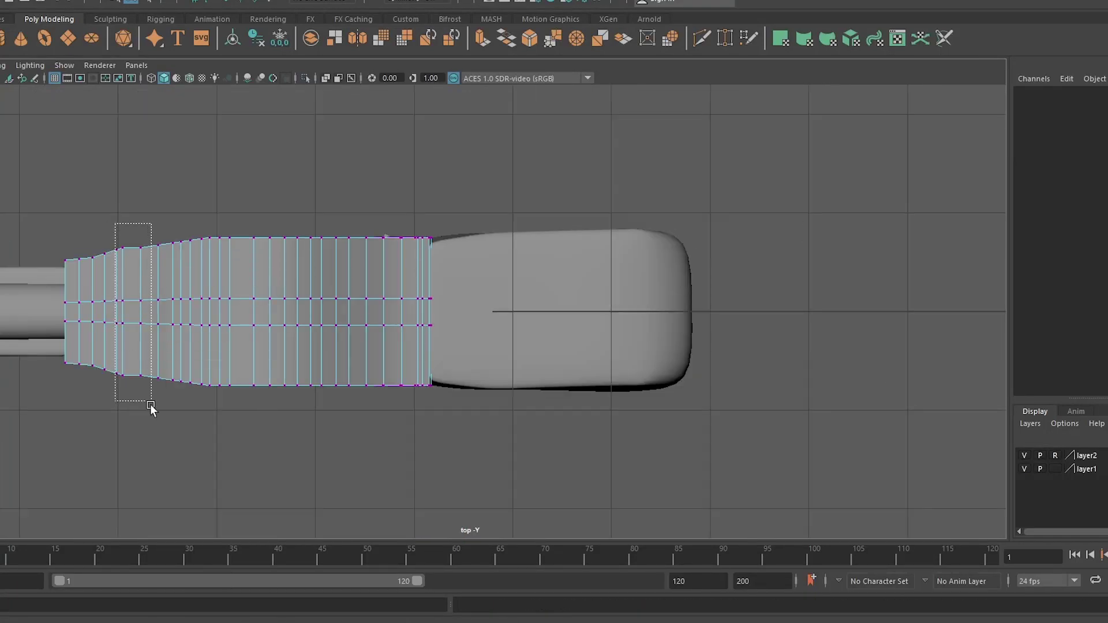
# - Select a vertex column at the front taper and trial-move its top and bottom vertices, undoing the spike
pyautogui.moveTo(150, 404); pyautogui.dragTo(151, 406)
pyautogui.press('f')
pyautogui.scroll(-3, 217, 379)
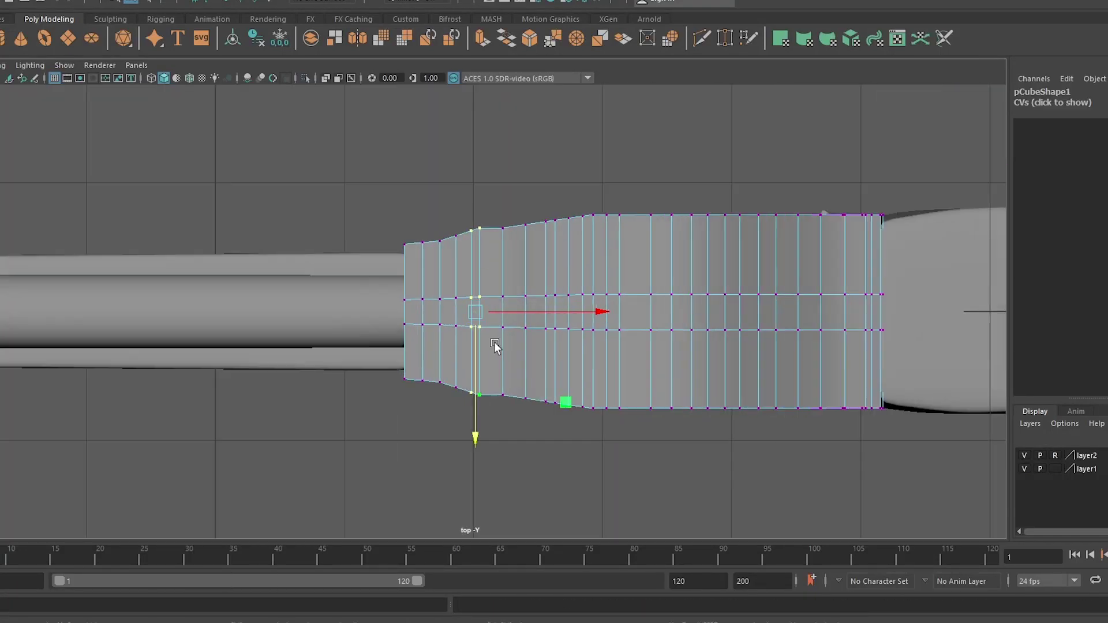
pyautogui.scroll(4, 495, 345)
pyautogui.click(499, 169)
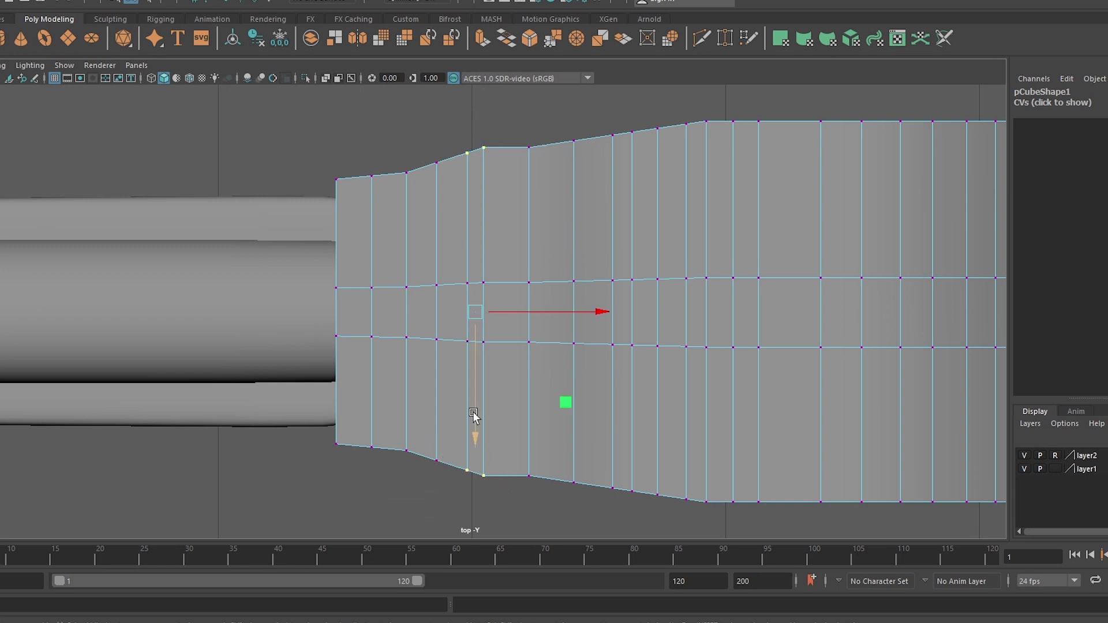
pyautogui.click(466, 427)
pyautogui.hotkey('ctrl', 'z')
pyautogui.click(467, 157)
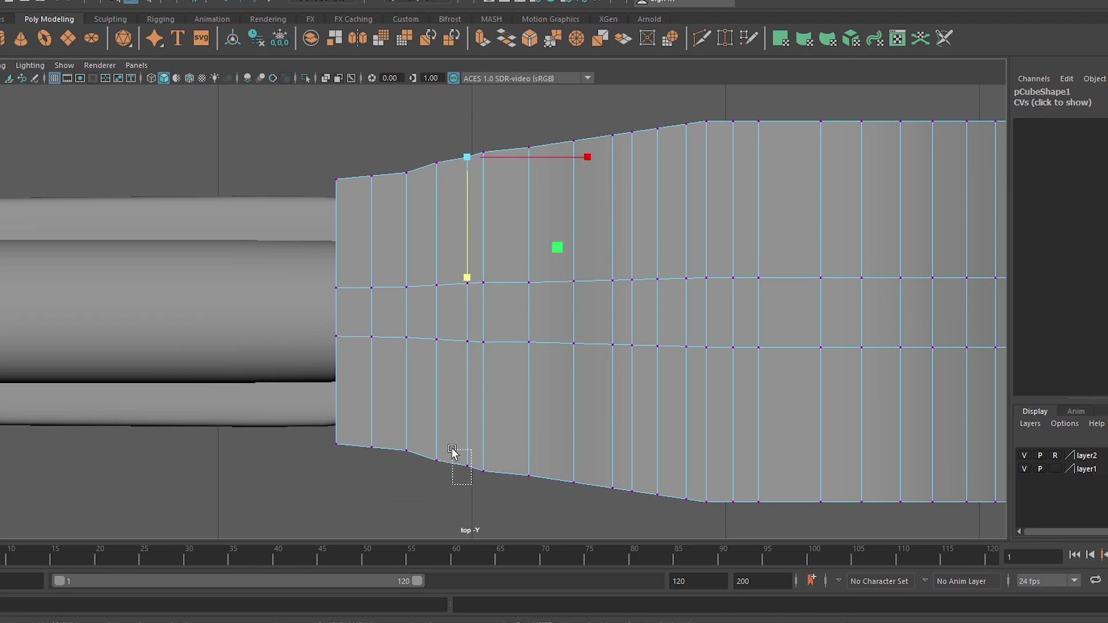
pyautogui.keyDown('shift'); pyautogui.moveTo(452, 453); pyautogui.dragTo(452, 452); pyautogui.keyUp('shift')
pyautogui.press('e')
pyautogui.press('w')
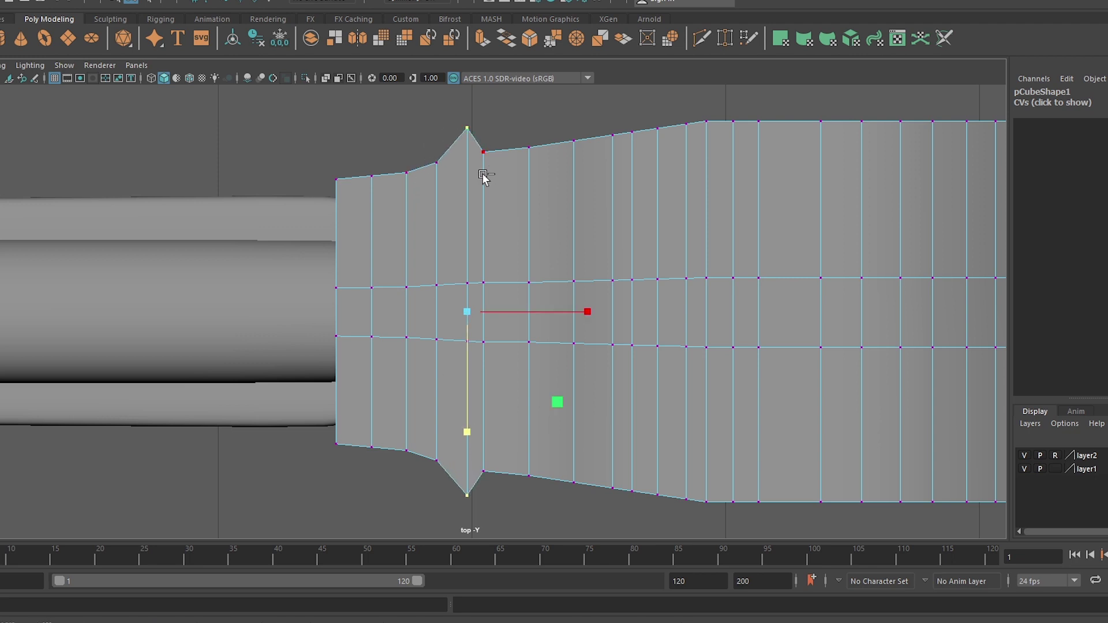
pyautogui.hotkey('ctrl', 'z')
pyautogui.hotkey('ctrl', 'z')
pyautogui.hotkey('ctrl', 'z')
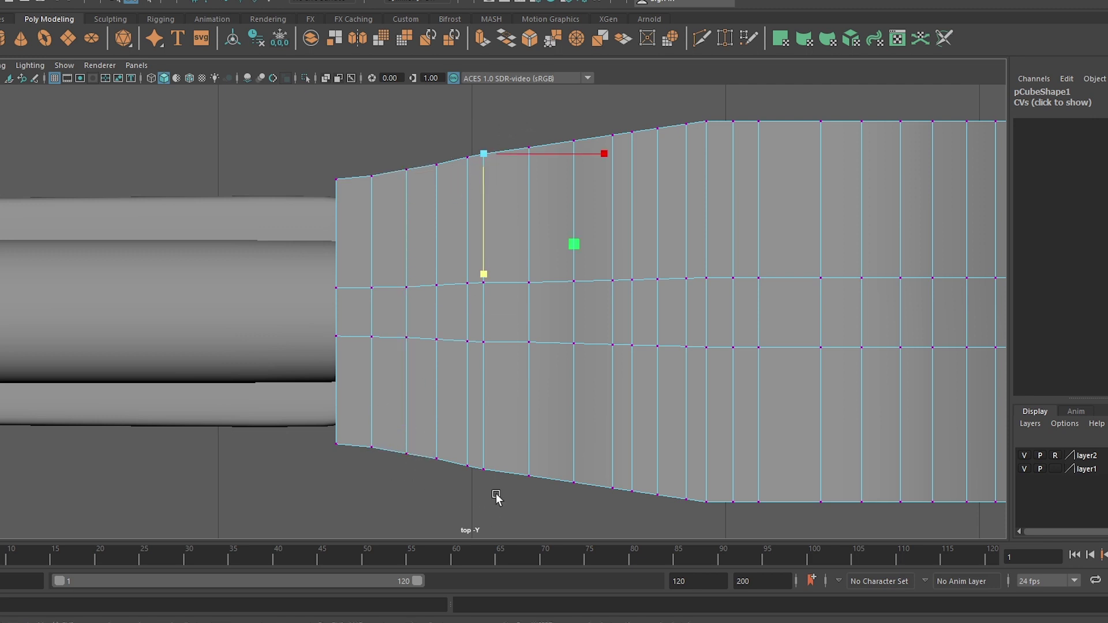
# - Reposition the taper's bottom, top and front-edge vertices, then check the receiver in perspective
pyautogui.moveTo(471, 455); pyautogui.dragTo(473, 428)
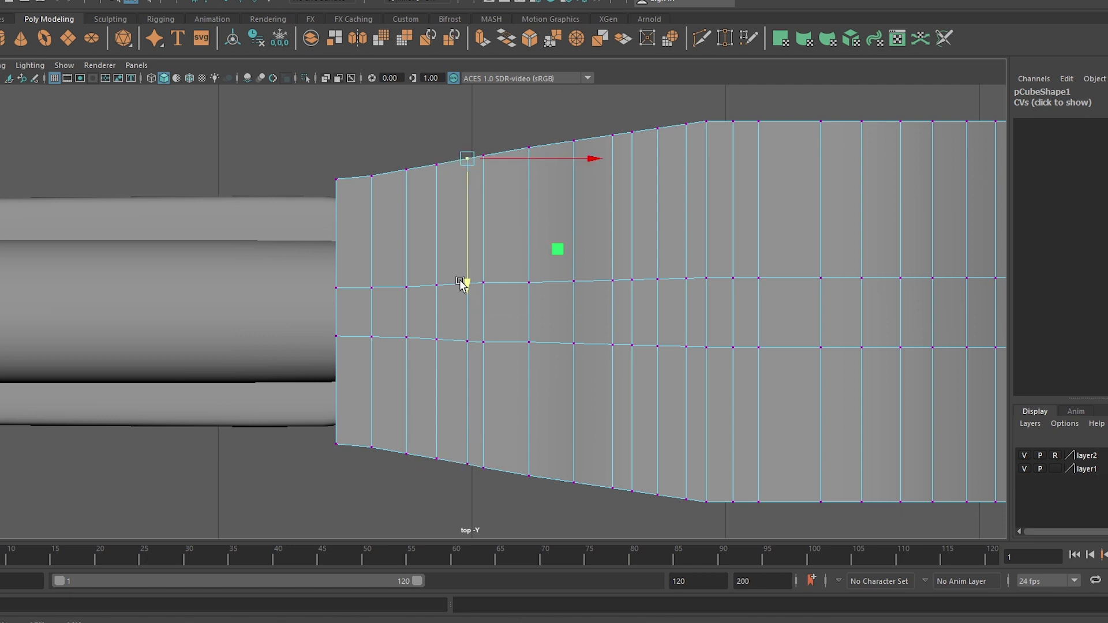
pyautogui.moveTo(376, 182); pyautogui.dragTo(347, 191)
pyautogui.moveTo(324, 459)
pyautogui.keyDown('shift'); pyautogui.mouseDown()
pyautogui.moveTo(316, 416)
pyautogui.moveTo(367, 434)
pyautogui.mouseUp(); pyautogui.keyUp('shift')
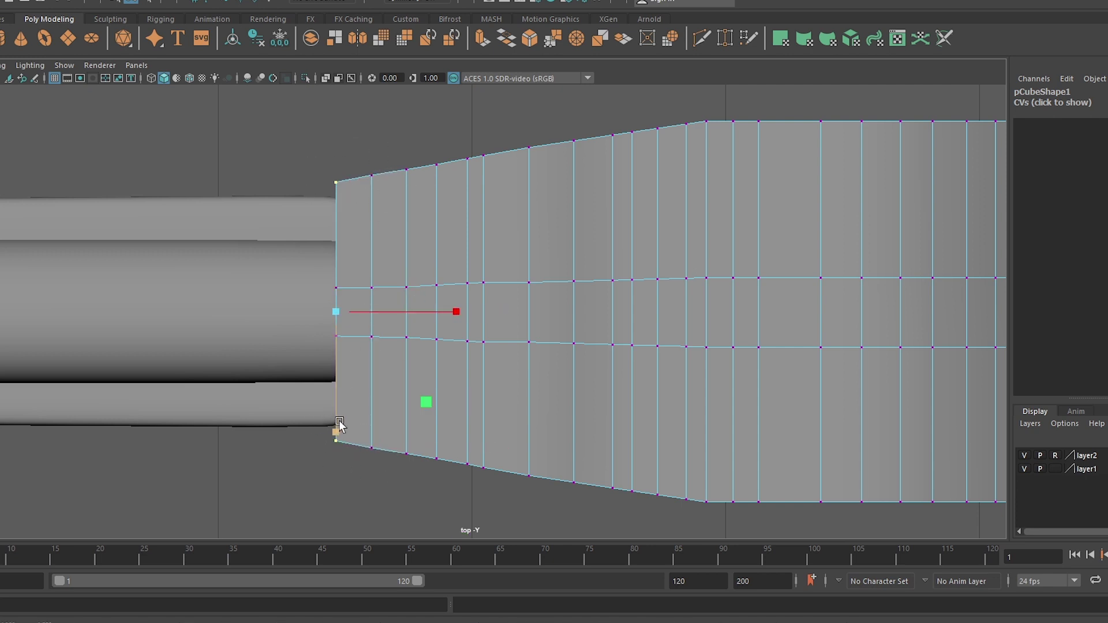
pyautogui.scroll(-5, 673, 225)
pyautogui.press('space')
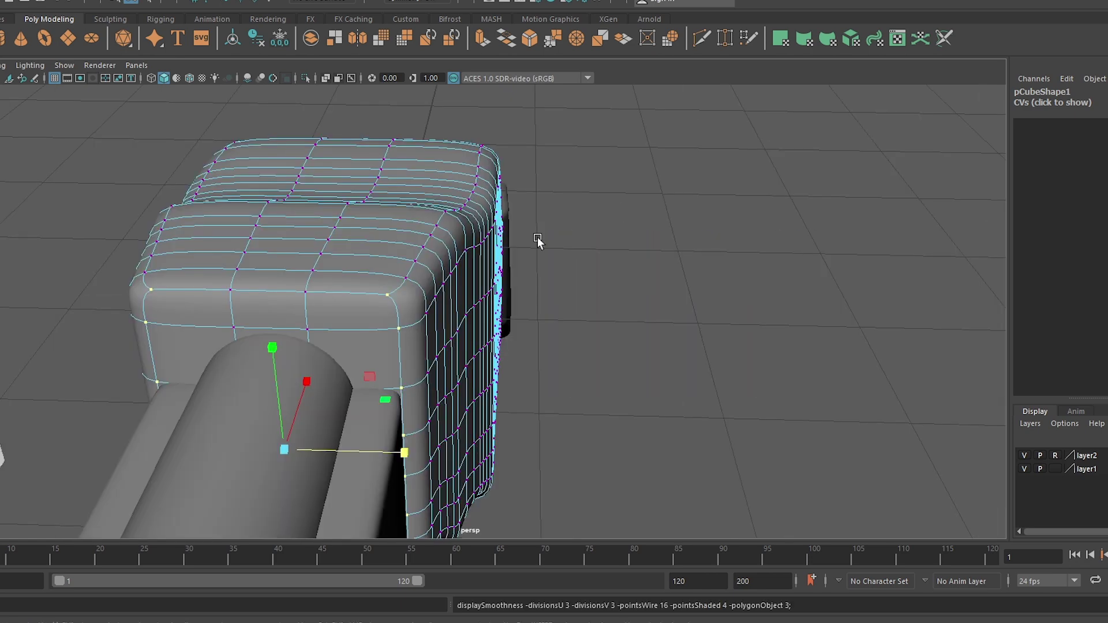
pyautogui.scroll(5, 344, 258)
pyautogui.moveTo(343, 258)
pyautogui.keyDown('alt'); pyautogui.mouseDown()
pyautogui.moveTo(484, 296)
pyautogui.moveTo(312, 160)
pyautogui.moveTo(334, 297)
pyautogui.moveTo(383, 304)
pyautogui.moveTo(265, 316)
pyautogui.moveTo(299, 389)
pyautogui.mouseUp(); pyautogui.keyUp('alt')
pyautogui.press('space')
pyautogui.scroll(3, 638, 445)
pyautogui.scroll(-2, 569, 445)
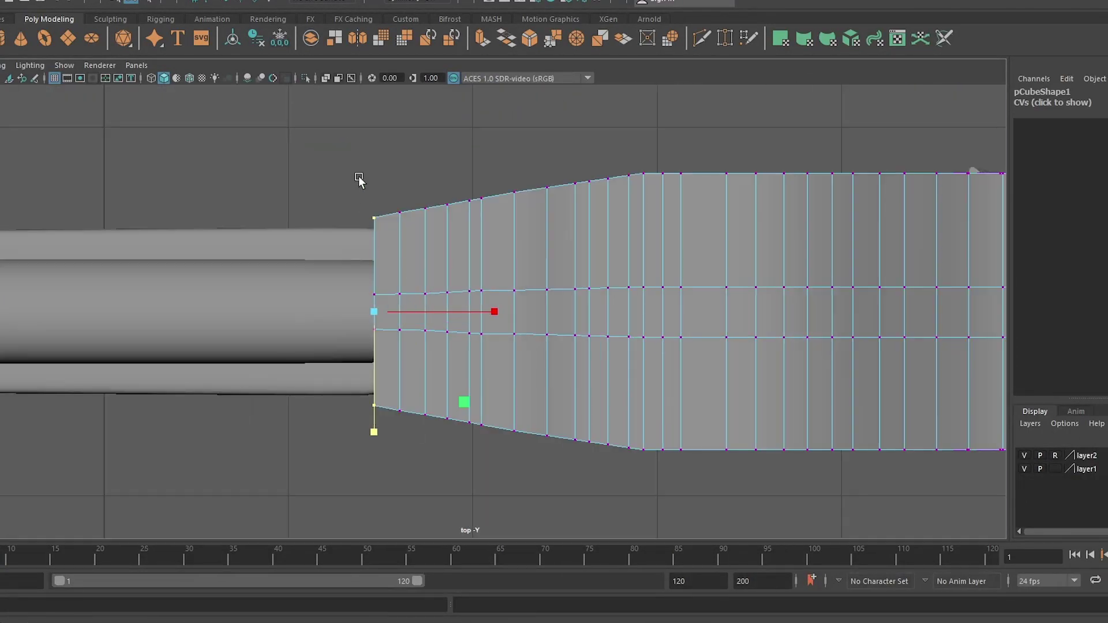
# - Move the remaining taper vertex columns vertically to even out the narrowing outline
pyautogui.moveTo(357, 176); pyautogui.dragTo(486, 428)
pyautogui.moveTo(446, 195); pyautogui.dragTo(499, 457)
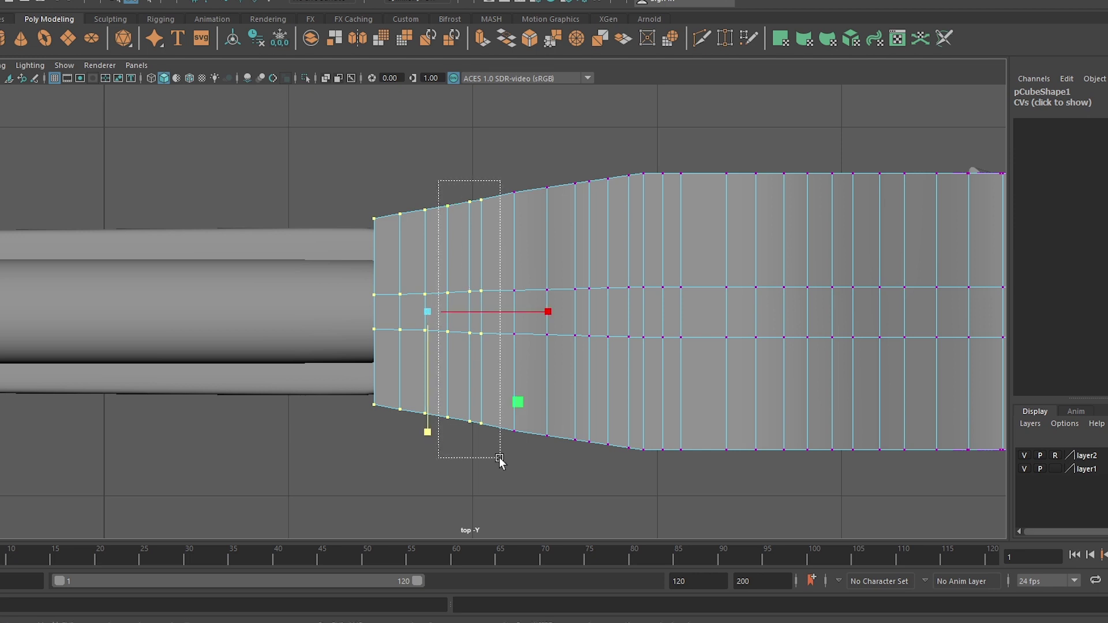
pyautogui.click(467, 431)
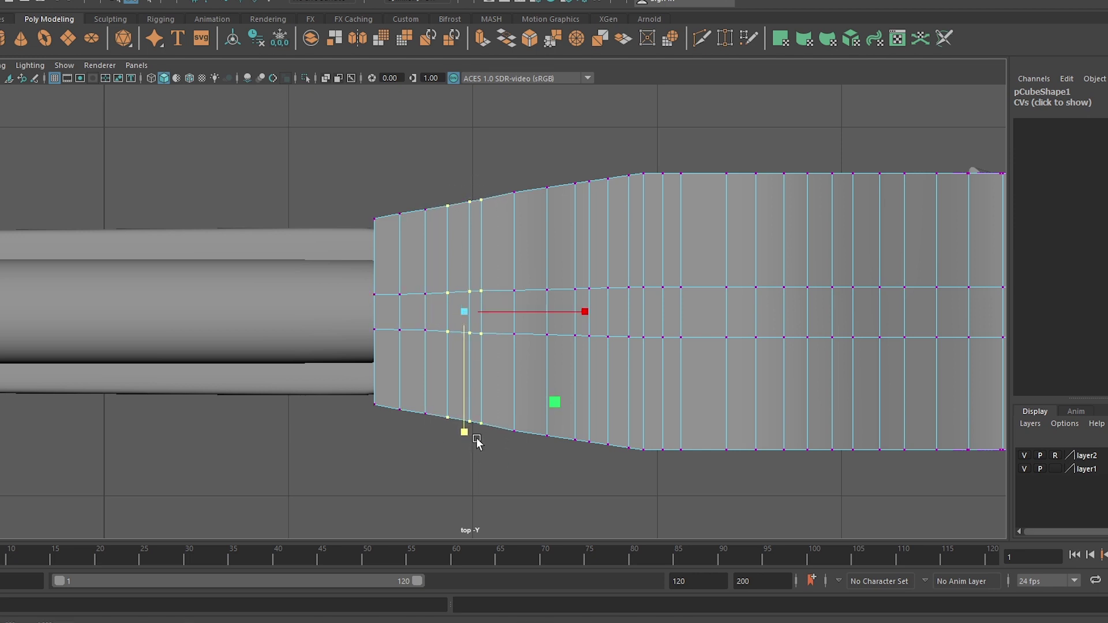
pyautogui.moveTo(498, 420); pyautogui.dragTo(474, 417)
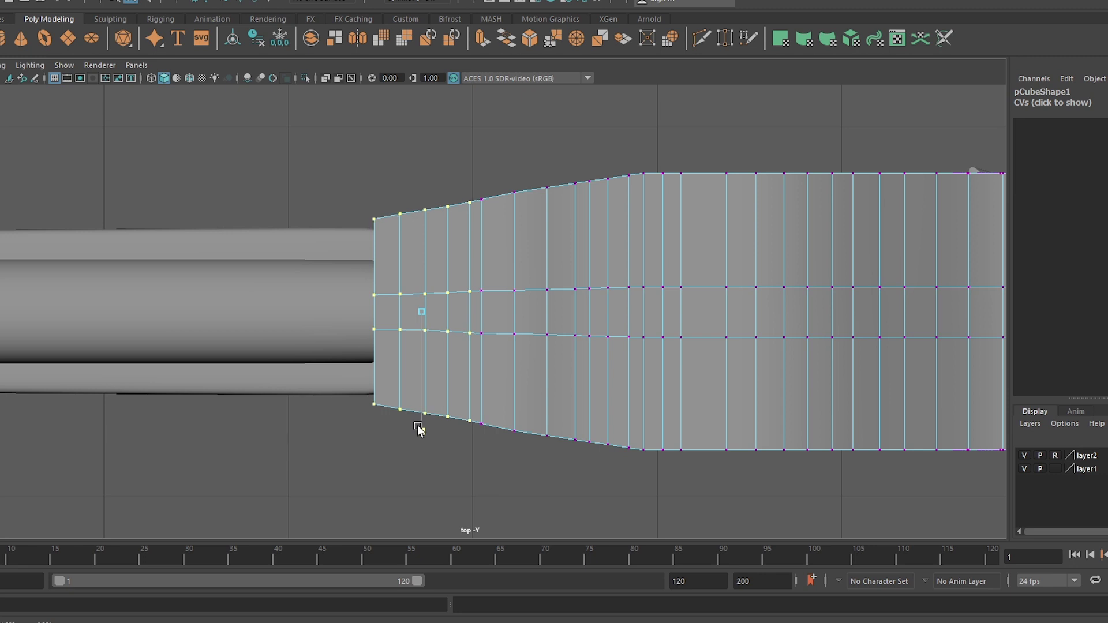
pyautogui.moveTo(495, 151); pyautogui.dragTo(522, 438)
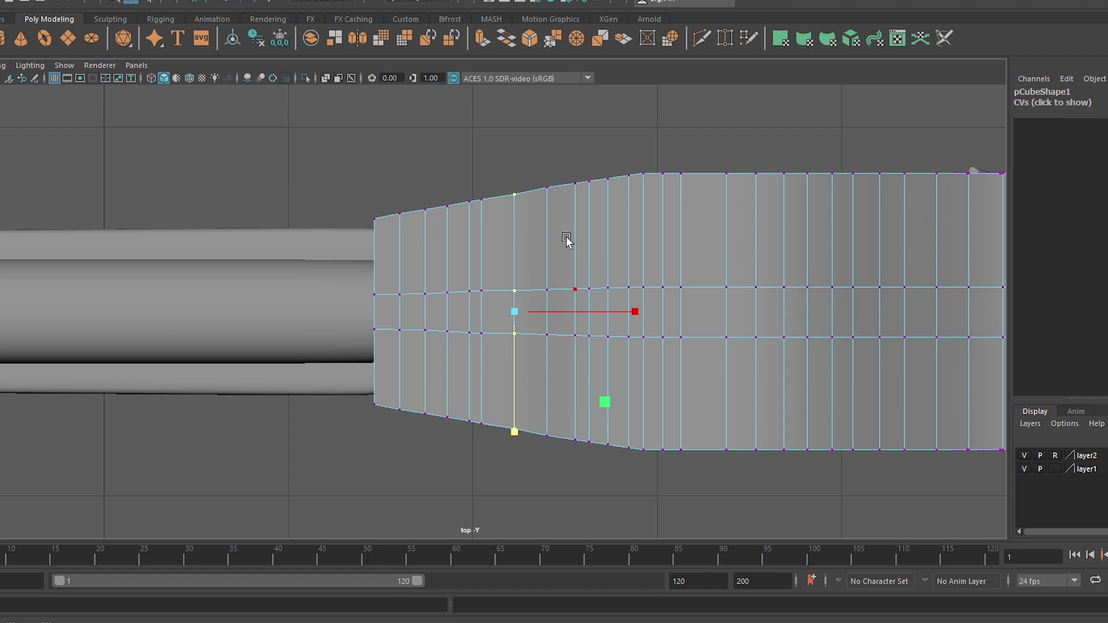
pyautogui.press('space')
pyautogui.moveTo(612, 217); pyautogui.dragTo(614, 184)
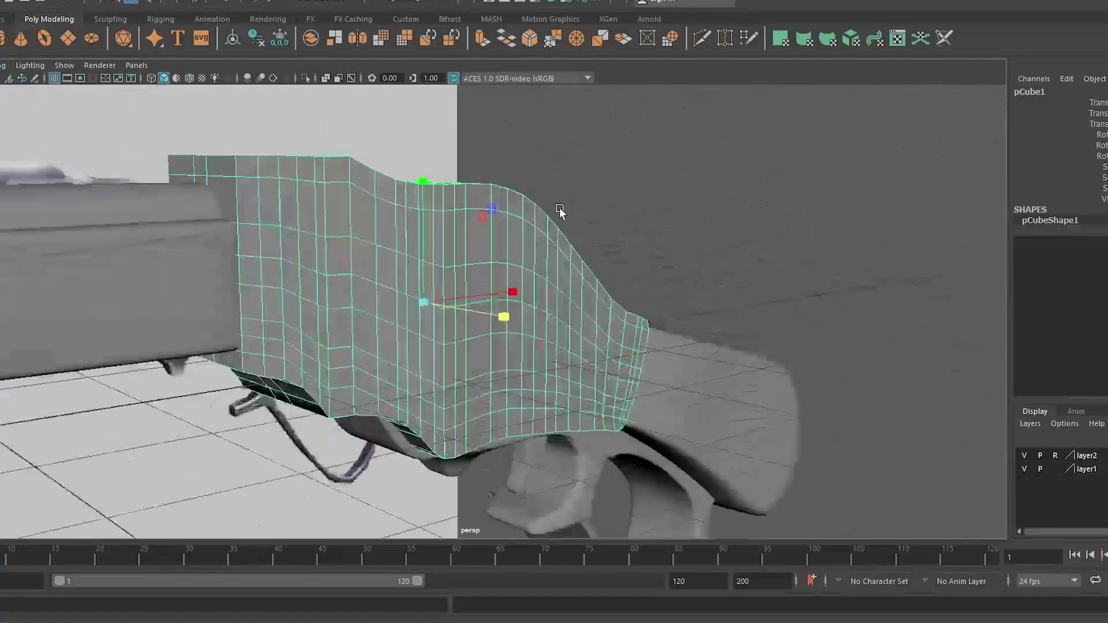
# - Toggle the receiver's smooth preview off and inspect it and other rifle parts from behind
pyautogui.keyDown('alt'); pyautogui.moveTo(559, 207); pyautogui.dragTo(326, 312); pyautogui.keyUp('alt')
pyautogui.scroll(3, 327, 313)
pyautogui.press('1')
pyautogui.moveTo(355, 267)
pyautogui.keyDown('alt'); pyautogui.mouseDown()
pyautogui.moveTo(478, 119)
pyautogui.moveTo(643, 299)
pyautogui.moveTo(504, 336)
pyautogui.moveTo(361, 280)
pyautogui.moveTo(487, 306)
pyautogui.moveTo(349, 355)
pyautogui.moveTo(321, 410)
pyautogui.moveTo(479, 321)
pyautogui.moveTo(429, 272)
pyautogui.moveTo(491, 322)
pyautogui.moveTo(606, 334)
pyautogui.moveTo(413, 323)
pyautogui.moveTo(348, 289)
pyautogui.moveTo(482, 437)
pyautogui.moveTo(558, 455)
pyautogui.moveTo(366, 445)
pyautogui.moveTo(576, 494)
pyautogui.moveTo(507, 225)
pyautogui.moveTo(359, 403)
pyautogui.moveTo(412, 337)
pyautogui.mouseUp(); pyautogui.keyUp('alt')
pyautogui.click(491, 309)
pyautogui.scroll(3, 503, 309)
pyautogui.click(479, 320)
pyautogui.click(606, 334)
pyautogui.click(559, 455)
pyautogui.click(366, 446)
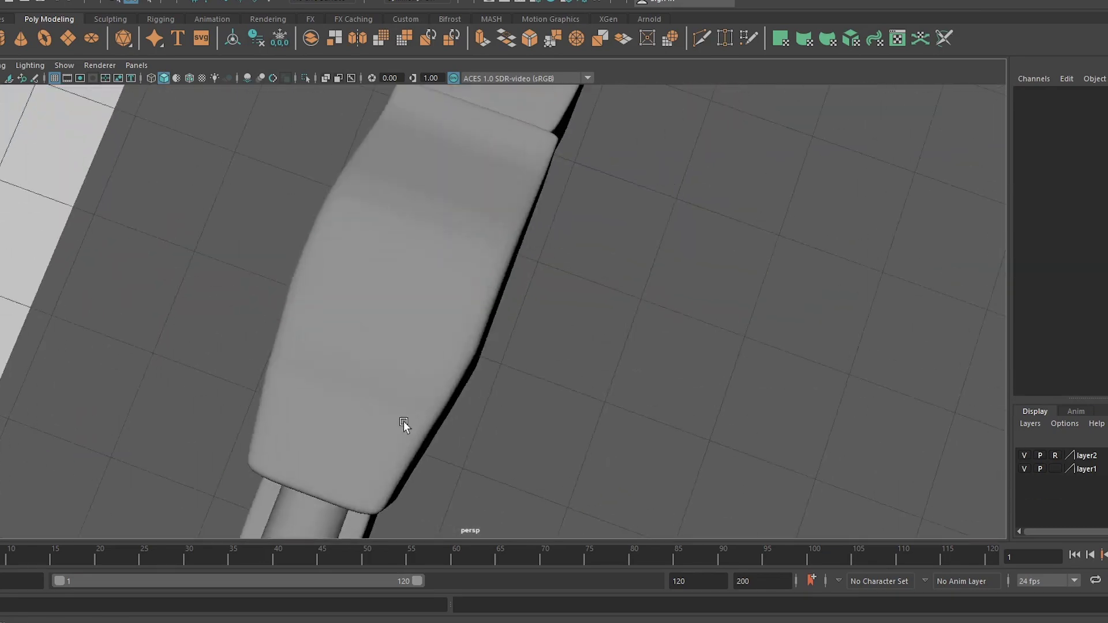
# - In face mode, select the receiver's side faces from the top view
pyautogui.rightClick(399, 275)
pyautogui.click(398, 312)
pyautogui.click(344, 261)
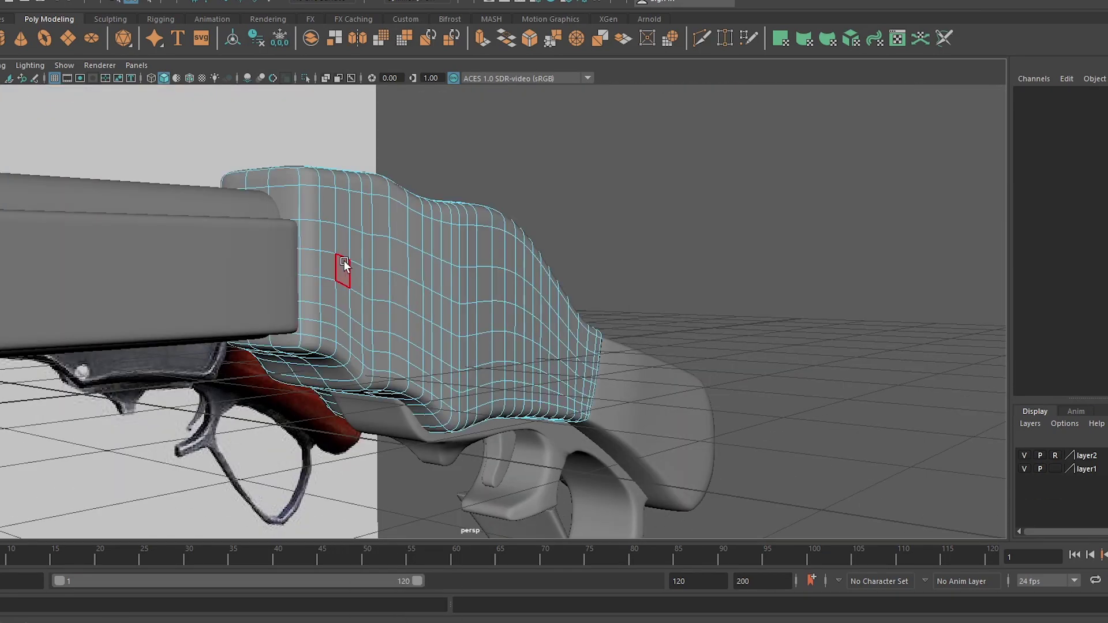
pyautogui.press('space')
pyautogui.moveTo(349, 306); pyautogui.dragTo(439, 309)
pyautogui.scroll(-5, 475, 312)
pyautogui.moveTo(717, 400); pyautogui.dragTo(526, 268)
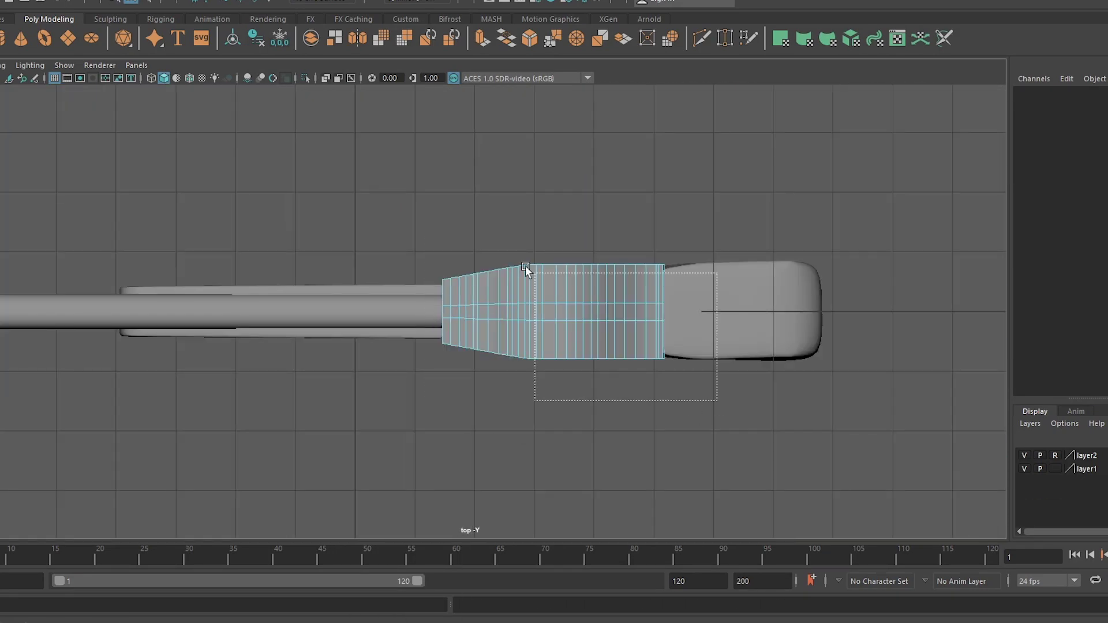
pyautogui.press('space')
# - Extrude the side faces twice, scaling the first inward to form the panel rim
pyautogui.hotkey('ctrl', 'e')
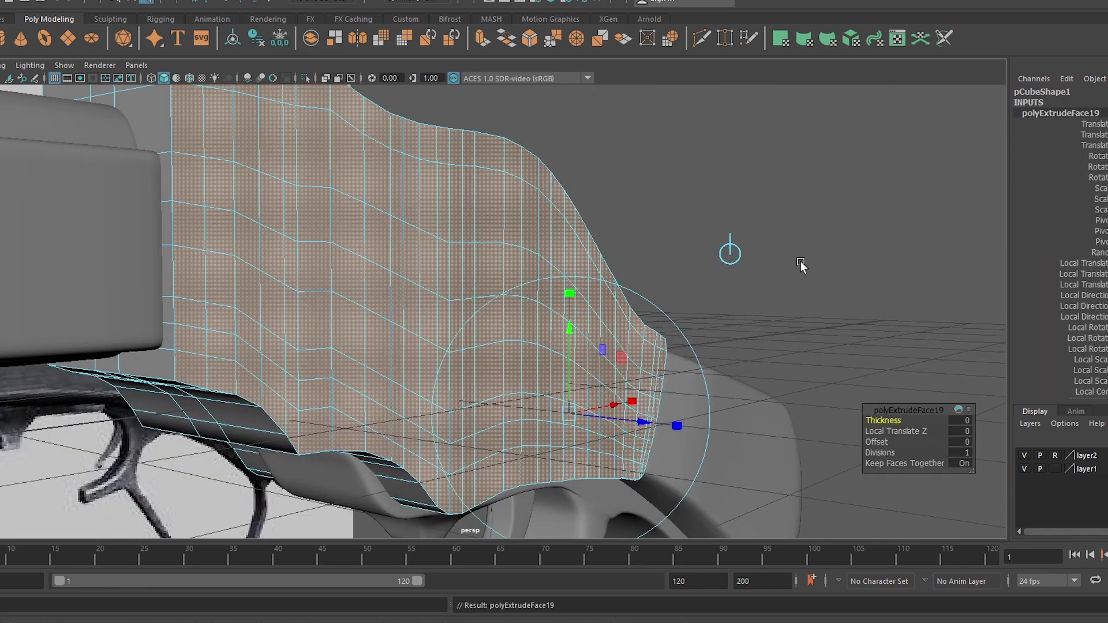
pyautogui.moveTo(503, 348)
pyautogui.keyDown('alt'); pyautogui.mouseDown()
pyautogui.moveTo(368, 278)
pyautogui.moveTo(375, 305)
pyautogui.moveTo(317, 277)
pyautogui.moveTo(473, 307)
pyautogui.moveTo(440, 308)
pyautogui.mouseUp(); pyautogui.keyUp('alt')
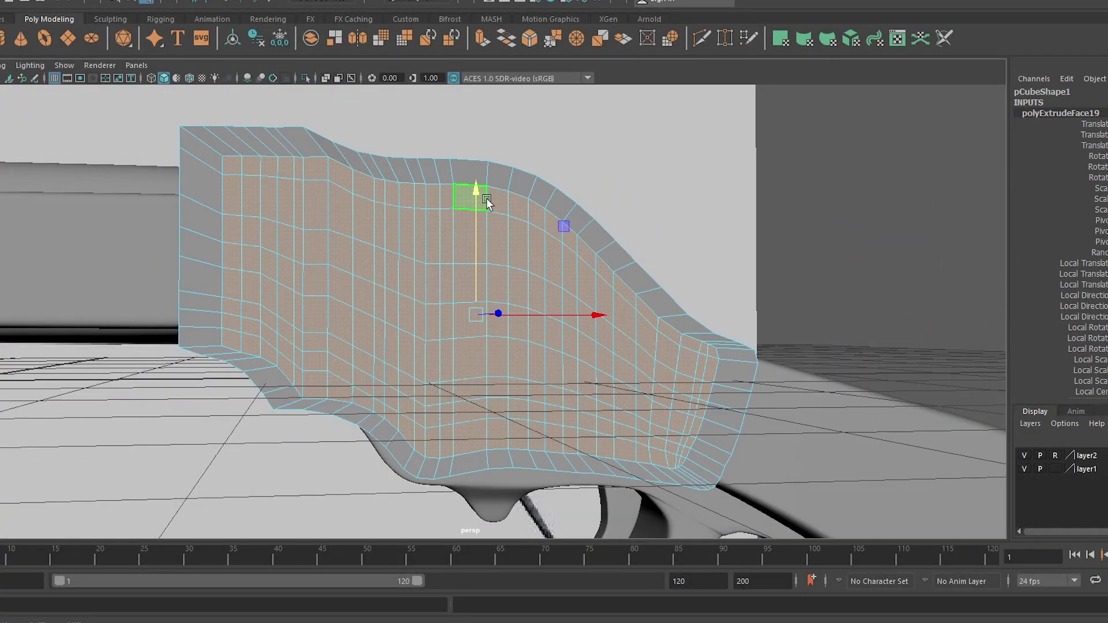
pyautogui.moveTo(486, 202)
pyautogui.keyDown('alt'); pyautogui.mouseDown()
pyautogui.moveTo(573, 277)
pyautogui.moveTo(635, 300)
pyautogui.mouseUp(); pyautogui.keyUp('alt')
pyautogui.hotkey('ctrl', 'e')
pyautogui.scroll(5, 733, 316)
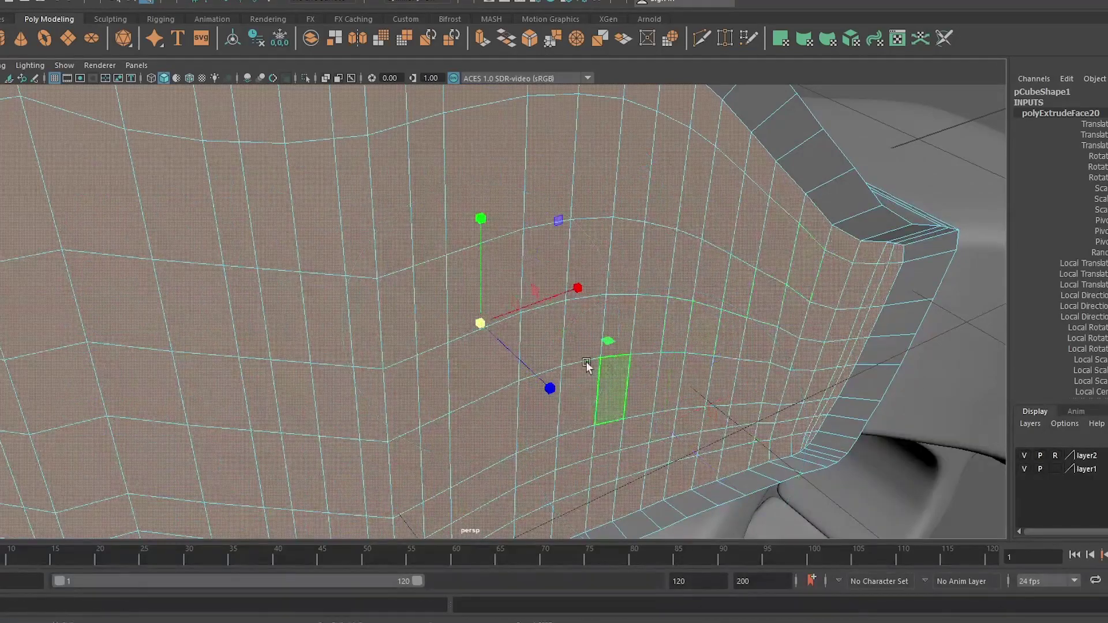
pyautogui.hotkey('ctrl', 'z')
pyautogui.moveTo(586, 365)
pyautogui.keyDown('alt'); pyautogui.mouseDown()
pyautogui.moveTo(465, 322)
pyautogui.moveTo(450, 304)
pyautogui.moveTo(573, 374)
pyautogui.moveTo(564, 371)
pyautogui.moveTo(583, 358)
pyautogui.moveTo(593, 322)
pyautogui.moveTo(497, 323)
pyautogui.moveTo(336, 281)
pyautogui.moveTo(440, 329)
pyautogui.moveTo(421, 346)
pyautogui.moveTo(589, 354)
pyautogui.moveTo(603, 339)
pyautogui.moveTo(421, 254)
pyautogui.moveTo(545, 416)
pyautogui.moveTo(201, 391)
pyautogui.moveTo(450, 232)
pyautogui.moveTo(619, 268)
pyautogui.moveTo(376, 300)
pyautogui.moveTo(289, 248)
pyautogui.moveTo(468, 279)
pyautogui.mouseUp(); pyautogui.keyUp('alt')
# - Return pCube1 to object mode and show it with smooth preview (3), revealing the rimmed panel
pyautogui.click(341, 231)
pyautogui.moveTo(489, 248); pyautogui.dragTo(549, 223, button='right')
pyautogui.moveTo(916, 178)
pyautogui.keyDown('alt'); pyautogui.mouseDown()
pyautogui.moveTo(625, 345)
pyautogui.moveTo(645, 309)
pyautogui.moveTo(662, 321)
pyautogui.moveTo(539, 253)
pyautogui.moveTo(531, 304)
pyautogui.moveTo(313, 290)
pyautogui.moveTo(322, 133)
pyautogui.mouseUp(); pyautogui.keyUp('alt')
pyautogui.hotkey('ctrl', 'z')
pyautogui.hotkey('ctrl', 'z')
pyautogui.click(502, 255)
pyautogui.press('3')
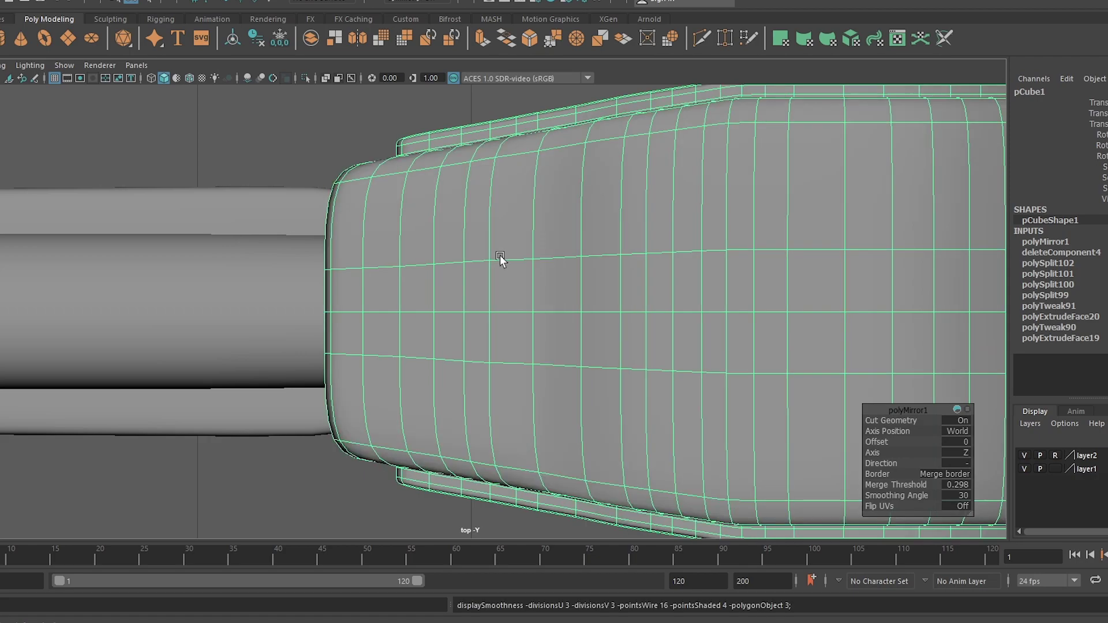
pyautogui.moveTo(500, 258)
pyautogui.keyDown('alt'); pyautogui.mouseDown()
pyautogui.moveTo(523, 231)
pyautogui.moveTo(532, 241)
pyautogui.moveTo(346, 257)
pyautogui.moveTo(466, 305)
pyautogui.moveTo(289, 376)
pyautogui.moveTo(335, 389)
pyautogui.moveTo(421, 482)
pyautogui.moveTo(311, 466)
pyautogui.moveTo(191, 421)
pyautogui.moveTo(305, 334)
pyautogui.moveTo(322, 379)
pyautogui.mouseUp(); pyautogui.keyUp('alt')
pyautogui.hotkey('ctrl', 'z')
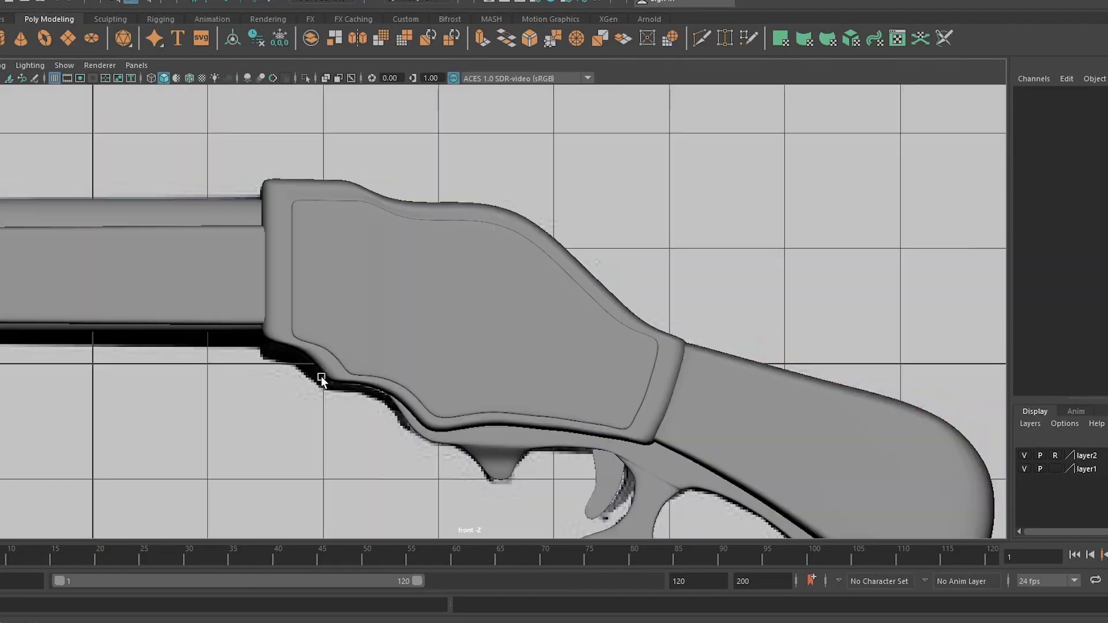
# - Create a polygon cylinder, move it to the receiver and rotate its cap sideways
pyautogui.click(2, 39)
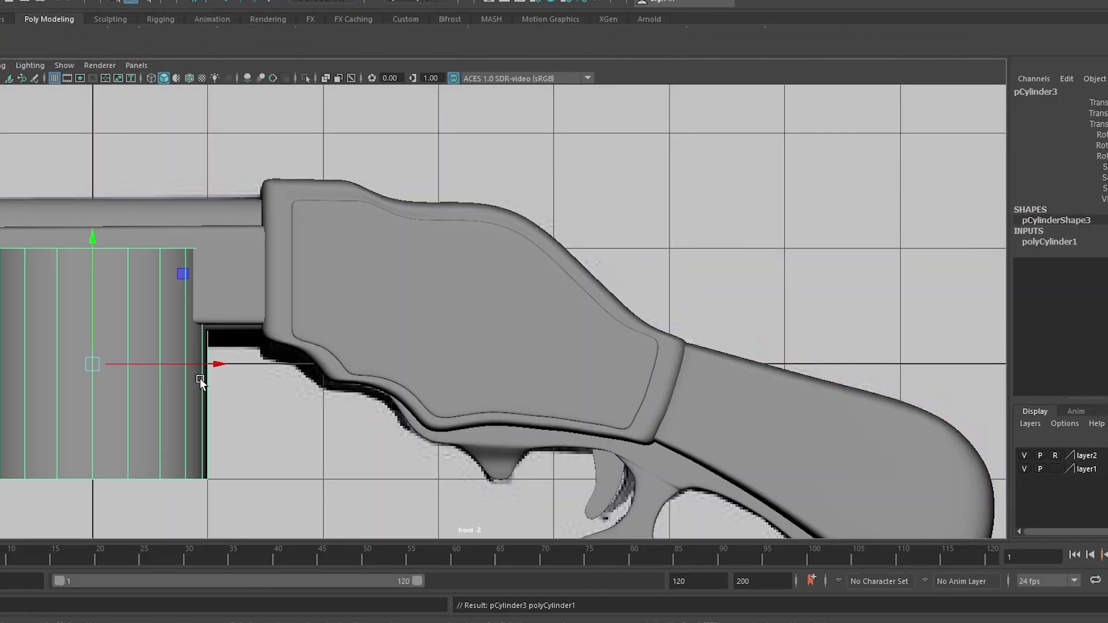
pyautogui.moveTo(200, 381); pyautogui.dragTo(425, 222)
pyautogui.press('e')
pyautogui.moveTo(470, 289); pyautogui.dragTo(423, 366)
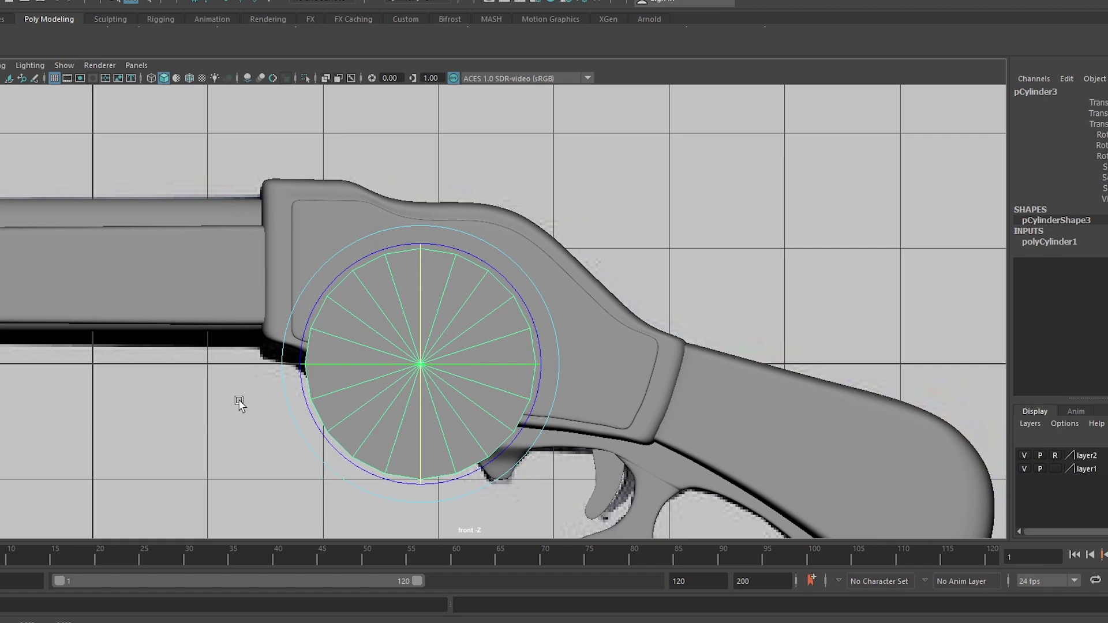
pyautogui.press('f')
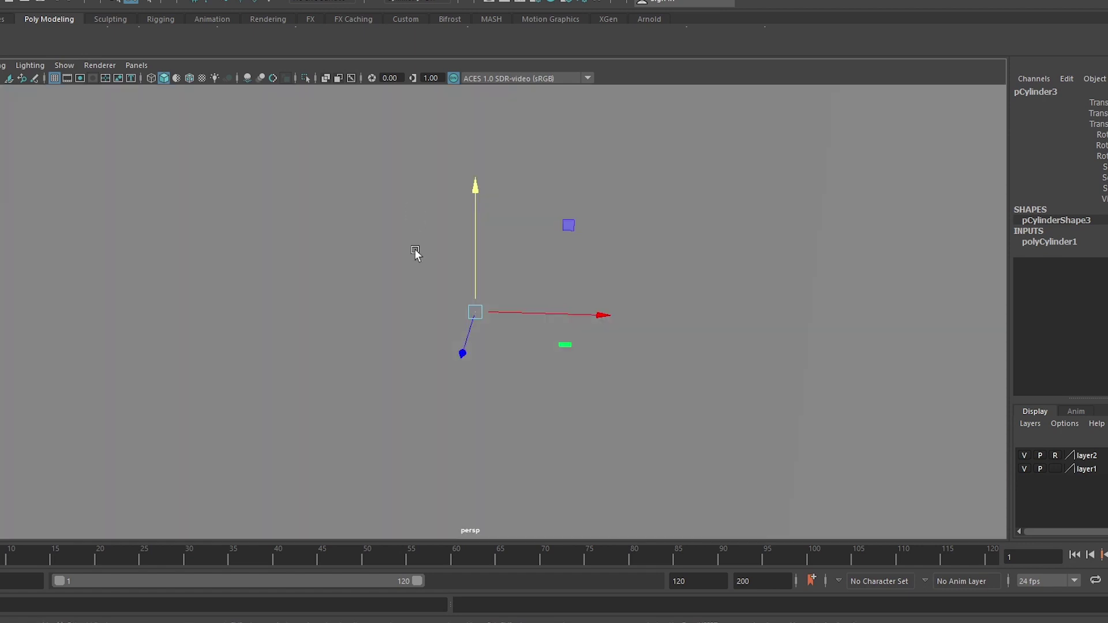
# - Position the cylinder against the receiver's inset side panel
pyautogui.moveTo(414, 248)
pyautogui.keyDown('alt'); pyautogui.mouseDown()
pyautogui.moveTo(465, 391)
pyautogui.moveTo(511, 397)
pyautogui.mouseUp(); pyautogui.keyUp('alt')
pyautogui.scroll(3, 504, 370)
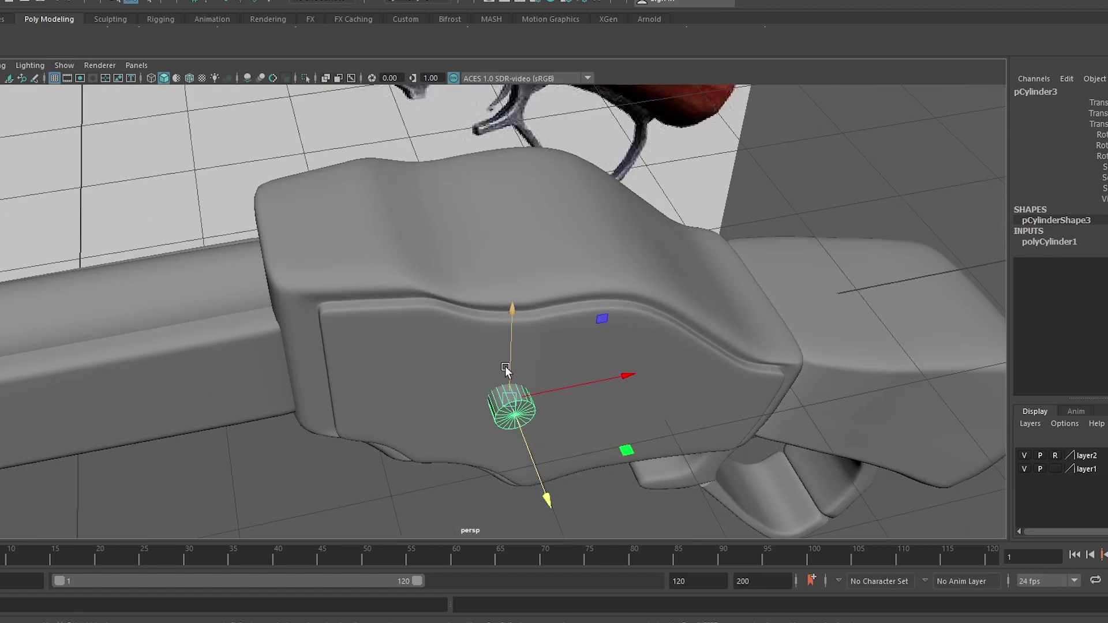
pyautogui.keyDown('alt'); pyautogui.moveTo(504, 365); pyautogui.dragTo(445, 354); pyautogui.keyUp('alt')
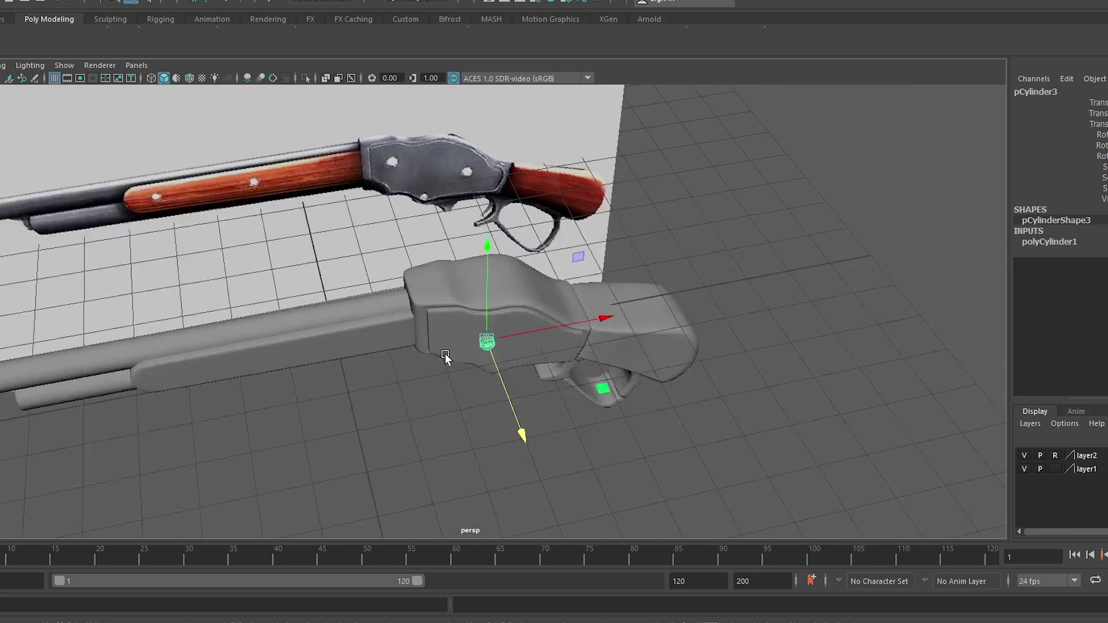
pyautogui.scroll(3, 445, 353)
pyautogui.moveTo(611, 456); pyautogui.dragTo(625, 473)
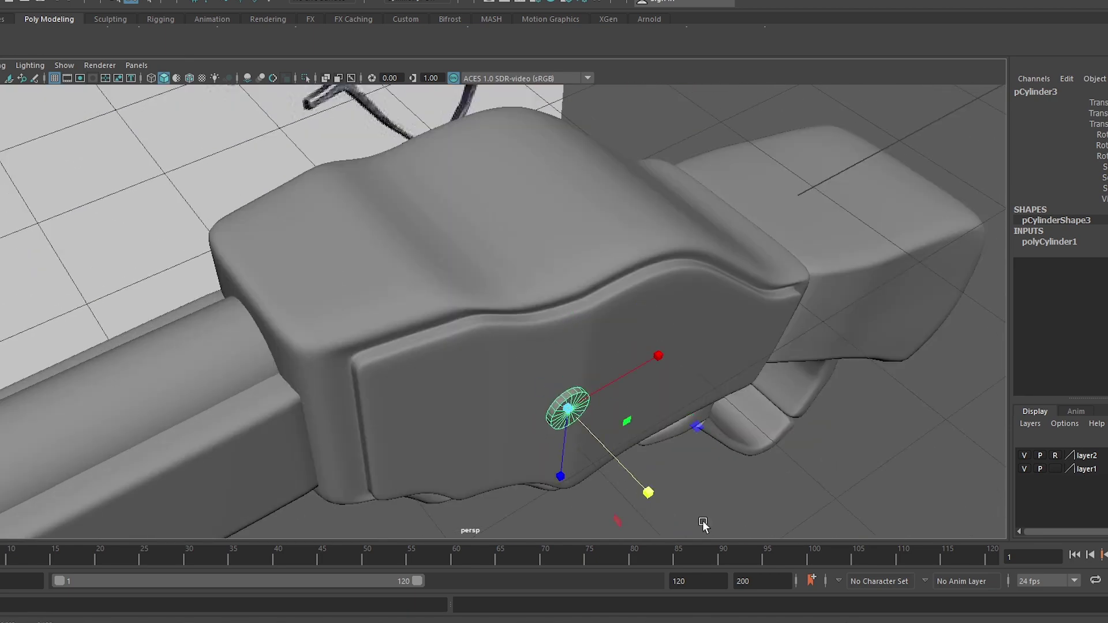
pyautogui.moveTo(703, 524)
pyautogui.keyDown('alt'); pyautogui.mouseDown()
pyautogui.moveTo(636, 467)
pyautogui.moveTo(497, 400)
pyautogui.mouseUp(); pyautogui.keyUp('alt')
pyautogui.scroll(3, 477, 358)
pyautogui.keyDown('alt'); pyautogui.moveTo(477, 358); pyautogui.dragTo(527, 371); pyautogui.keyUp('alt')
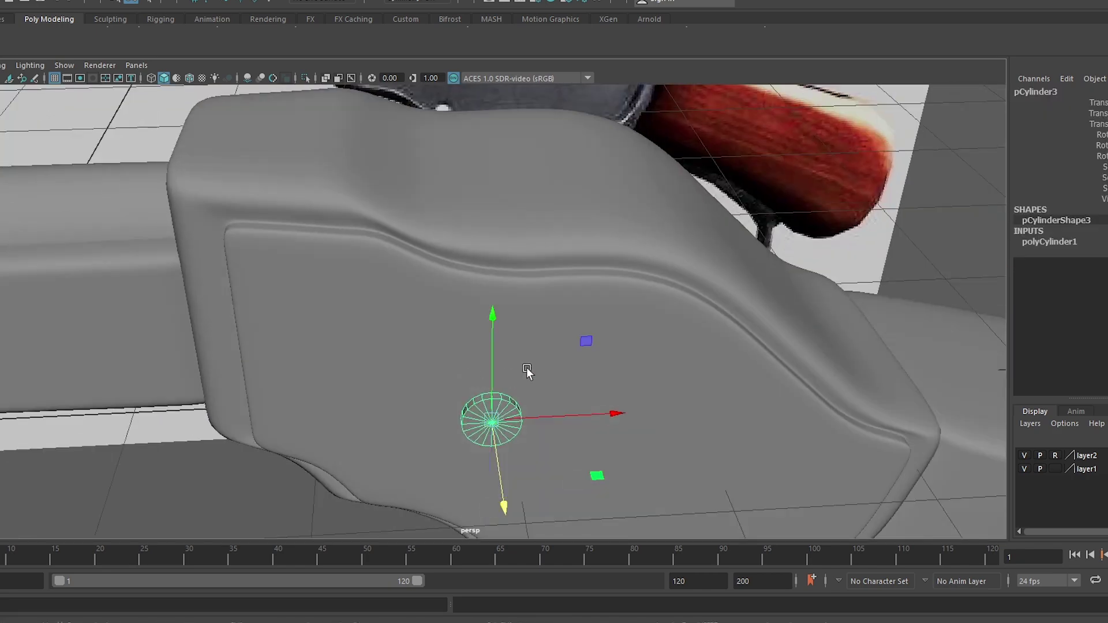
pyautogui.moveTo(566, 416); pyautogui.dragTo(563, 423)
# - Extrude the cylinder's cap face to shape the pin
pyautogui.keyDown('alt'); pyautogui.moveTo(294, 300); pyautogui.dragTo(404, 358); pyautogui.keyUp('alt')
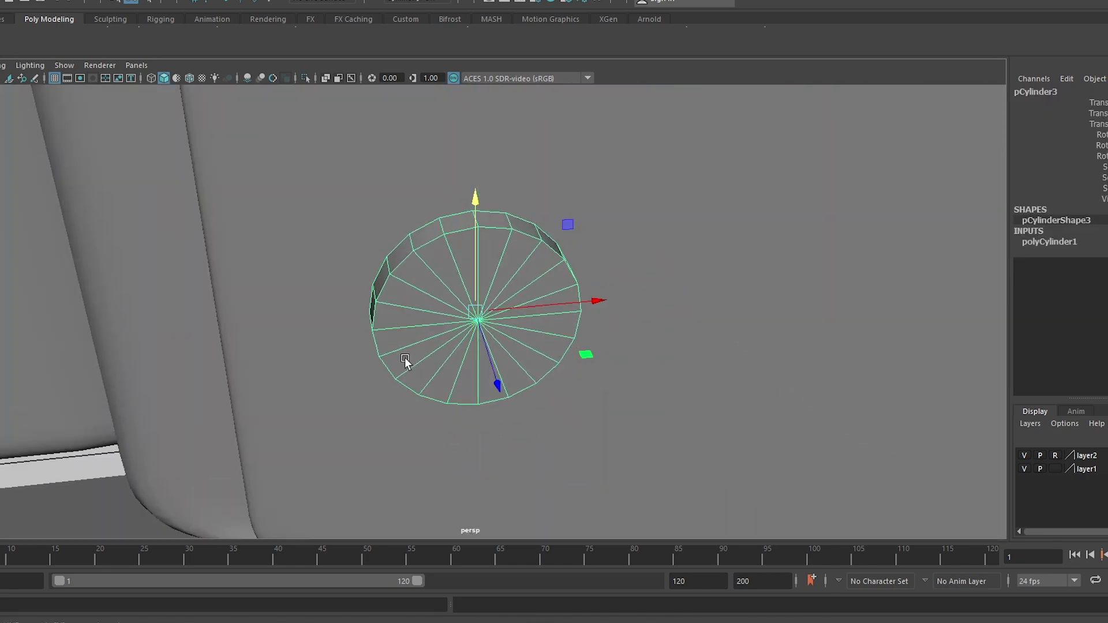
pyautogui.scroll(-5, 356, 224)
pyautogui.keyDown('alt'); pyautogui.moveTo(470, 218); pyautogui.dragTo(489, 319); pyautogui.keyUp('alt')
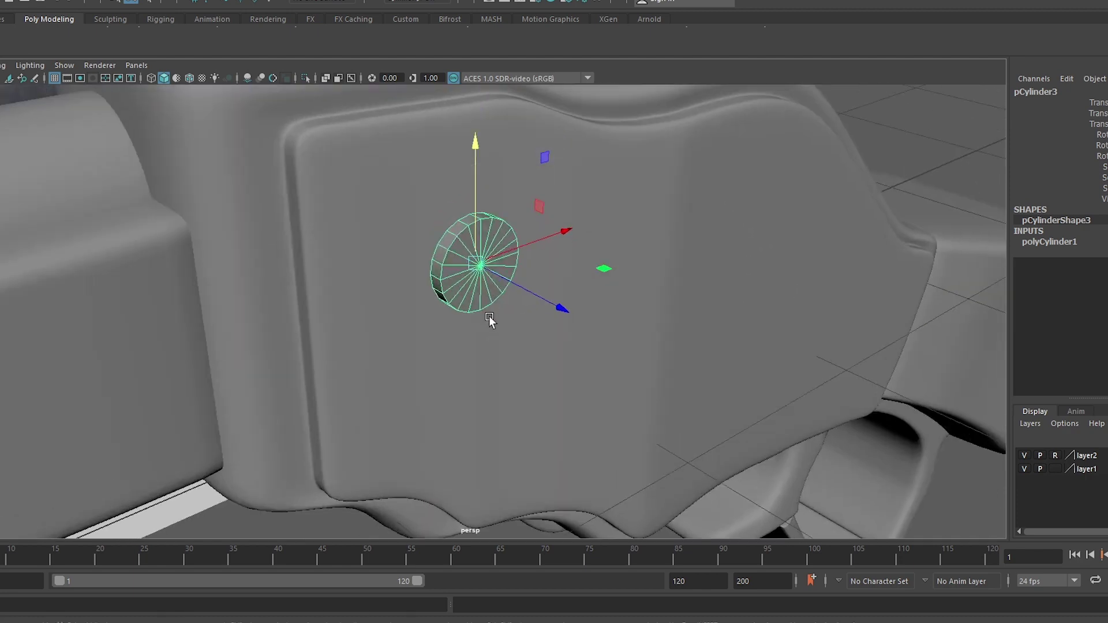
pyautogui.press('space')
pyautogui.moveTo(488, 282); pyautogui.dragTo(376, 255)
pyautogui.scroll(3, 439, 272)
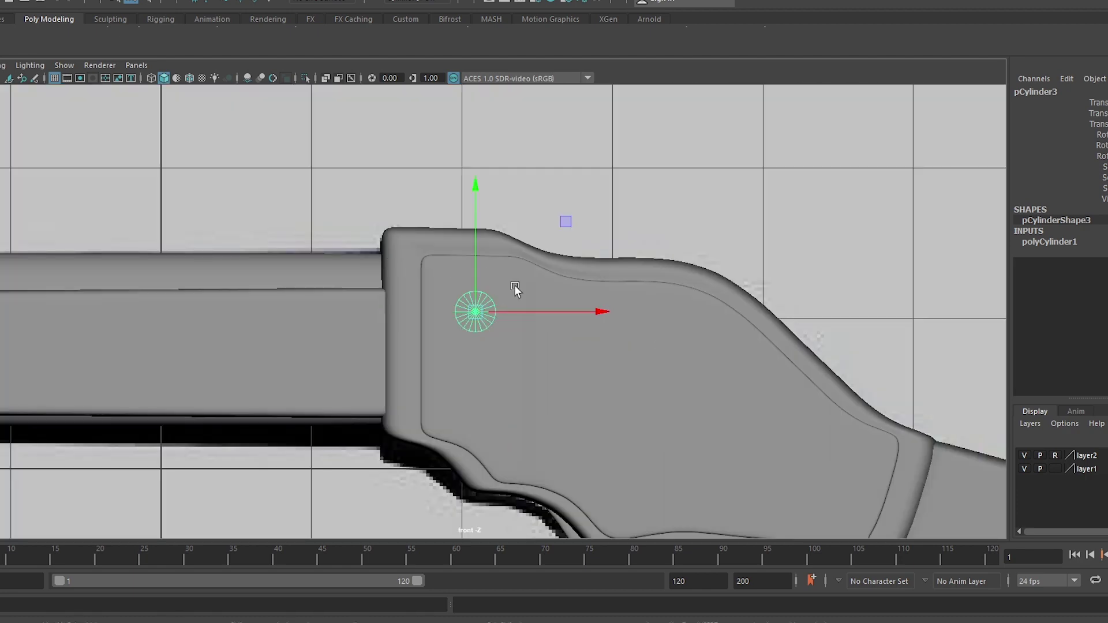
pyautogui.scroll(3, 514, 286)
pyautogui.moveTo(538, 312)
pyautogui.keyDown('alt'); pyautogui.mouseDown()
pyautogui.moveTo(471, 300)
pyautogui.moveTo(495, 327)
pyautogui.moveTo(482, 281)
pyautogui.moveTo(483, 318)
pyautogui.moveTo(493, 309)
pyautogui.moveTo(560, 356)
pyautogui.moveTo(392, 303)
pyautogui.moveTo(755, 292)
pyautogui.mouseUp(); pyautogui.keyUp('alt')
pyautogui.hotkey('ctrl', 'e')
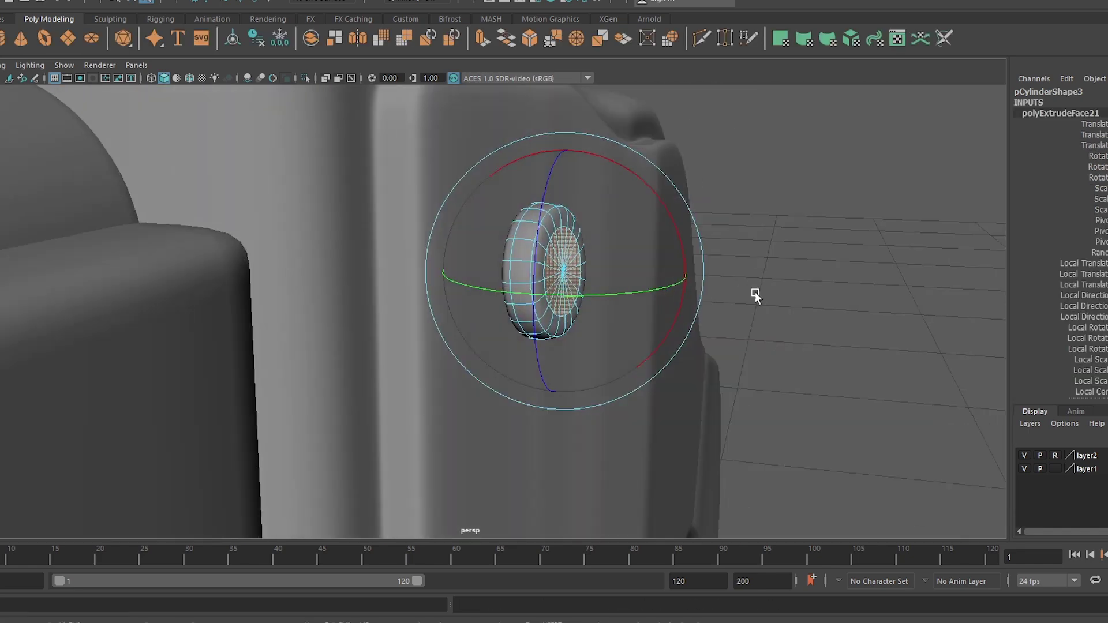
pyautogui.press('f')
# - Move the pin flush against the receiver side, checking it in side and front views
pyautogui.press('F8')
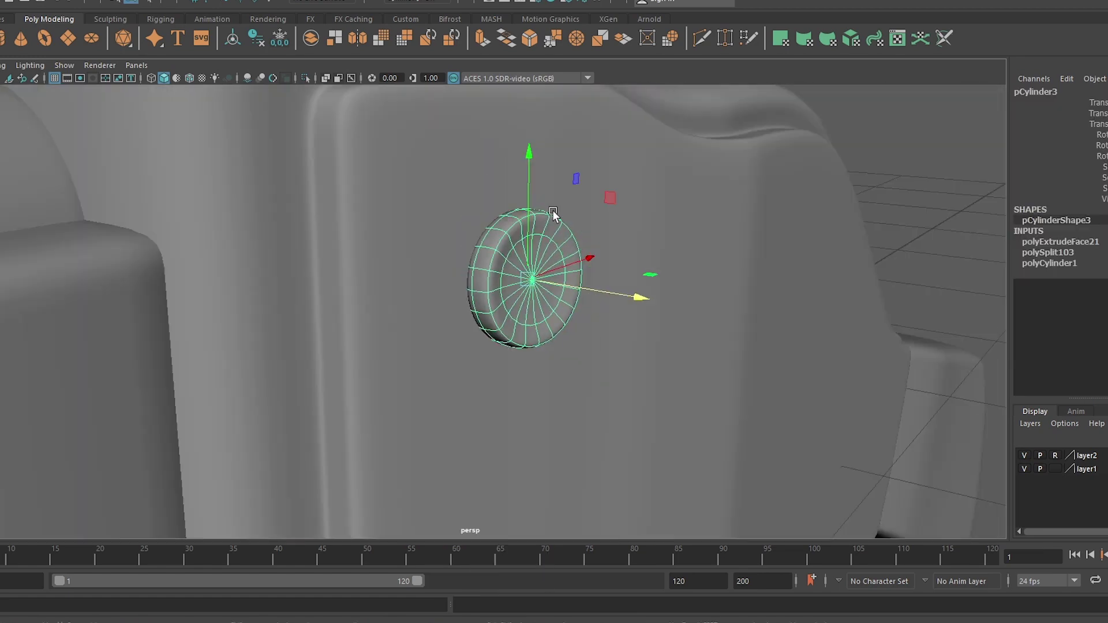
pyautogui.press('space')
pyautogui.press('f')
pyautogui.press('e')
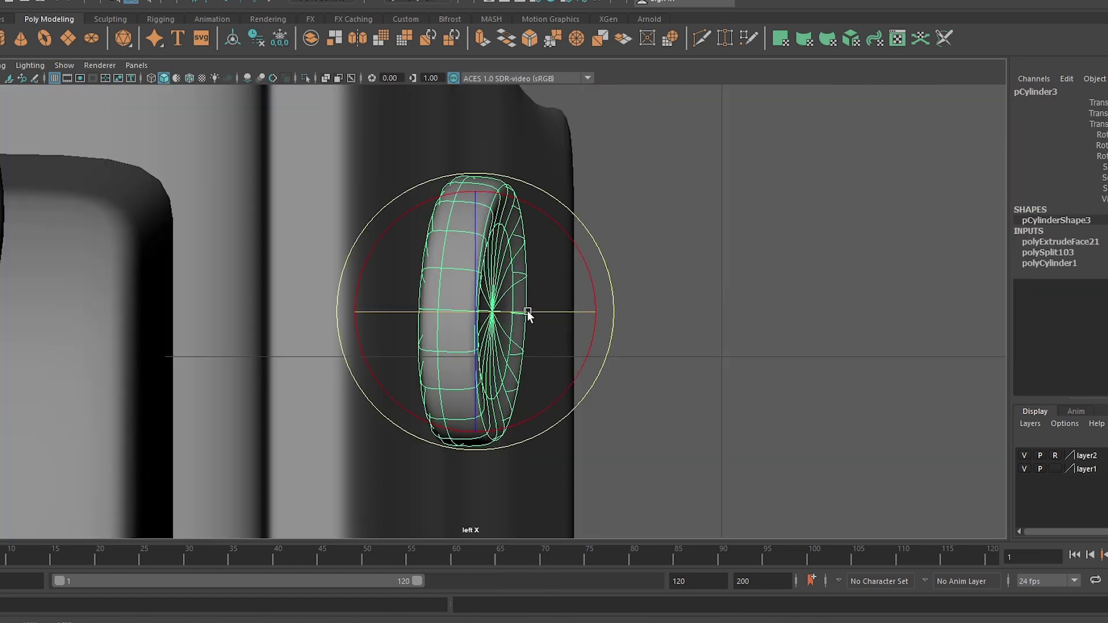
pyautogui.moveTo(597, 312)
pyautogui.mouseDown()
pyautogui.moveTo(545, 309)
pyautogui.moveTo(563, 312)
pyautogui.mouseUp()
pyautogui.press('w')
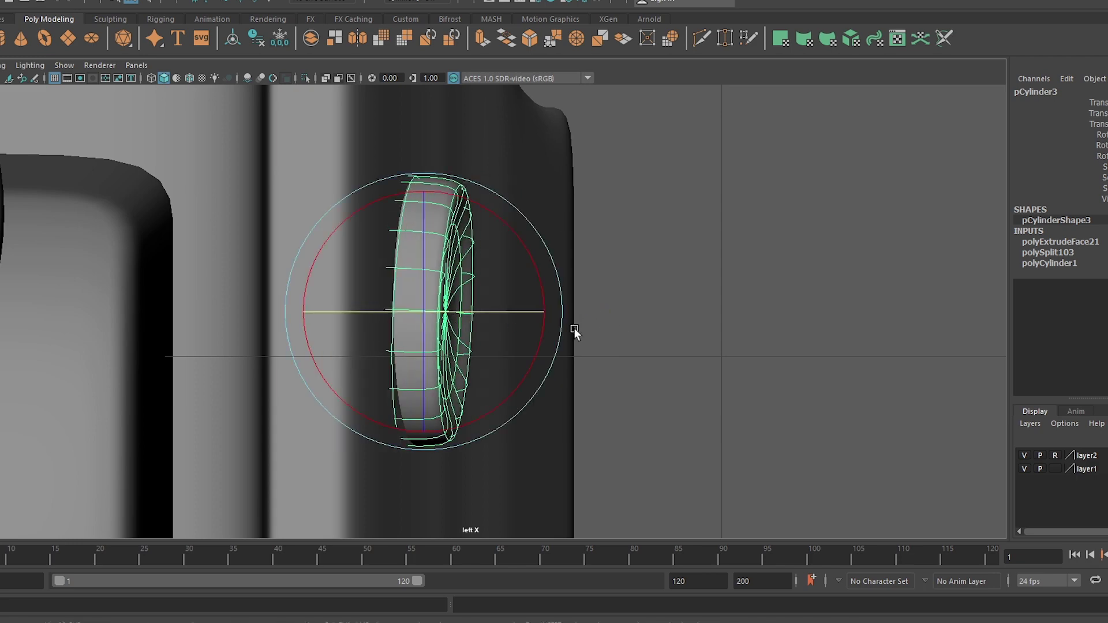
pyautogui.press('space')
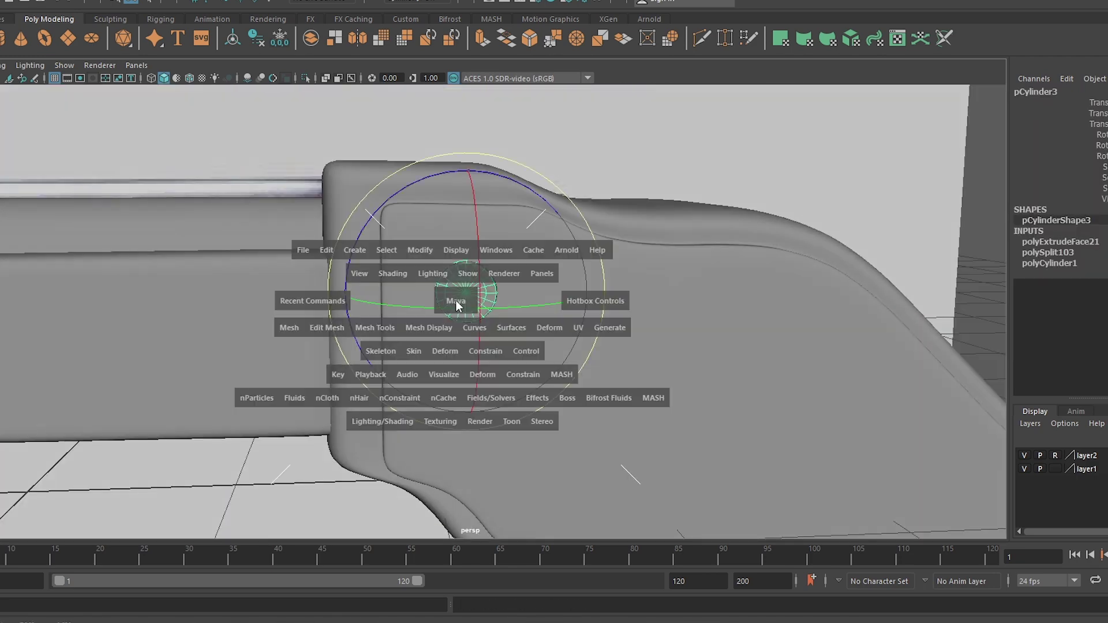
pyautogui.moveTo(456, 306); pyautogui.dragTo(548, 329)
pyautogui.scroll(5, 474, 321)
pyautogui.scroll(2, 475, 318)
# - Duplicate the pin with Ctrl+D
pyautogui.press('e')
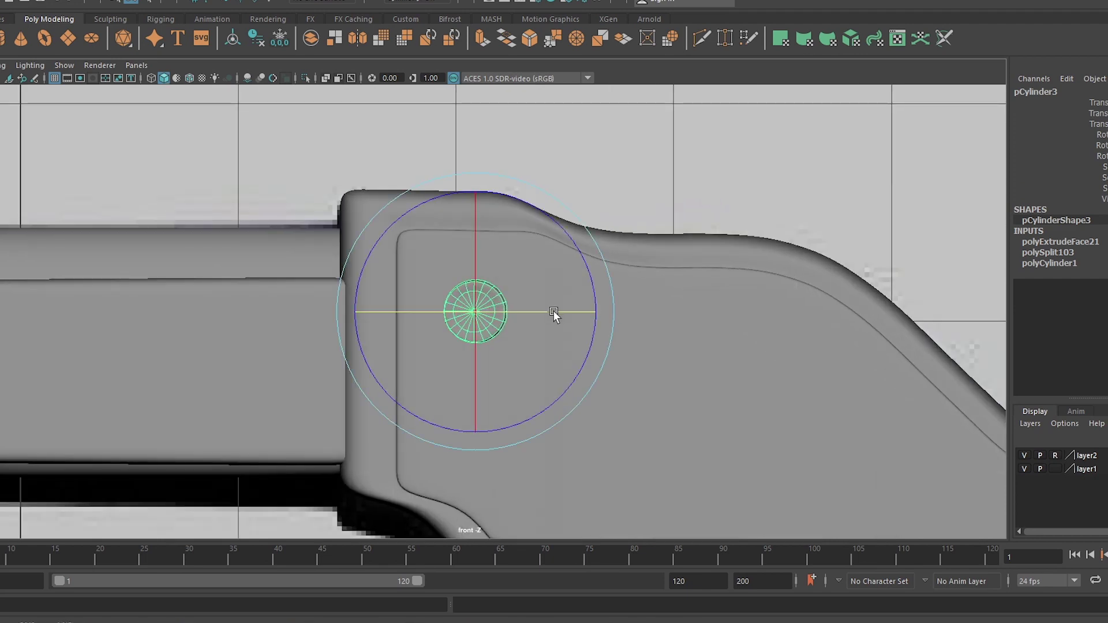
pyautogui.hotkey('ctrl', 'd')
pyautogui.scroll(-5, 630, 268)
pyautogui.press('w')
pyautogui.press('space')
# - Inspect the pin copy on the receiver from side and front angles
pyautogui.click(654, 324)
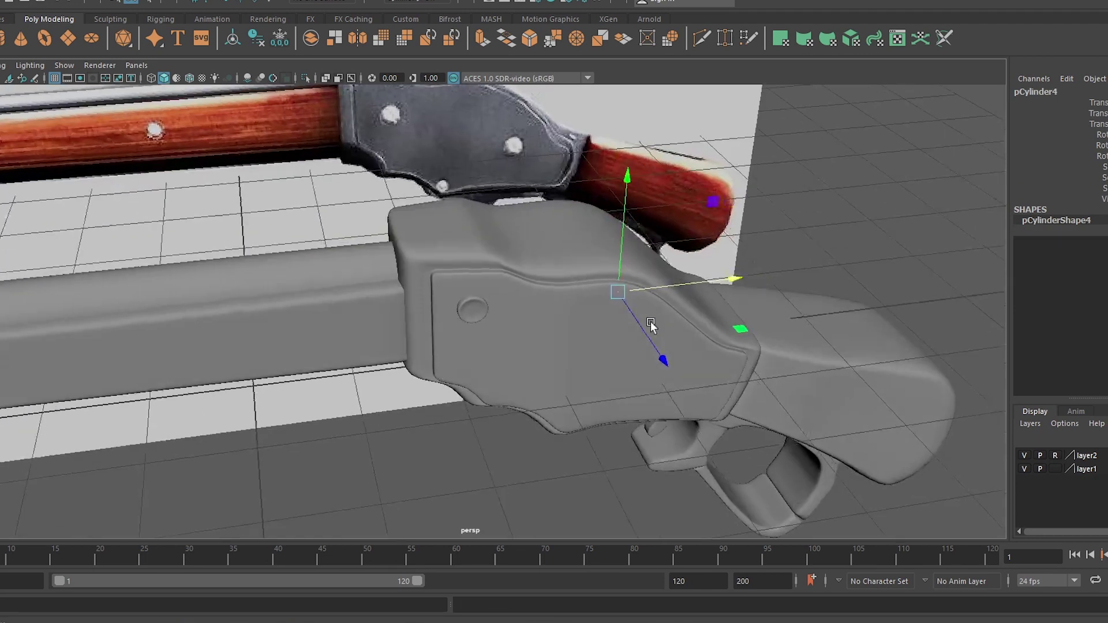
pyautogui.scroll(2, 650, 321)
pyautogui.moveTo(644, 303)
pyautogui.keyDown('alt'); pyautogui.mouseDown()
pyautogui.moveTo(630, 248)
pyautogui.moveTo(596, 220)
pyautogui.mouseUp(); pyautogui.keyUp('alt')
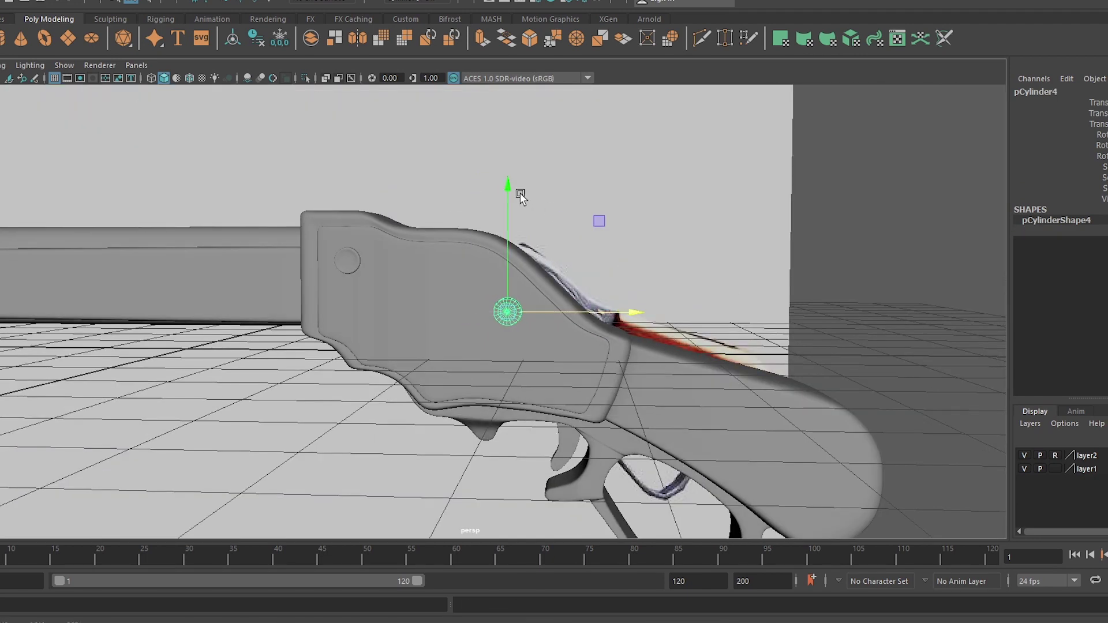
pyautogui.scroll(3, 564, 223)
pyautogui.scroll(-2, 565, 222)
pyautogui.moveTo(494, 223)
pyautogui.keyDown('alt'); pyautogui.mouseDown()
pyautogui.moveTo(515, 292)
pyautogui.moveTo(407, 344)
pyautogui.moveTo(754, 349)
pyautogui.moveTo(685, 371)
pyautogui.mouseUp(); pyautogui.keyUp('alt')
pyautogui.press('e')
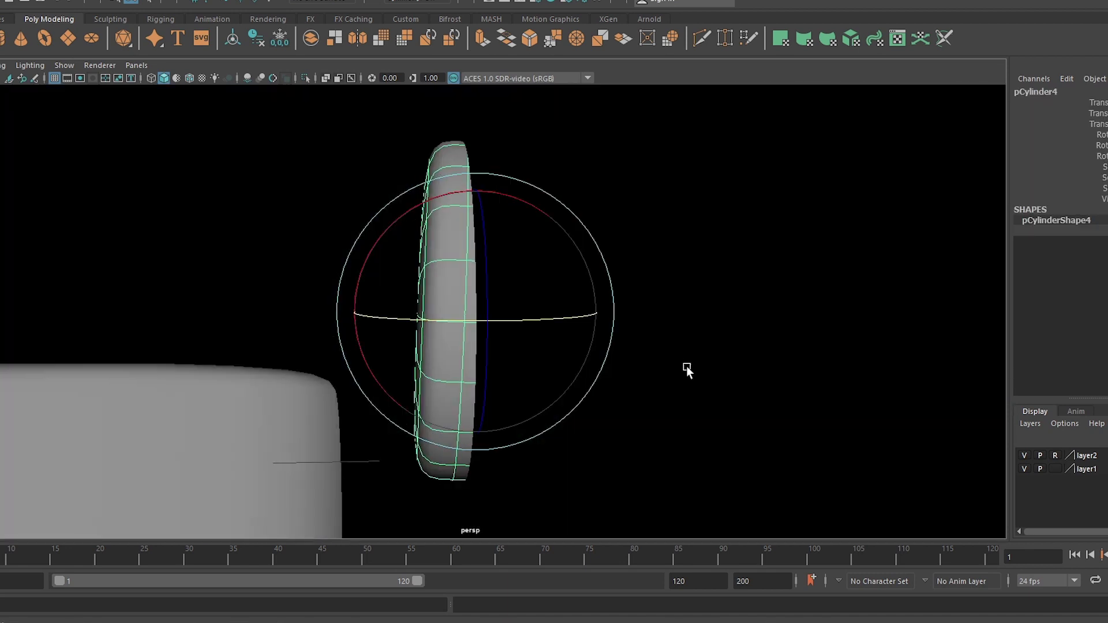
pyautogui.keyDown('ctrl'); pyautogui.click(612, 355); pyautogui.keyUp('ctrl')
pyautogui.moveTo(601, 363)
pyautogui.keyDown('alt'); pyautogui.mouseDown()
pyautogui.moveTo(598, 268)
pyautogui.moveTo(527, 338)
pyautogui.moveTo(468, 345)
pyautogui.mouseUp(); pyautogui.keyUp('alt')
# - Duplicate the pin again and move the new copy lower on the panel
pyautogui.hotkey('ctrl', 'd')
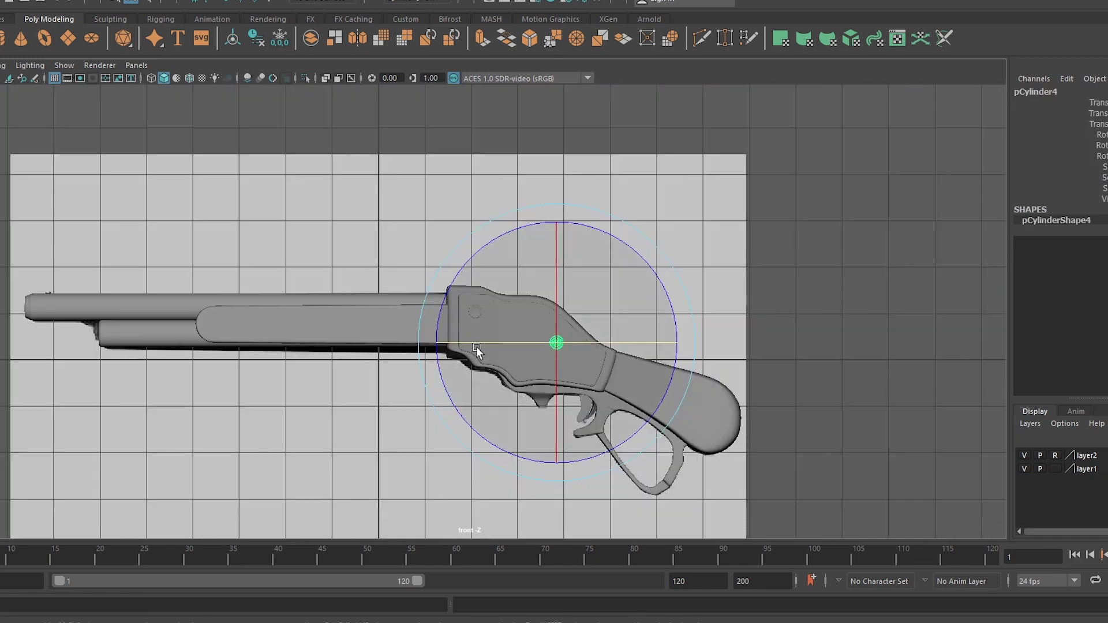
pyautogui.press('w')
pyautogui.scroll(3, 574, 374)
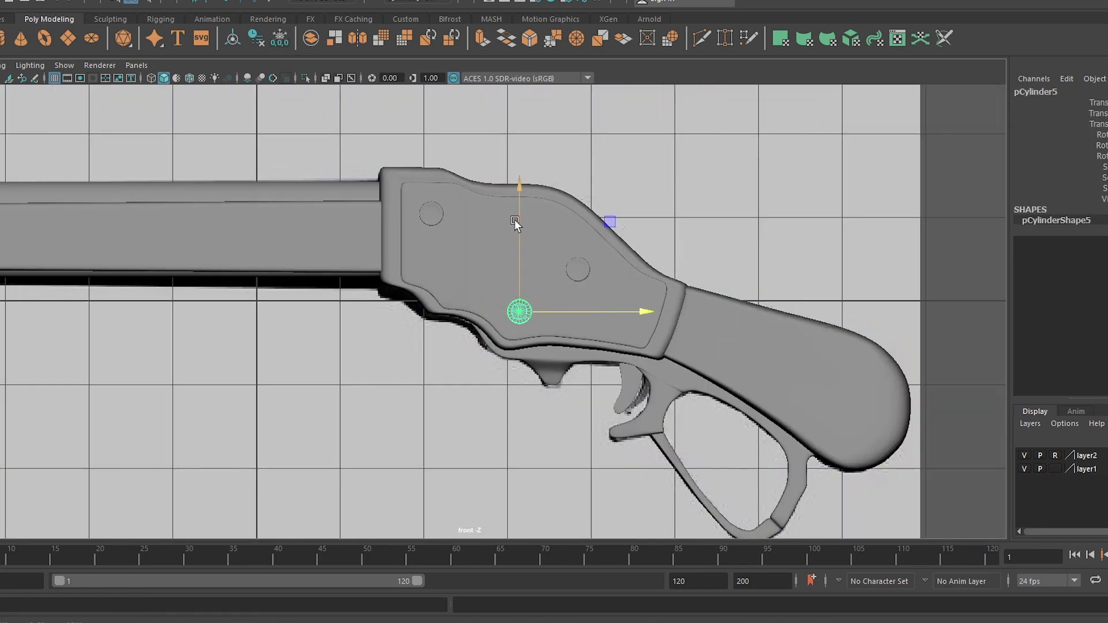
pyautogui.press('f')
pyautogui.moveTo(561, 299); pyautogui.dragTo(428, 240, button='middle')
pyautogui.press('f')
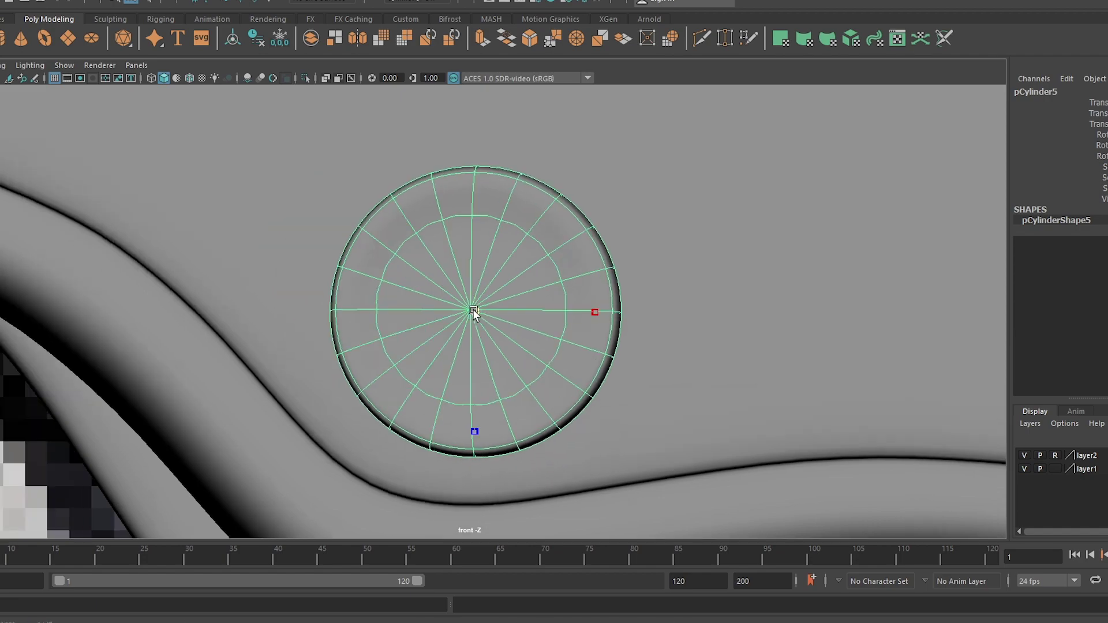
pyautogui.scroll(-3, 473, 311)
pyautogui.press('f')
pyautogui.moveTo(431, 348)
pyautogui.keyDown('alt'); pyautogui.mouseDown()
pyautogui.moveTo(587, 352)
pyautogui.moveTo(468, 215)
pyautogui.mouseUp(); pyautogui.keyUp('alt')
pyautogui.click(469, 214)
# - Reselect the receiver pin pCylinder3, checking it in top and perspective views
pyautogui.press('f')
pyautogui.keyDown('alt'); pyautogui.moveTo(676, 188); pyautogui.dragTo(618, 236); pyautogui.keyUp('alt')
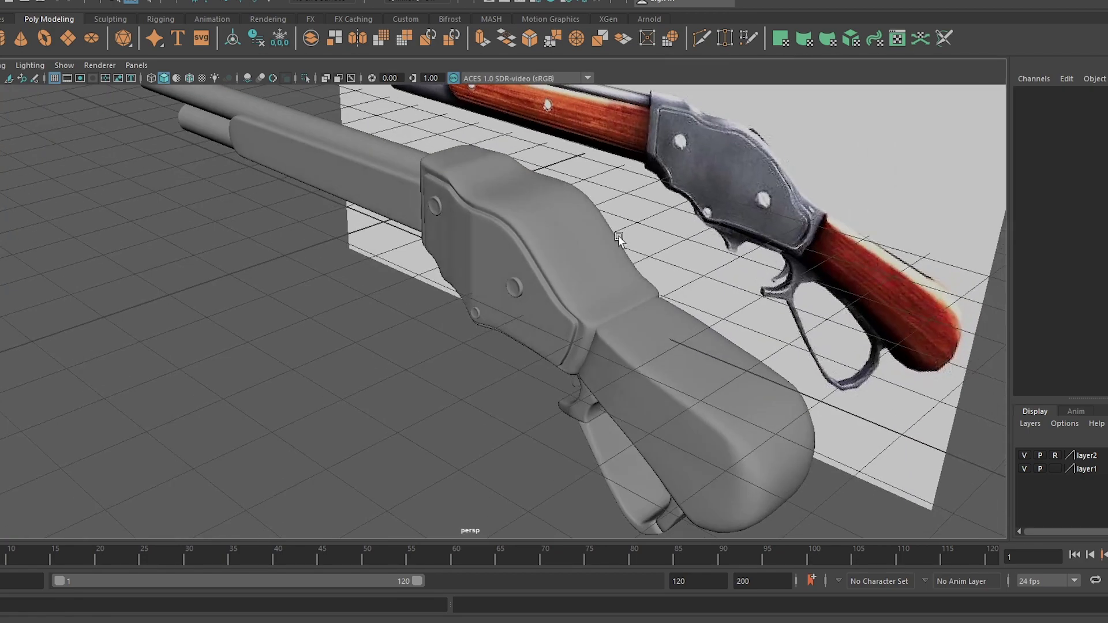
pyautogui.scroll(5, 619, 235)
pyautogui.keyDown('alt'); pyautogui.moveTo(477, 306); pyautogui.dragTo(602, 162); pyautogui.keyUp('alt')
pyautogui.click(603, 162)
pyautogui.press('space')
pyautogui.click(324, 146)
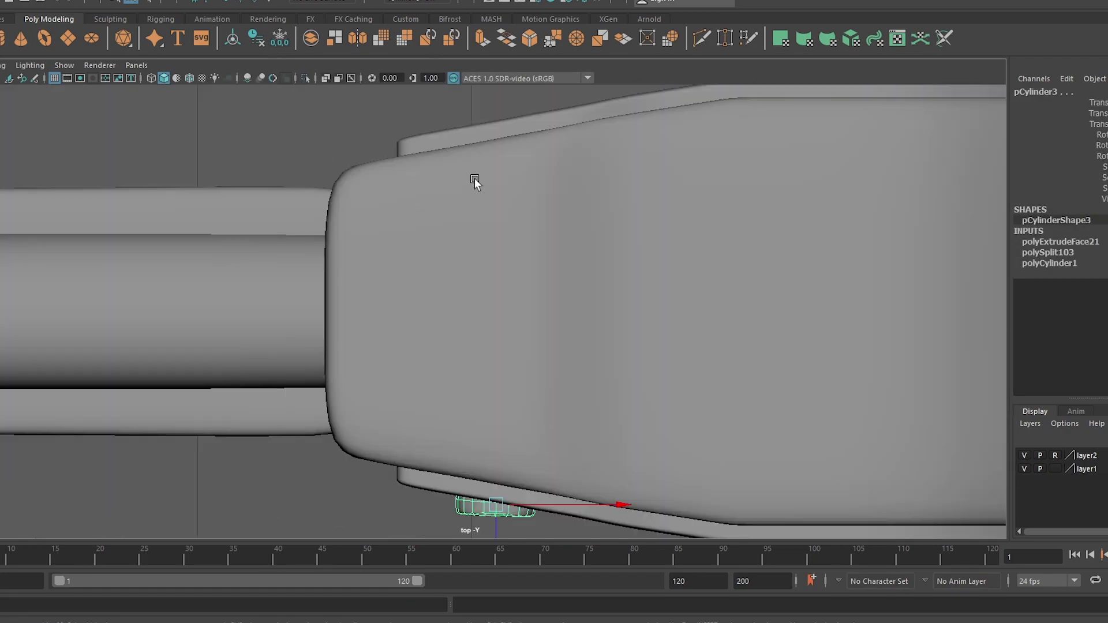
pyautogui.scroll(-5, 474, 180)
pyautogui.press('space')
pyautogui.click(438, 150)
pyautogui.moveTo(44, 280)
pyautogui.keyDown('alt'); pyautogui.mouseDown()
pyautogui.moveTo(665, 334)
pyautogui.moveTo(391, 210)
pyautogui.moveTo(484, 265)
pyautogui.moveTo(496, 248)
pyautogui.mouseUp(); pyautogui.keyUp('alt')
pyautogui.click(391, 210)
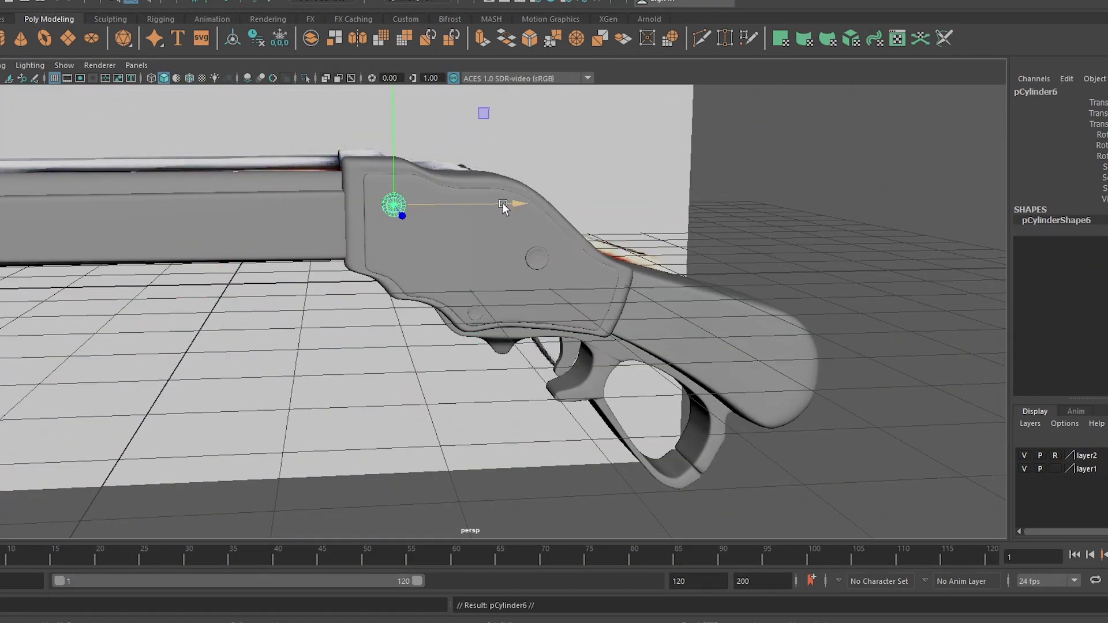
# - Switch to the top view and frame the two duplicated pins
pyautogui.press('space')
pyautogui.keyDown('alt'); pyautogui.moveTo(337, 217); pyautogui.dragTo(384, 239); pyautogui.keyUp('alt')
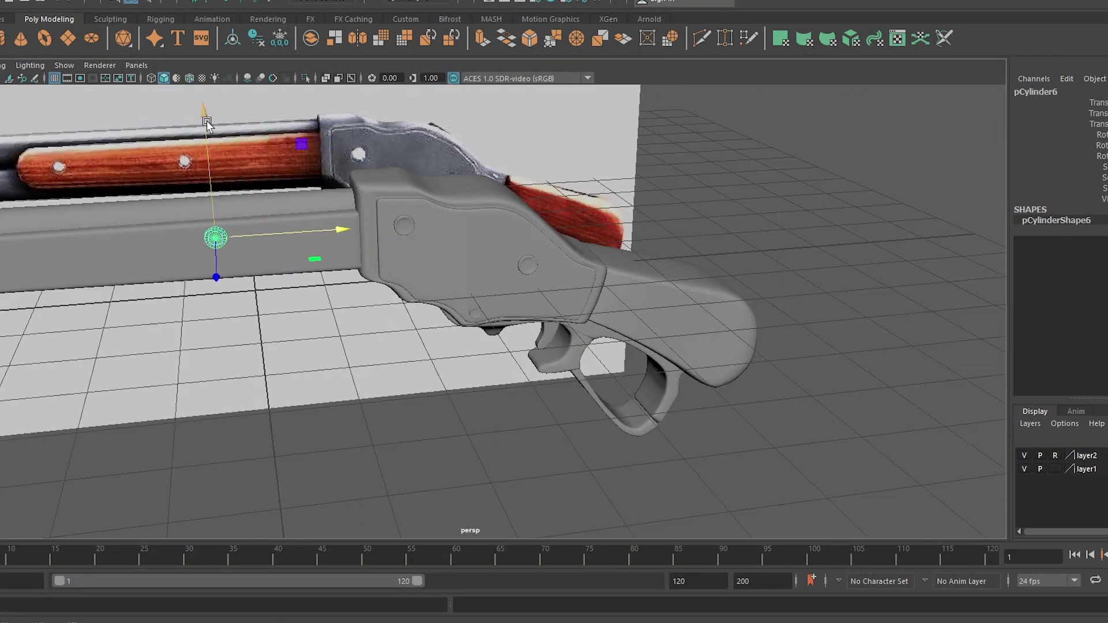
pyautogui.press('space')
pyautogui.moveTo(202, 134); pyautogui.dragTo(501, 244)
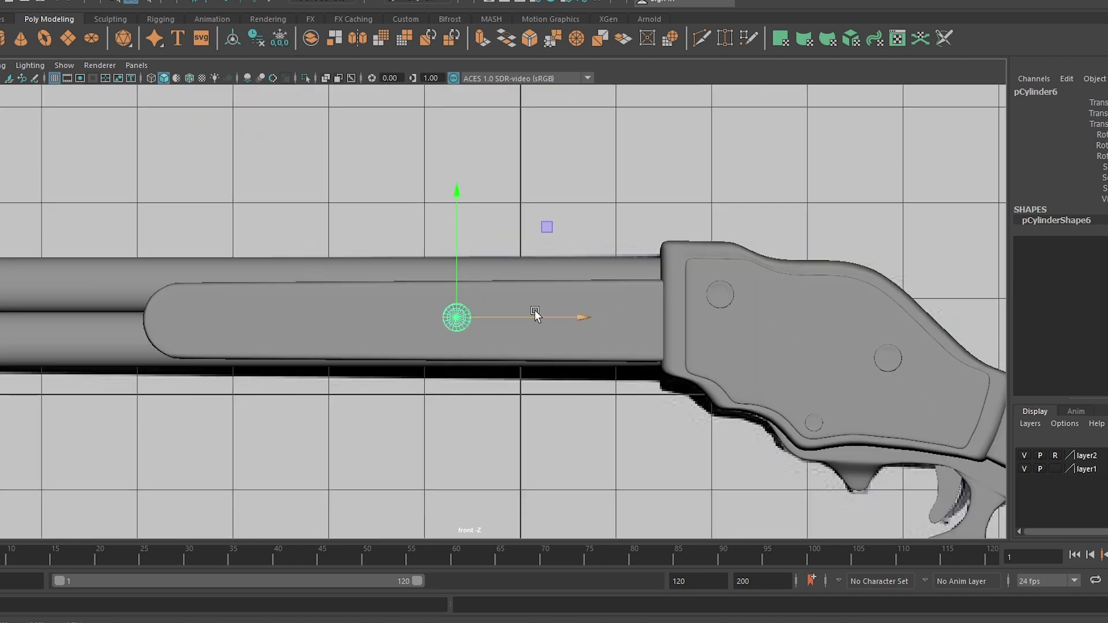
pyautogui.press('space')
pyautogui.moveTo(535, 312); pyautogui.dragTo(534, 271)
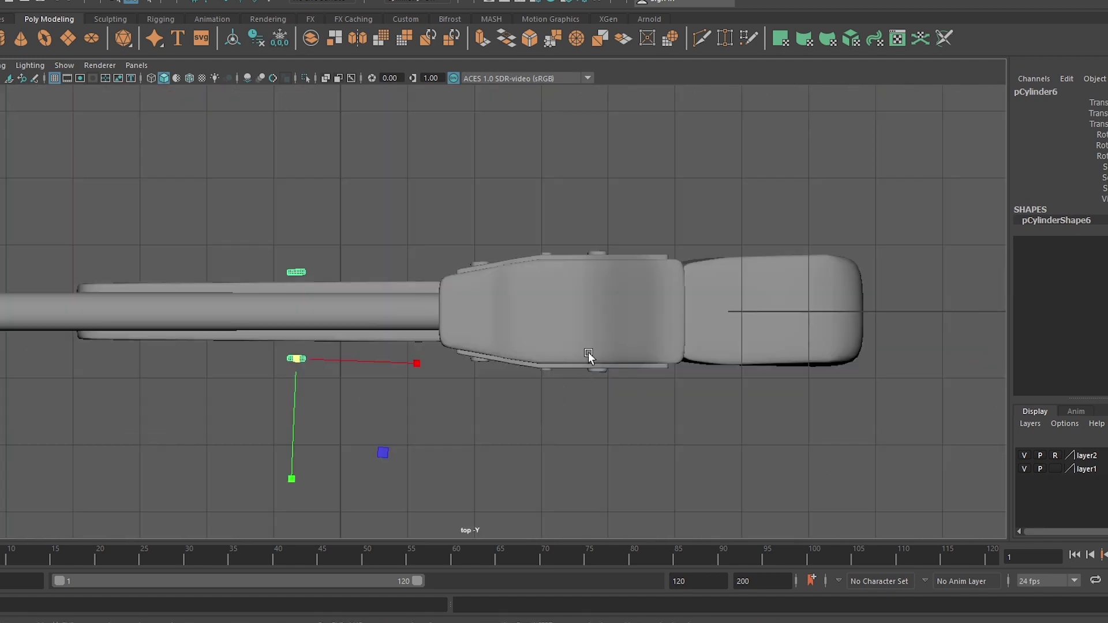
pyautogui.press('f')
# - Try moving the upper pin's points toward the forend, then undo back to the whole pin
pyautogui.press('F8')
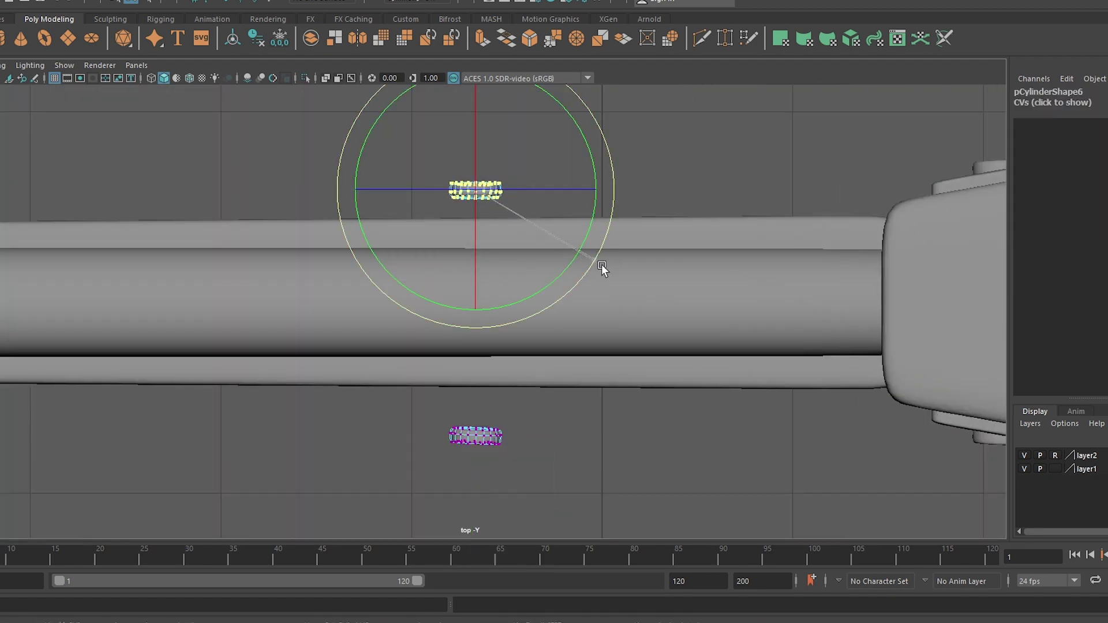
pyautogui.press('w')
pyautogui.moveTo(384, 154); pyautogui.dragTo(476, 207)
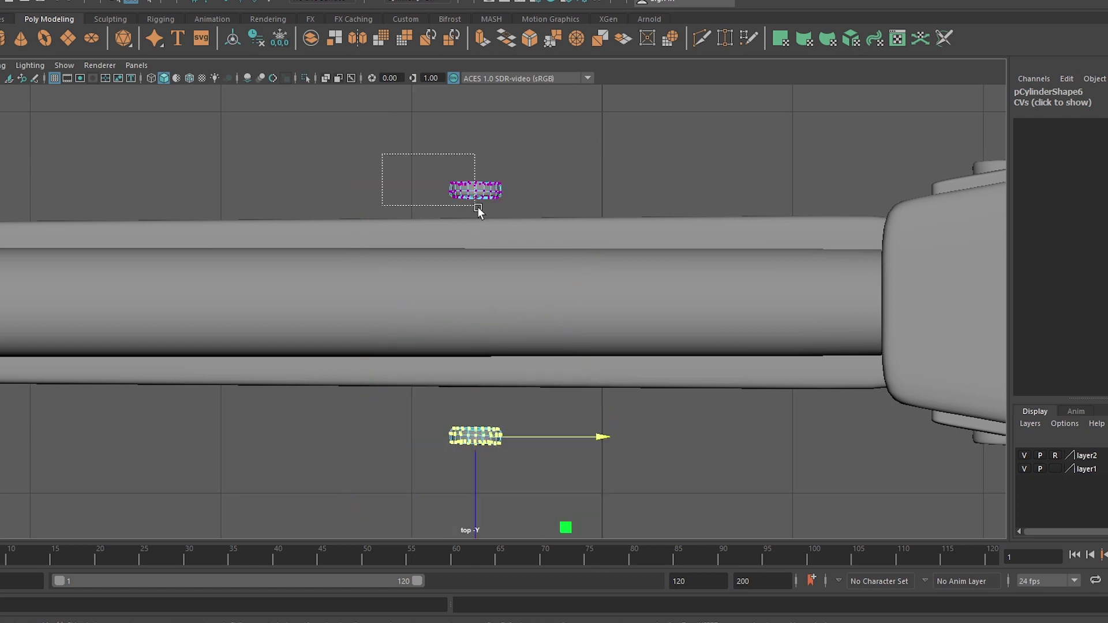
pyautogui.press('f')
pyautogui.moveTo(476, 405); pyautogui.dragTo(476, 421)
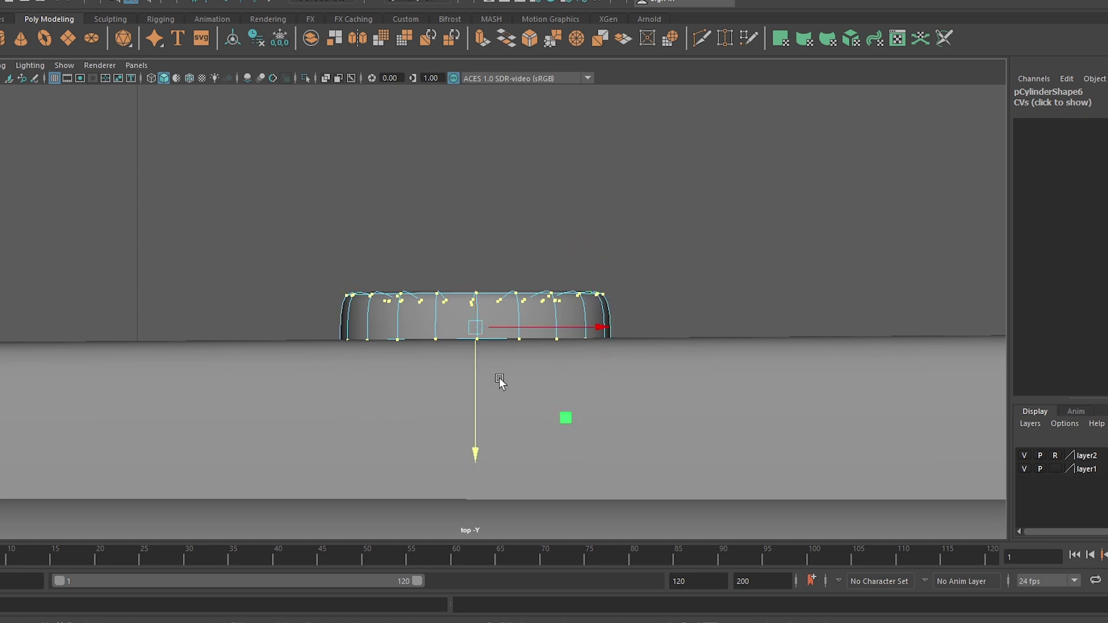
pyautogui.press('e')
pyautogui.scroll(-5, 544, 408)
pyautogui.scroll(-3, 573, 425)
pyautogui.scroll(-3, 433, 365)
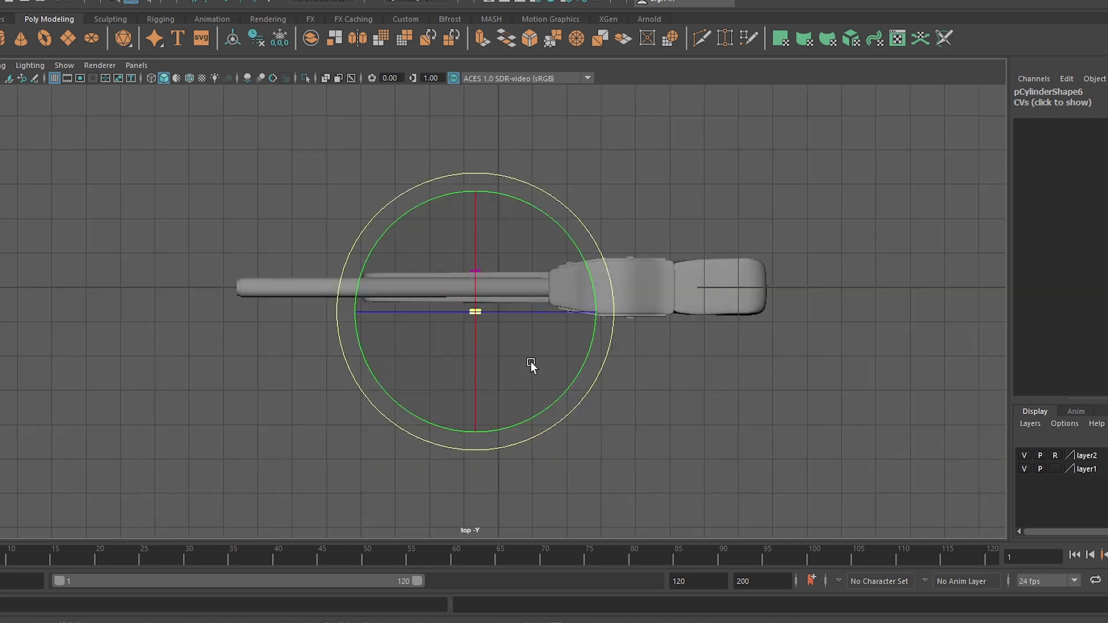
pyautogui.scroll(5, 531, 361)
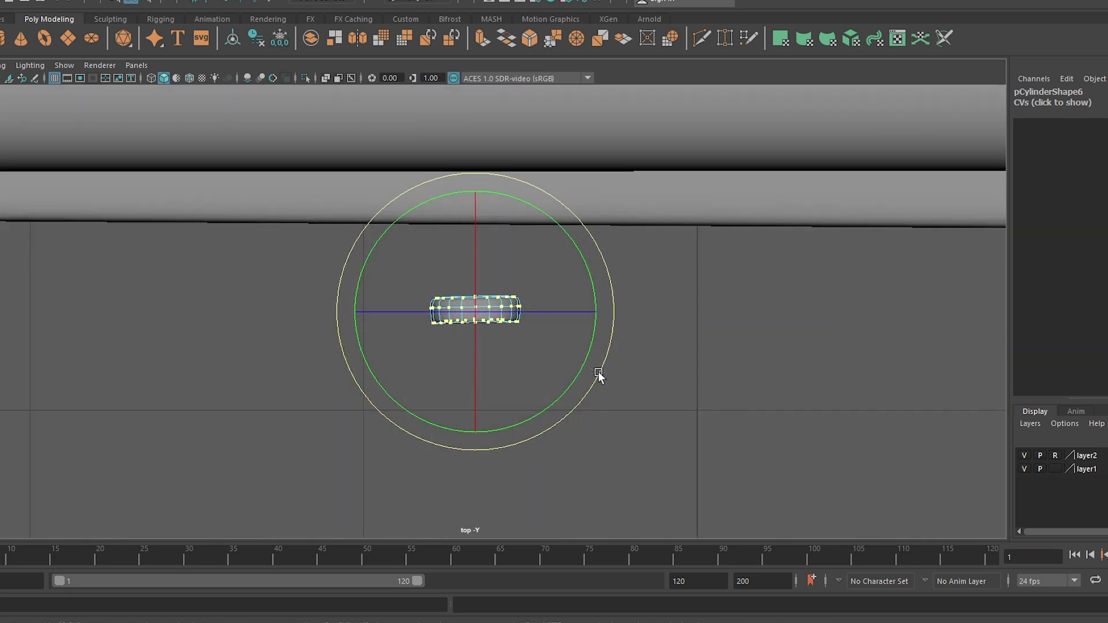
pyautogui.hotkey('ctrl', 'z')
pyautogui.hotkey('ctrl', 'z')
pyautogui.hotkey('ctrl', 'z')
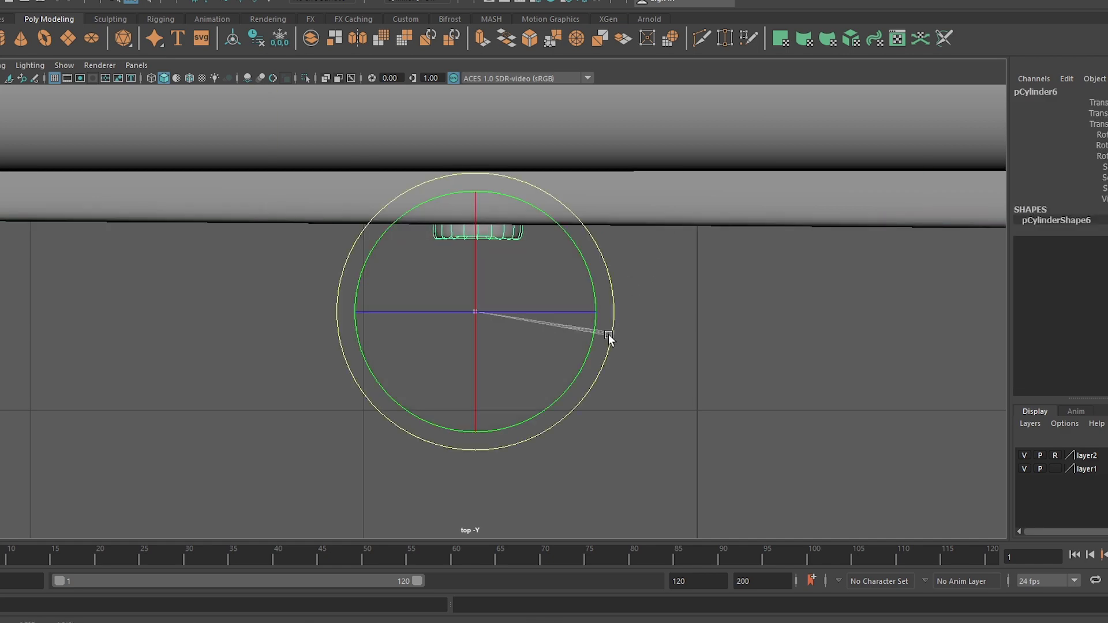
pyautogui.hotkey('ctrl', 'z')
# - Slide the pin left along the forend and orbit around to check its placement
pyautogui.moveTo(604, 310); pyautogui.dragTo(400, 317)
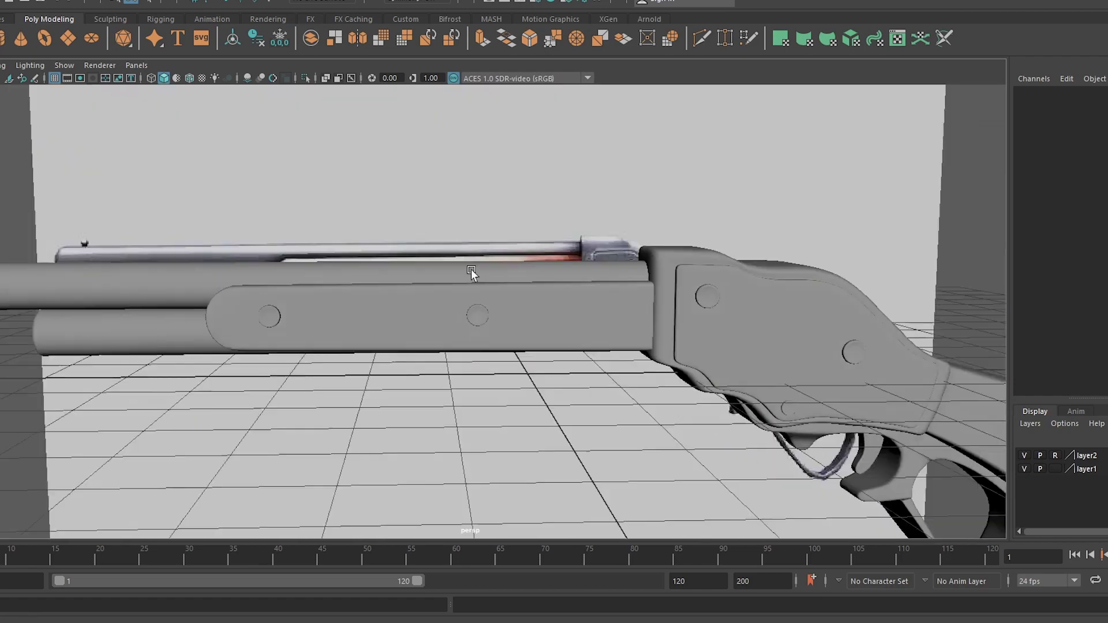
pyautogui.keyDown('alt'); pyautogui.moveTo(472, 272); pyautogui.dragTo(437, 244); pyautogui.keyUp('alt')
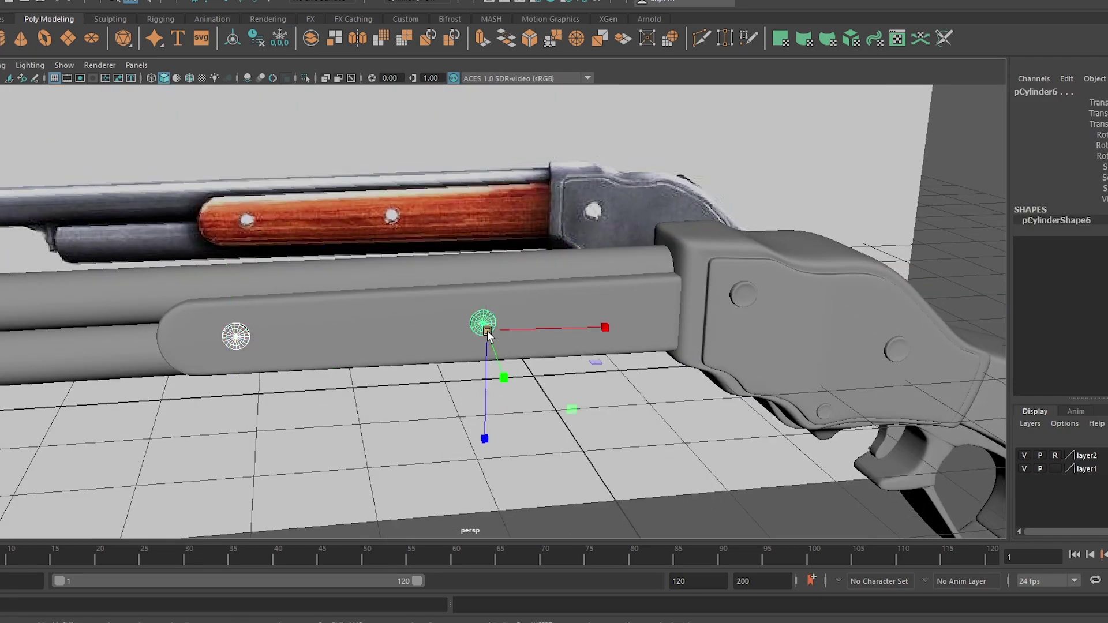
pyautogui.moveTo(474, 330)
pyautogui.keyDown('alt'); pyautogui.mouseDown()
pyautogui.moveTo(637, 410)
pyautogui.moveTo(637, 382)
pyautogui.moveTo(540, 310)
pyautogui.mouseUp(); pyautogui.keyUp('alt')
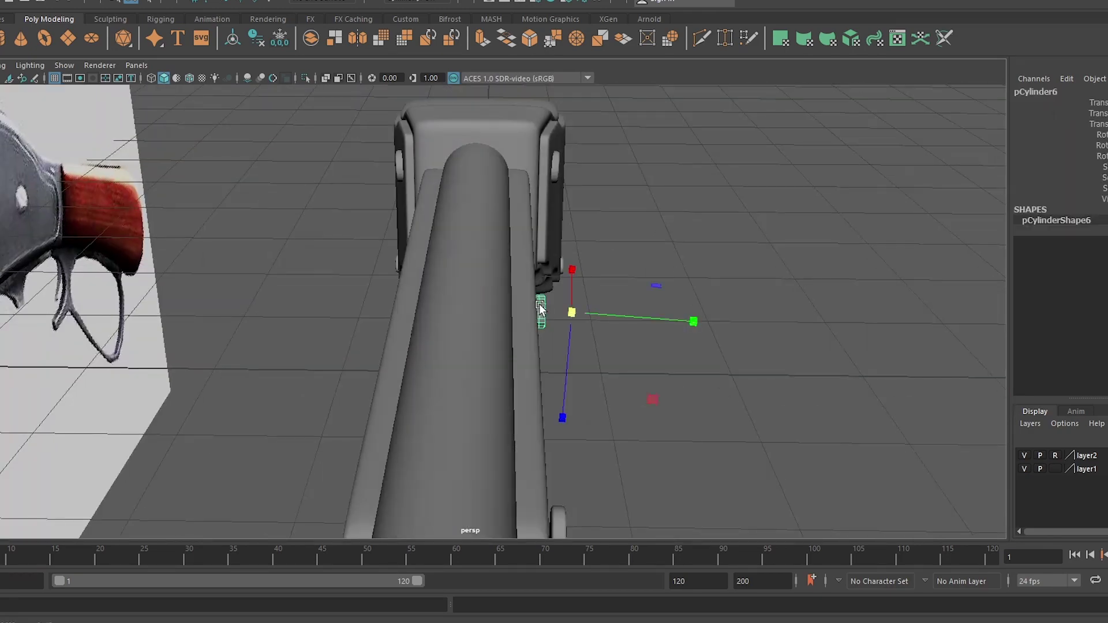
pyautogui.keyDown('alt'); pyautogui.moveTo(655, 317); pyautogui.dragTo(669, 323); pyautogui.keyUp('alt')
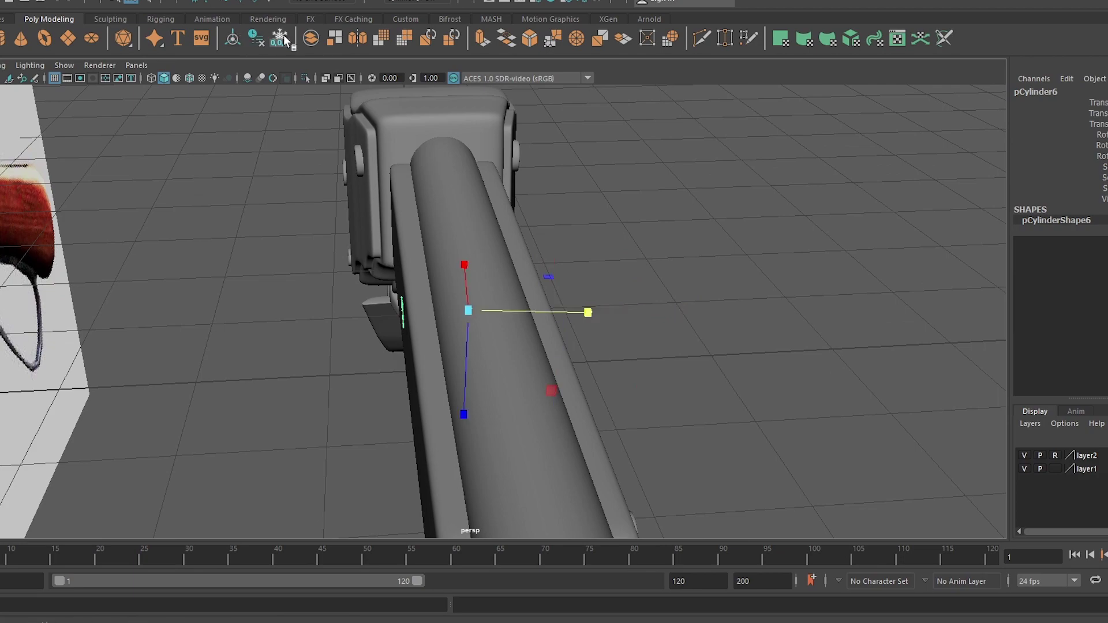
pyautogui.moveTo(474, 323)
pyautogui.keyDown('alt'); pyautogui.mouseDown()
pyautogui.moveTo(520, 341)
pyautogui.moveTo(463, 314)
pyautogui.moveTo(727, 291)
pyautogui.moveTo(529, 437)
pyautogui.moveTo(448, 348)
pyautogui.moveTo(587, 366)
pyautogui.mouseUp(); pyautogui.keyUp('alt')
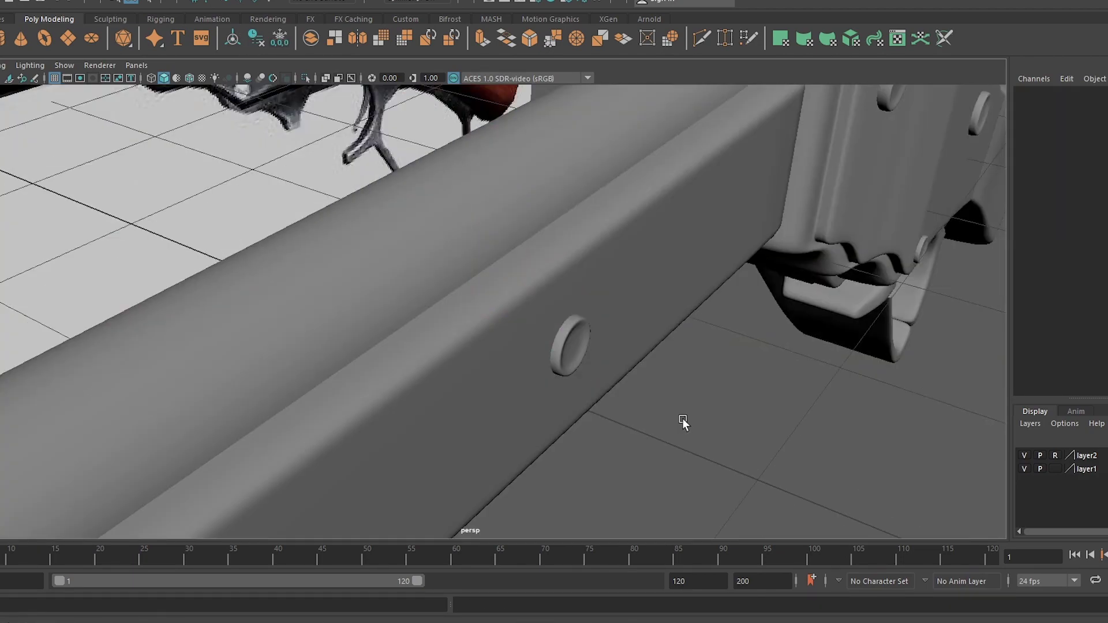
pyautogui.moveTo(684, 418)
pyautogui.keyDown('alt'); pyautogui.mouseDown()
pyautogui.moveTo(562, 396)
pyautogui.moveTo(461, 311)
pyautogui.mouseUp(); pyautogui.keyUp('alt')
# - Frame the front of the barrel in front view and create a polygon sphere for the sight
pyautogui.click(462, 312)
pyautogui.scroll(-3, 283, 299)
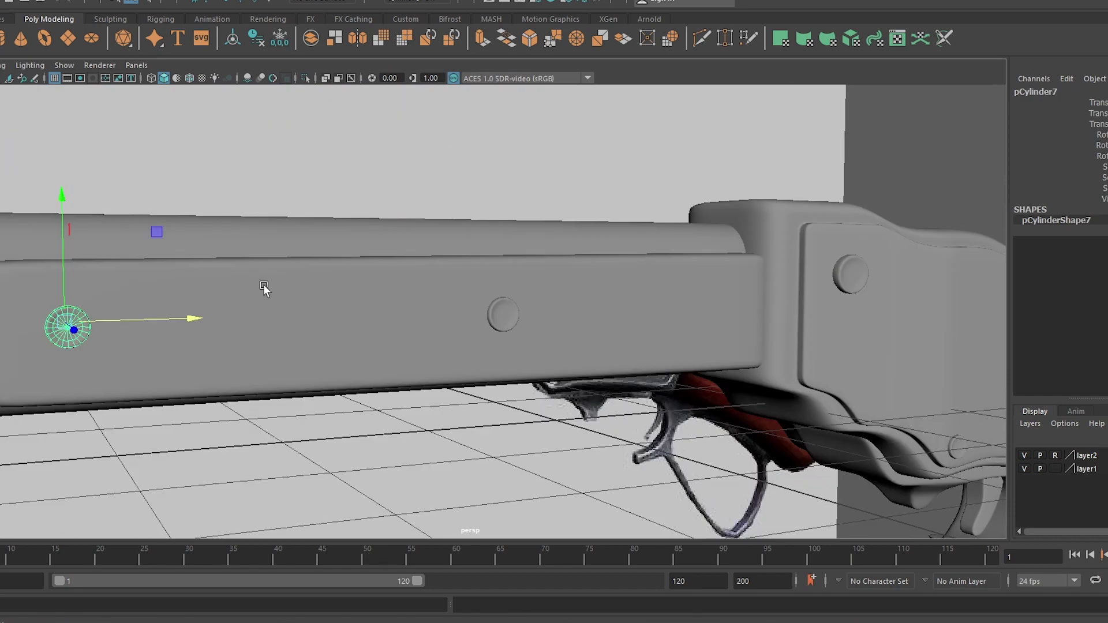
pyautogui.click(329, 396)
pyautogui.moveTo(265, 289)
pyautogui.keyDown('alt'); pyautogui.mouseDown()
pyautogui.moveTo(329, 396)
pyautogui.moveTo(433, 383)
pyautogui.moveTo(316, 327)
pyautogui.mouseUp(); pyautogui.keyUp('alt')
pyautogui.press('space')
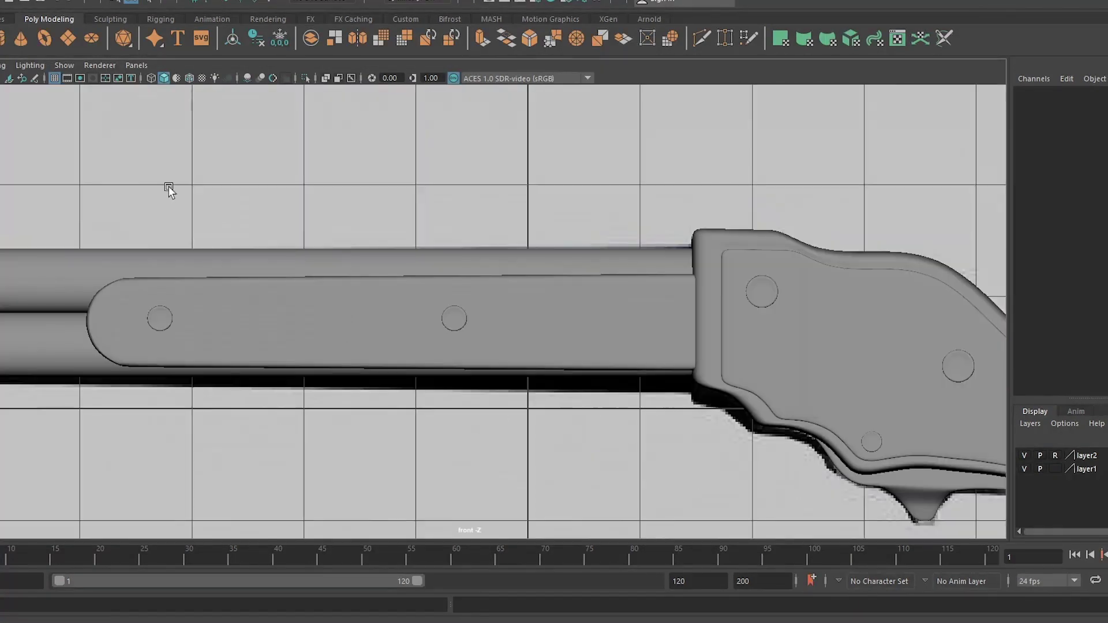
pyautogui.press('f')
pyautogui.click(19, 38)
# - Scale the sphere down and frame it in the perspective view
pyautogui.scroll(3, 384, 285)
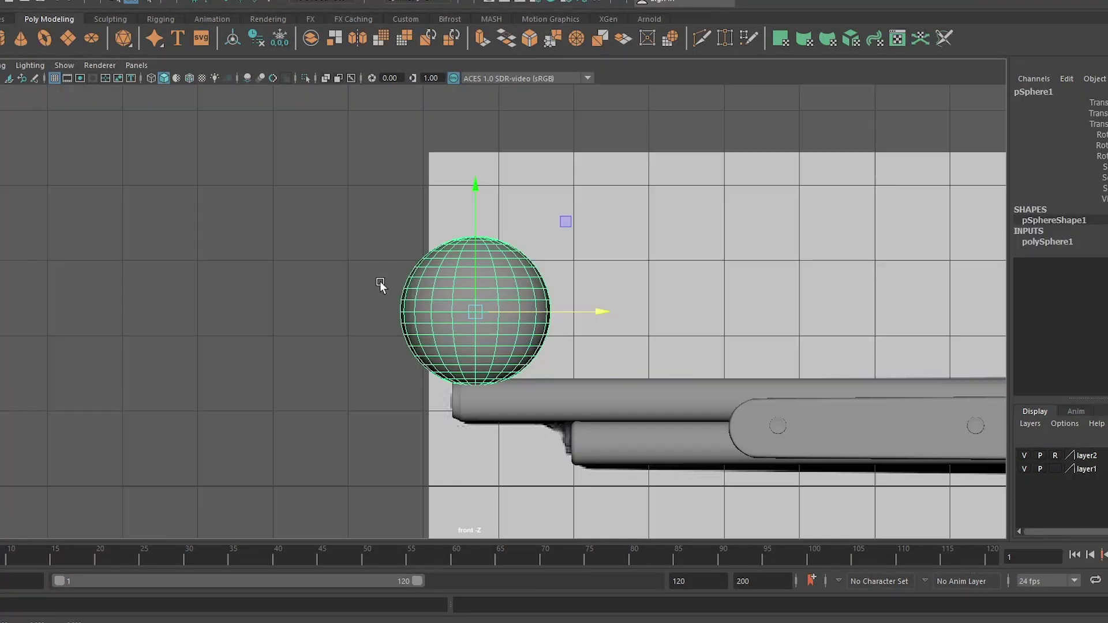
pyautogui.scroll(-3, 401, 301)
pyautogui.press('r')
pyautogui.scroll(3, 476, 307)
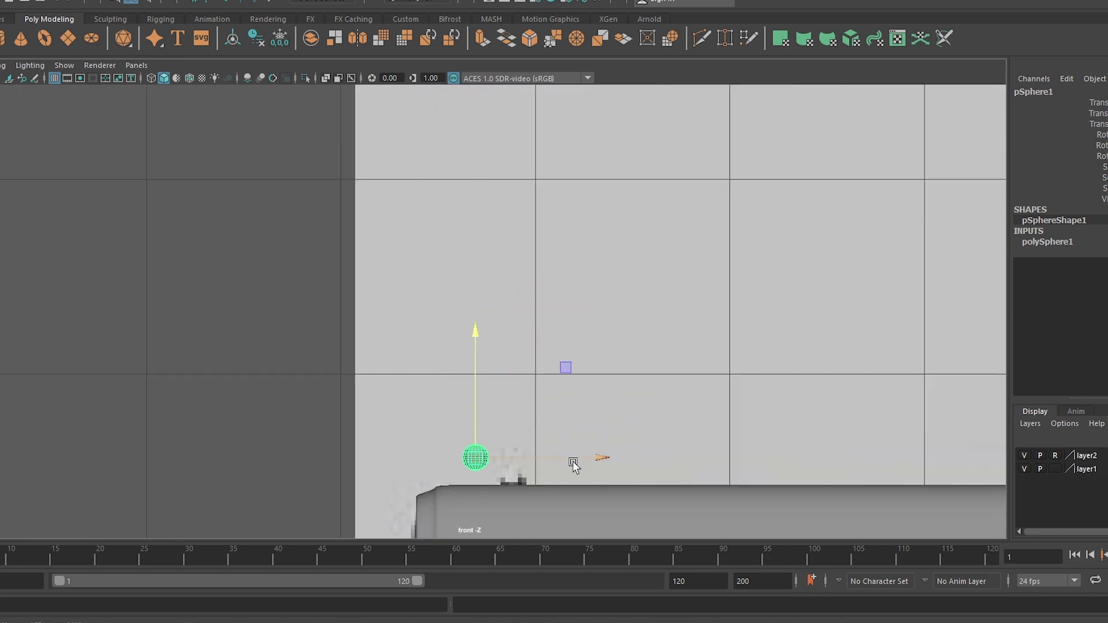
pyautogui.scroll(5, 484, 310)
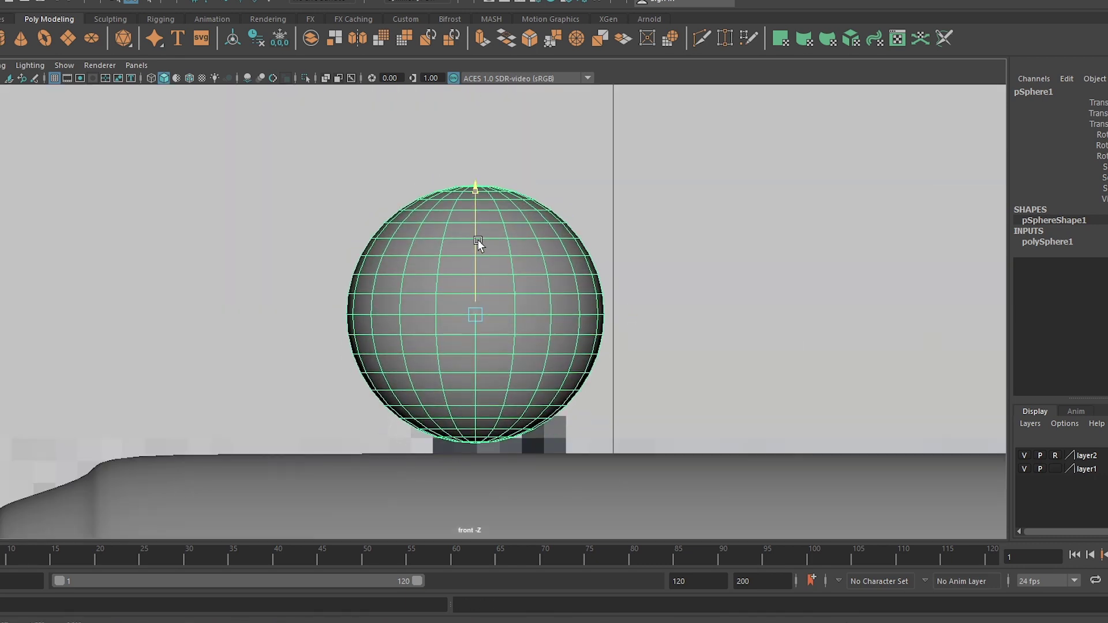
pyautogui.press('space')
pyautogui.press('space')
pyautogui.press('f')
pyautogui.scroll(5, 488, 291)
# - Extrude the sphere's bottom faces downward and scale them smaller into a tapered stem
pyautogui.press('F11')
pyautogui.click(477, 433)
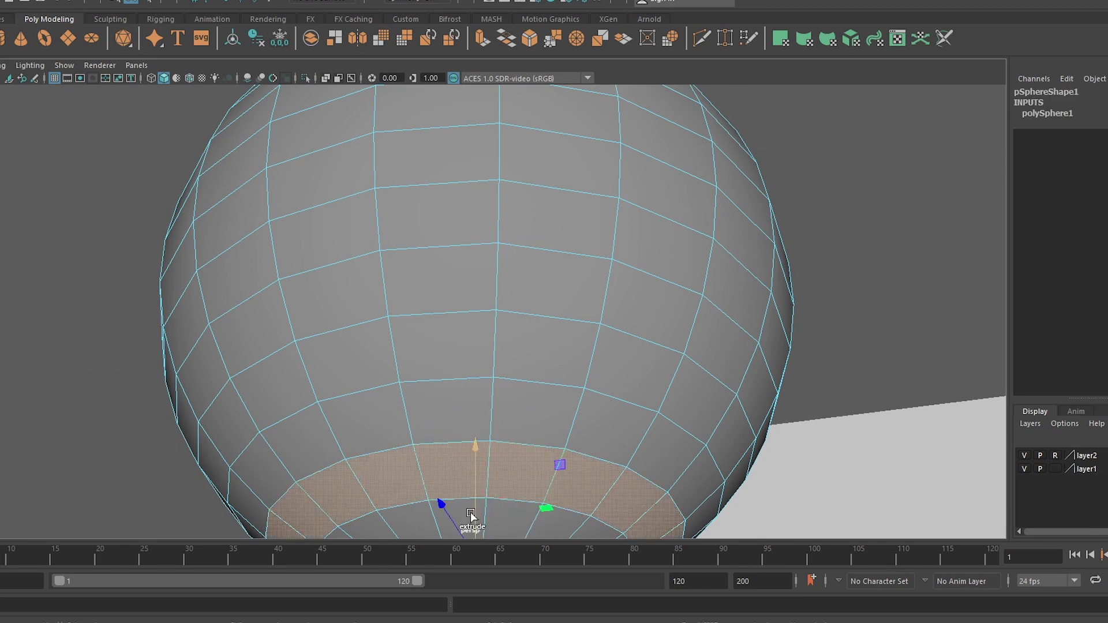
pyautogui.scroll(-5, 470, 514)
pyautogui.click(378, 441)
pyautogui.moveTo(567, 483); pyautogui.dragTo(567, 484)
pyautogui.hotkey('ctrl', 'e')
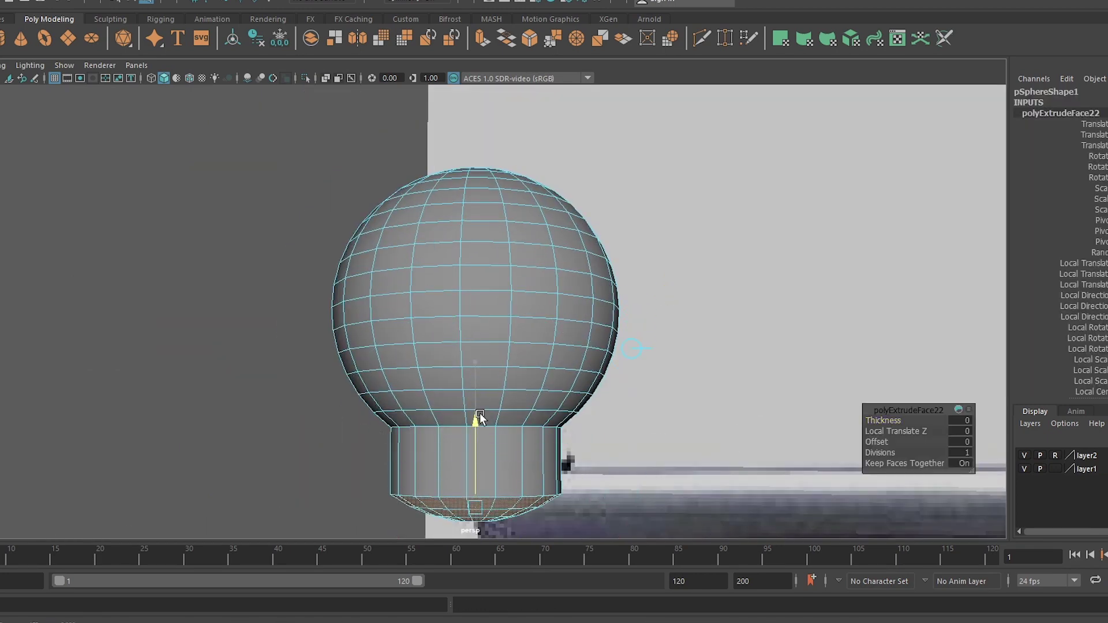
pyautogui.moveTo(480, 413); pyautogui.dragTo(479, 444)
pyautogui.scroll(5, 480, 444)
pyautogui.moveTo(471, 302); pyautogui.dragTo(462, 315)
pyautogui.scroll(-3, 472, 313)
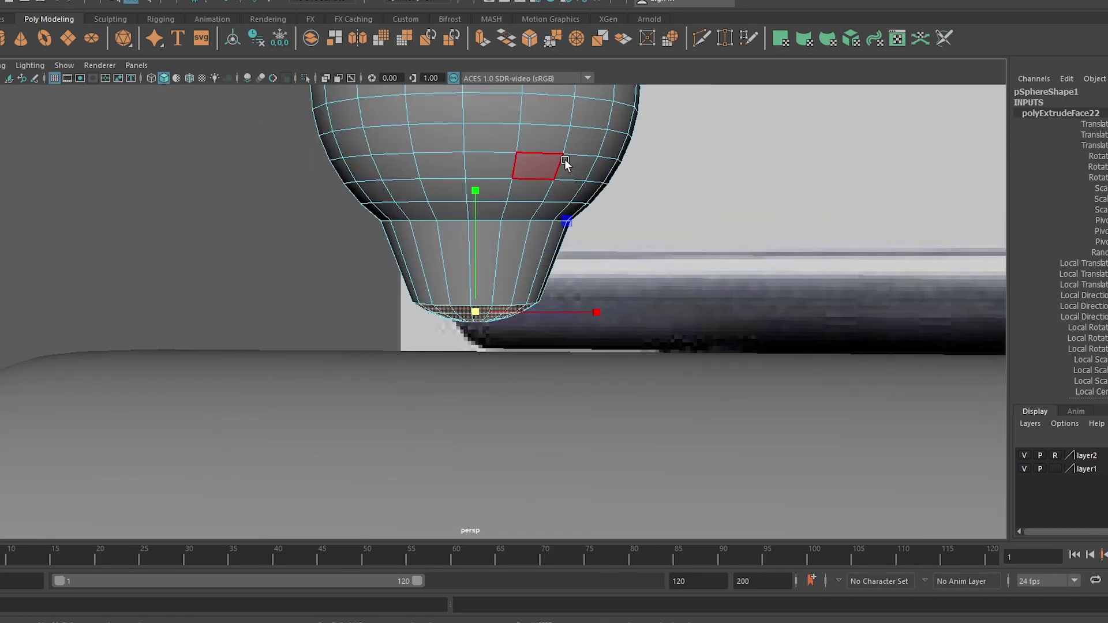
# - Select the whole bead object and view the finished gun from the front
pyautogui.press('F8')
pyautogui.scroll(-5, 565, 159)
pyautogui.press('3')
pyautogui.keyDown('alt'); pyautogui.moveTo(501, 143); pyautogui.dragTo(476, 155); pyautogui.keyUp('alt')
pyautogui.press('space')
pyautogui.click(454, 265)
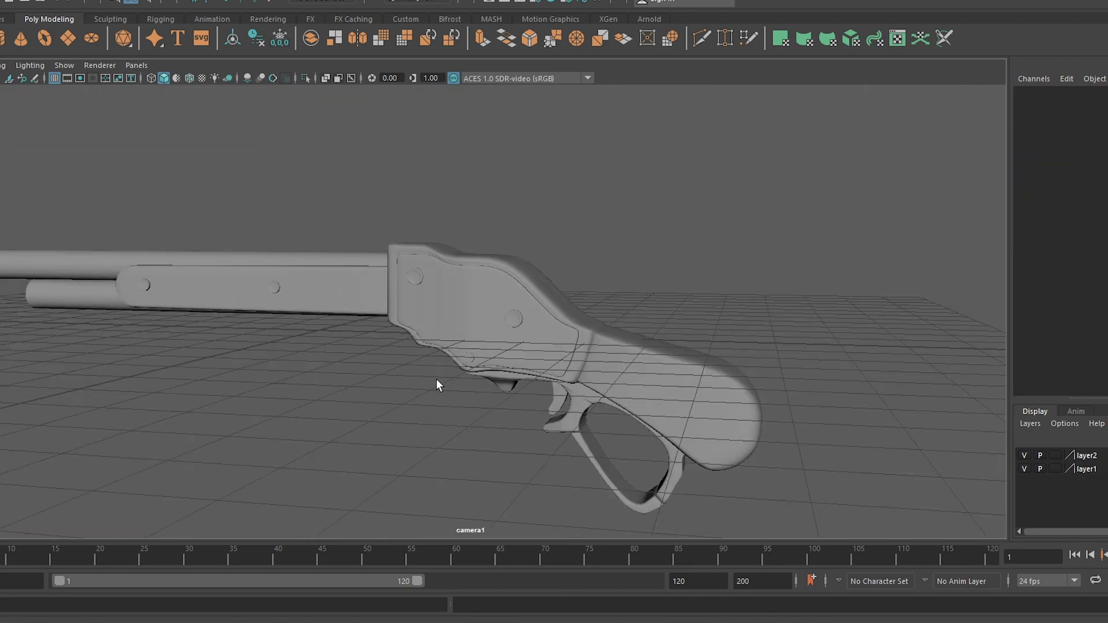
pyautogui.moveTo(435, 384)
pyautogui.keyDown('alt'); pyautogui.mouseDown()
pyautogui.moveTo(362, 390)
pyautogui.moveTo(861, 397)
pyautogui.moveTo(999, 386)
pyautogui.moveTo(512, 403)
pyautogui.moveTo(716, 401)
pyautogui.moveTo(532, 377)
pyautogui.moveTo(656, 372)
pyautogui.moveTo(478, 378)
pyautogui.moveTo(495, 389)
pyautogui.moveTo(710, 390)
pyautogui.moveTo(398, 334)
pyautogui.moveTo(674, 328)
pyautogui.moveTo(618, 344)
pyautogui.moveTo(625, 357)
pyautogui.moveTo(586, 348)
pyautogui.moveTo(710, 341)
pyautogui.moveTo(512, 364)
pyautogui.moveTo(911, 358)
pyautogui.moveTo(528, 261)
pyautogui.moveTo(258, 421)
pyautogui.moveTo(350, 420)
pyautogui.mouseUp(); pyautogui.keyUp('alt')
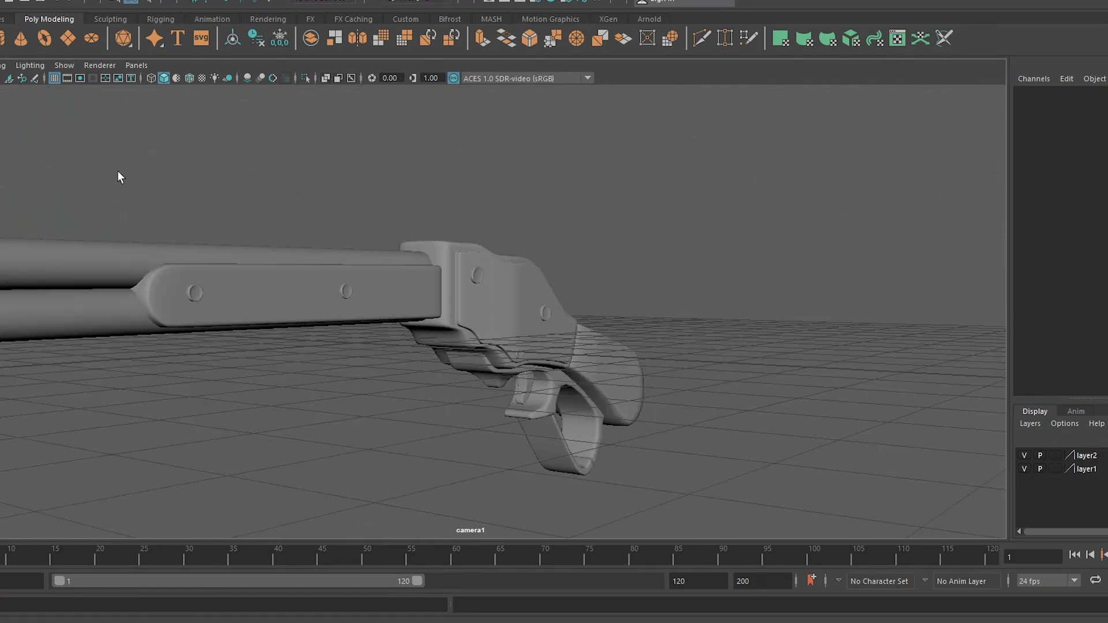
pyautogui.keyDown('alt'); pyautogui.moveTo(434, 355); pyautogui.dragTo(556, 364); pyautogui.keyUp('alt')
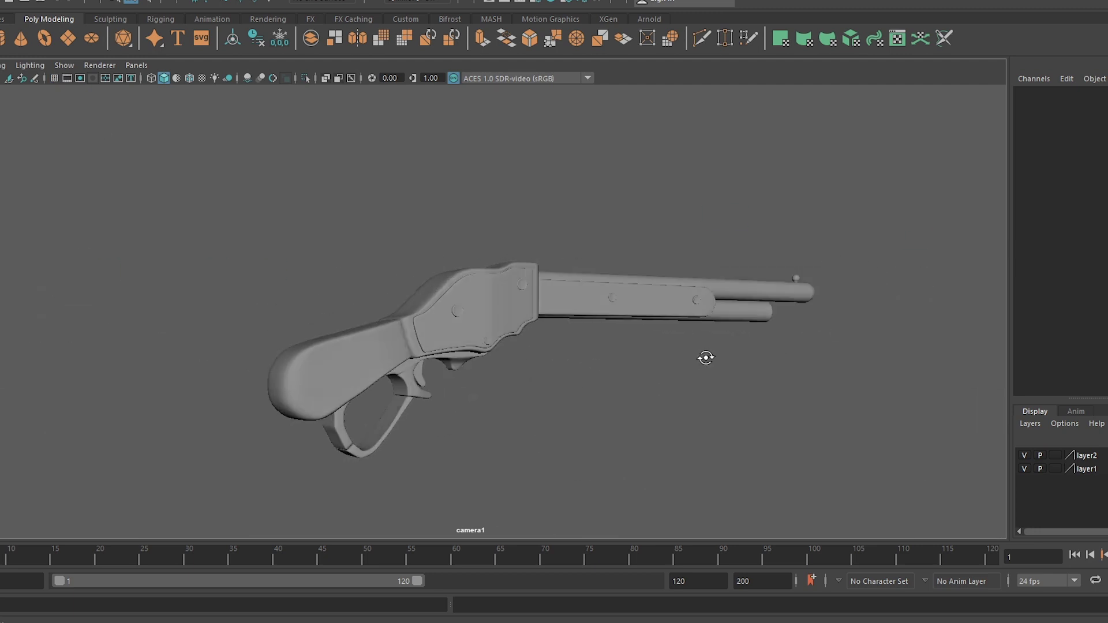